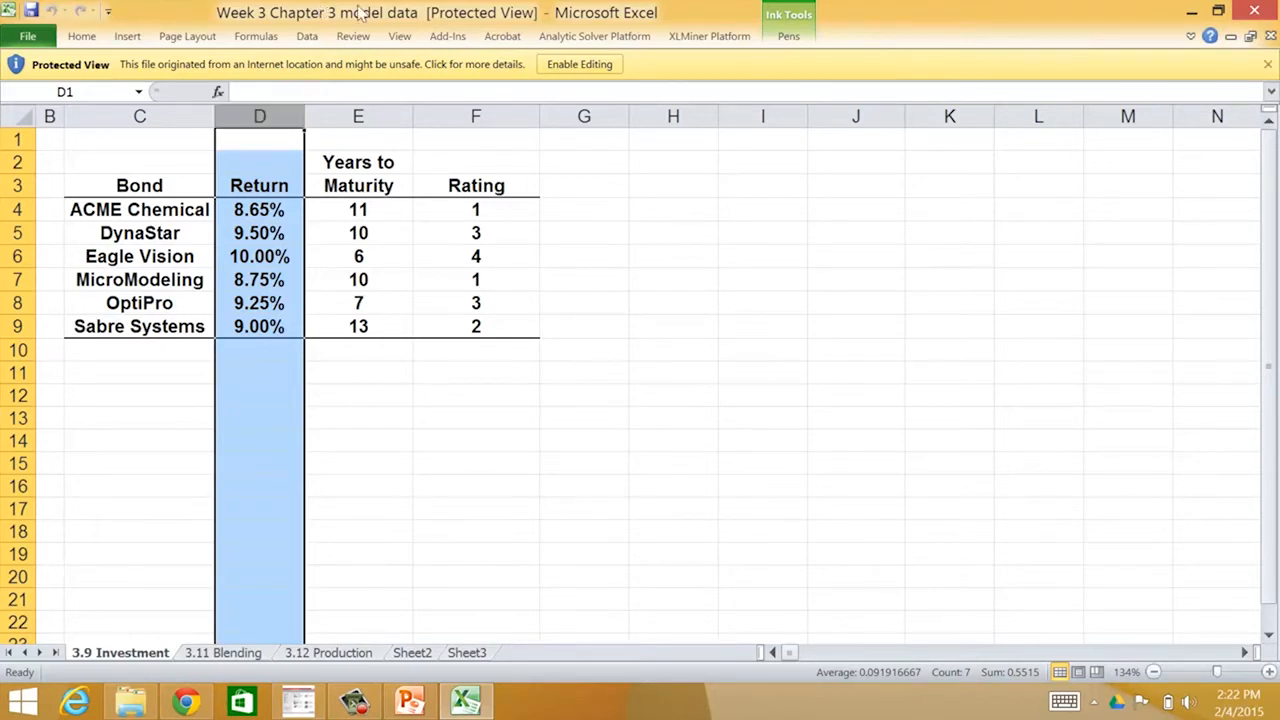
Enable editing of the protected workbook and insert a blank column before the Return column
right_click(271, 116)
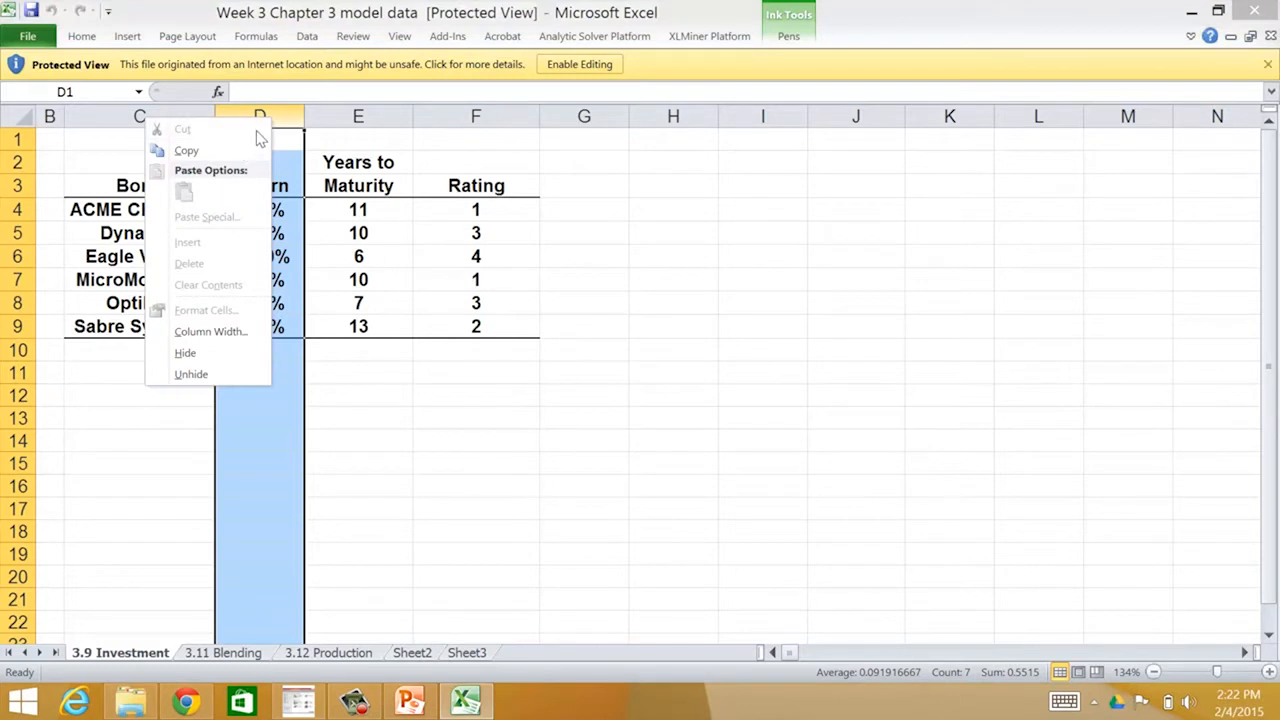
click(594, 72)
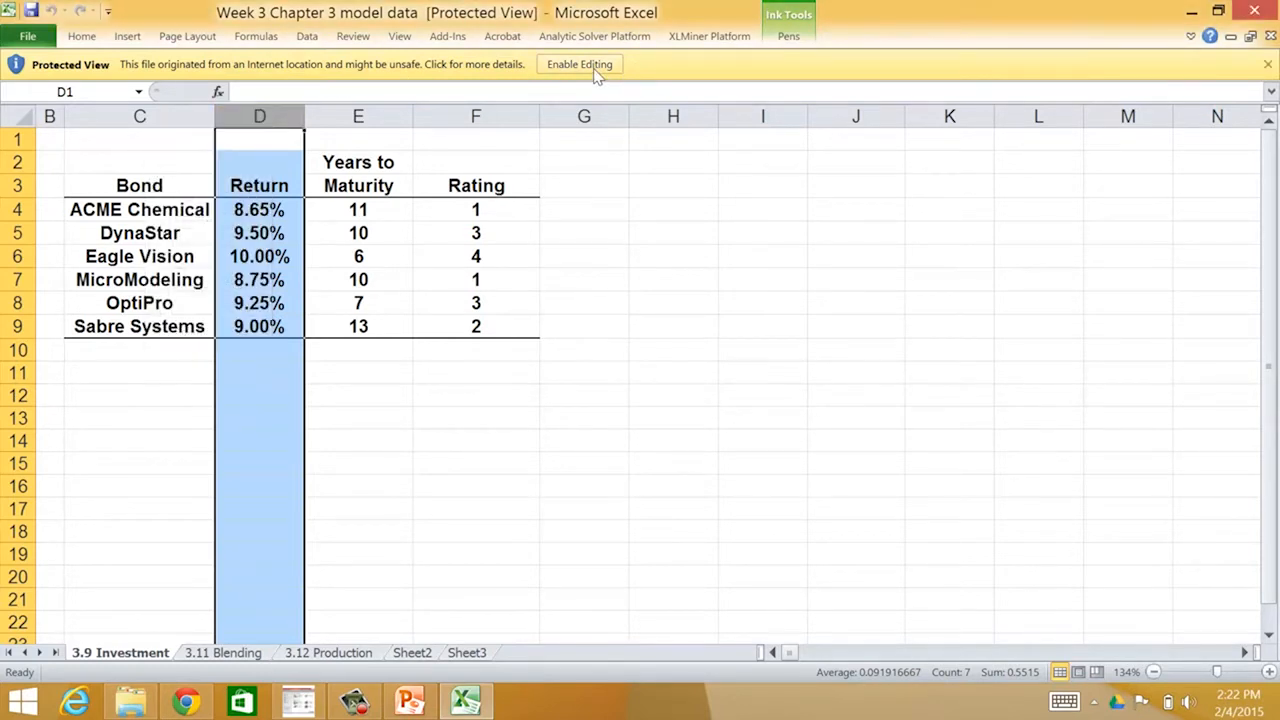
click(608, 64)
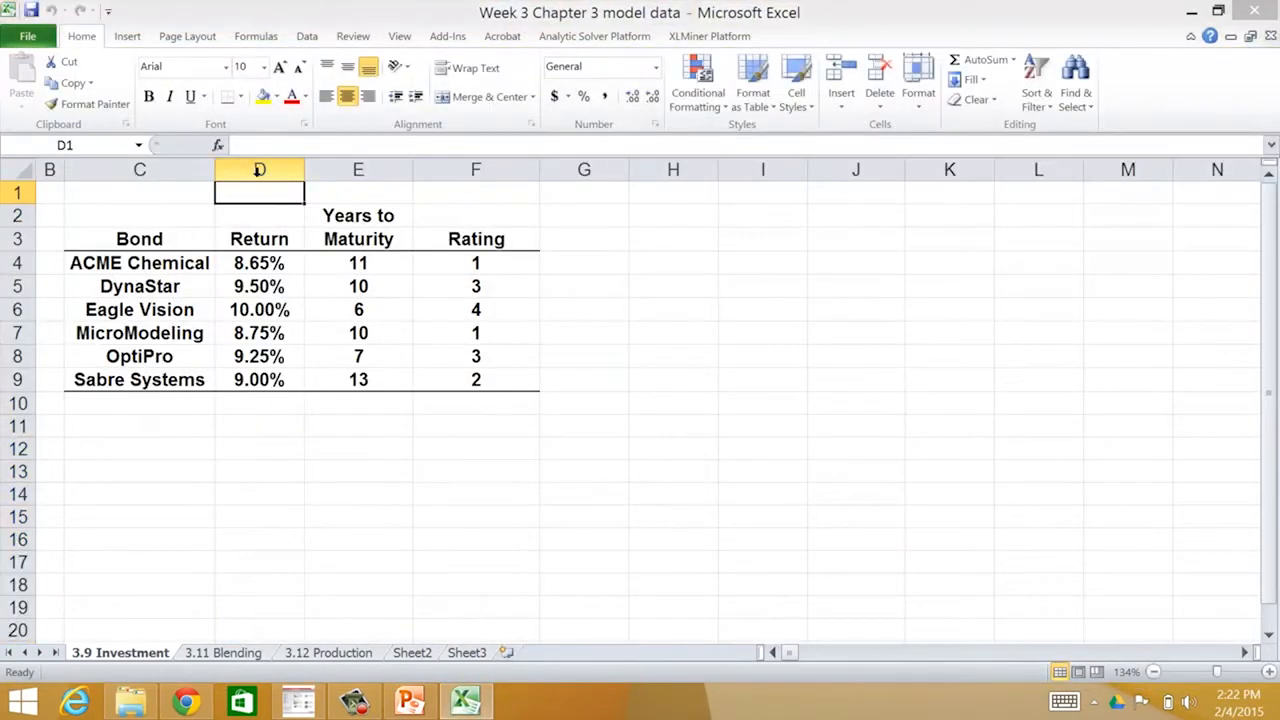
click(255, 170)
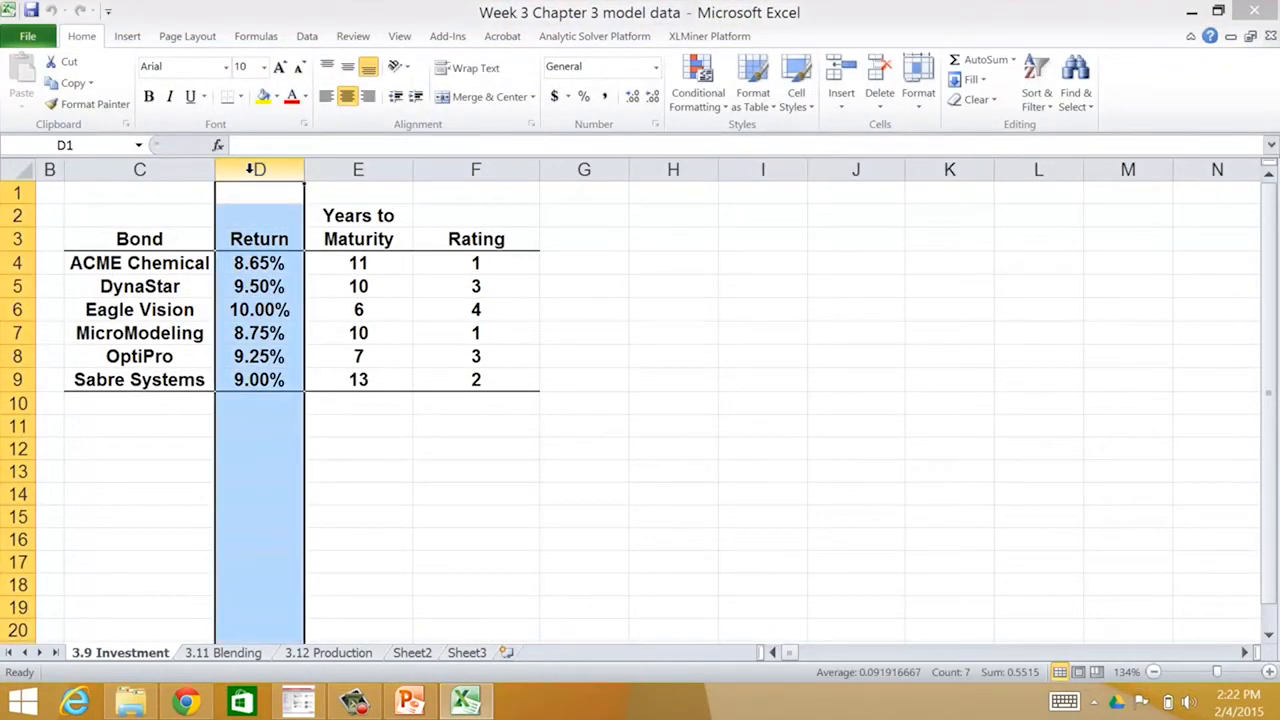
right_click(255, 172)
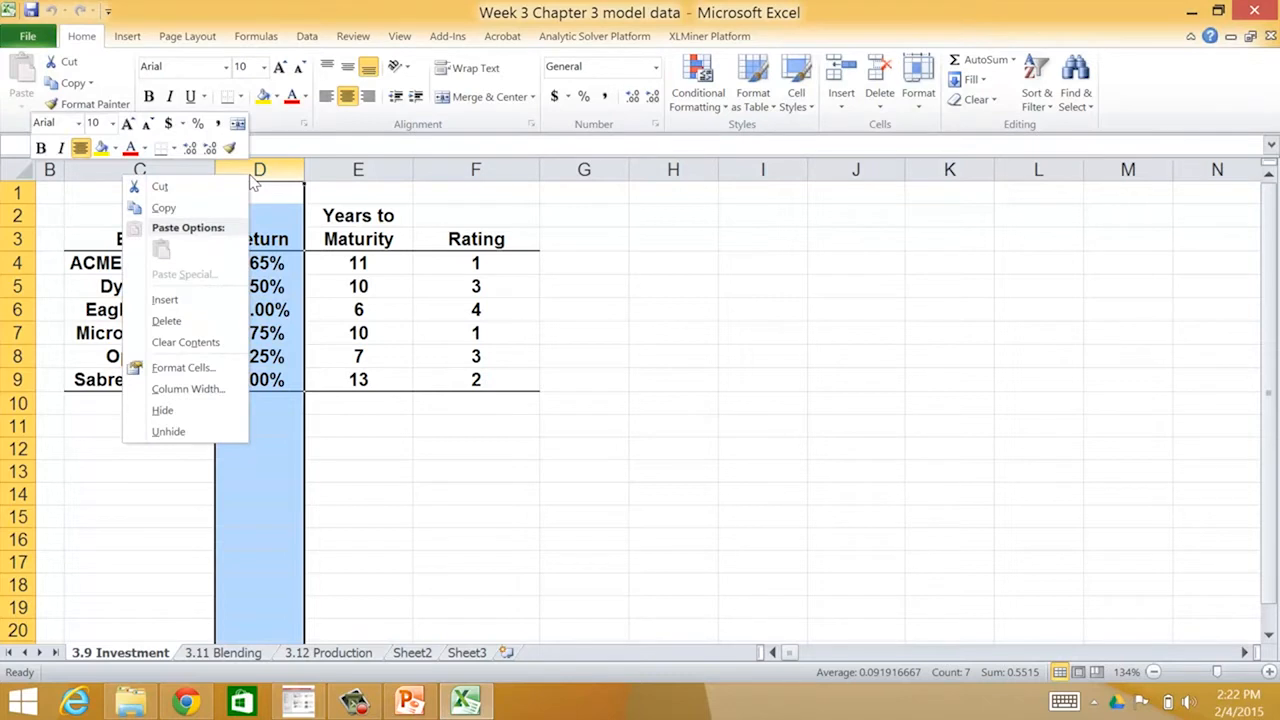
click(186, 299)
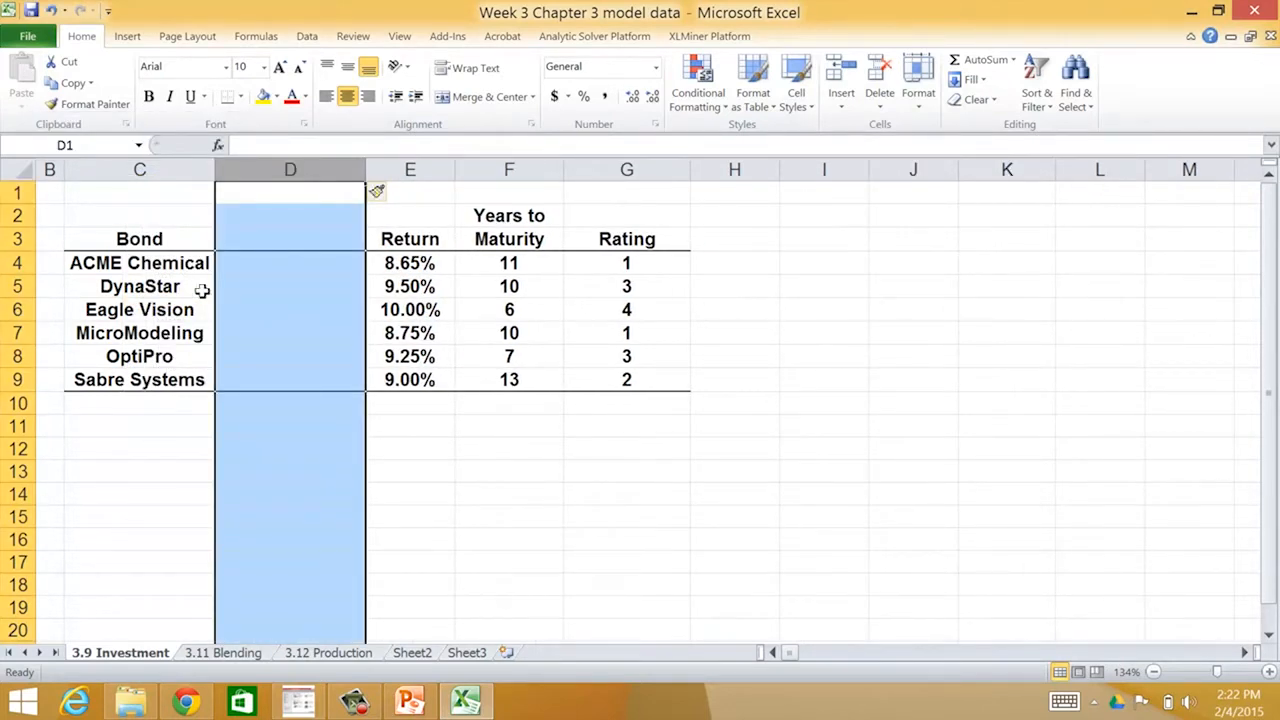
Fill the blank cells D4:D9 beside the six bond names with yellow
click(284, 265)
key(ctrl+b)
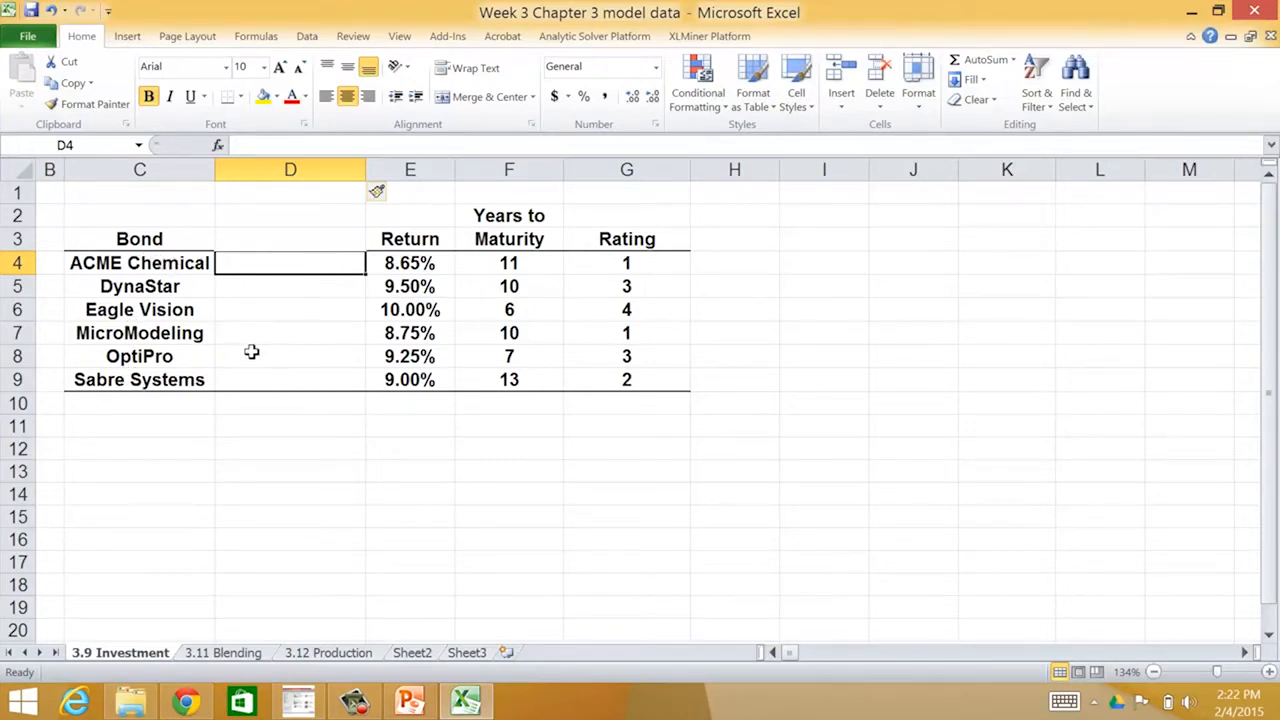
drag(267, 262, 253, 376)
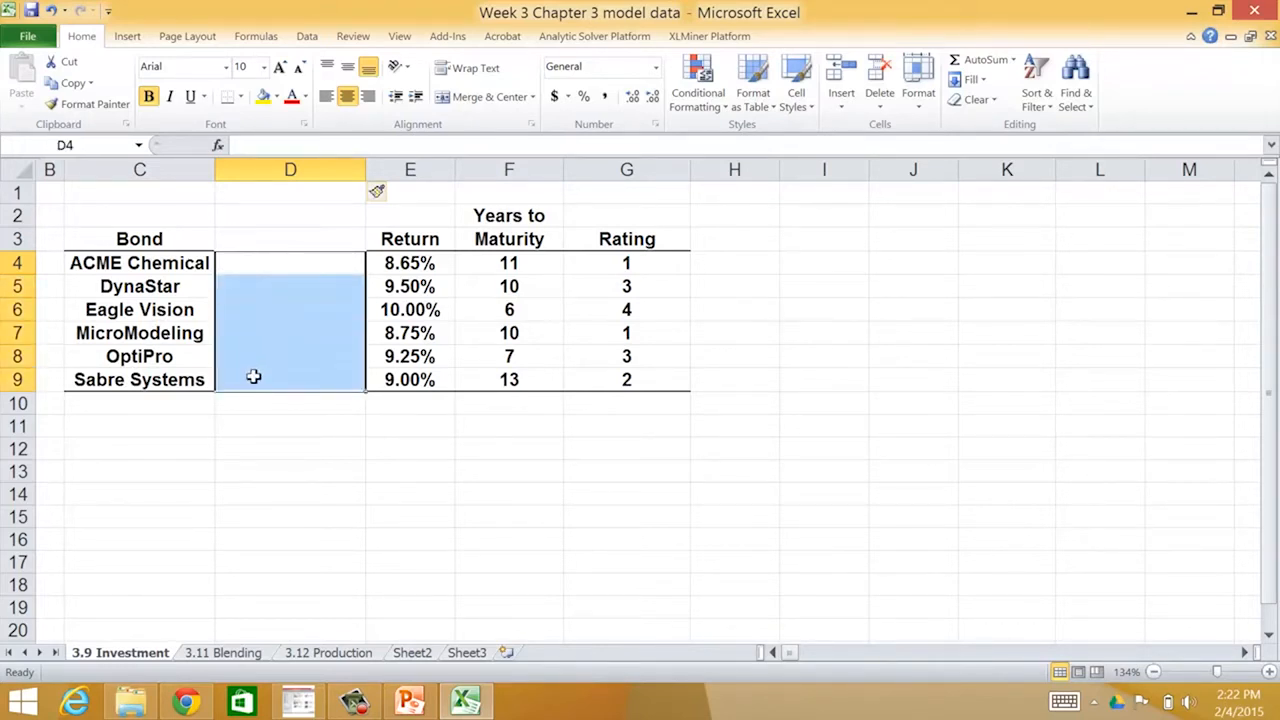
click(263, 95)
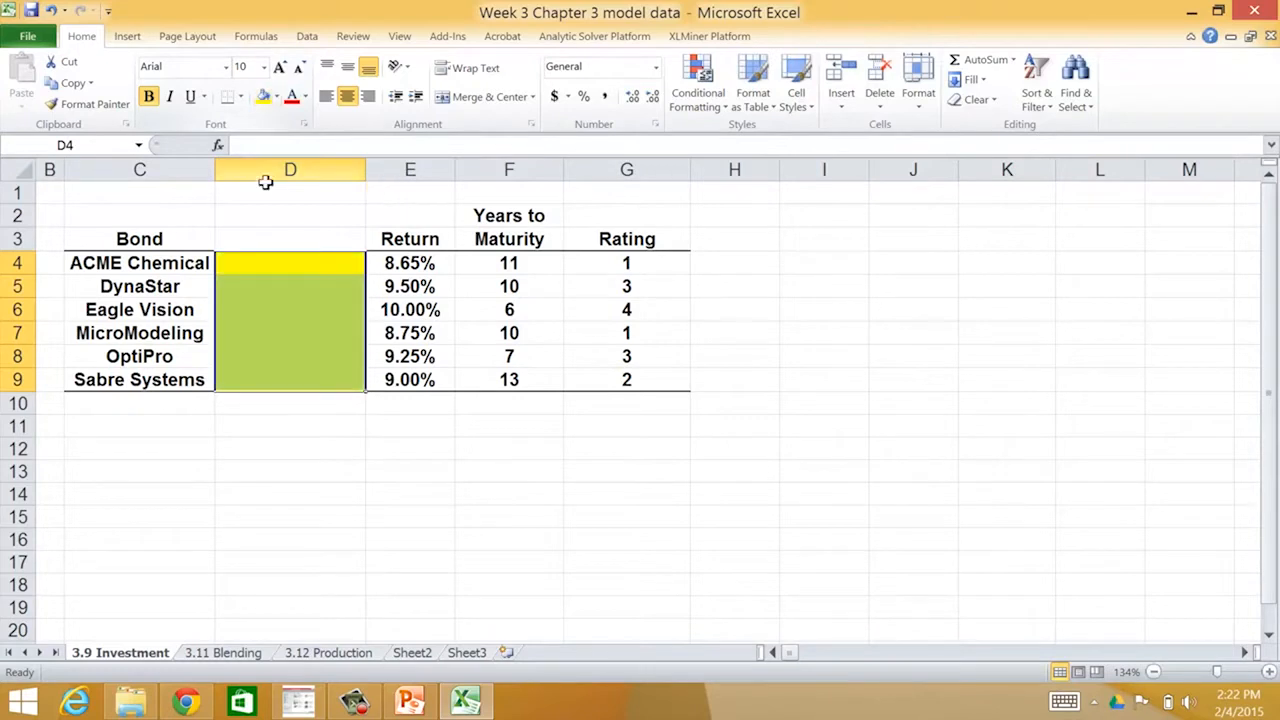
Enter the heading "$ to Invest" in cell D3 above the yellow cells
click(259, 242)
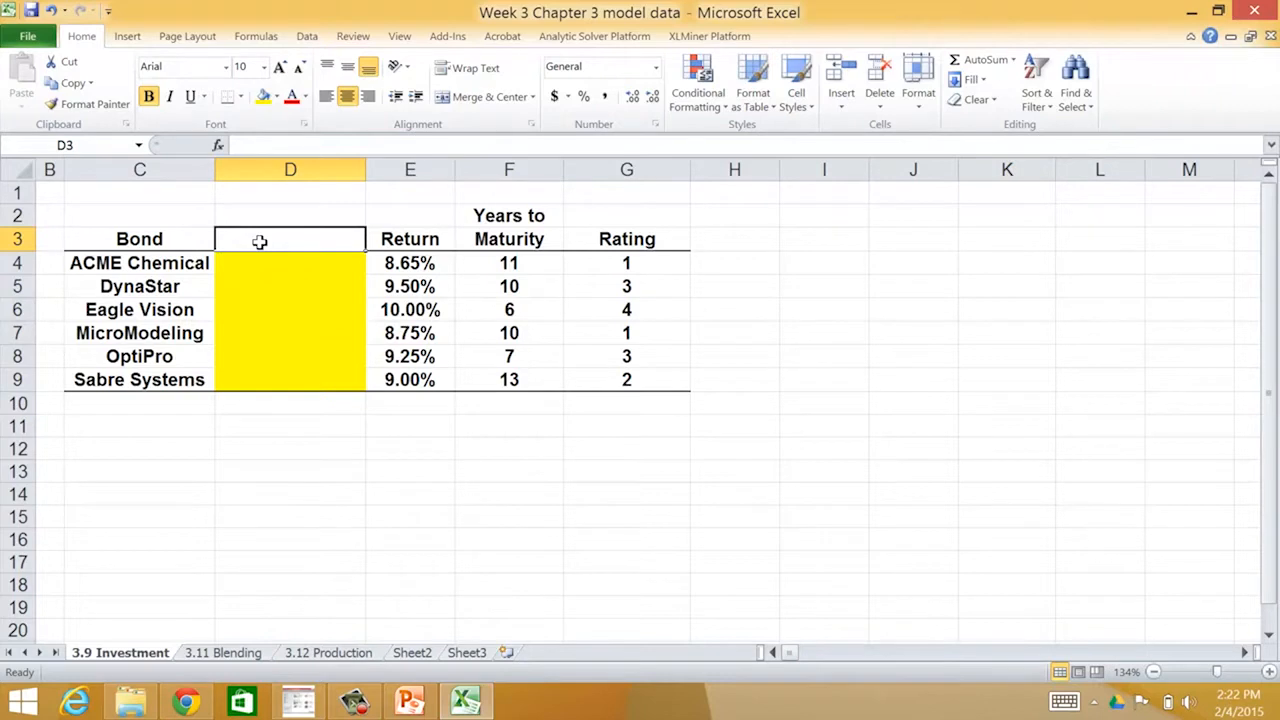
text($)
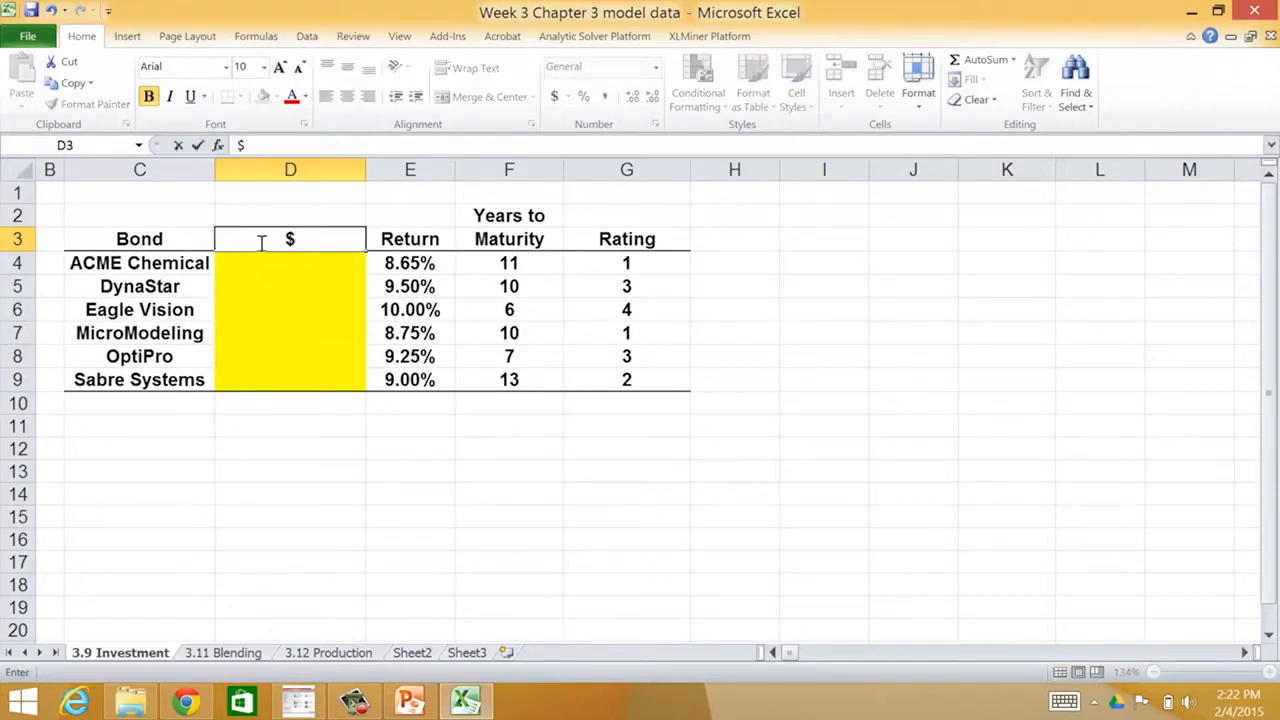
text( to Inv)
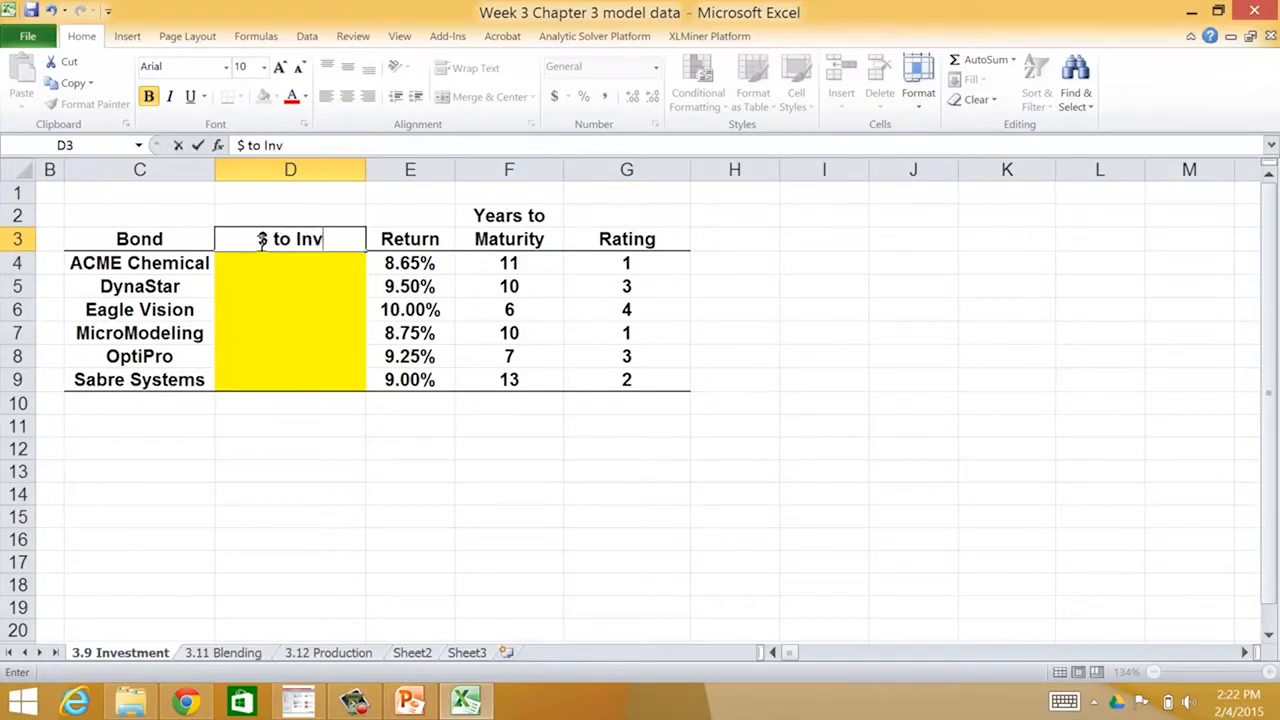
text(est)
key(Return)
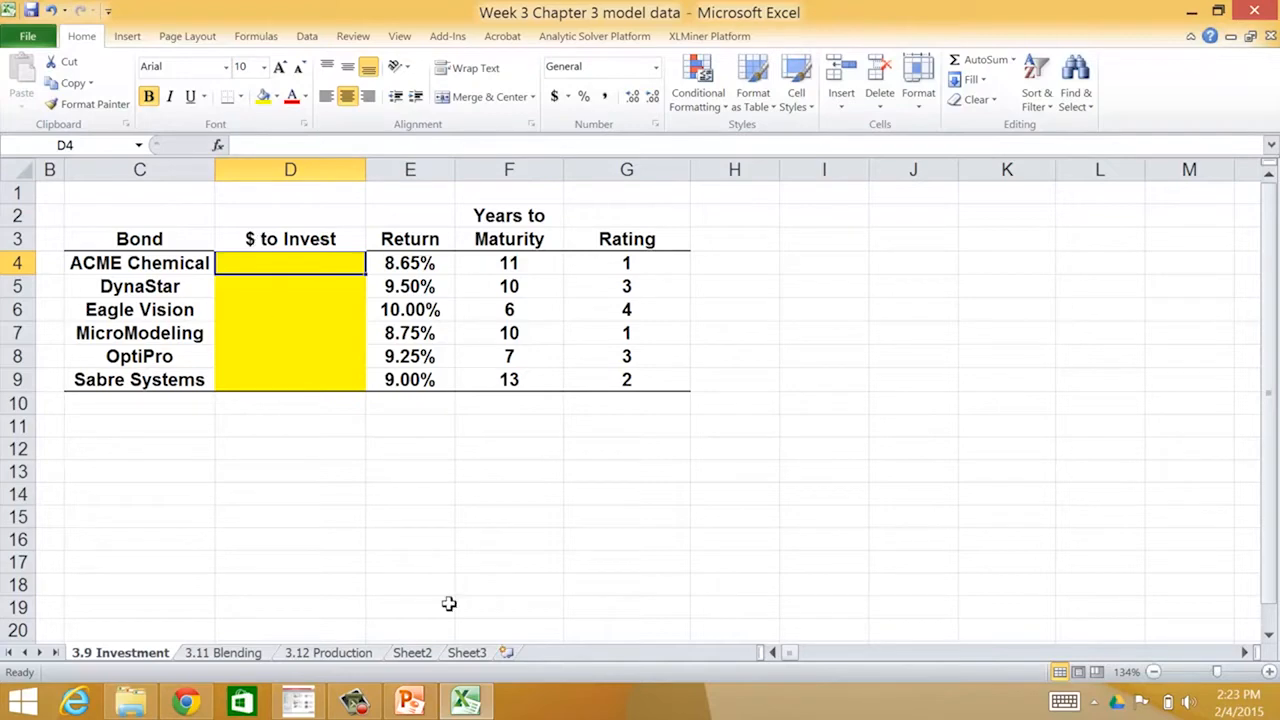
Check the Complete Model slide in PowerPoint, return to the Excel workbook and label cell D10 "Total Return"
click(410, 703)
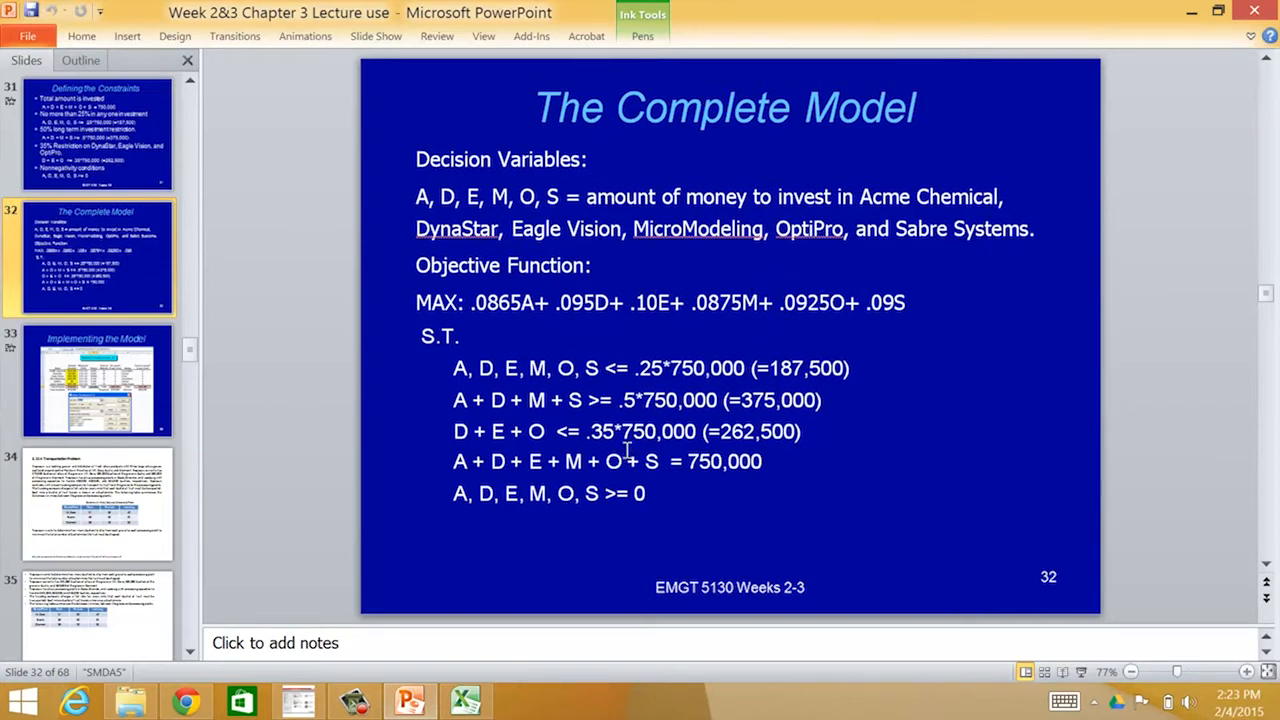
click(465, 706)
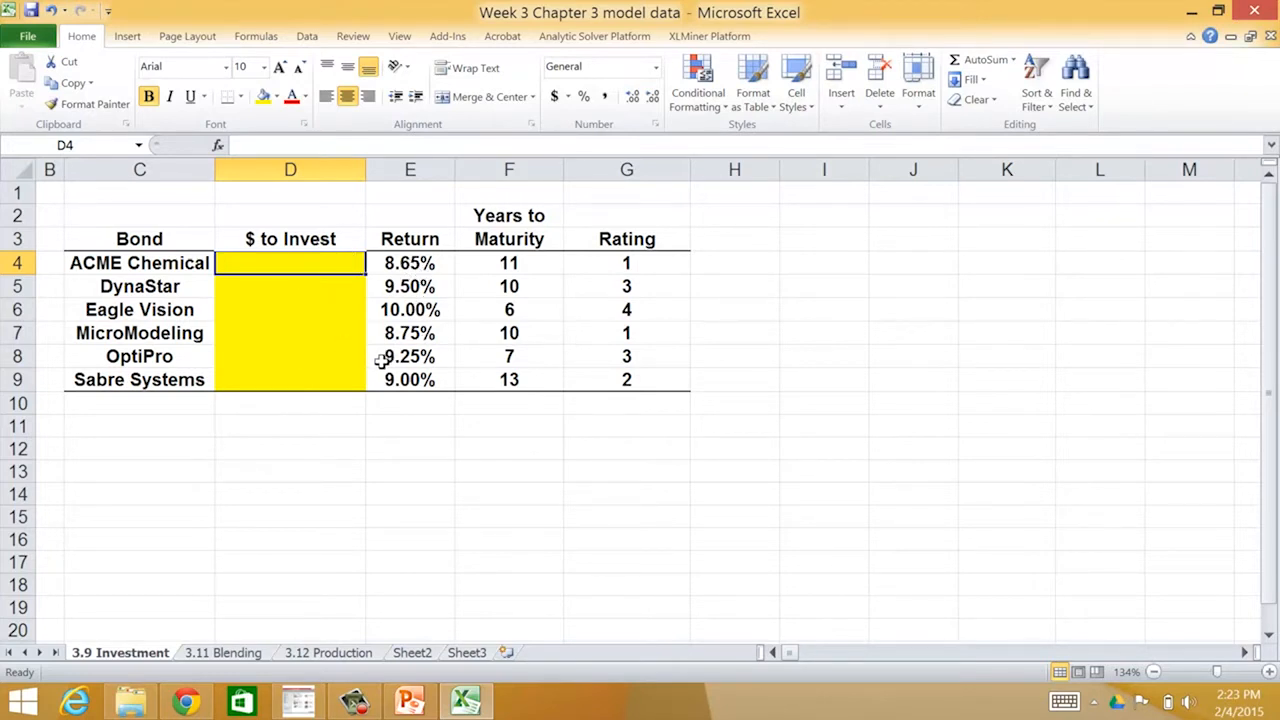
click(304, 407)
text(To)
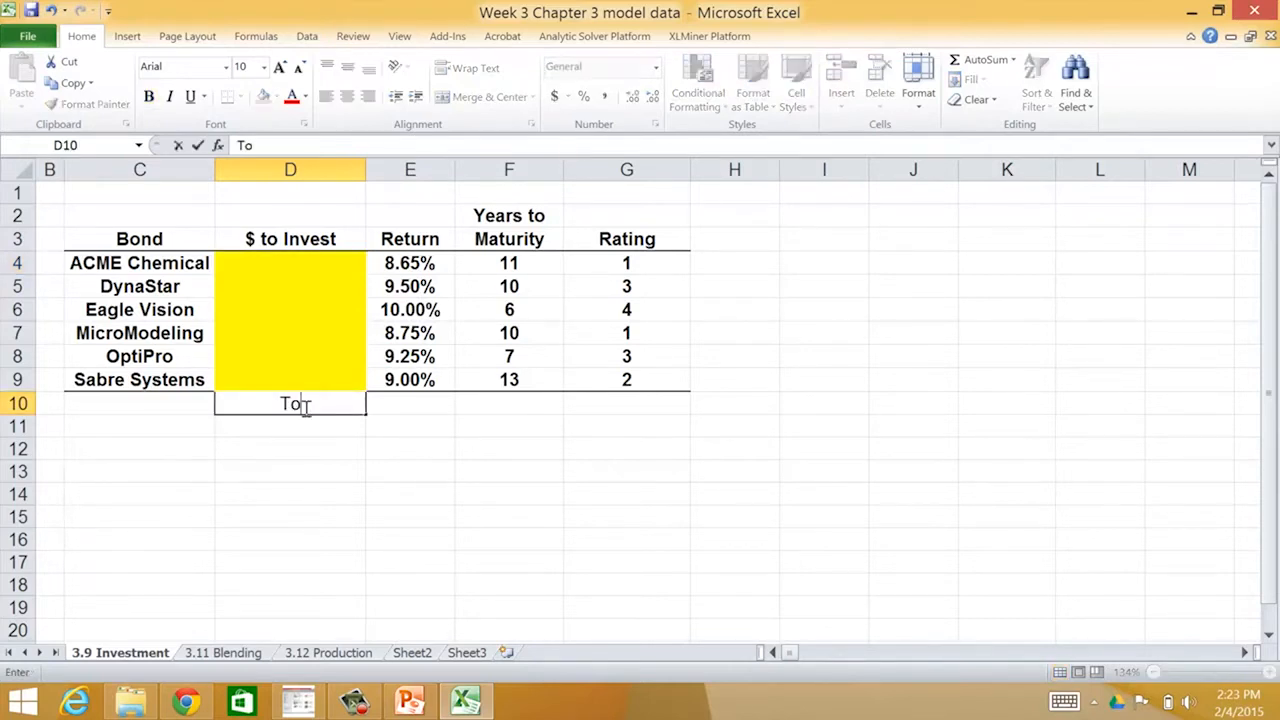
text(tal Return)
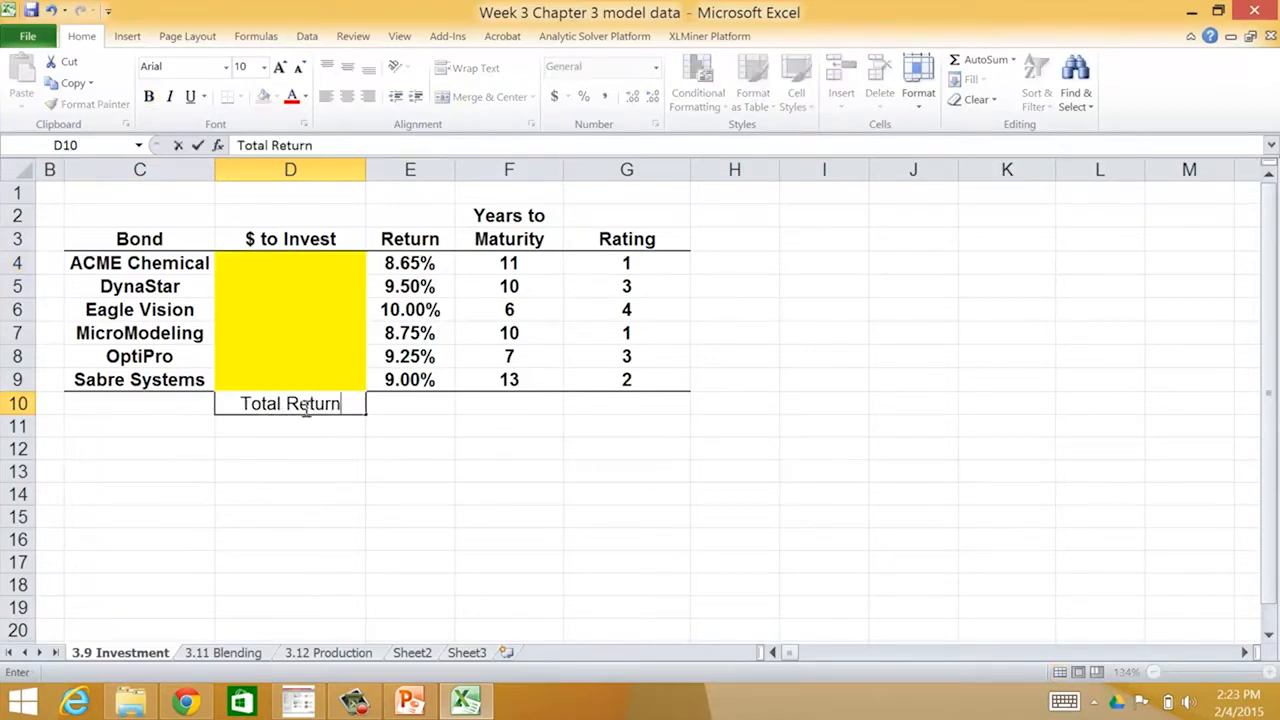
key(Tab)
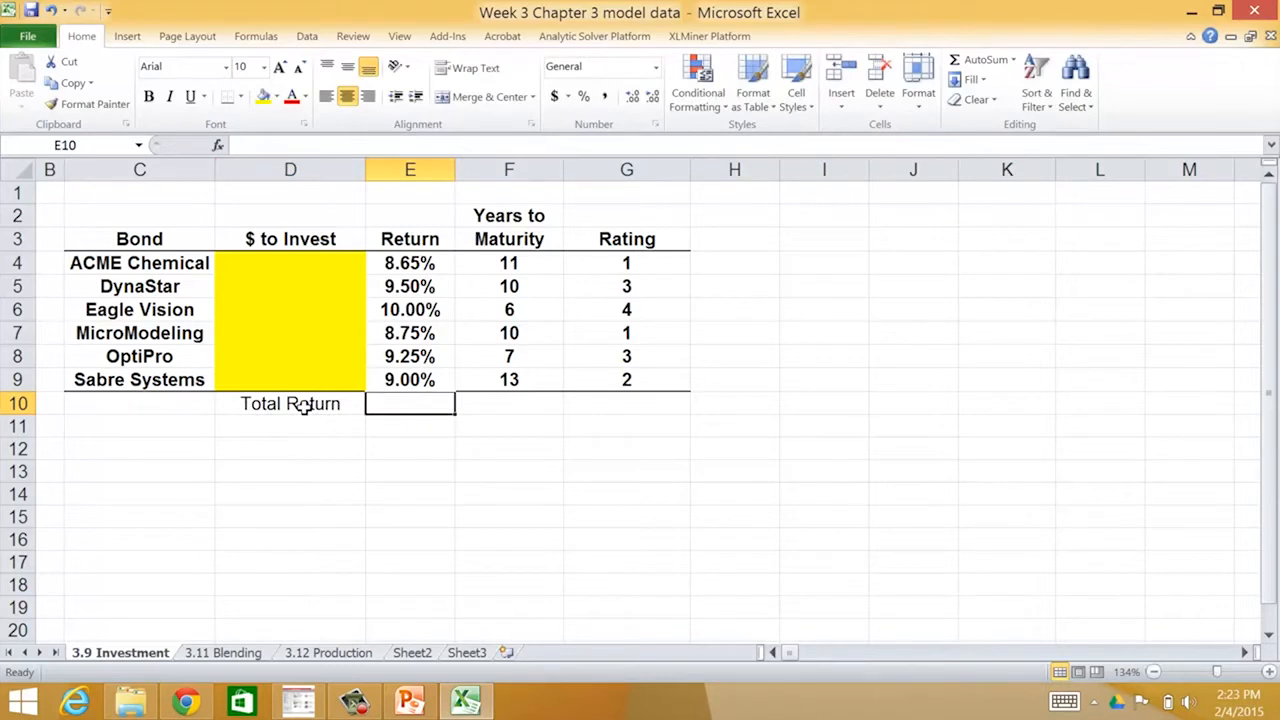
Enter the formula =SUMPRODUCT(D4:D9,E4:E9) in cell E10 to calculate the total return
text(=sumproduct)
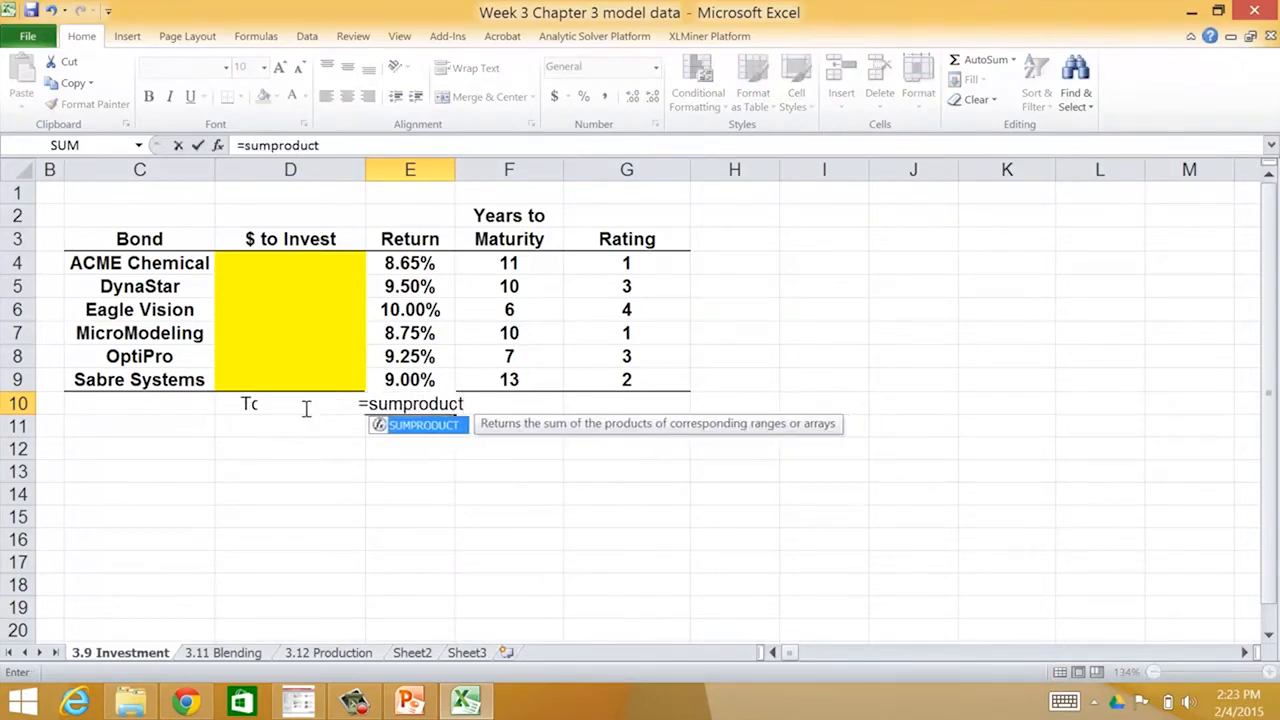
text(()
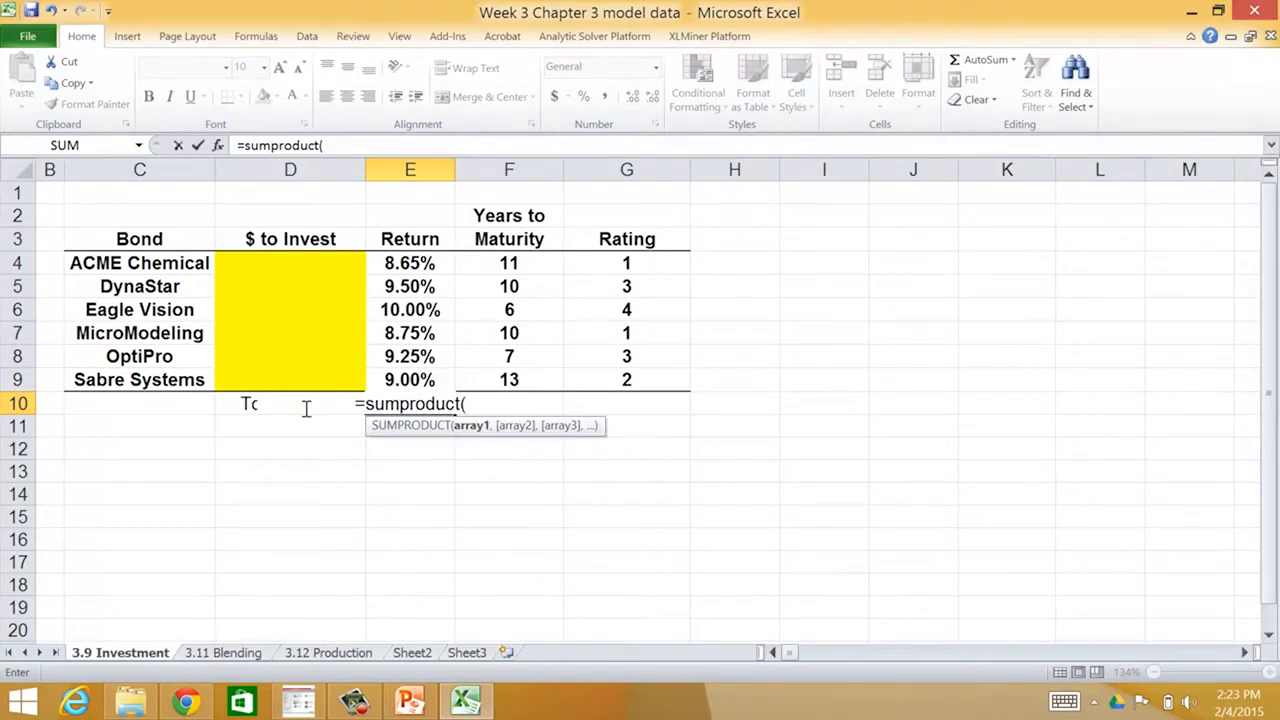
text())
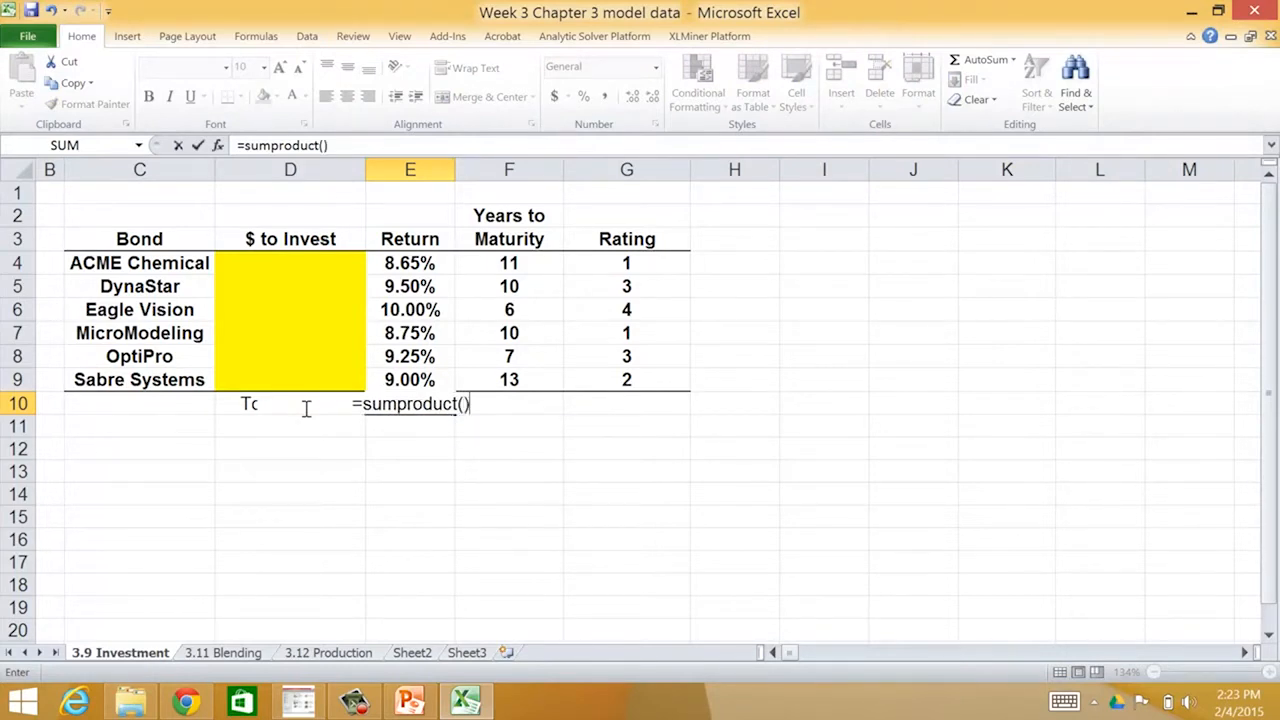
click(465, 403)
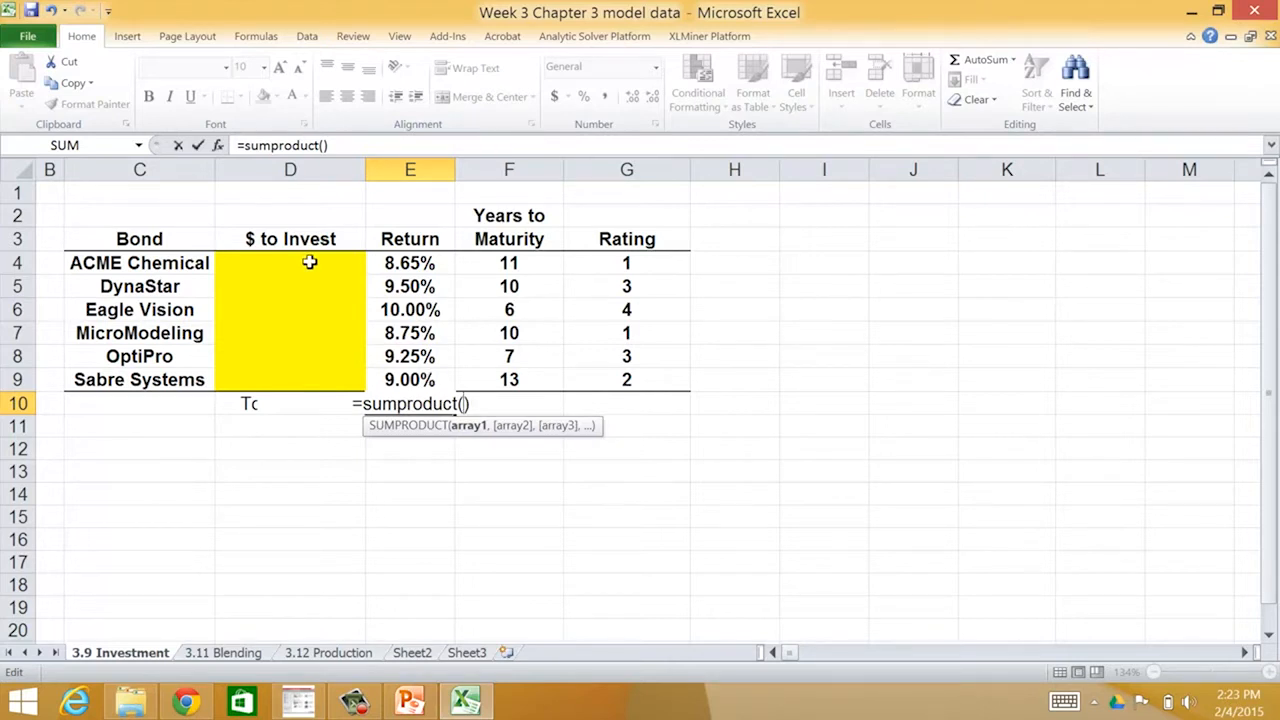
drag(309, 262, 310, 379)
text(,)
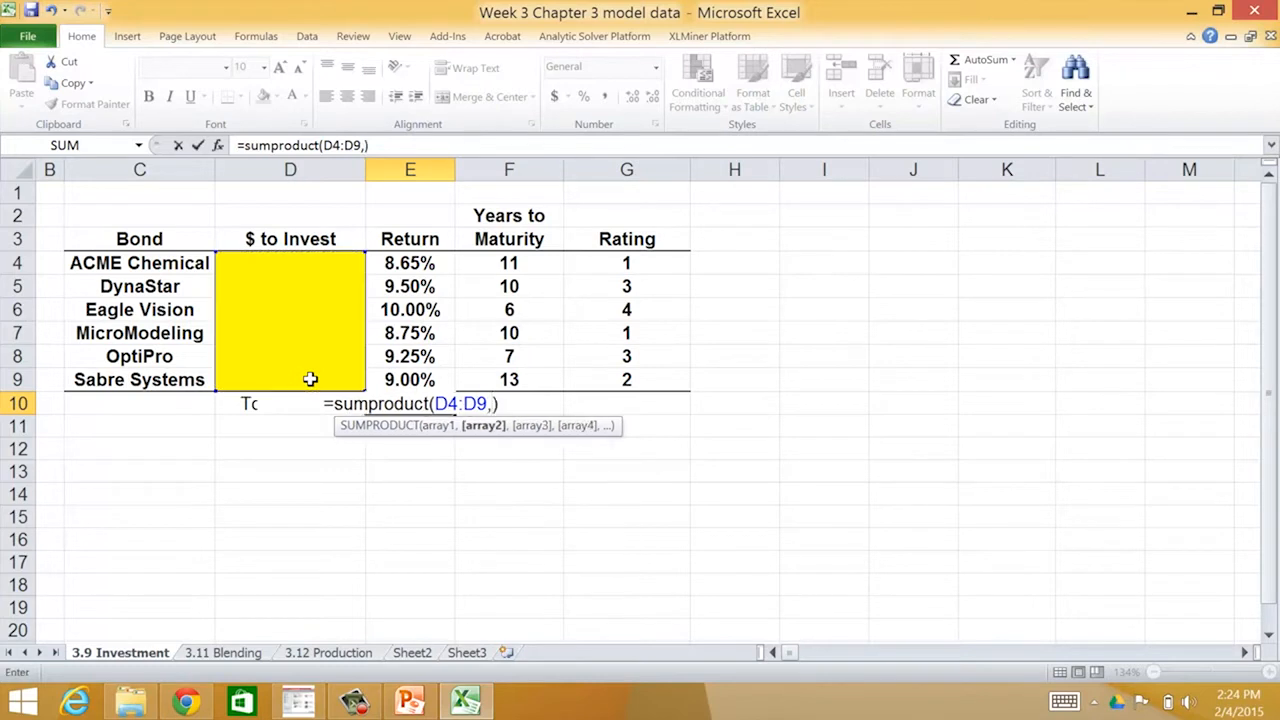
drag(424, 263, 428, 382)
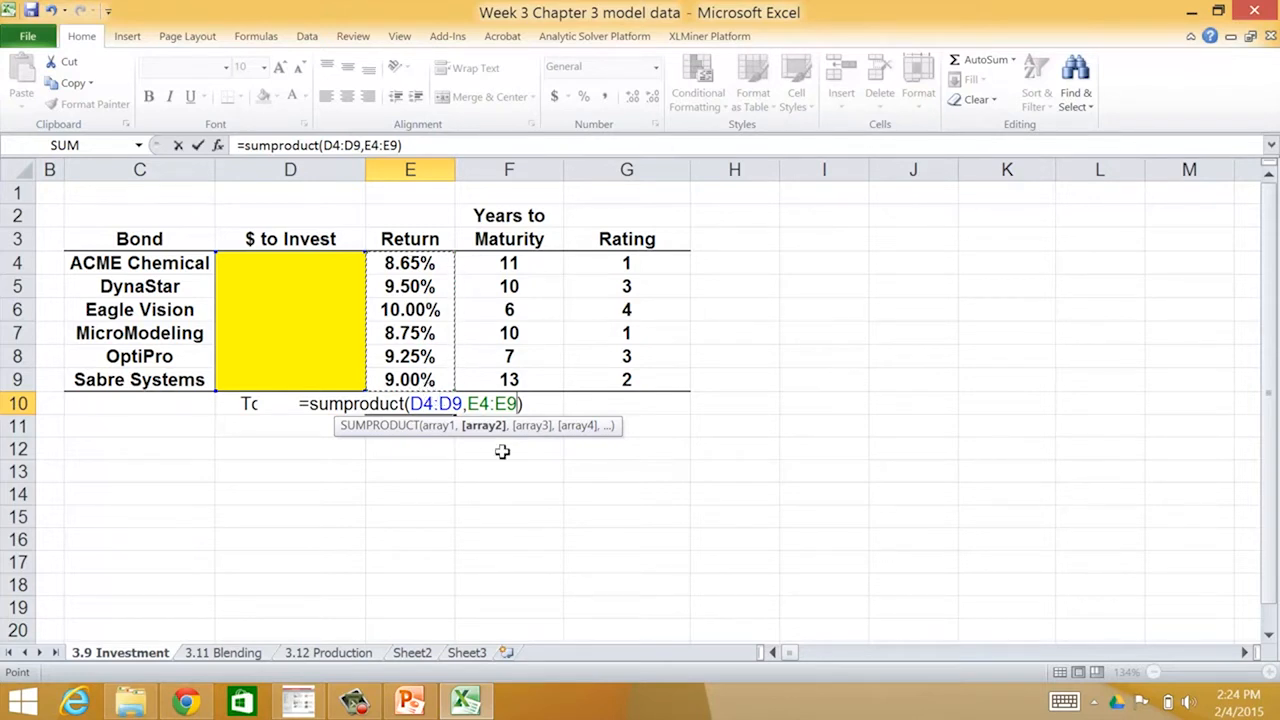
key(Return)
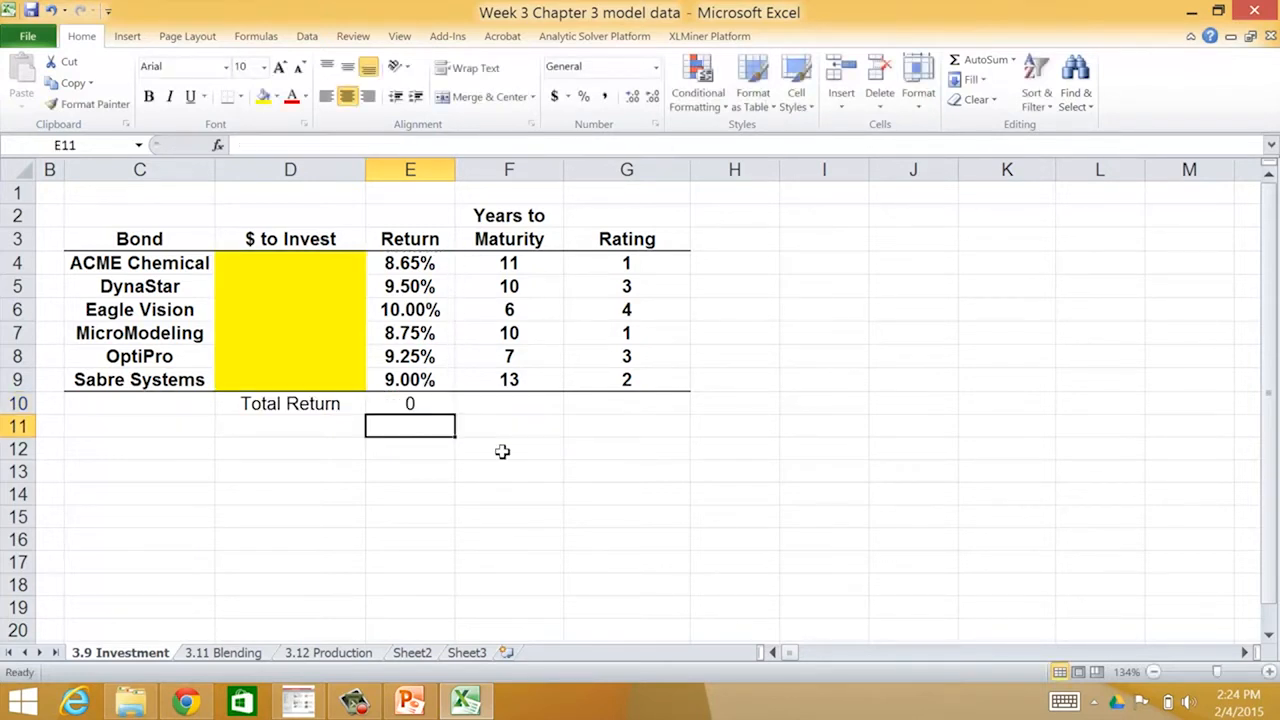
Fill the Total Return result cell E10 with light blue
click(393, 403)
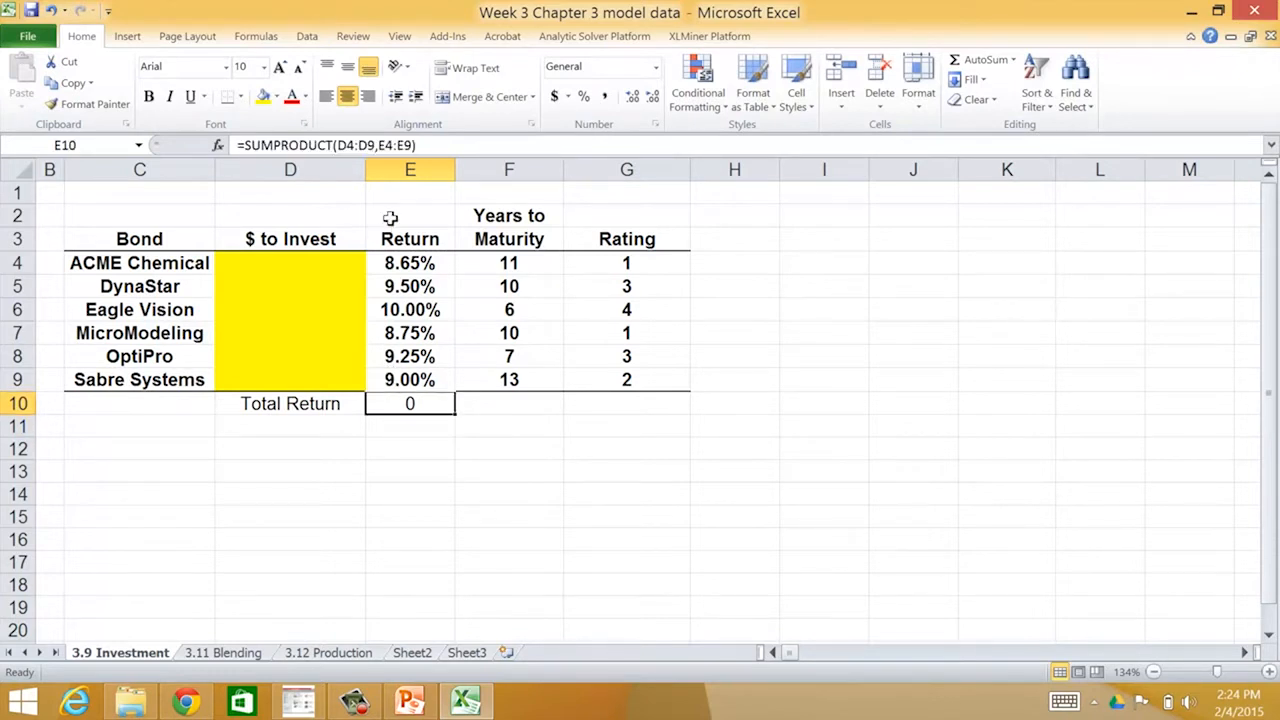
click(277, 97)
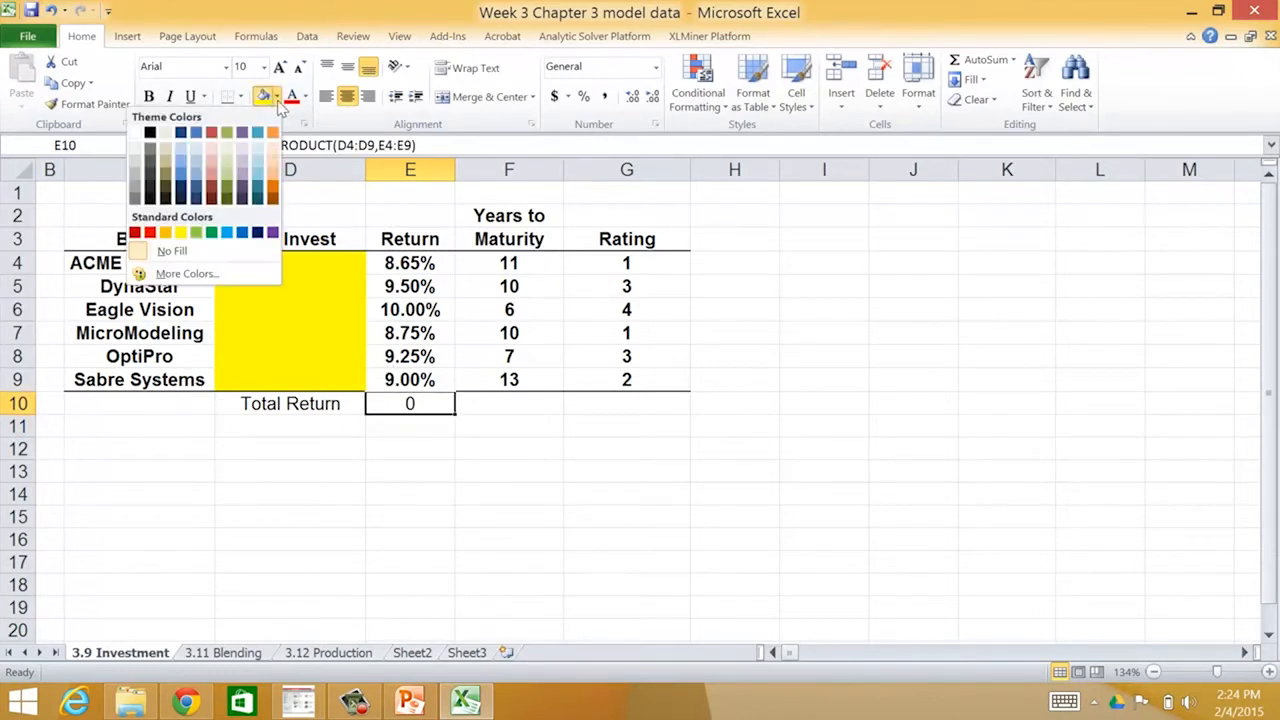
click(264, 172)
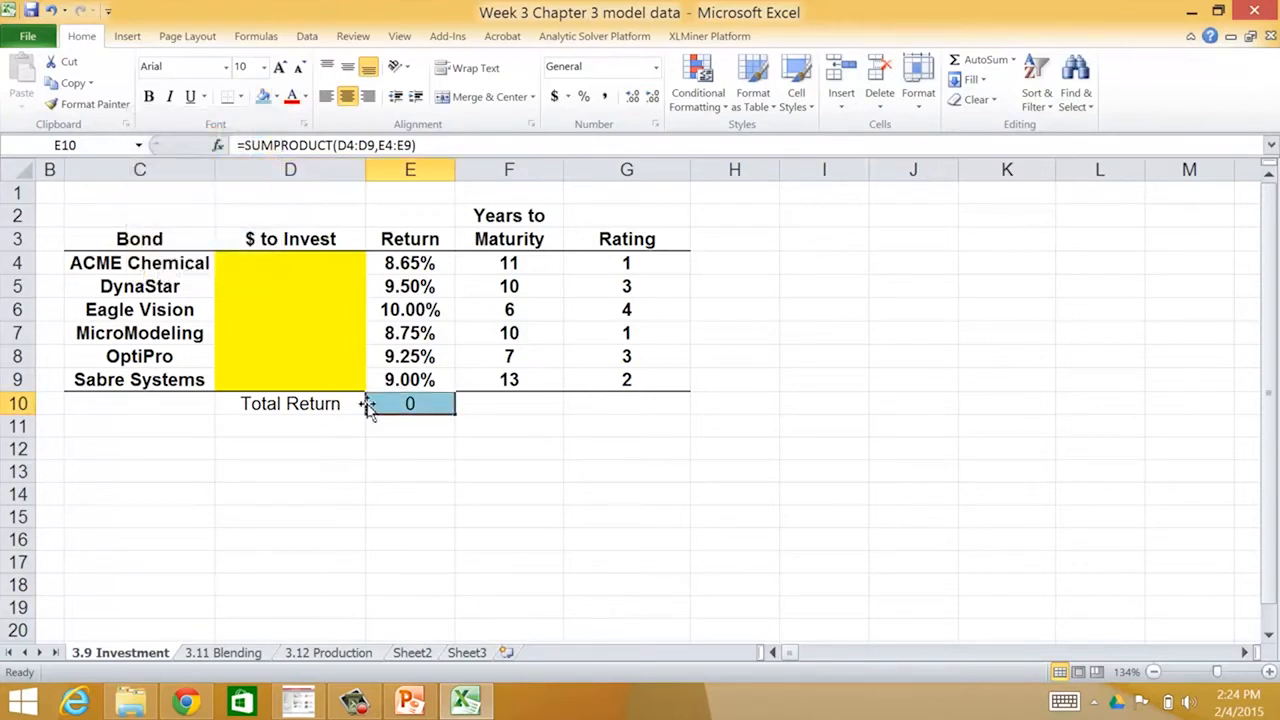
click(446, 466)
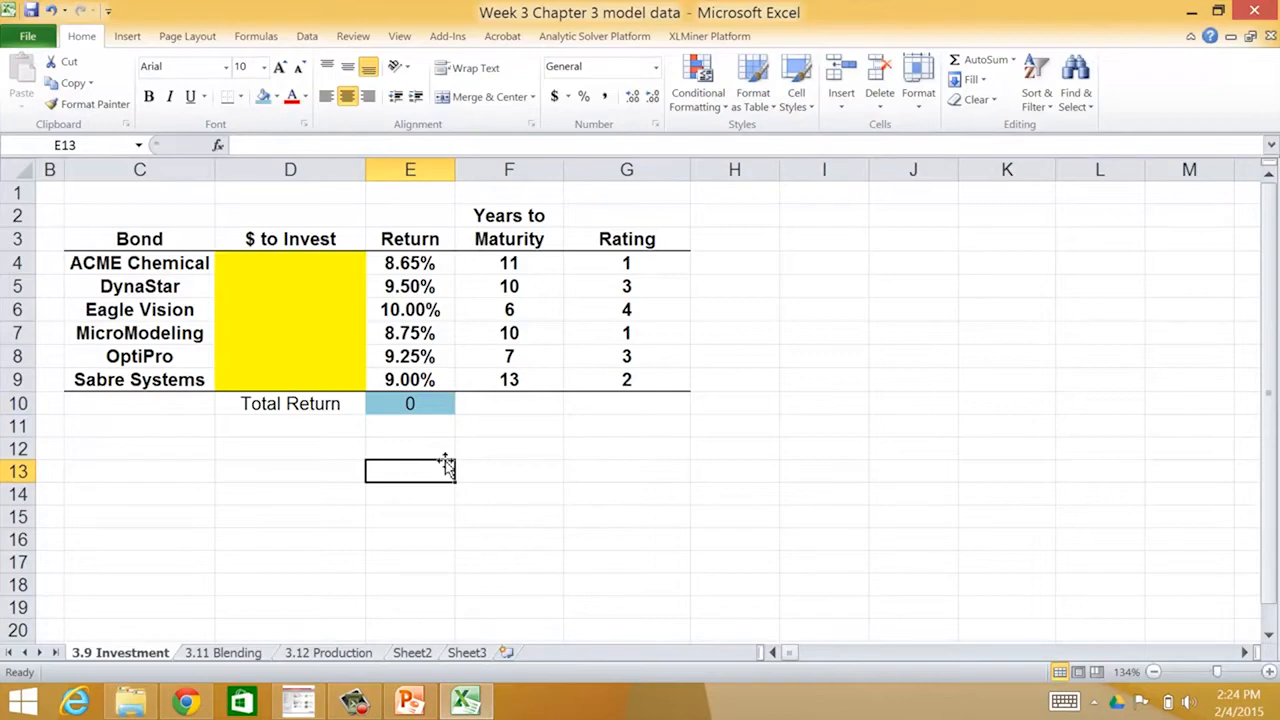
Examine the constraints on the Complete Model slide in PowerPoint and return to the Excel workbook
click(410, 700)
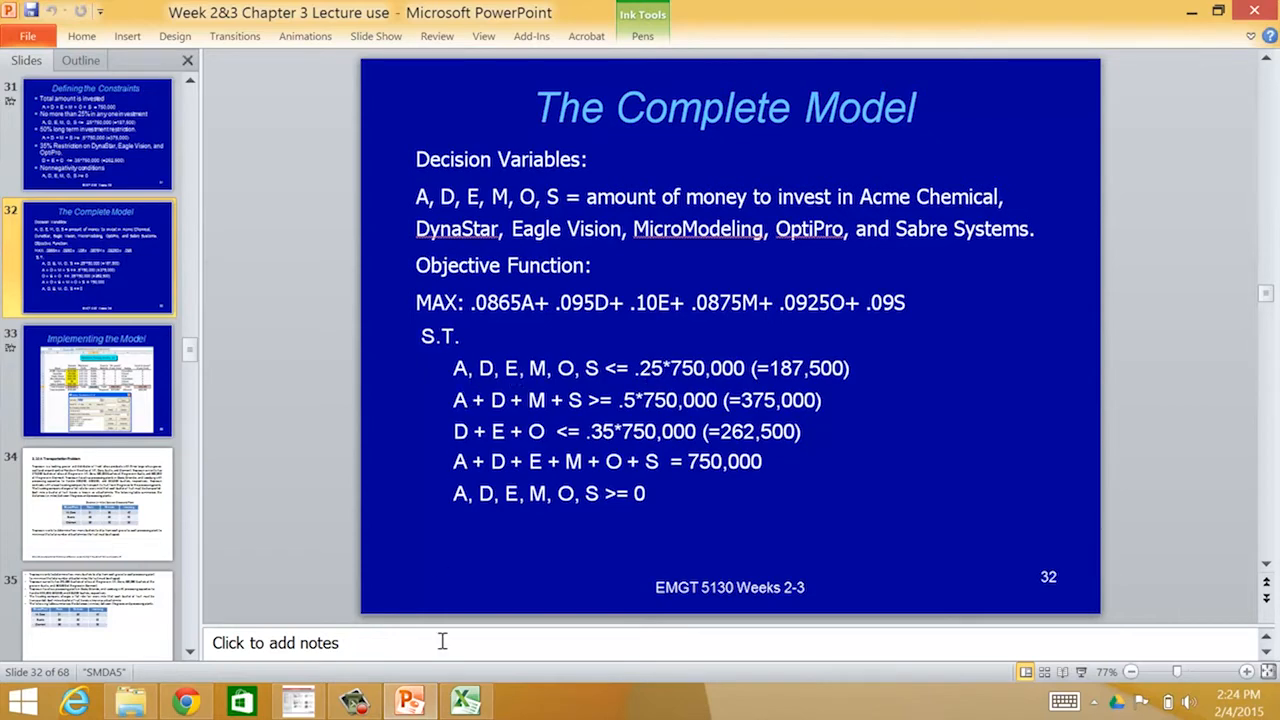
click(466, 703)
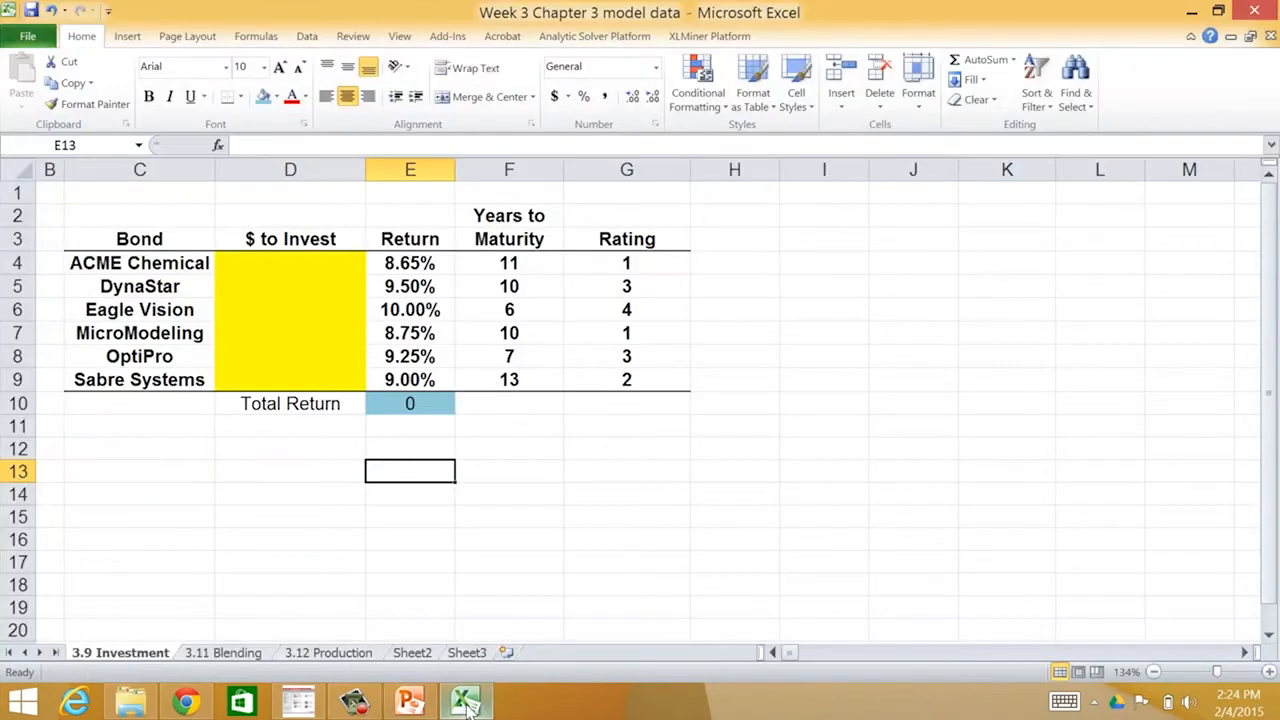
click(410, 703)
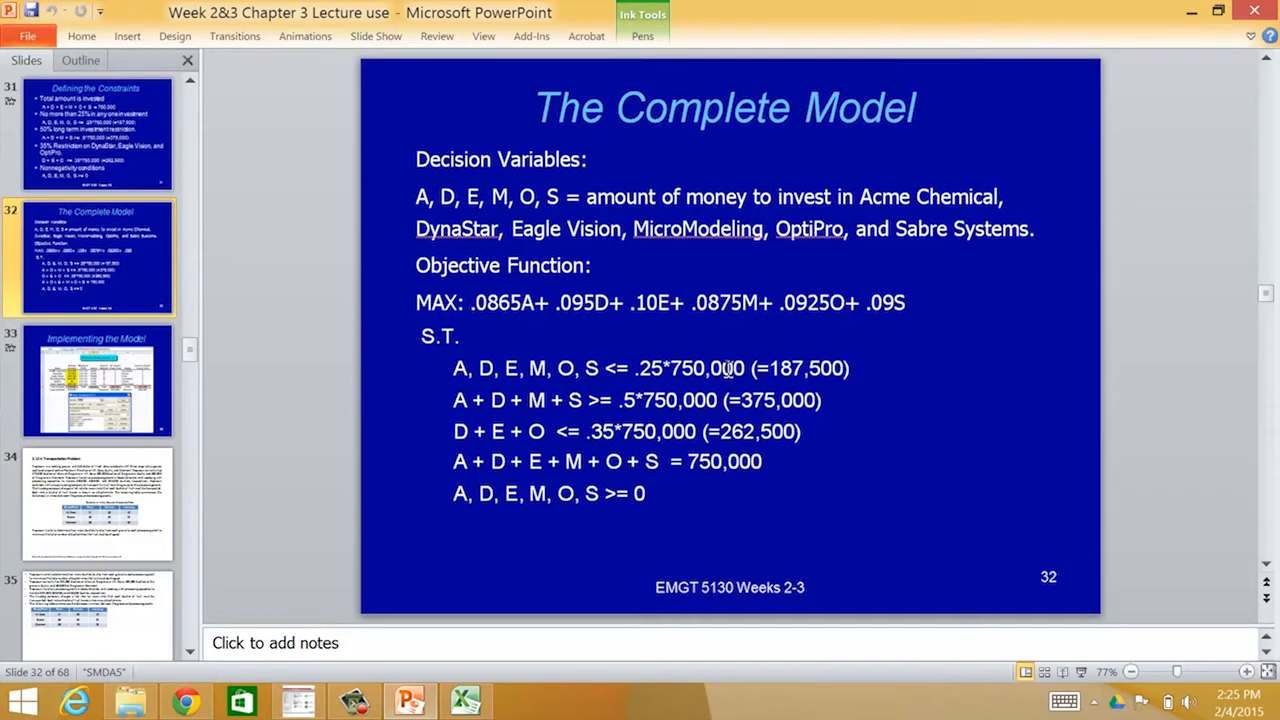
click(466, 703)
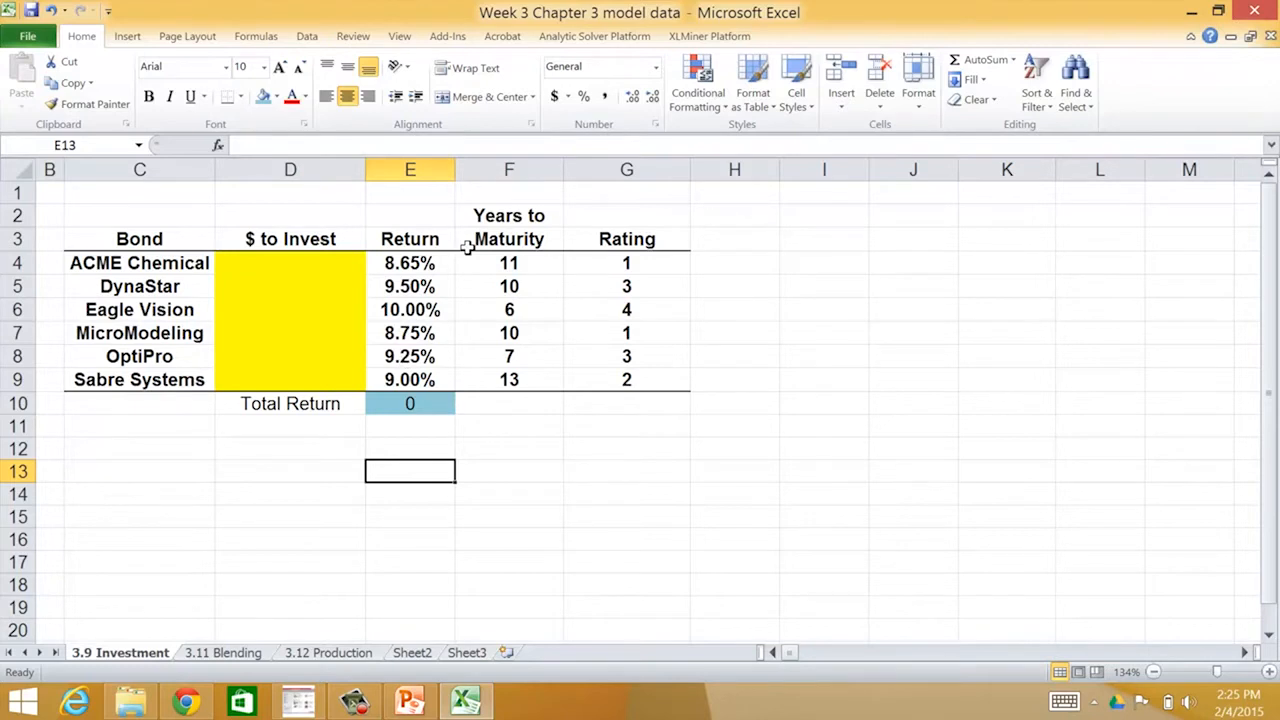
Insert a blank column between the $ to Invest and Return columns
click(401, 160)
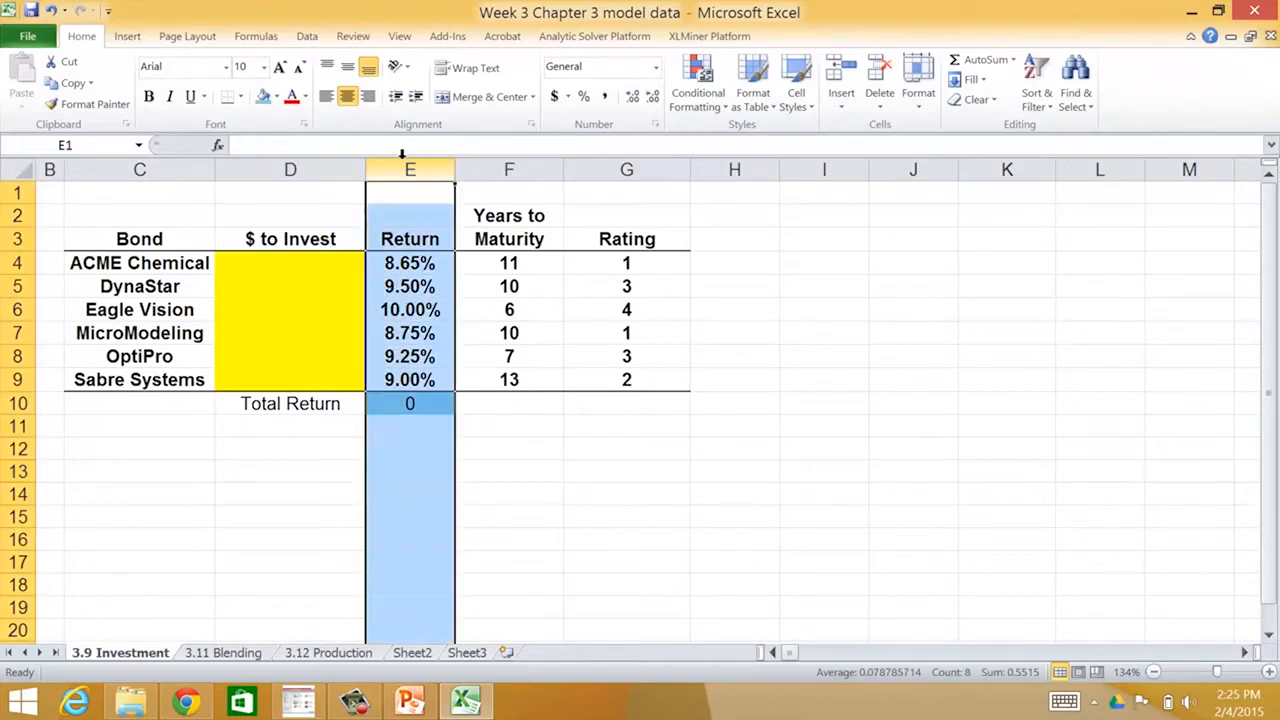
right_click(401, 155)
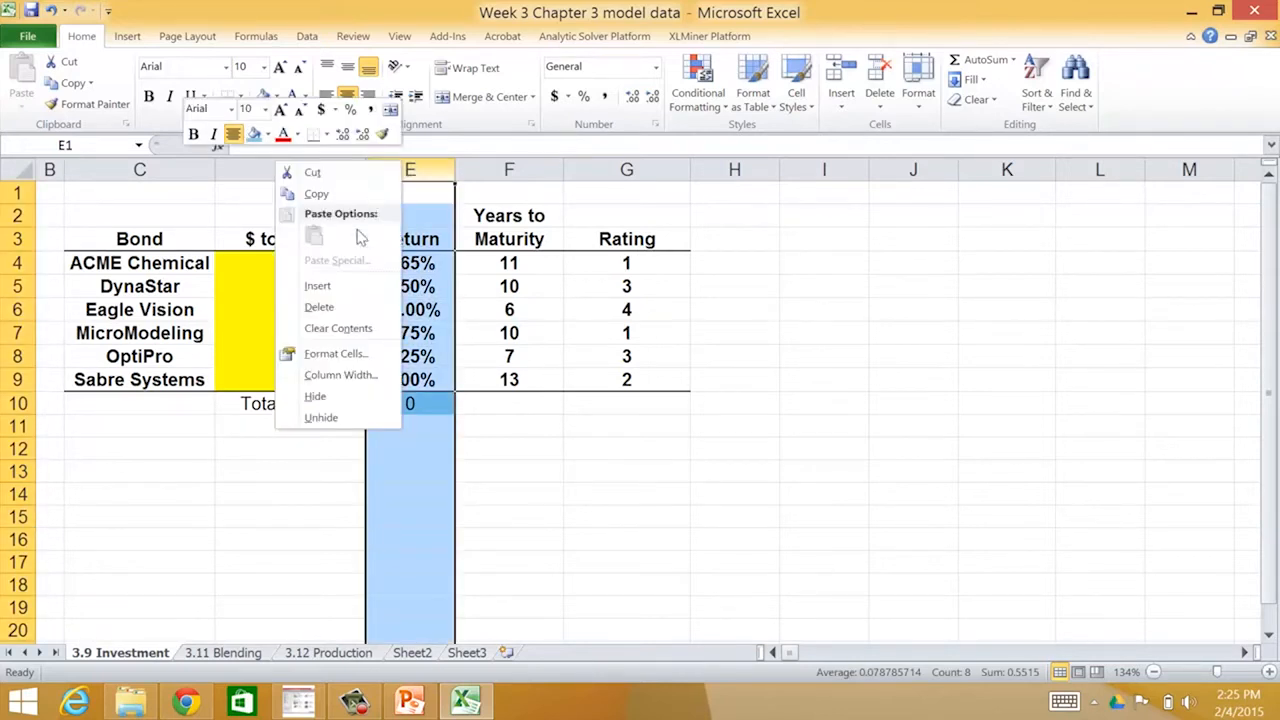
click(318, 286)
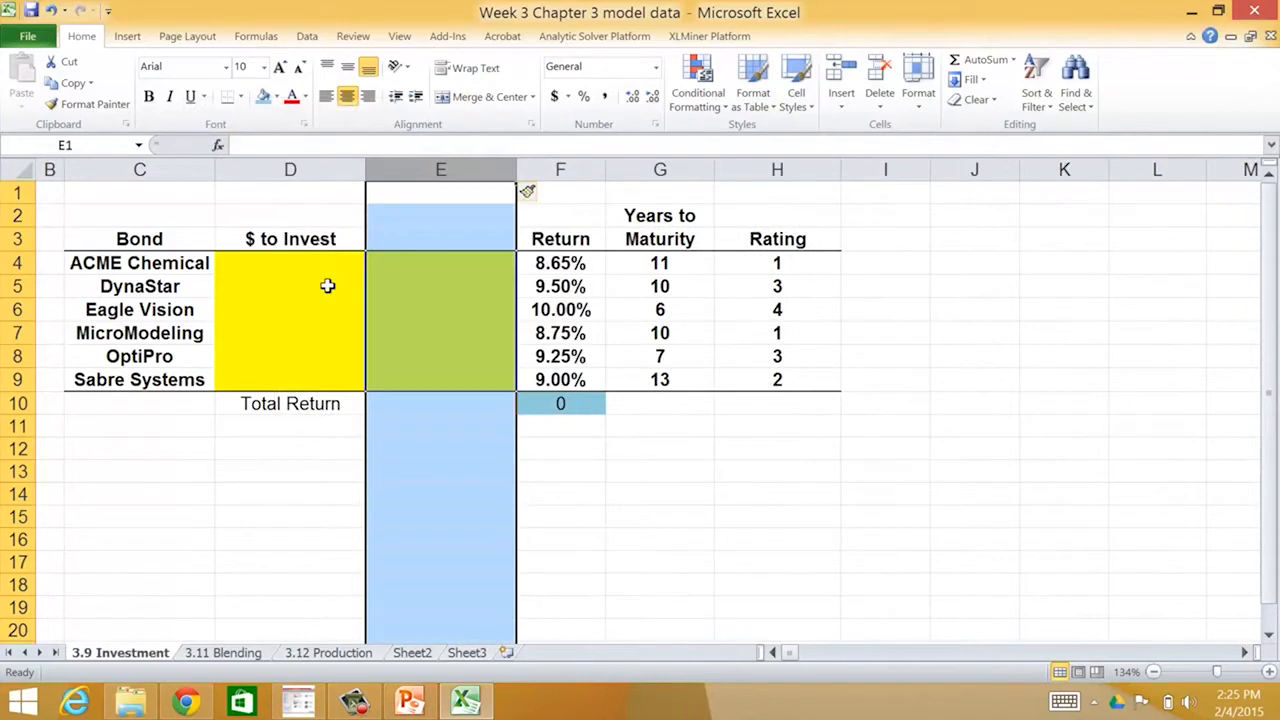
click(277, 97)
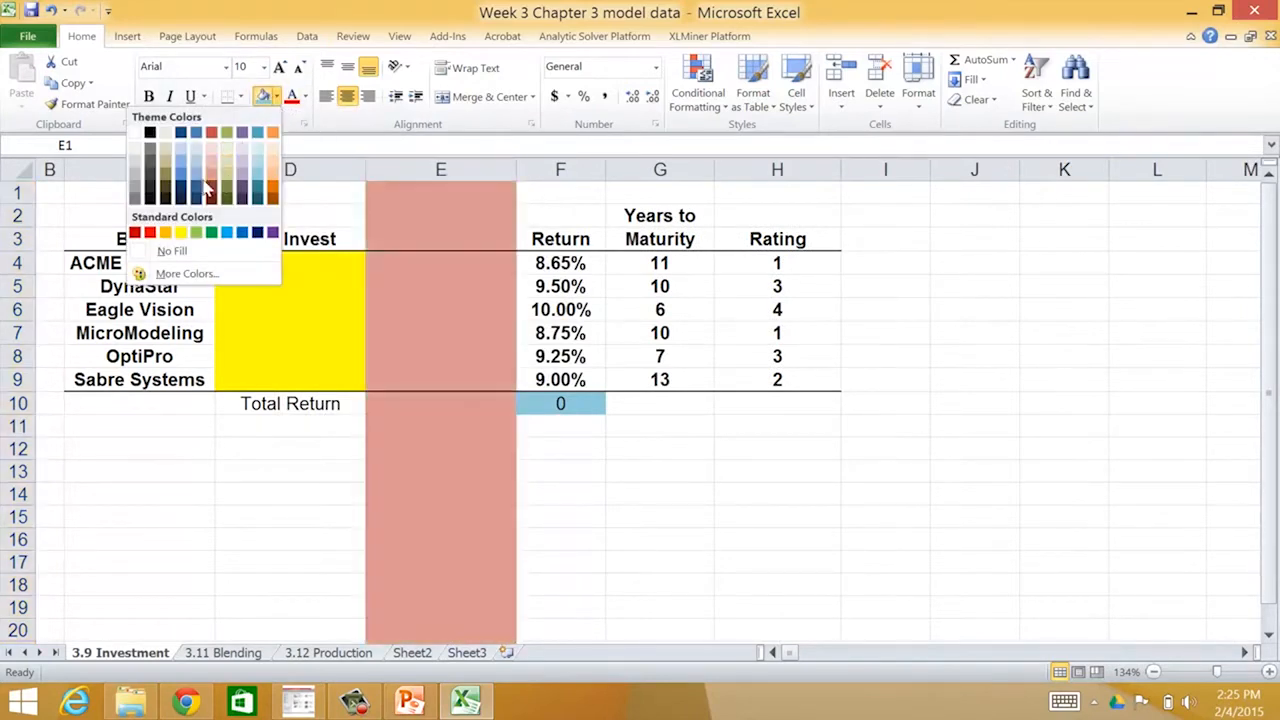
click(213, 168)
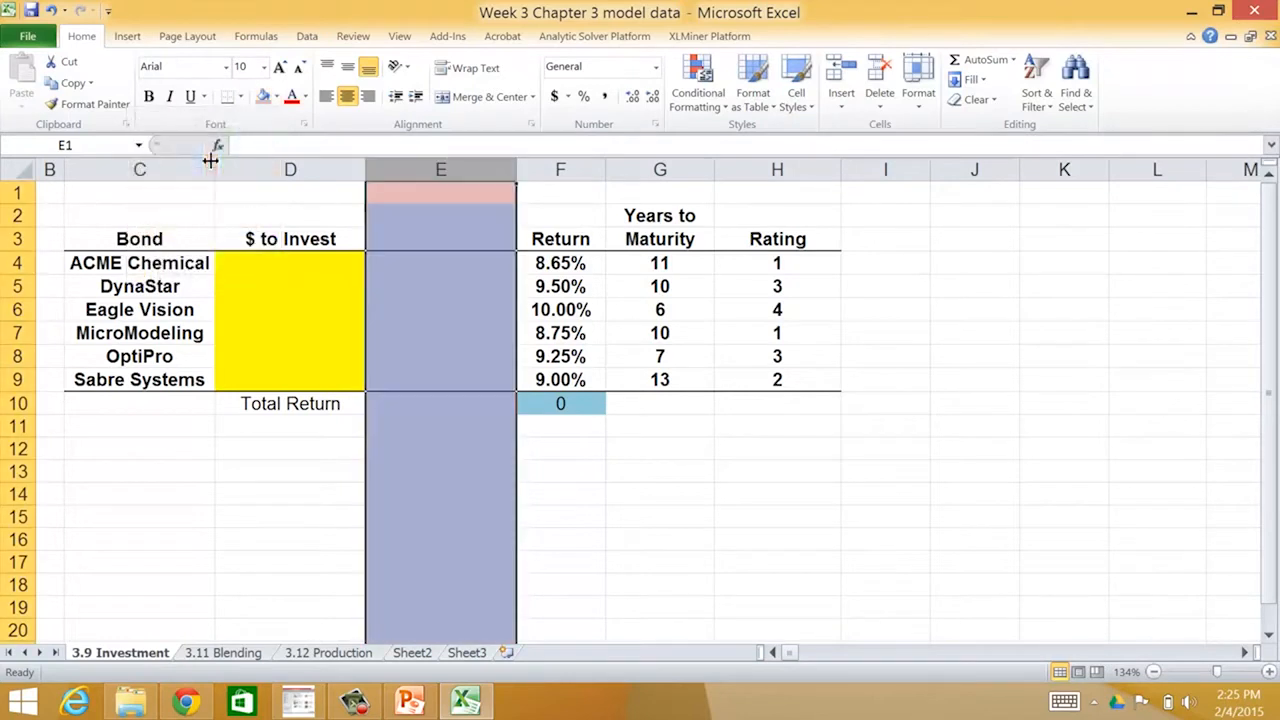
click(51, 11)
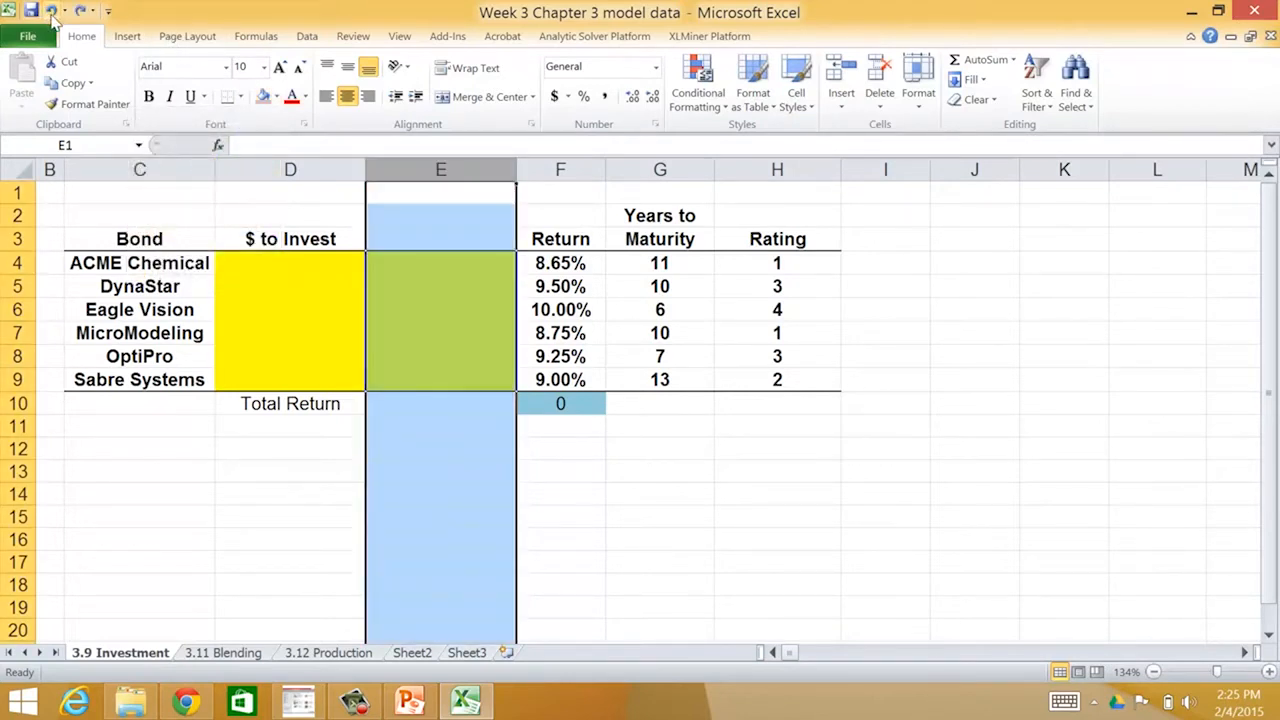
Remove the fill colour from the new column E
click(276, 96)
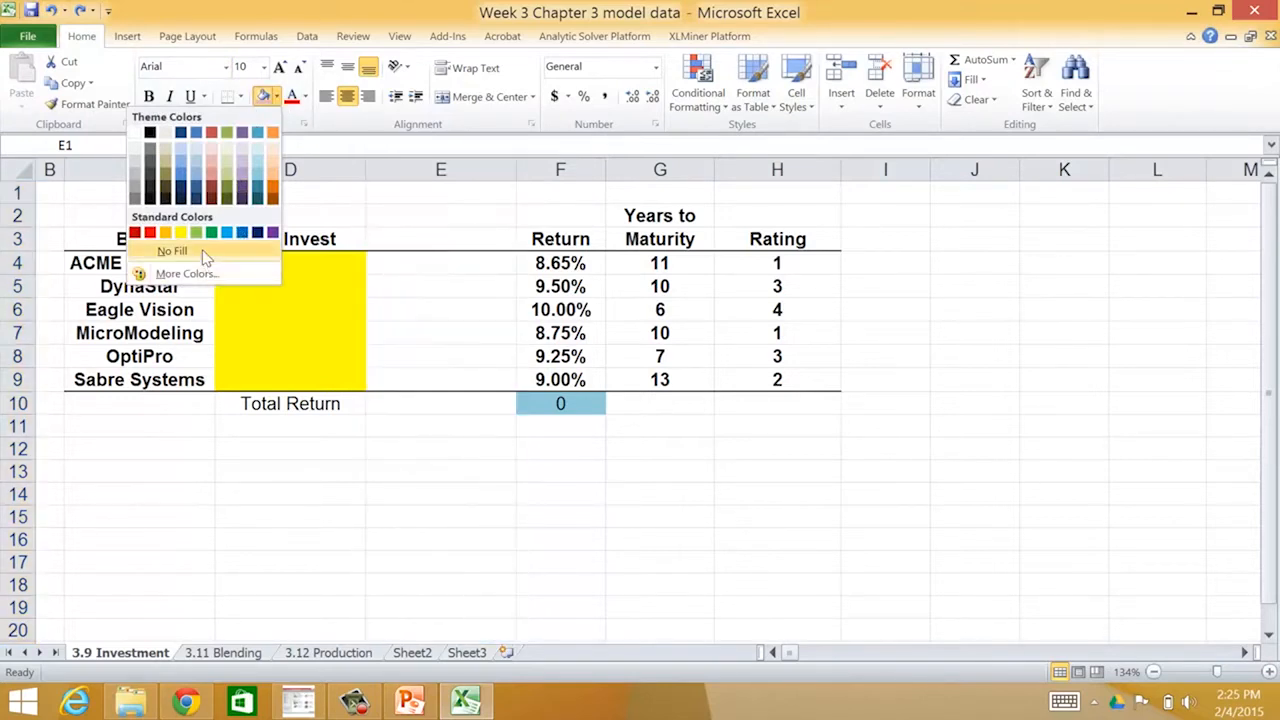
click(200, 252)
click(413, 239)
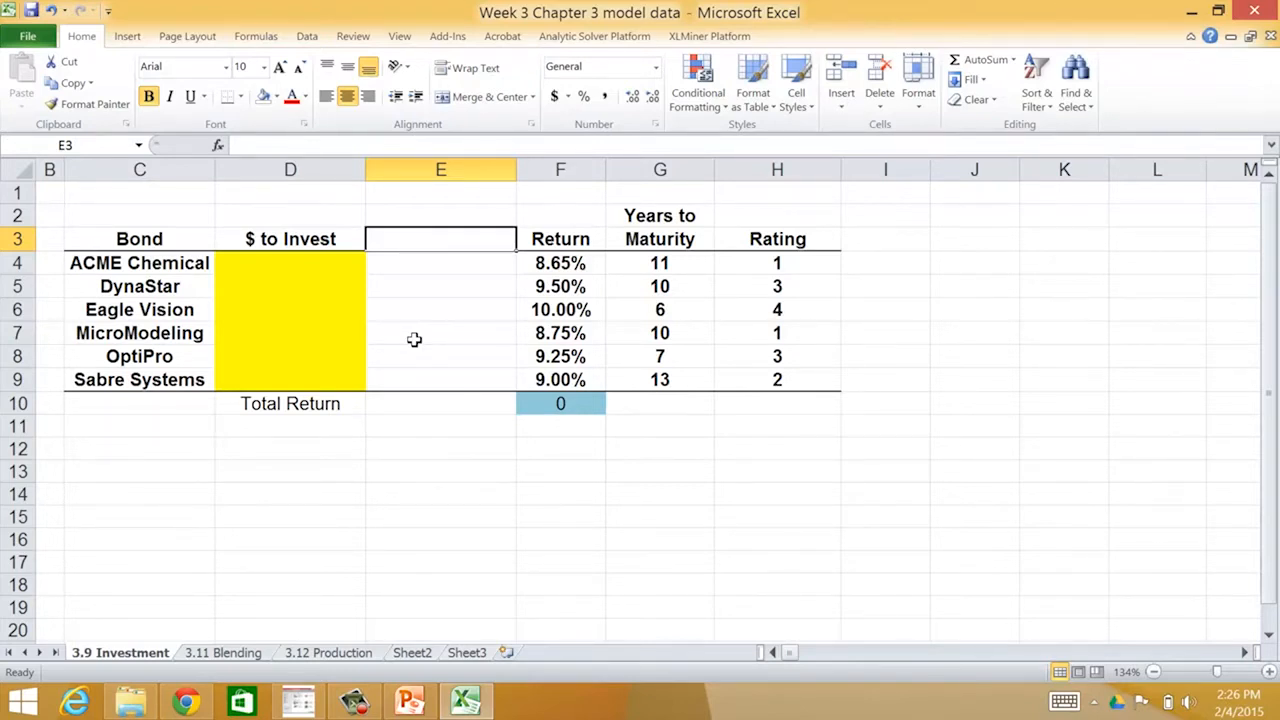
Enter the formula =.25*7500000 in cell E4 as the maximum investment for ACME Chemical
click(403, 266)
text(=)
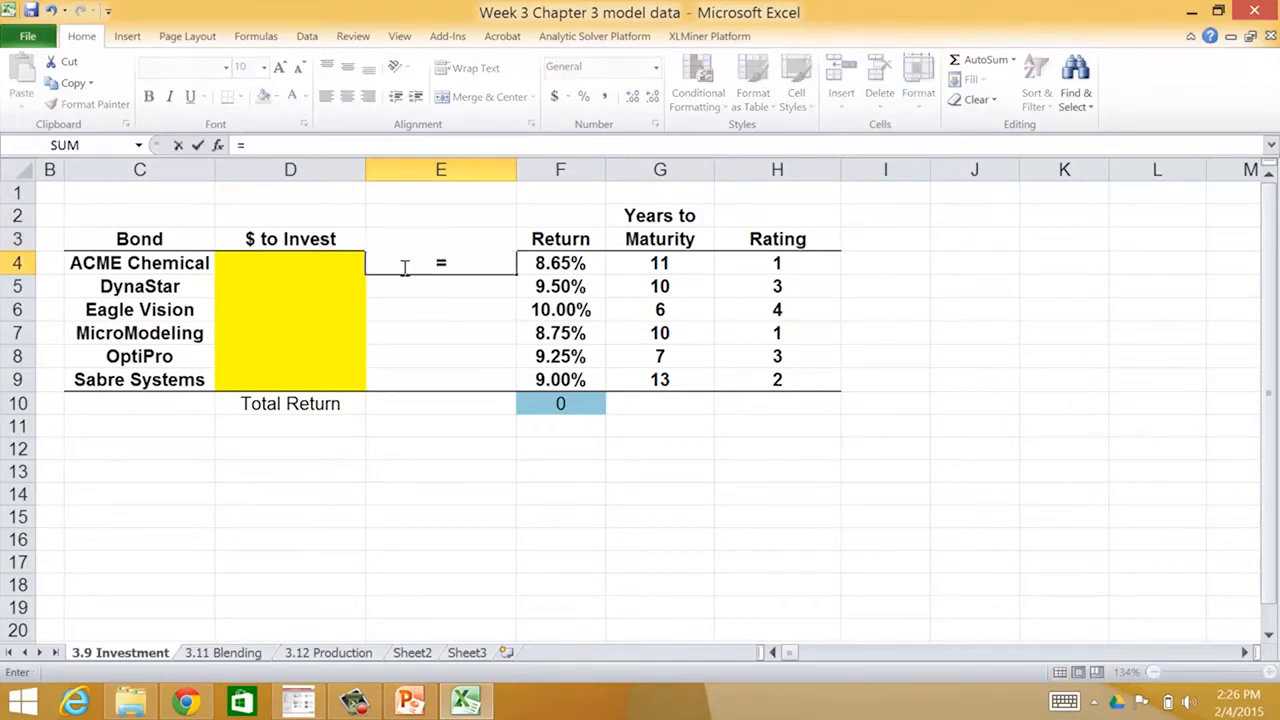
text(.25*7500000)
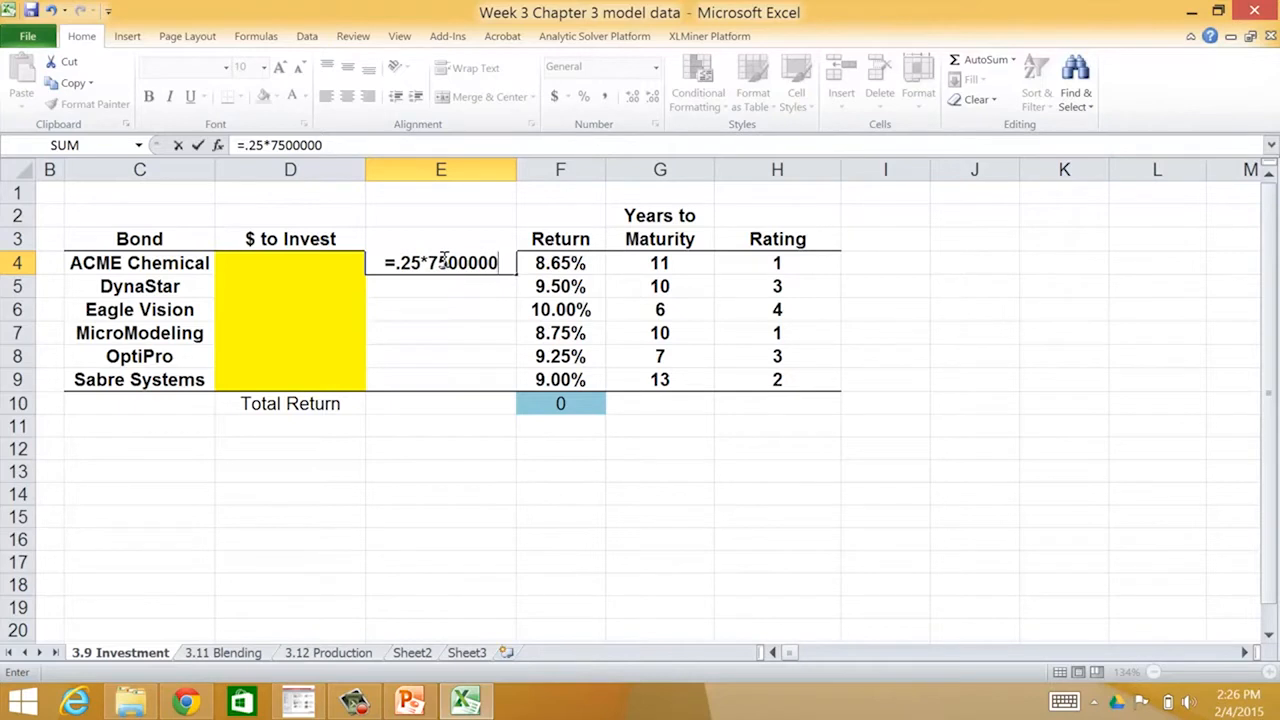
key(shift+Return)
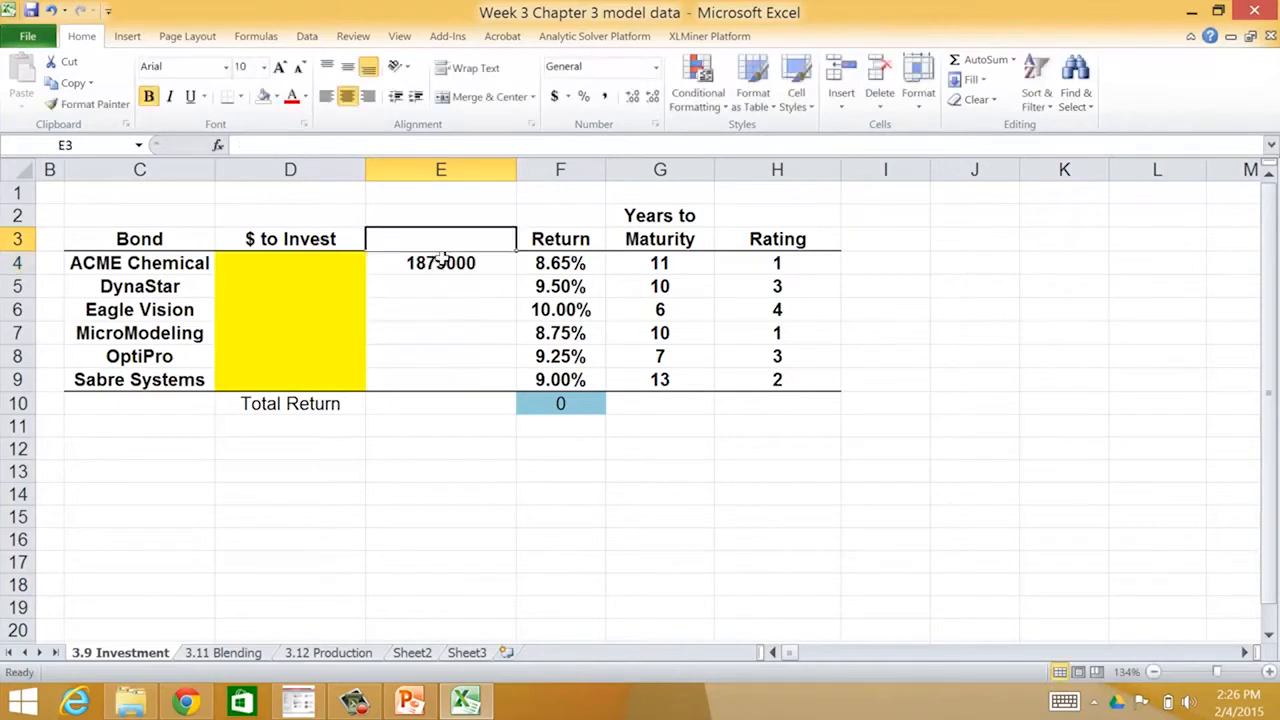
Head column E with "Maximum %" in cell E2 and enter 25% in cell E3
click(401, 215)
text(Maxi)
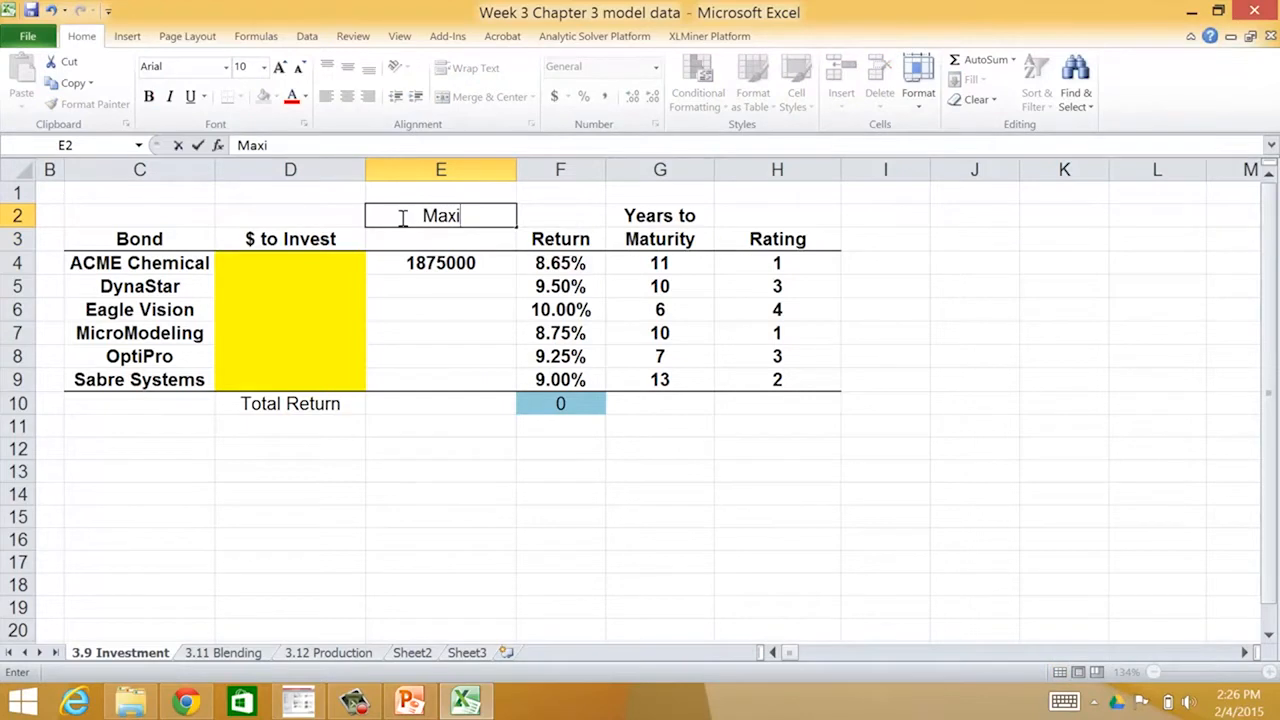
text(mum )
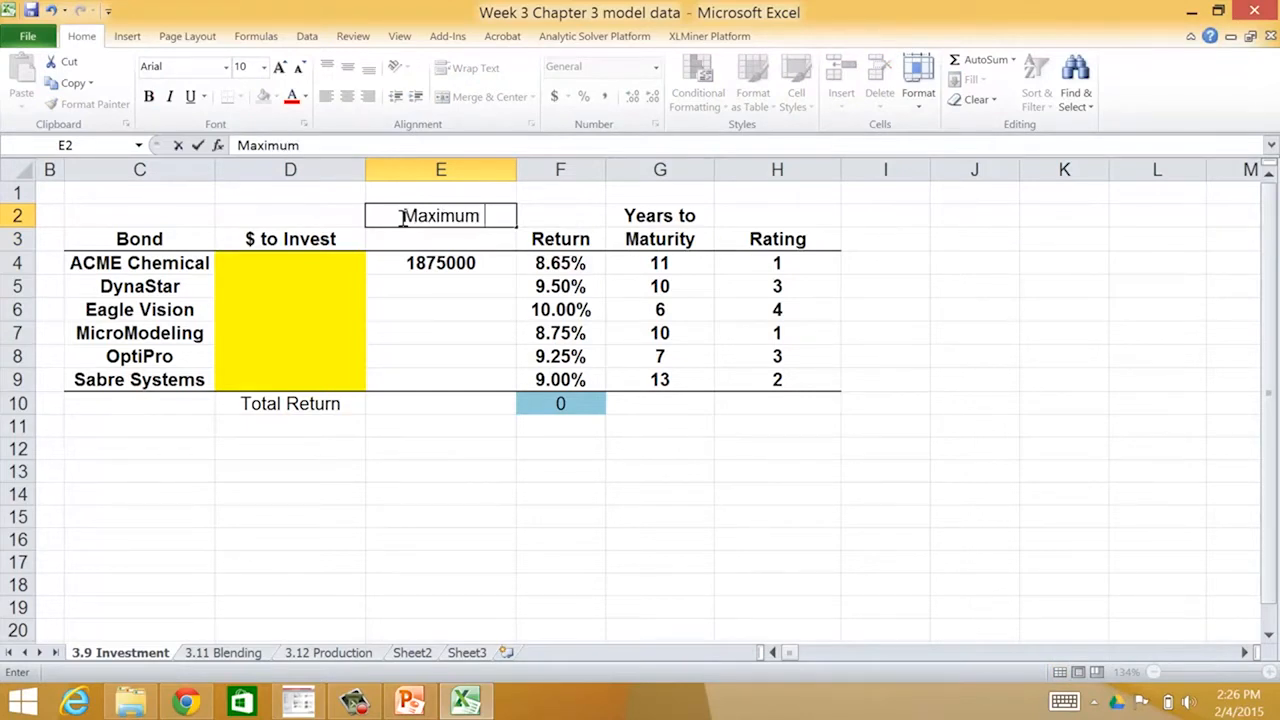
text(%)
key(Return)
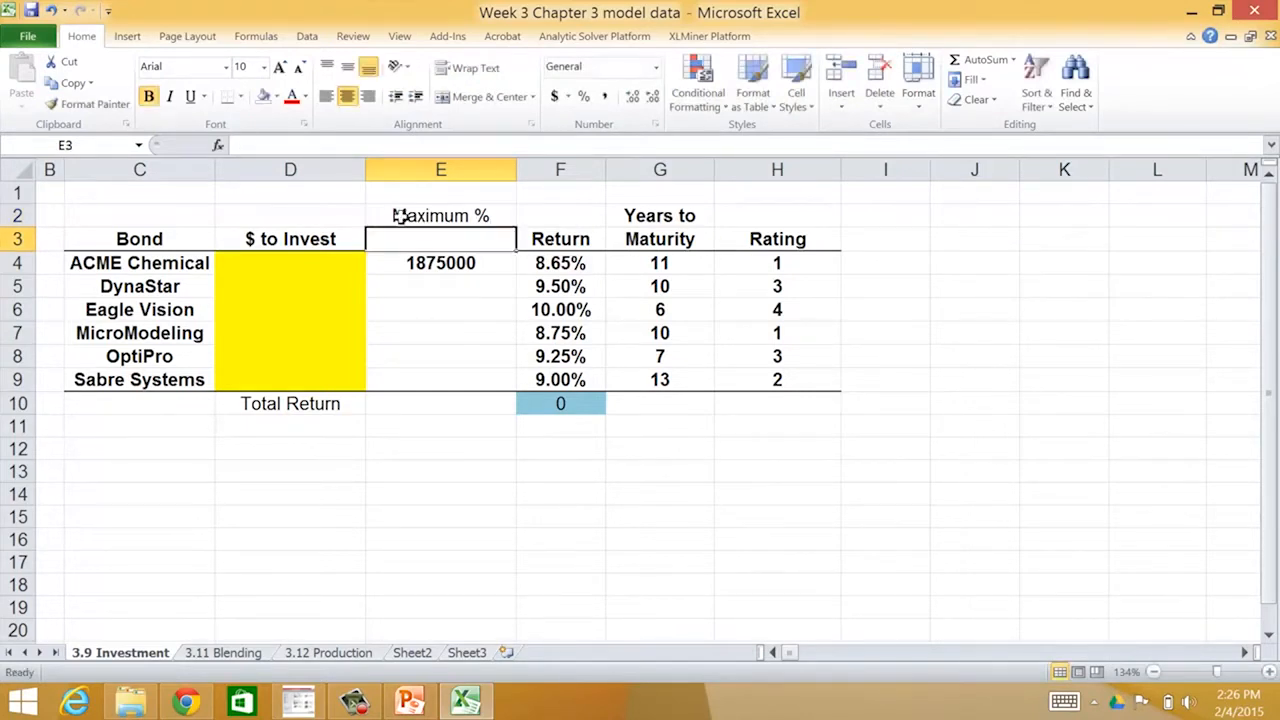
text(25%)
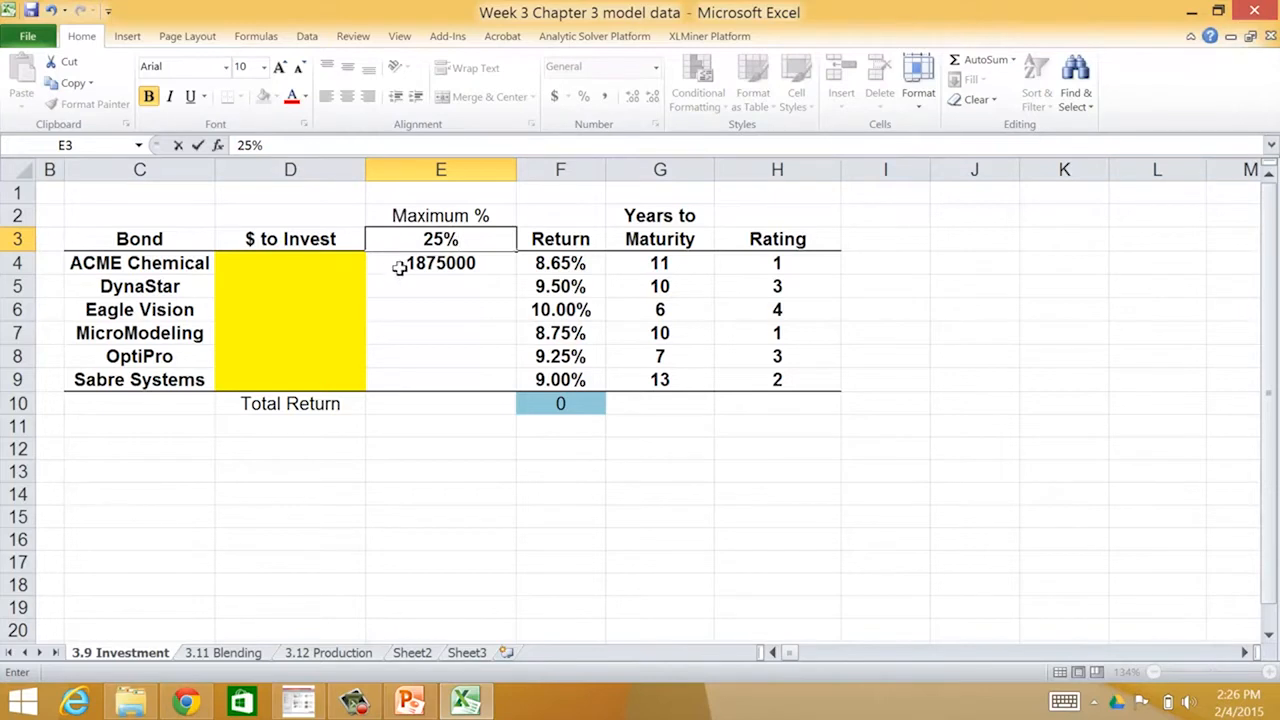
click(404, 263)
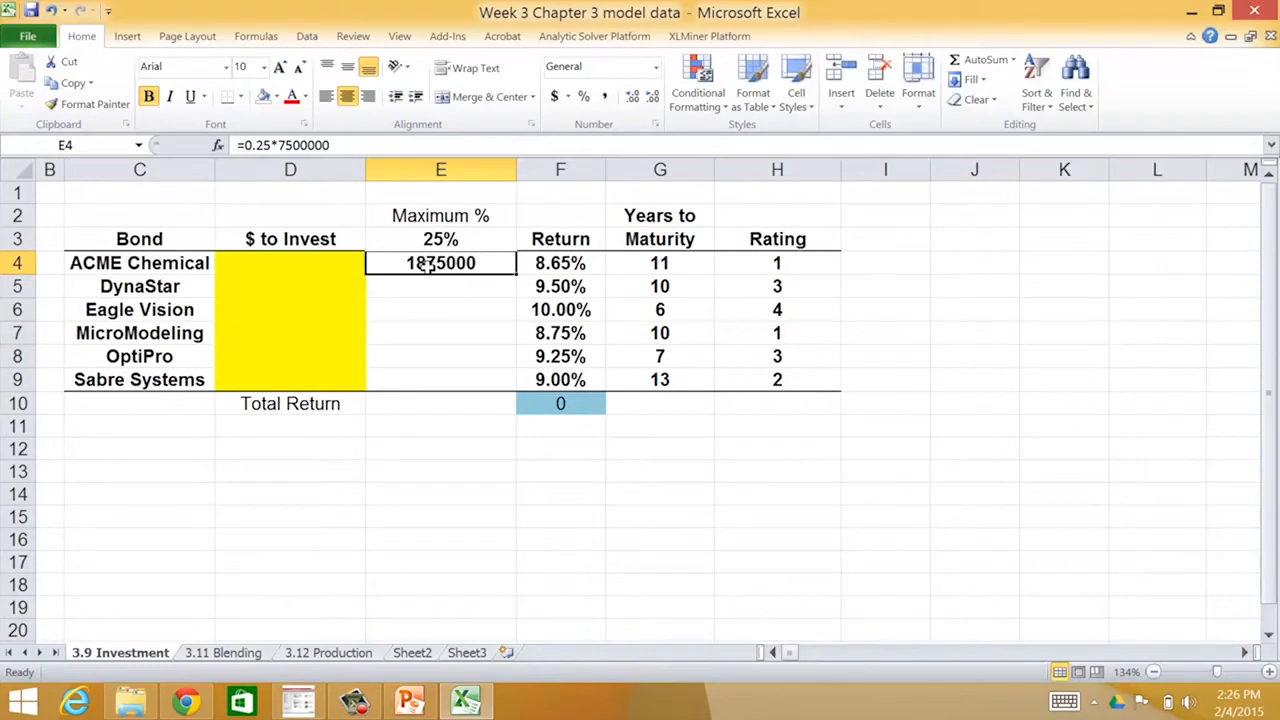
Move the "Total Return" label from cell D10 to E10, next to its result
click(284, 403)
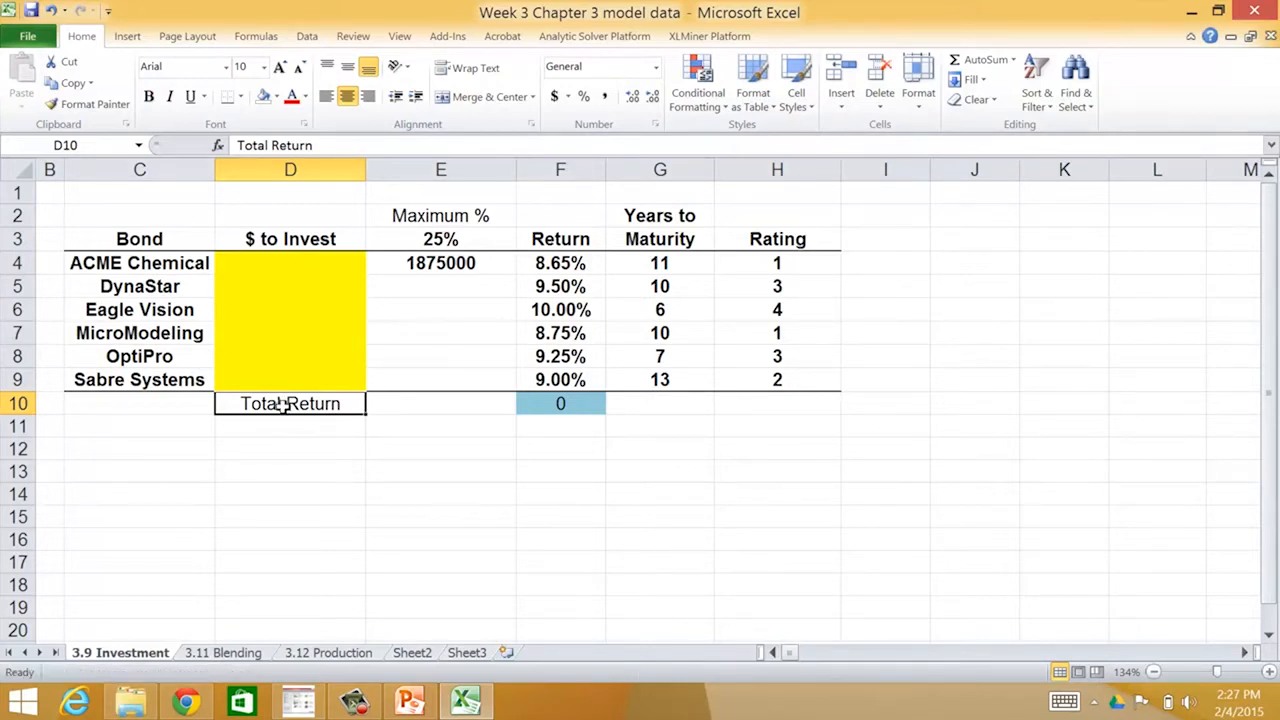
drag(288, 418, 355, 406)
click(286, 407)
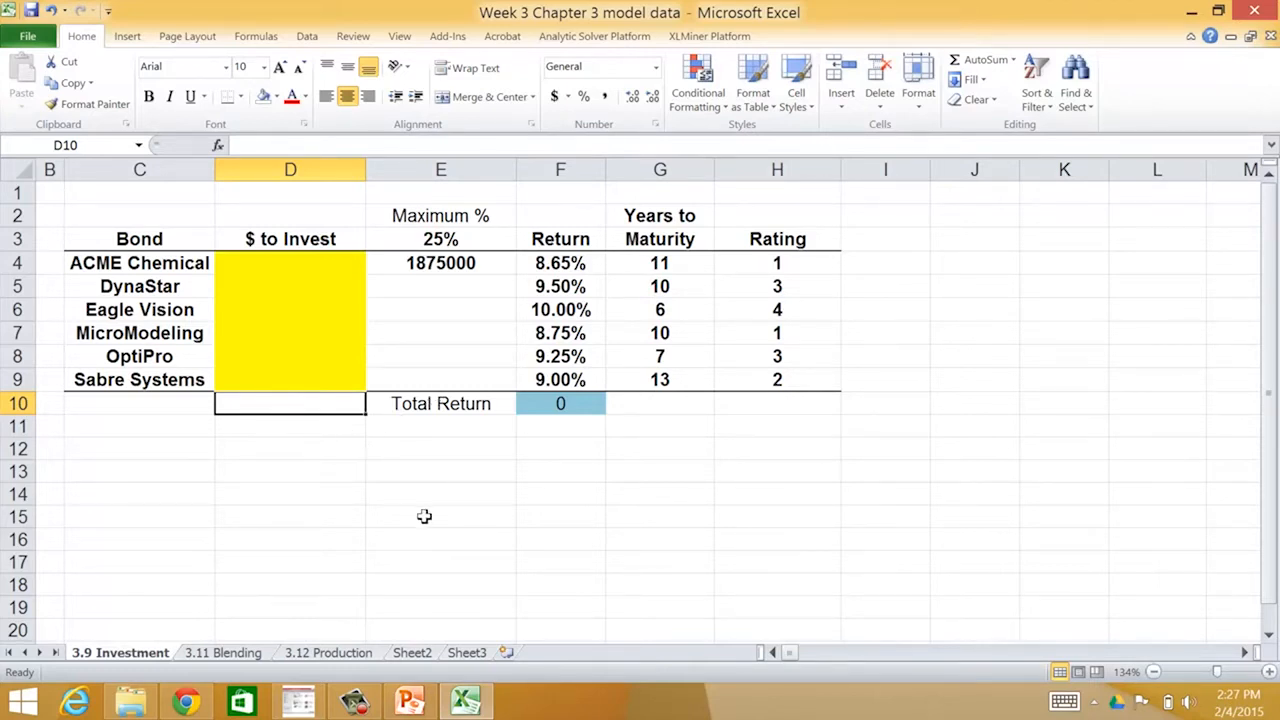
Correct the total in cell E4's formula so it reads =0.25*750000
click(465, 261)
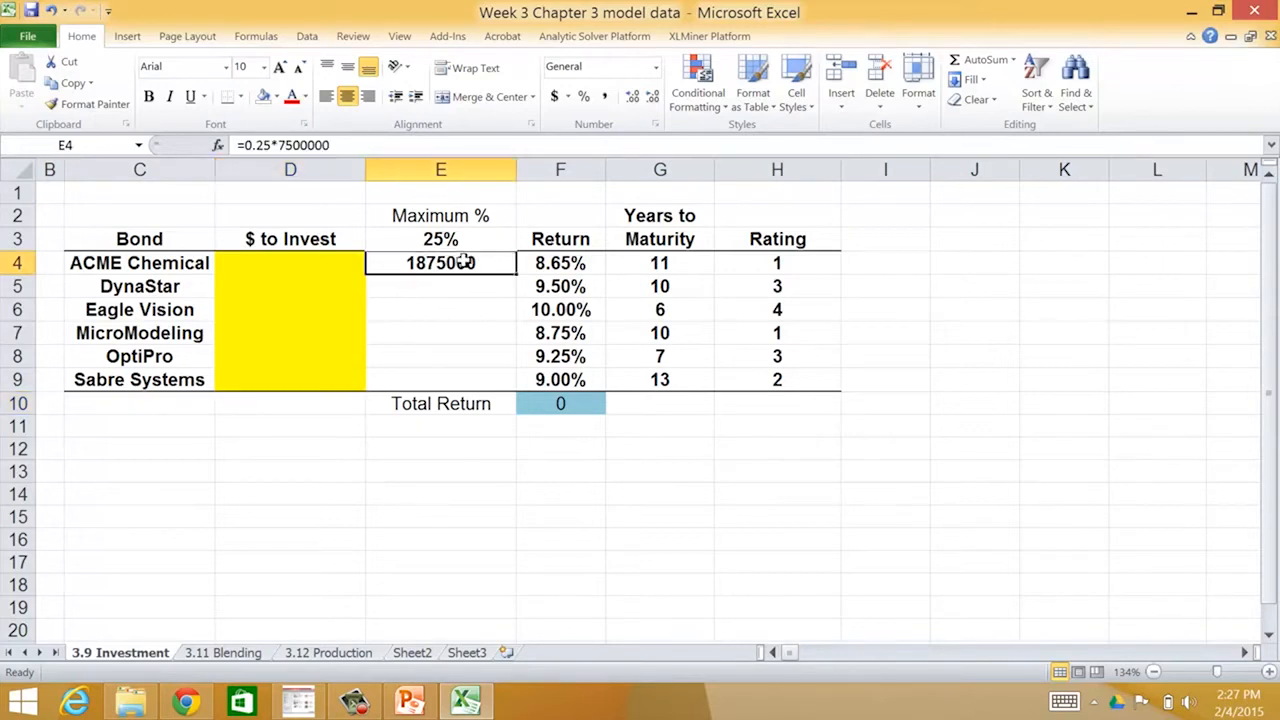
click(301, 145)
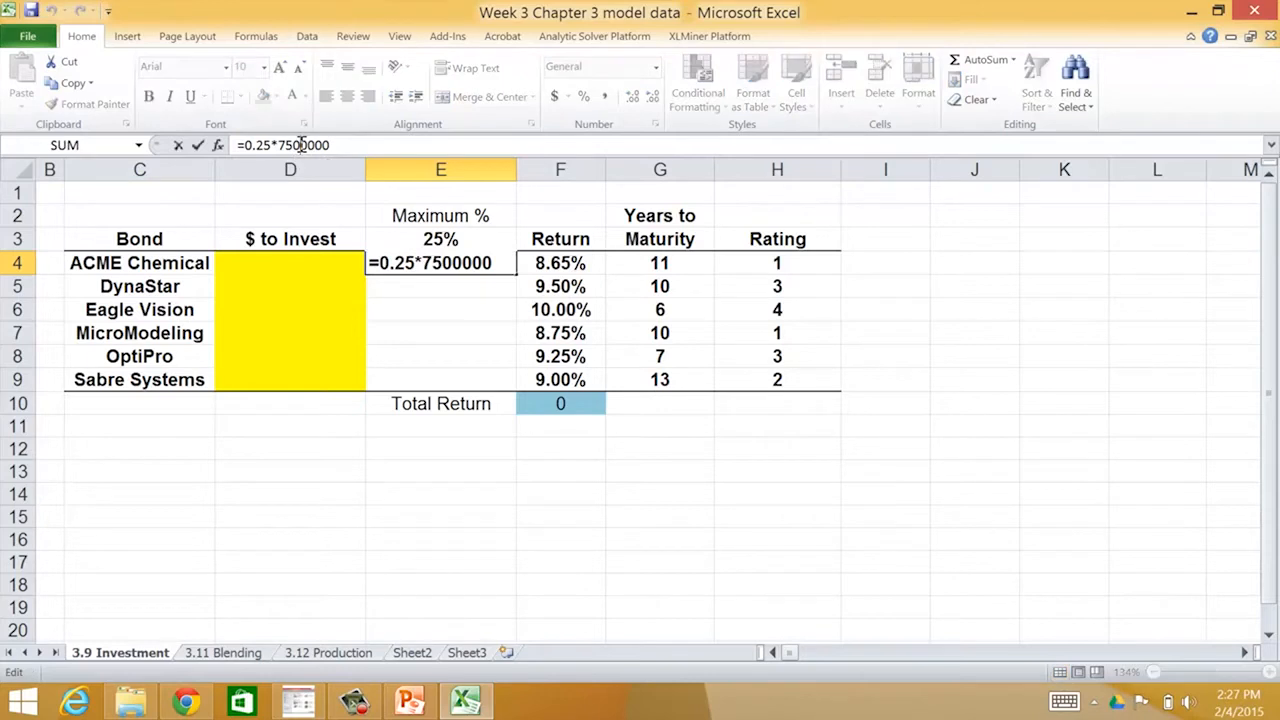
key(BackSpace)
key(Return)
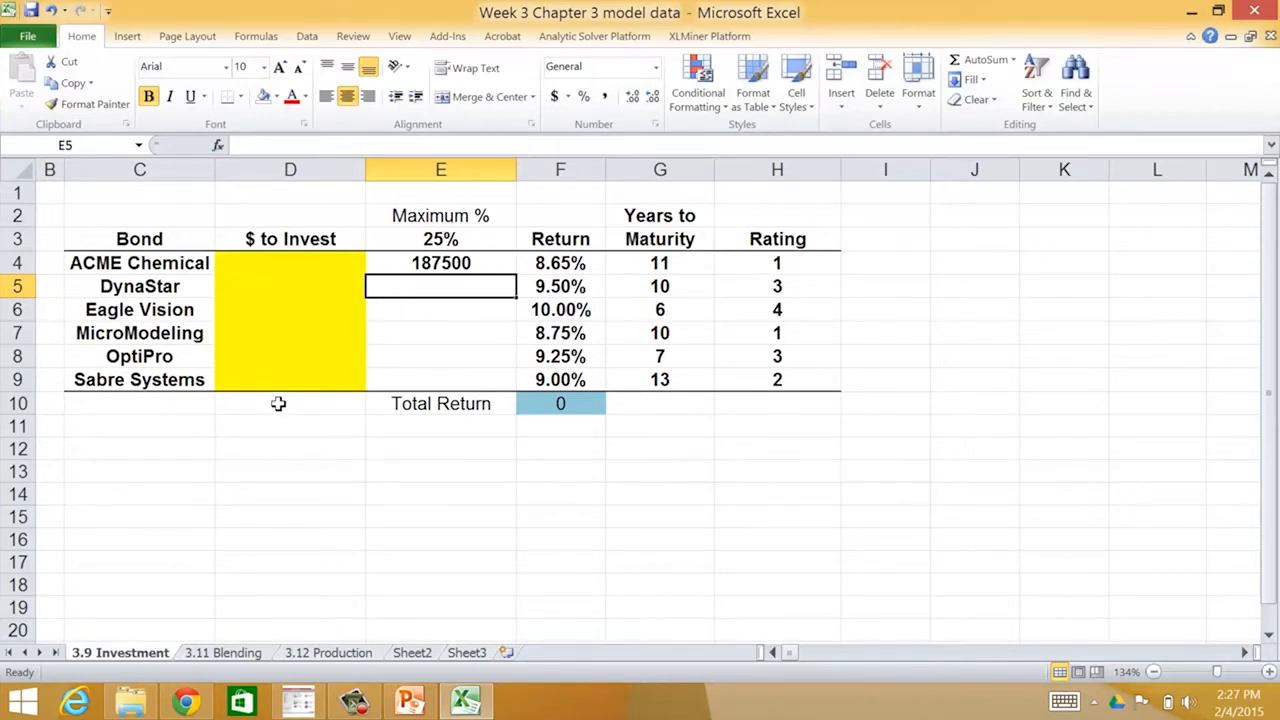
Label cell C10 "Total Available" and enter 750000 in cell D10
click(188, 426)
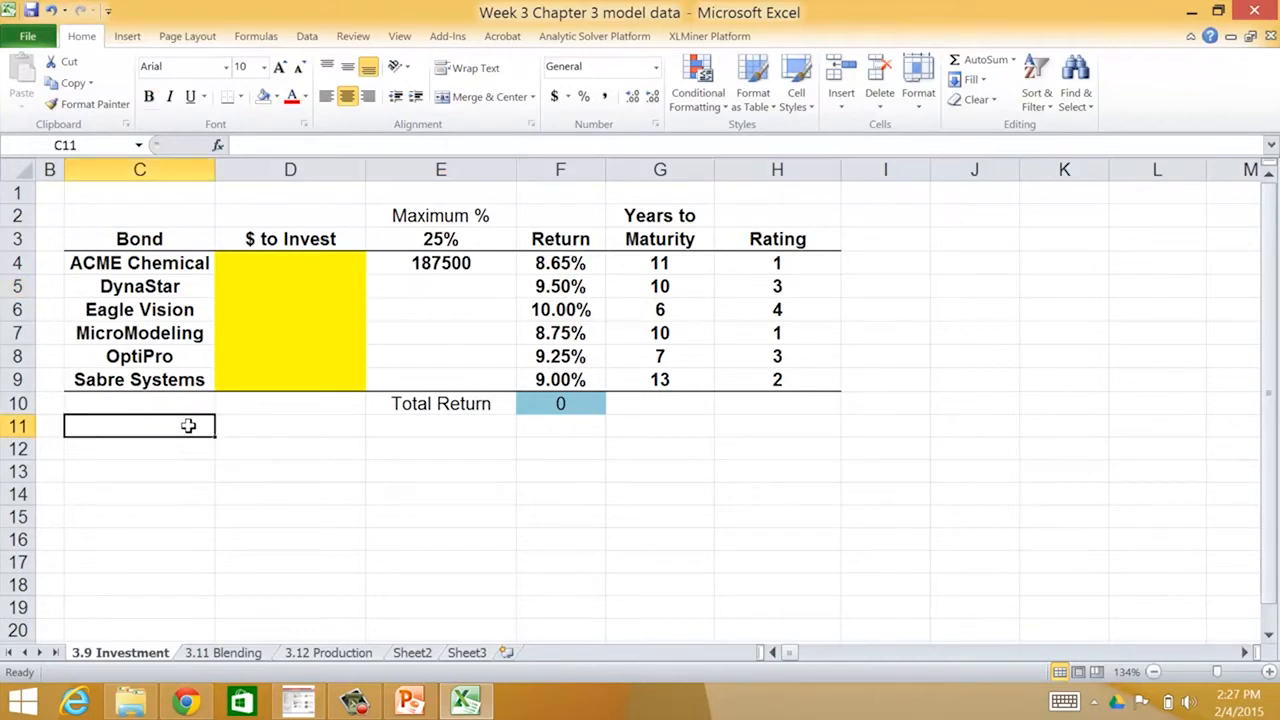
key(Up)
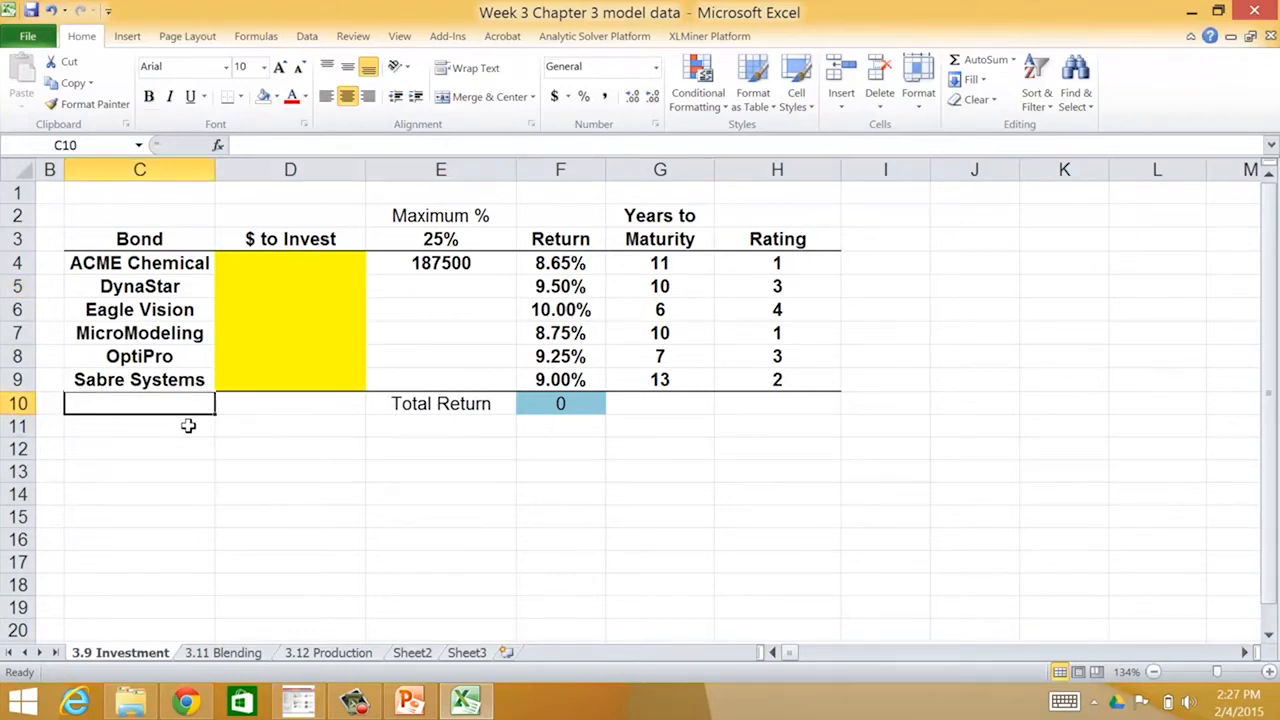
text(Total Available)
key(Tab)
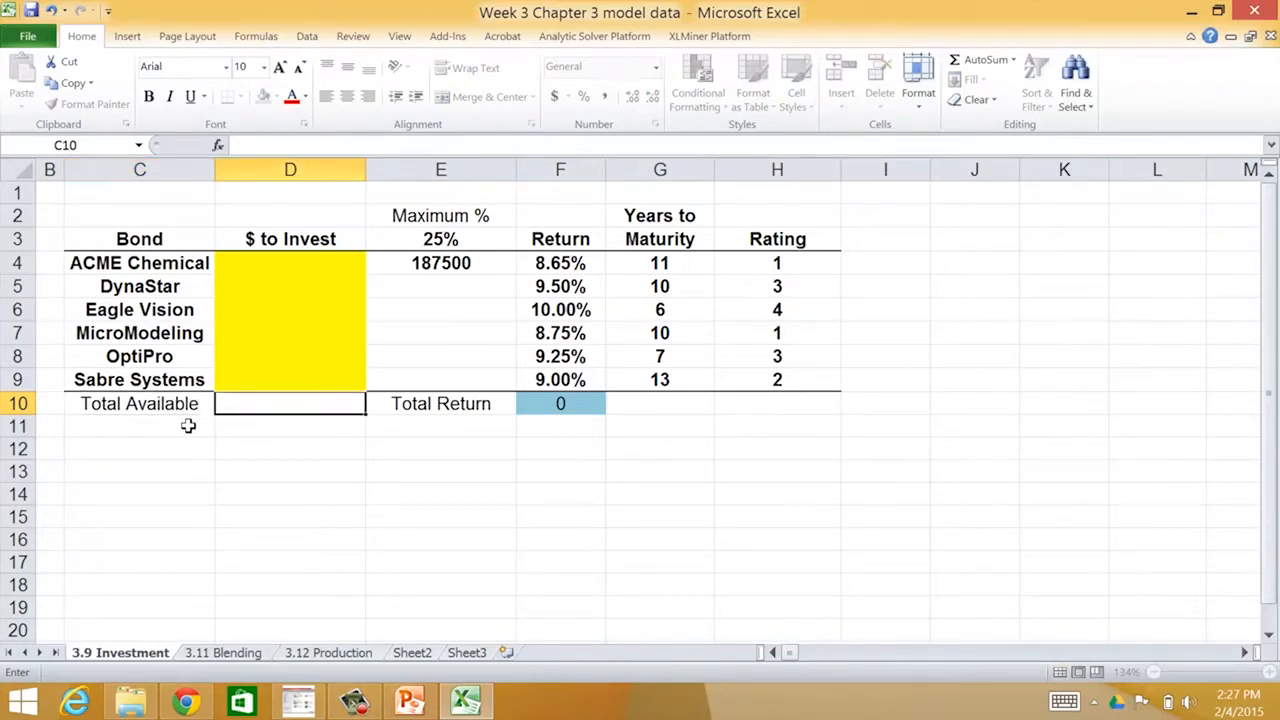
text(75)
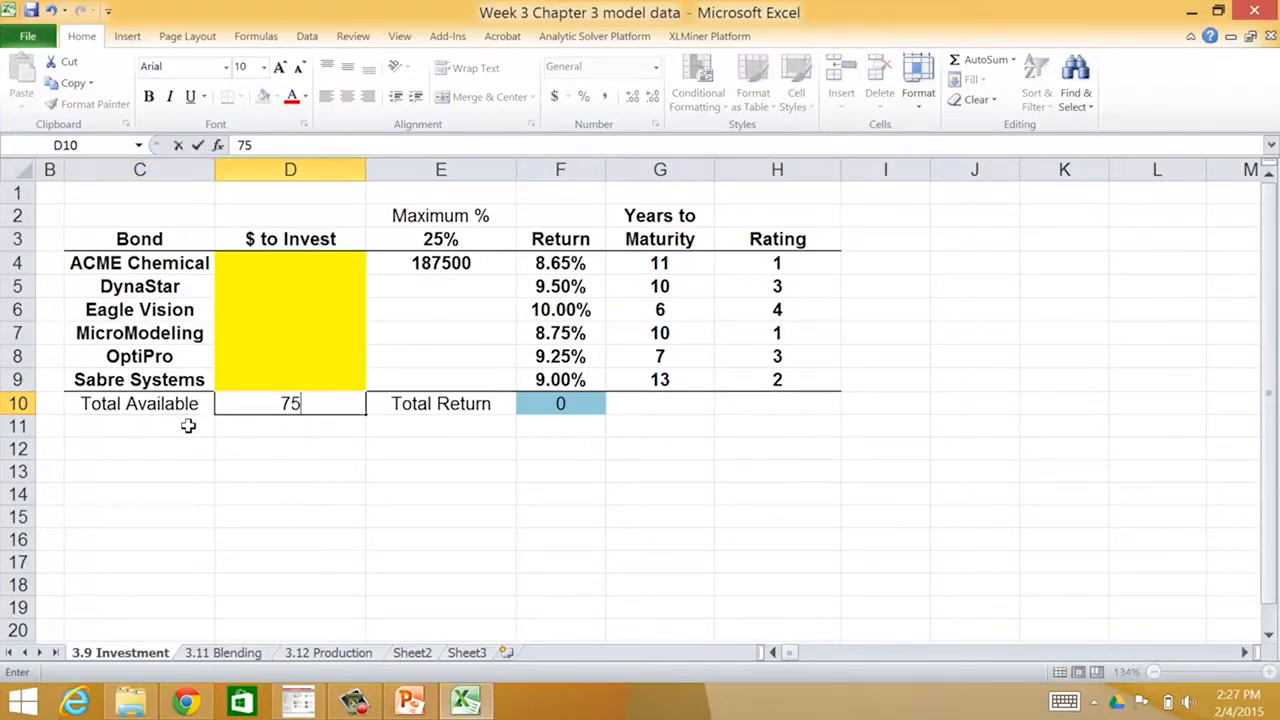
text(0000)
key(Return)
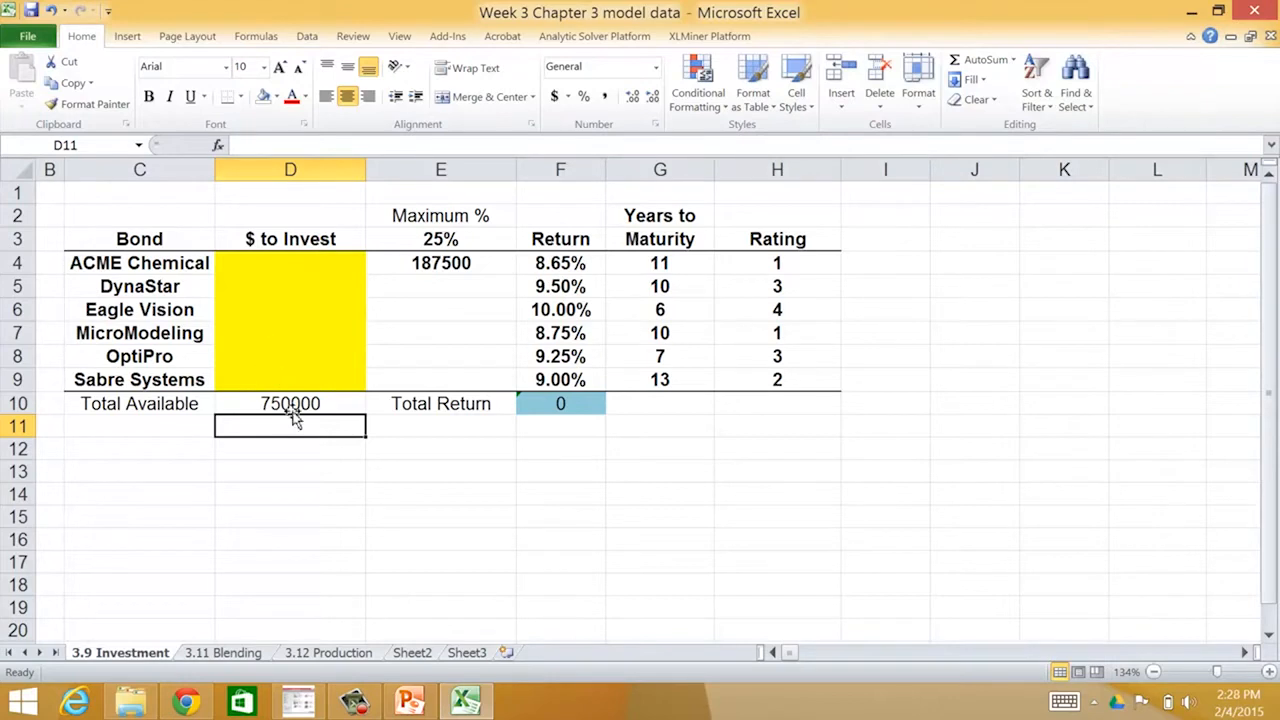
Replace the formula in cell E4 with =$E$3*$D$10, using absolute references to the maximum percentage and total available
click(416, 263)
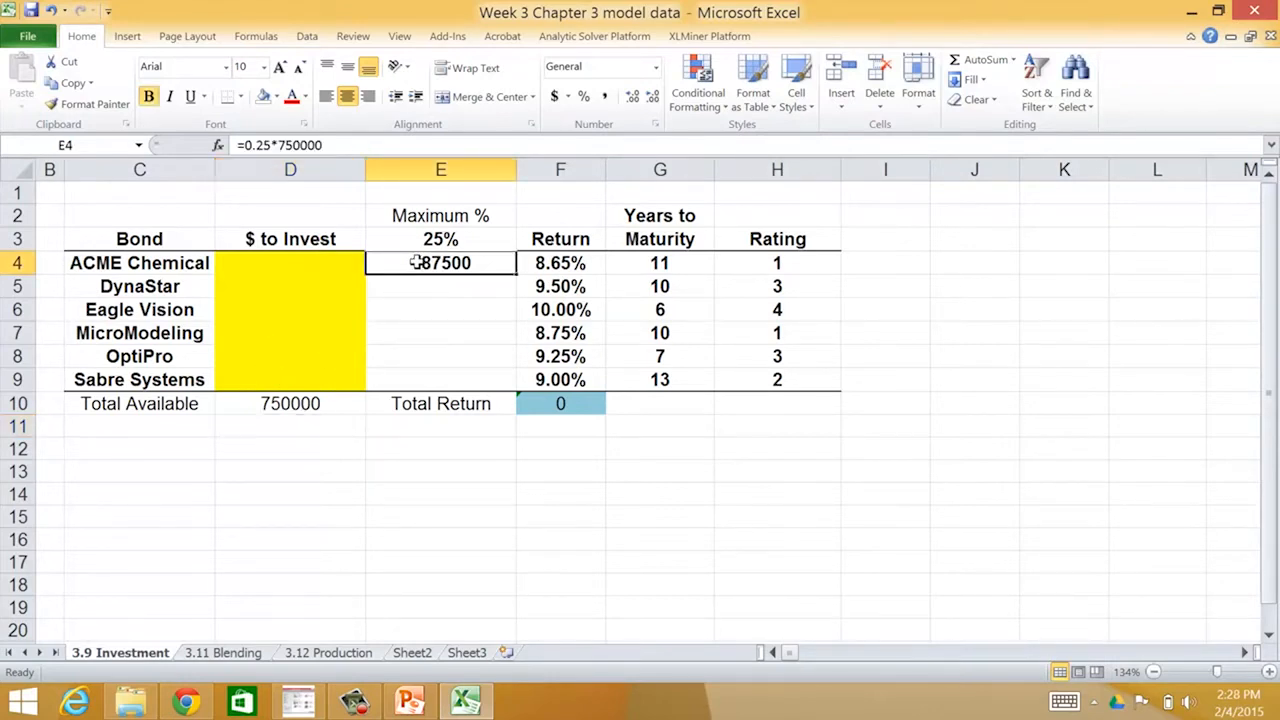
text(=)
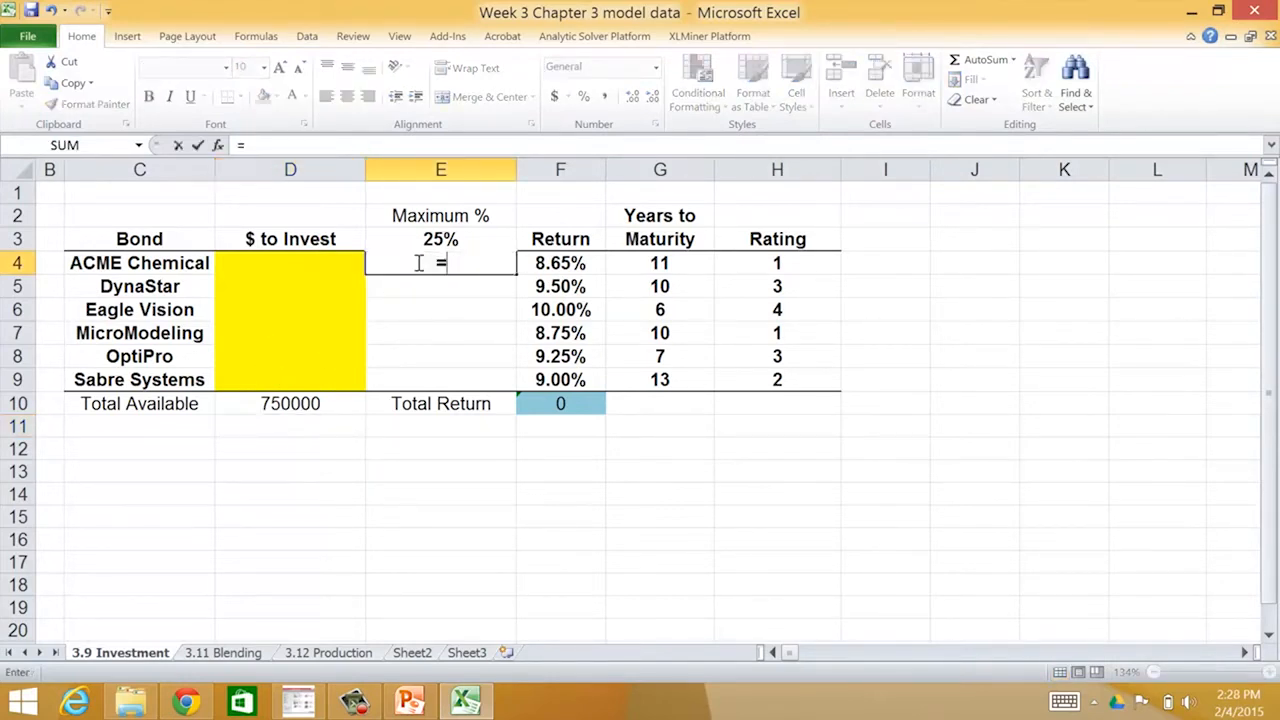
click(420, 237)
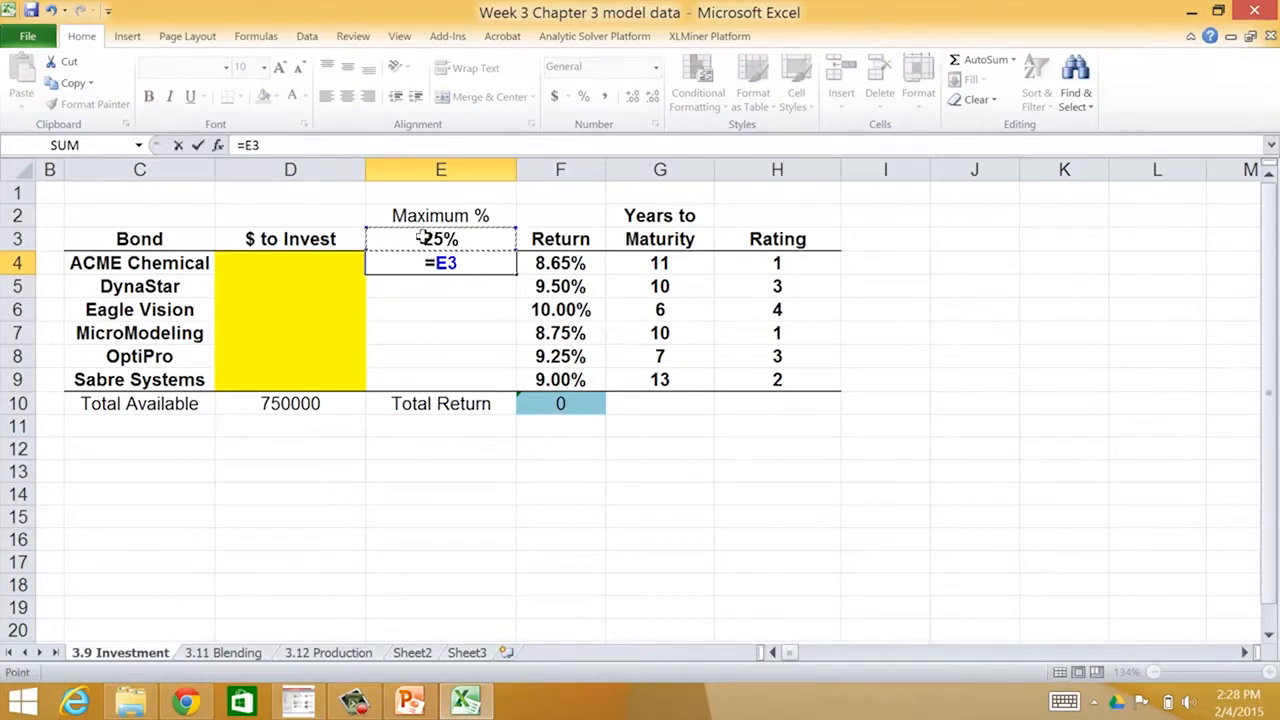
text(*)
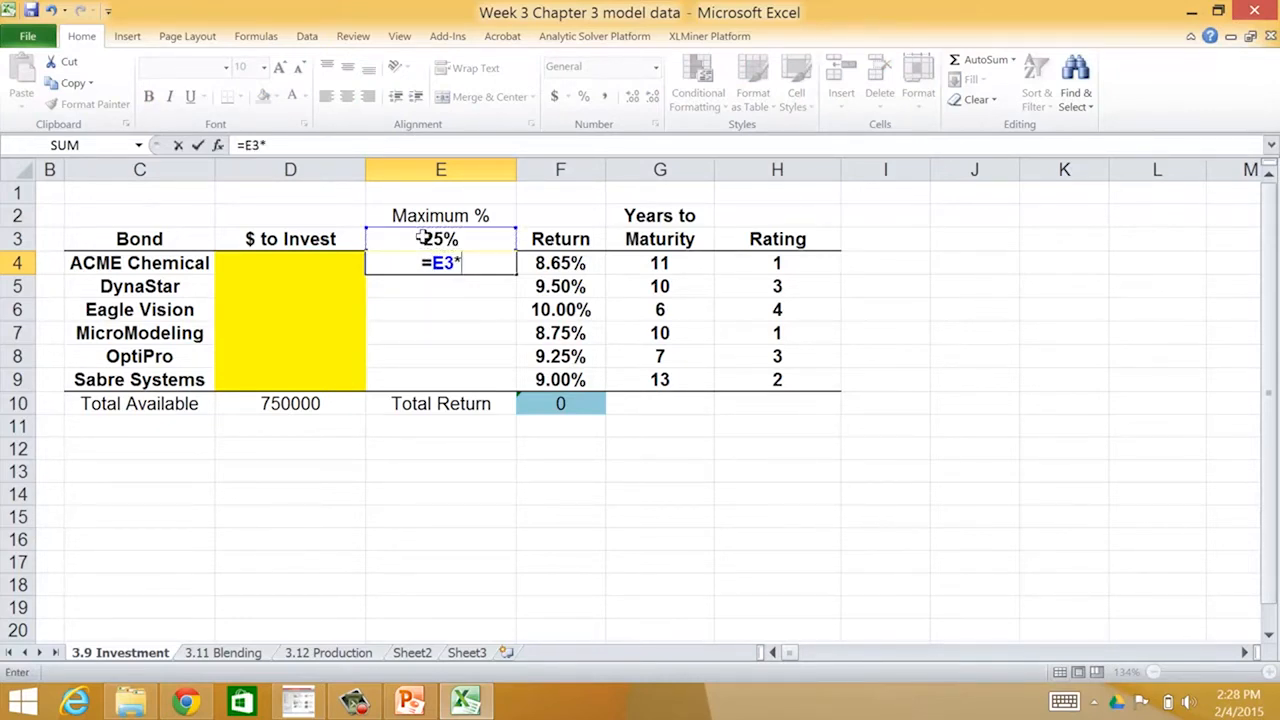
click(288, 404)
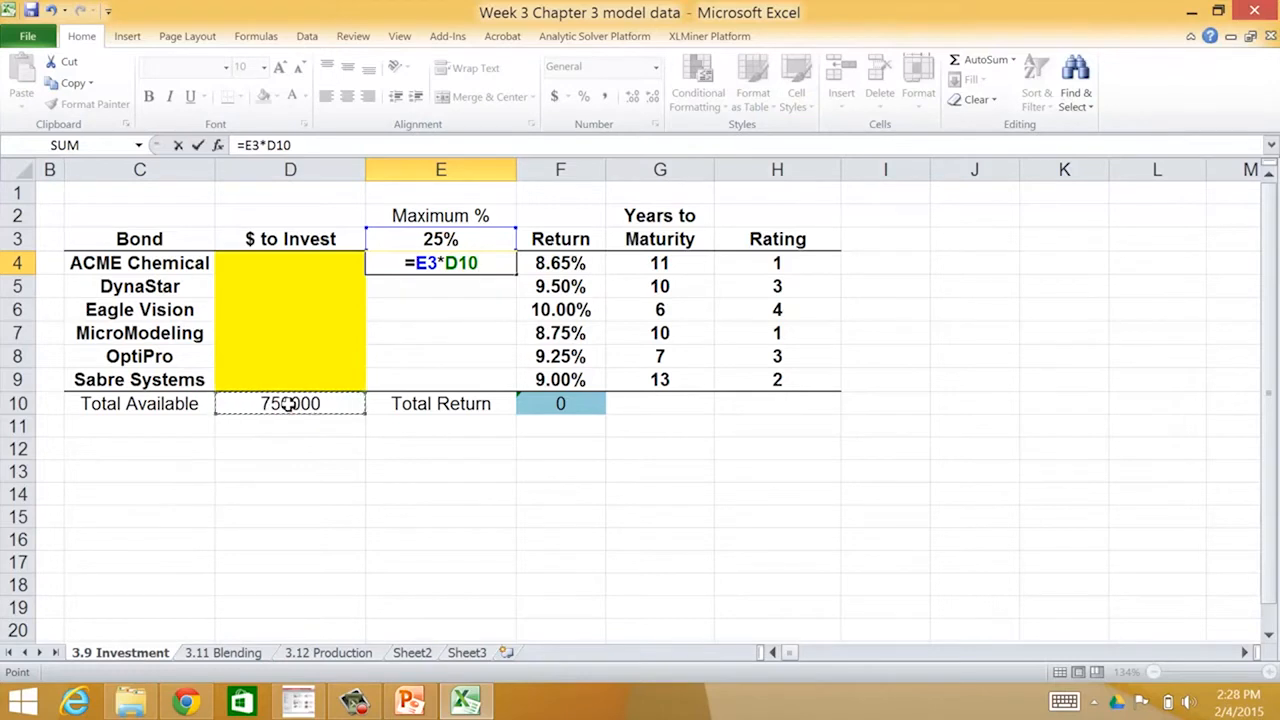
click(418, 263)
key(F4)
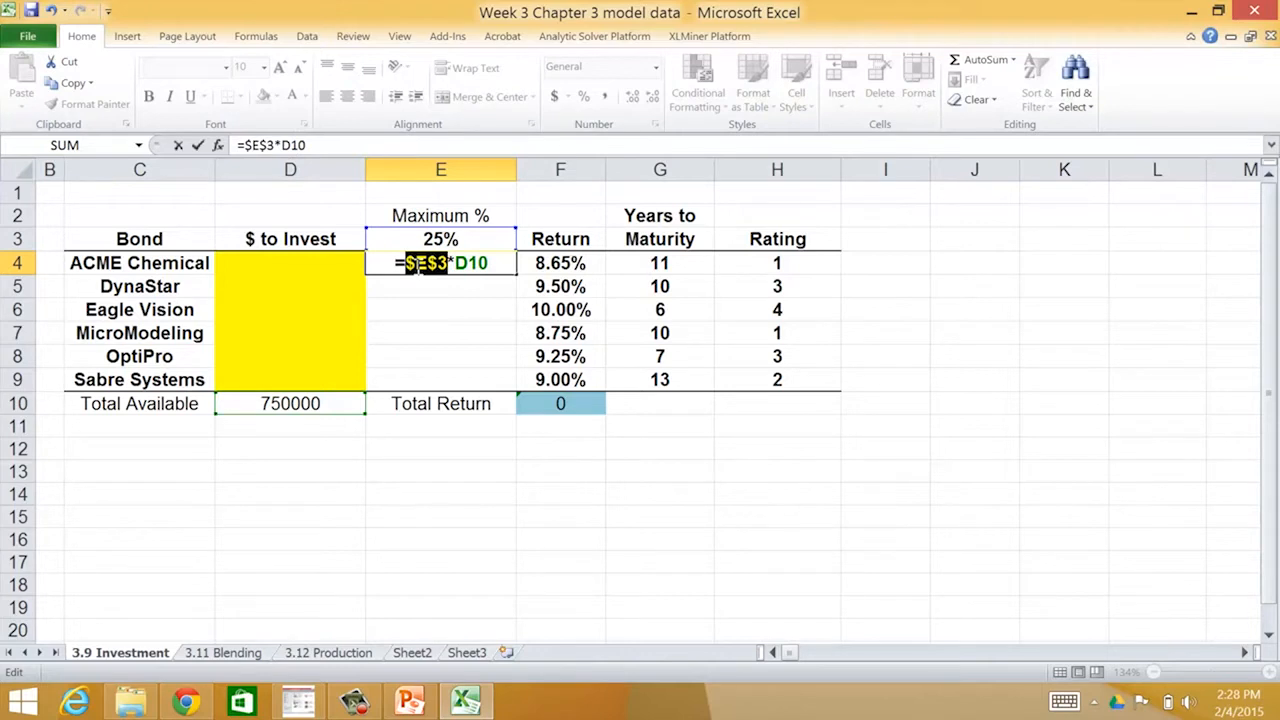
key(Right)
key(Right)
key(F4)
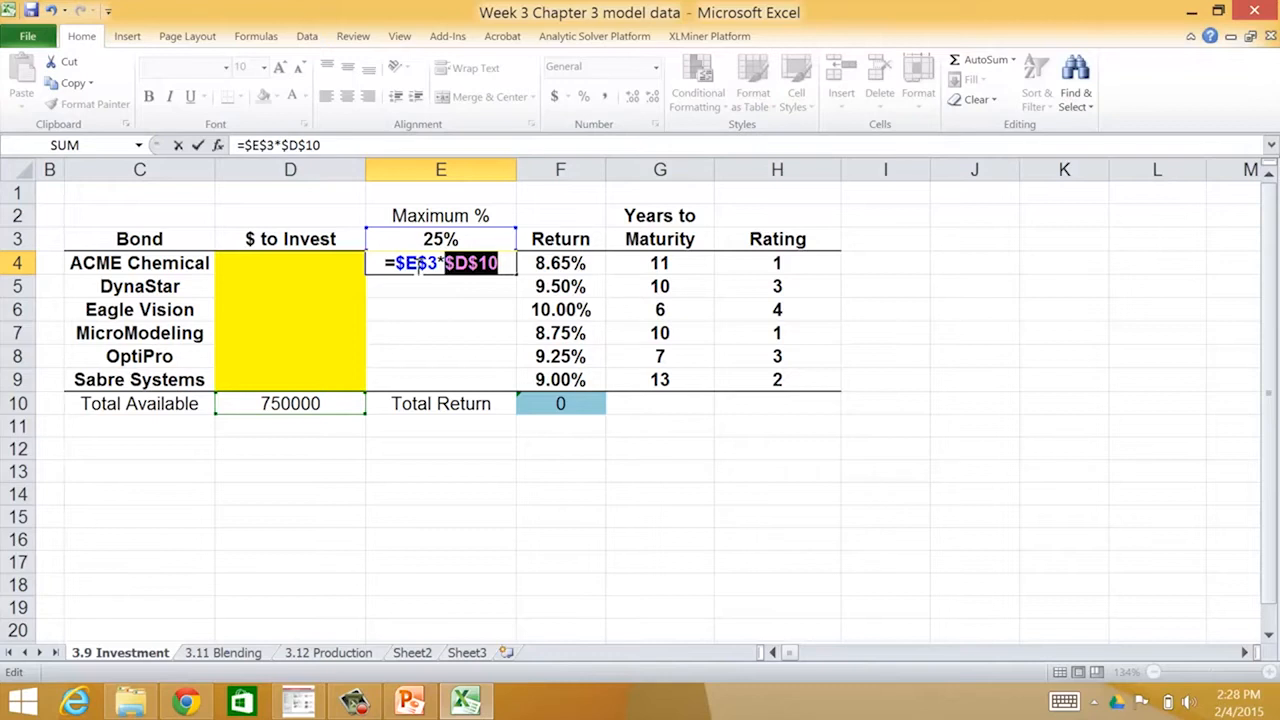
key(Return)
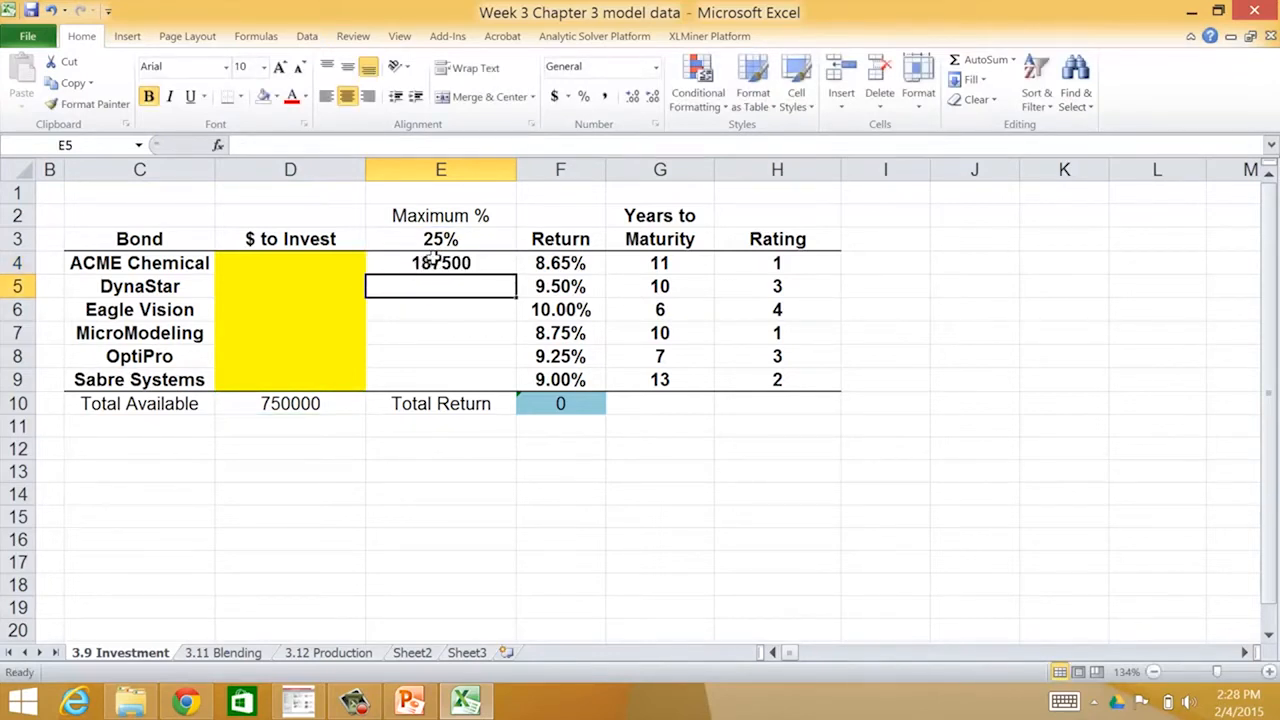
click(420, 263)
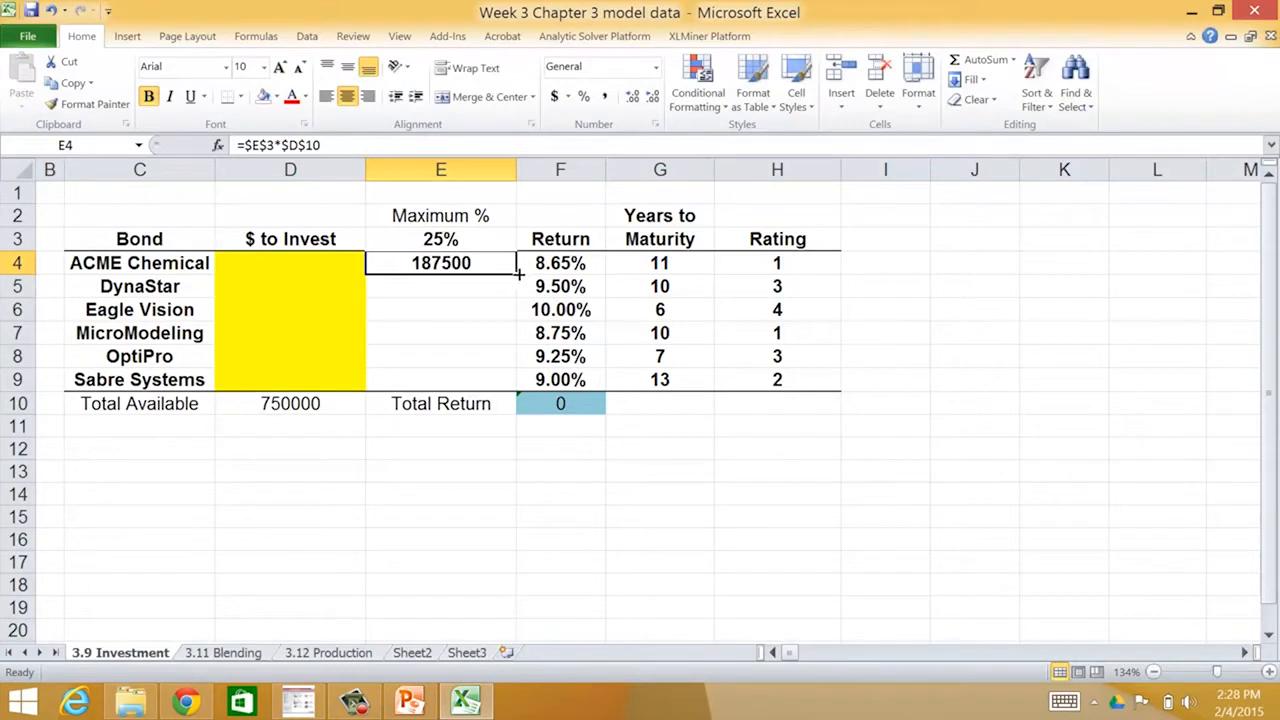
Copy the maximum investment formula from cell E4 down through E9 and shade E4:E9 light red
drag(519, 274, 513, 383)
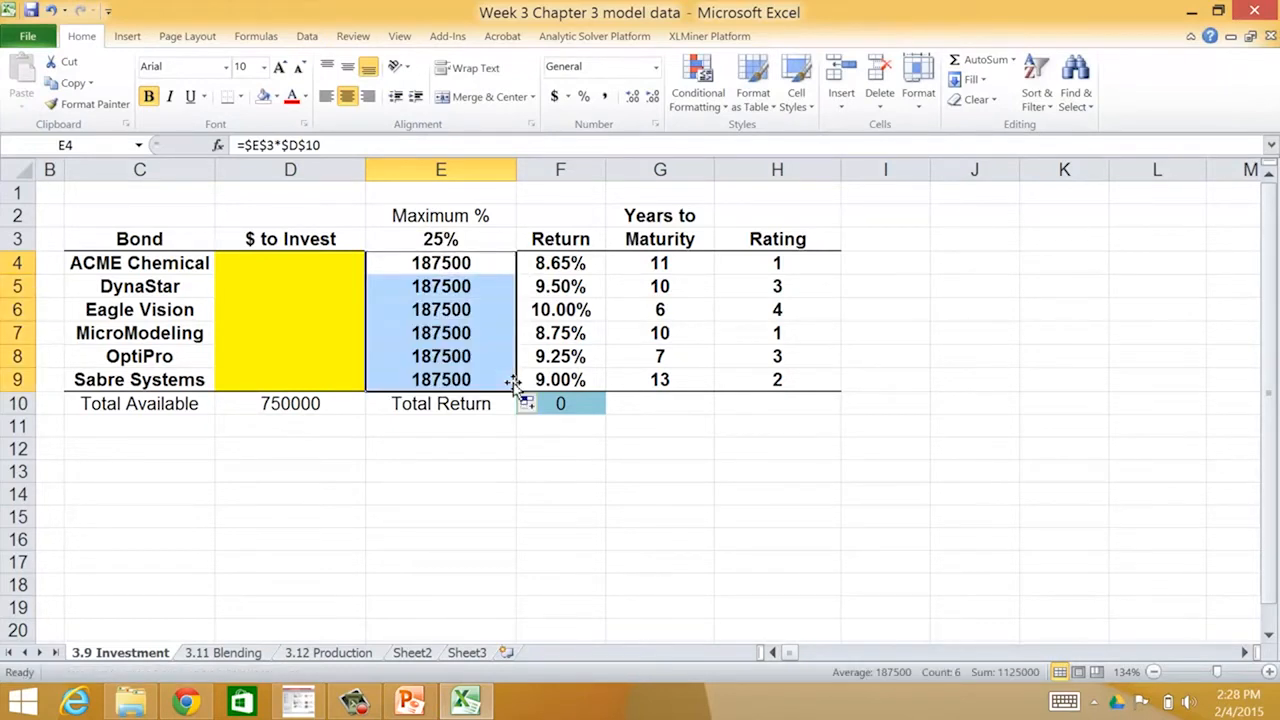
click(476, 287)
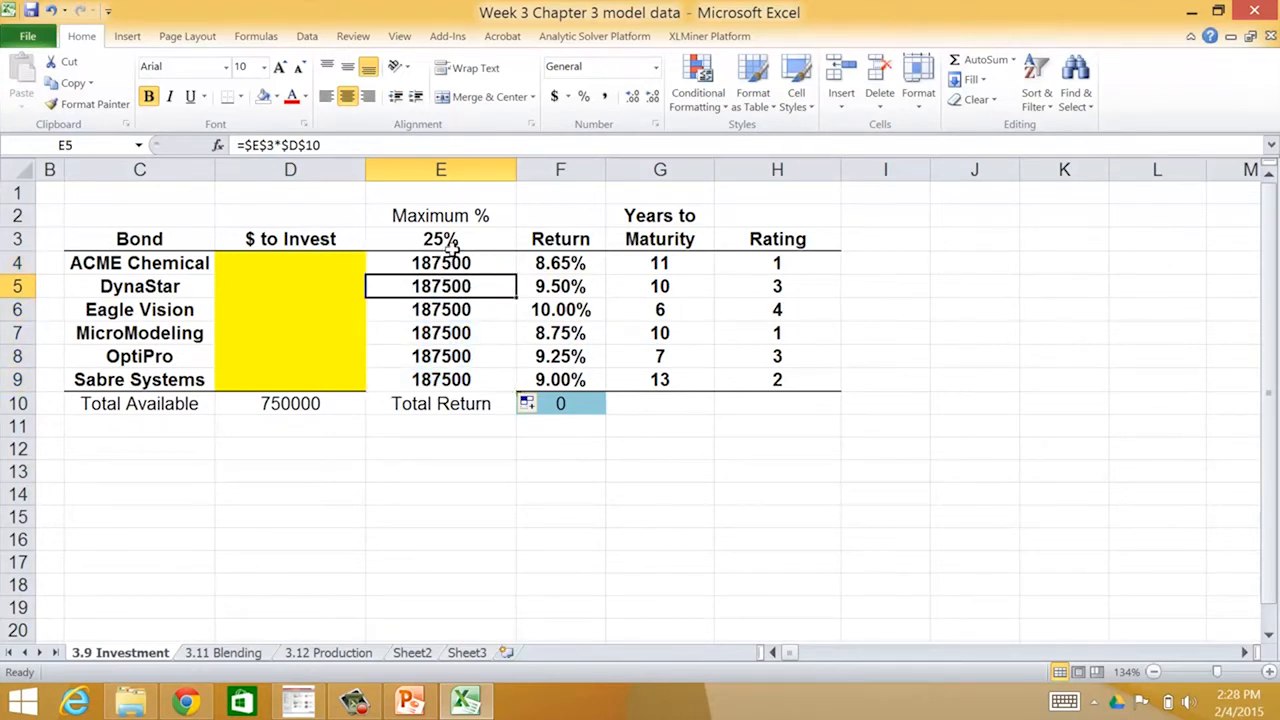
drag(455, 262, 450, 378)
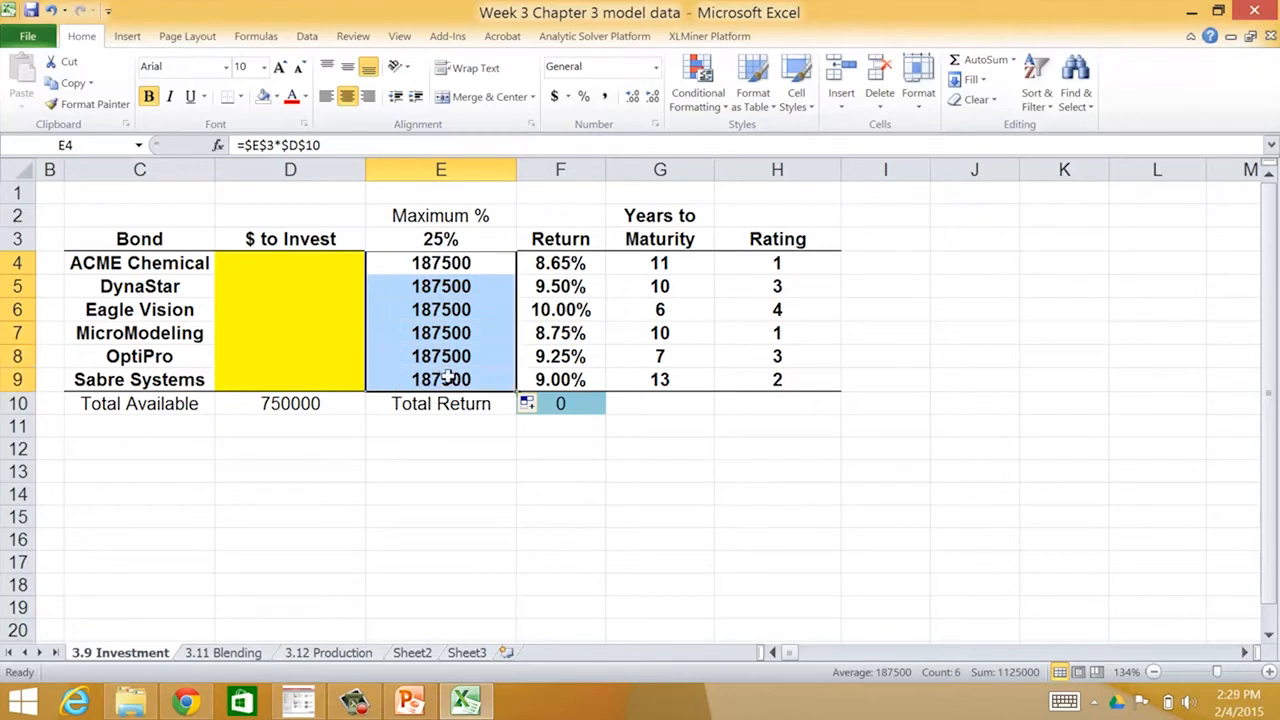
click(277, 97)
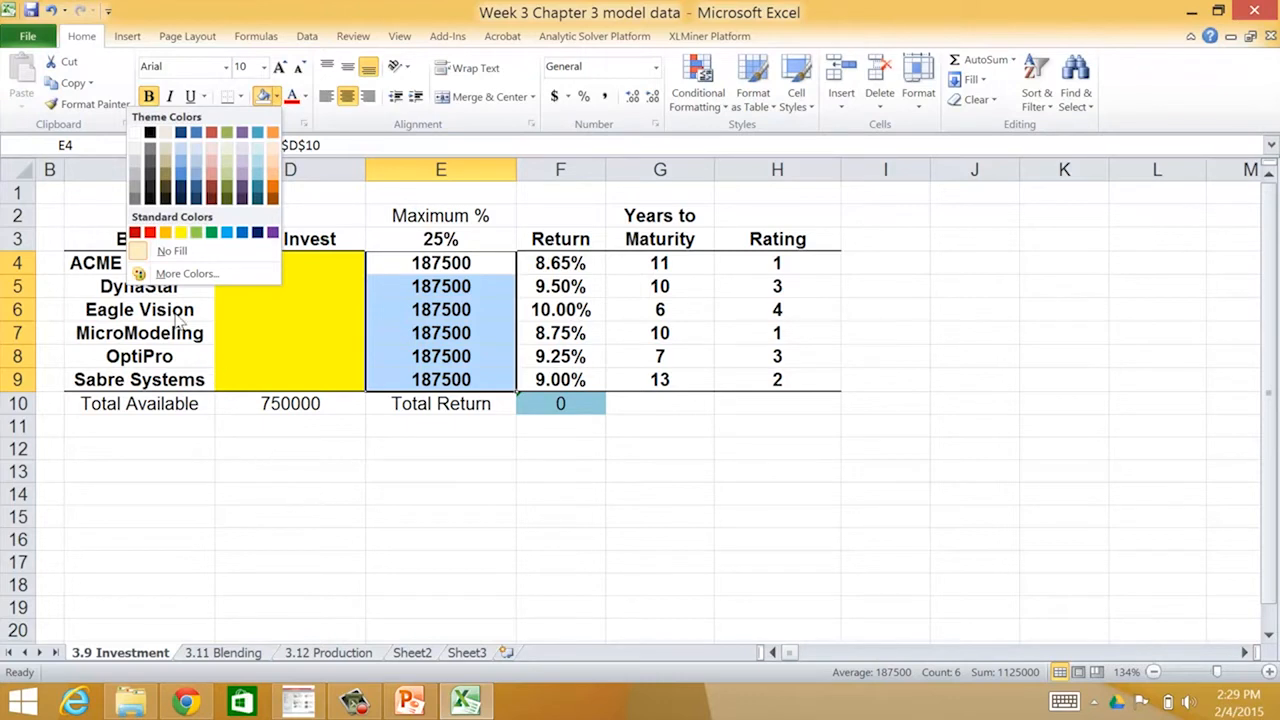
click(213, 178)
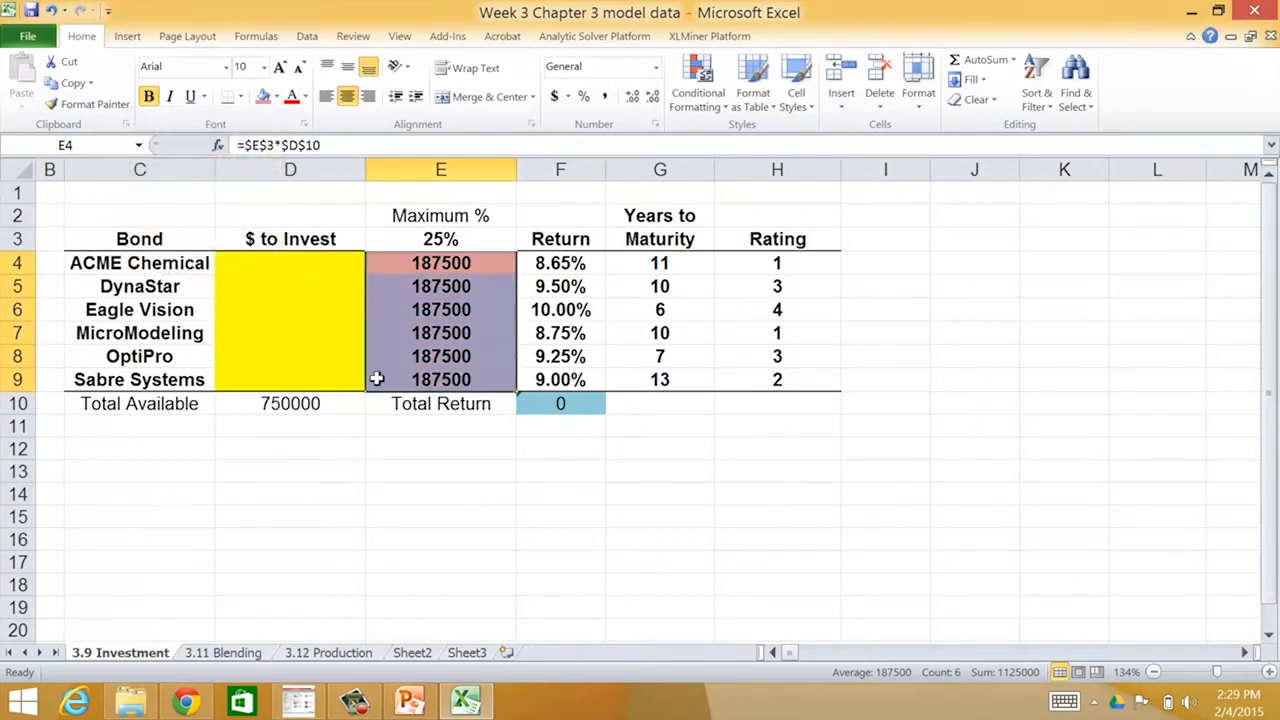
click(471, 514)
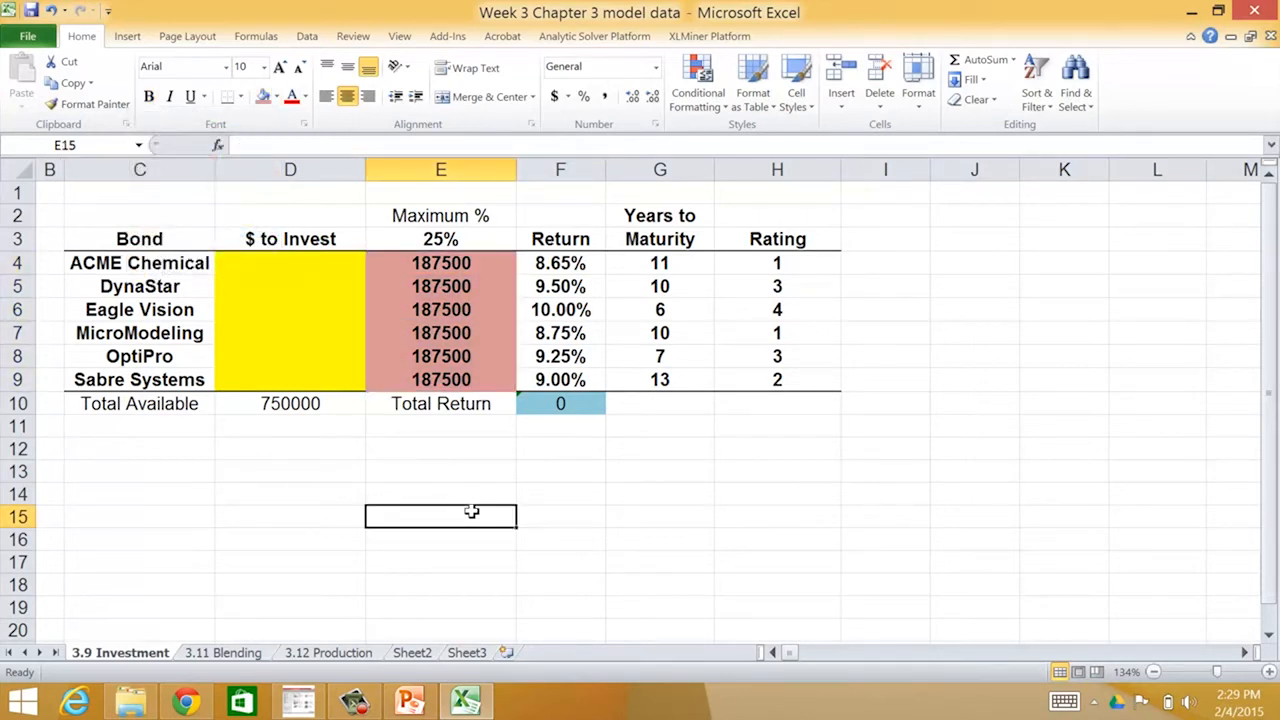
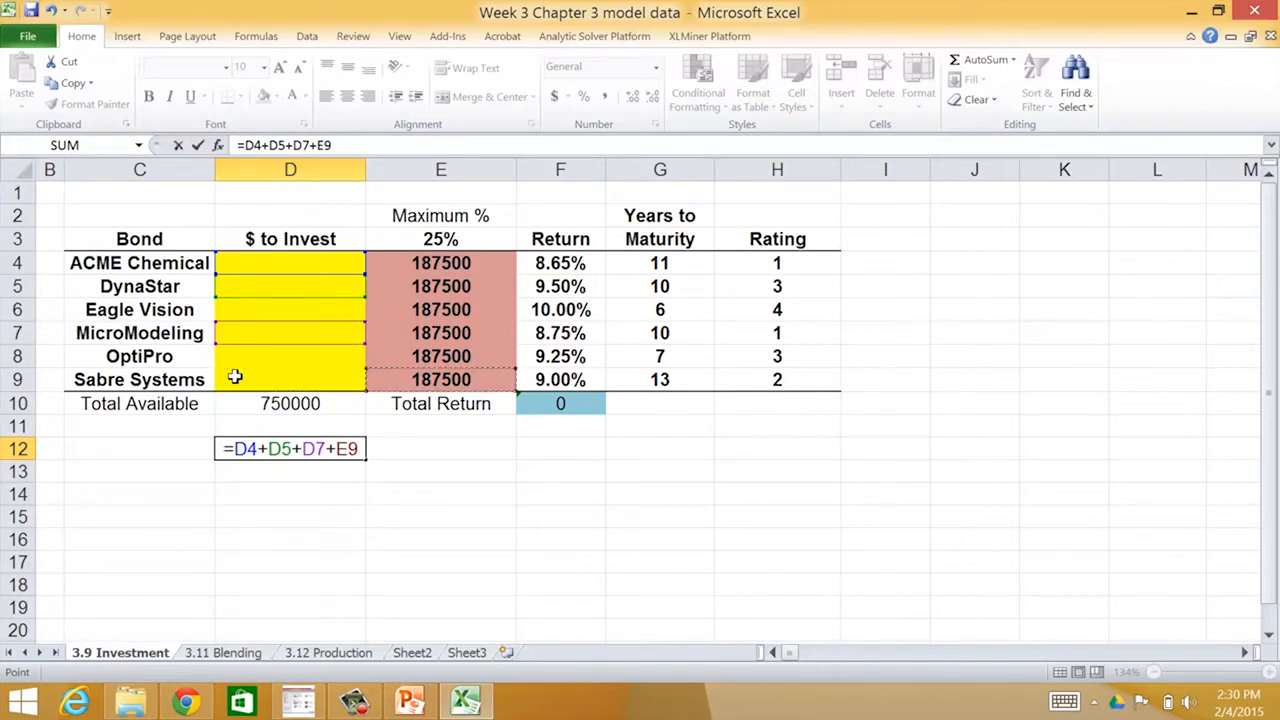
Complete the long-term constraint in row 12 with =D4+D5+D7+D9 in cell D12 and =0.5*D10 in cell E12
key(Left)
key(Return)
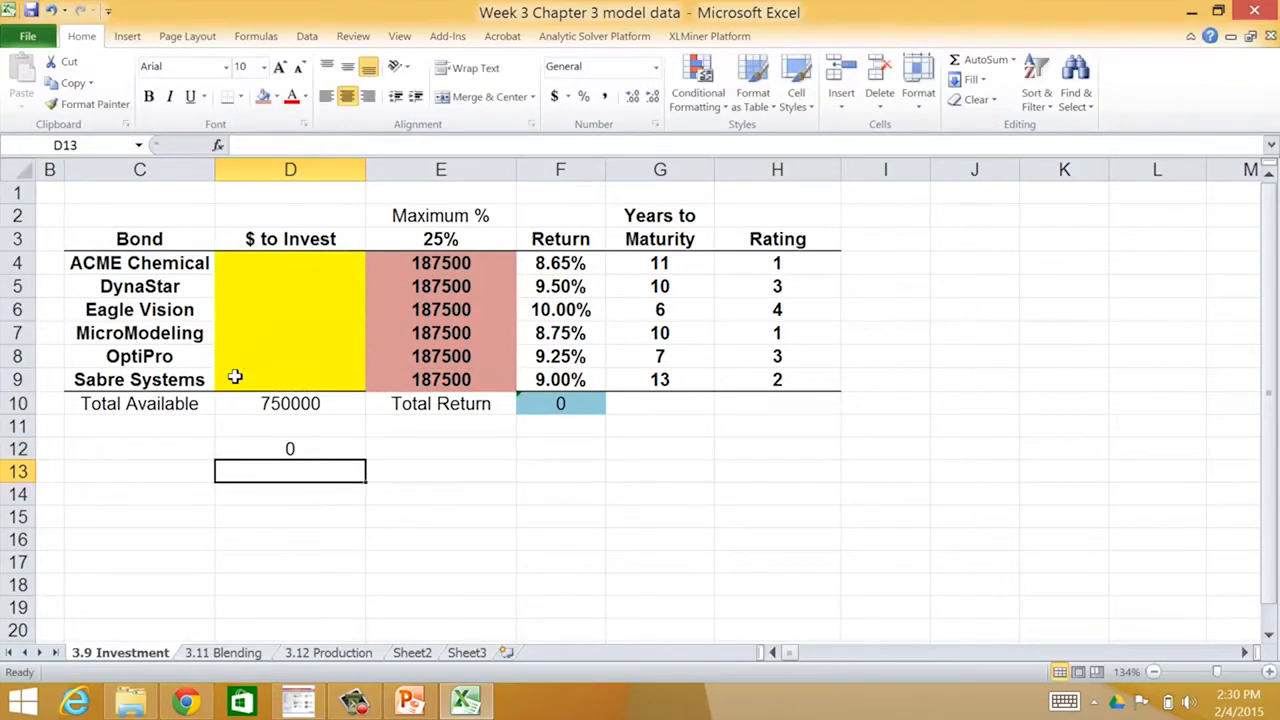
click(398, 447)
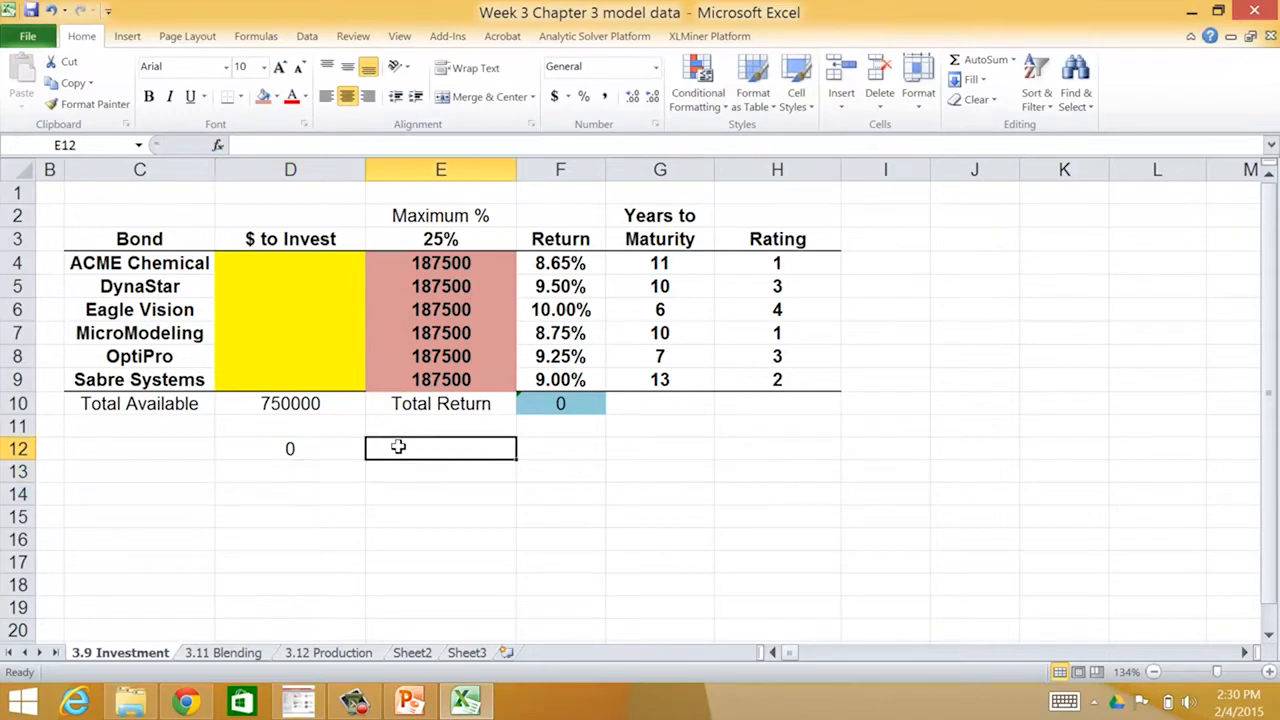
text(=)
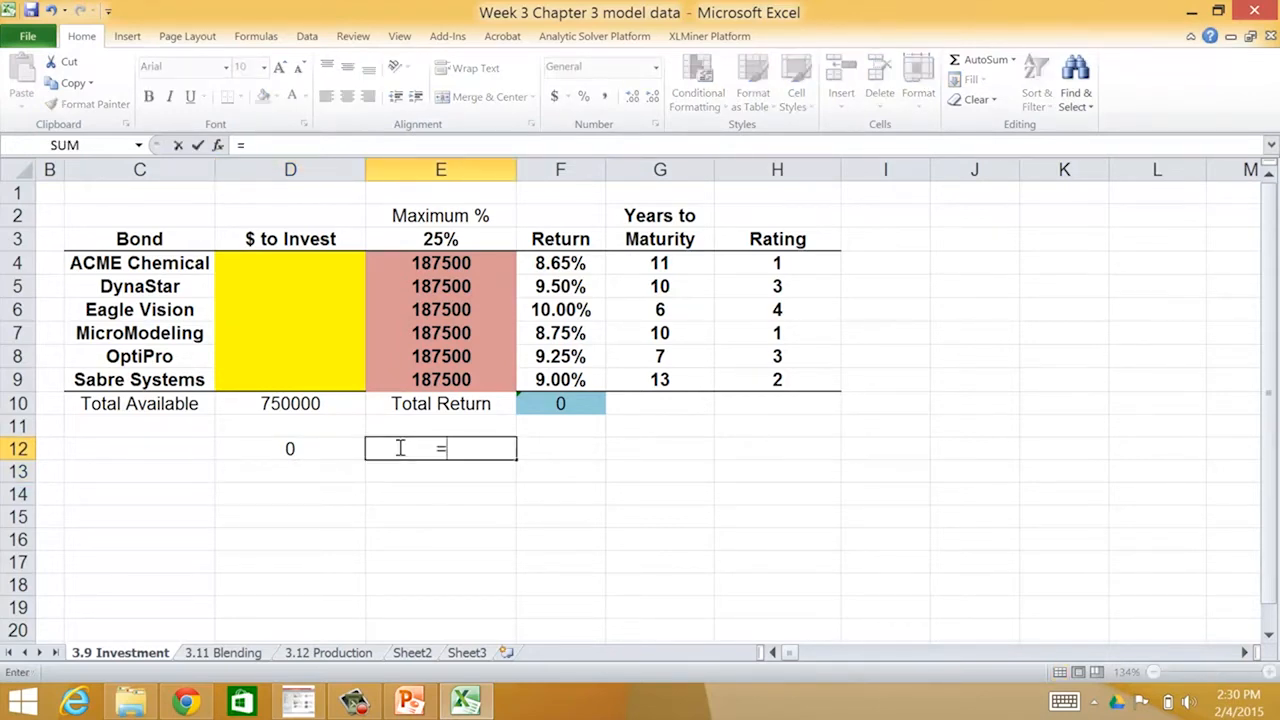
click(410, 700)
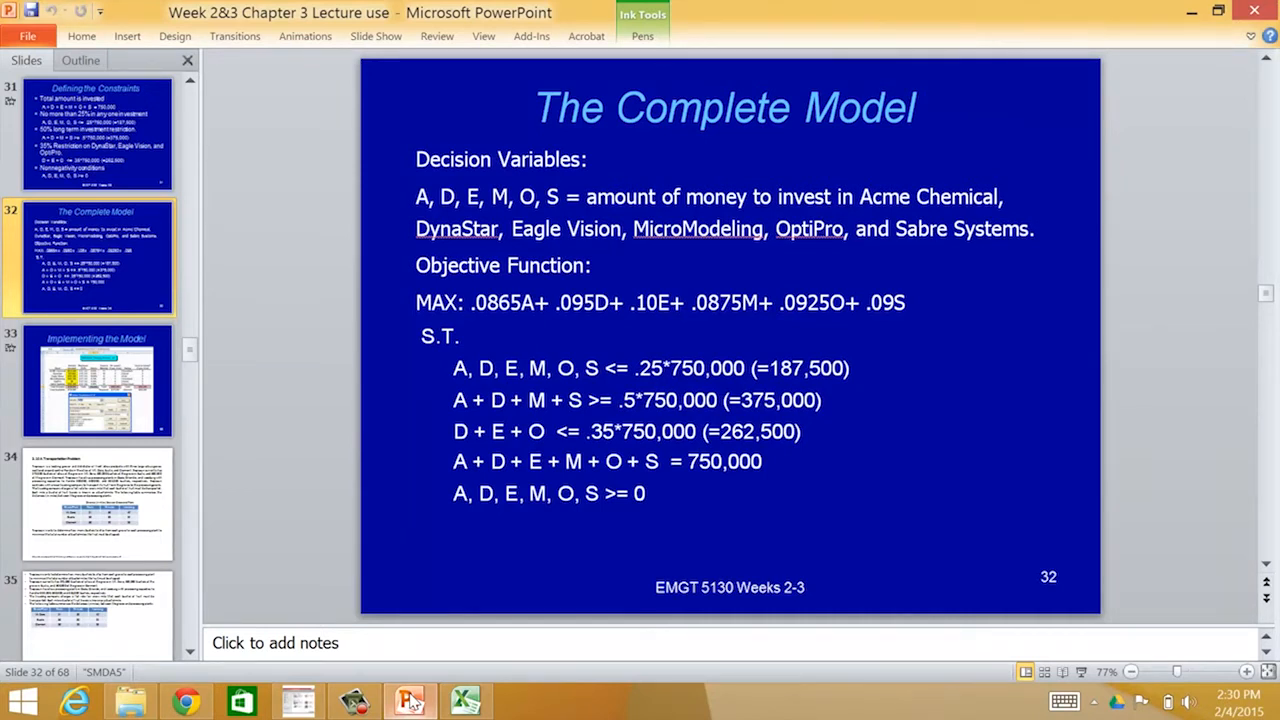
click(466, 700)
text(0.5*)
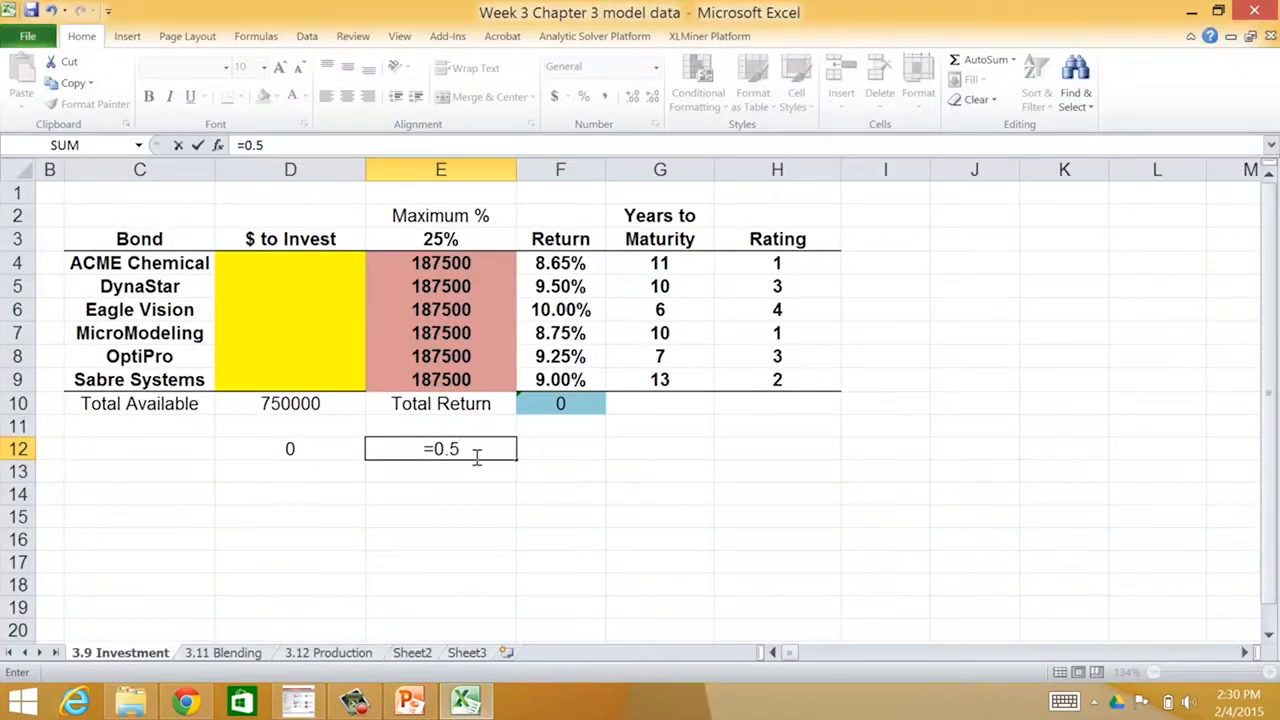
click(277, 403)
key(Return)
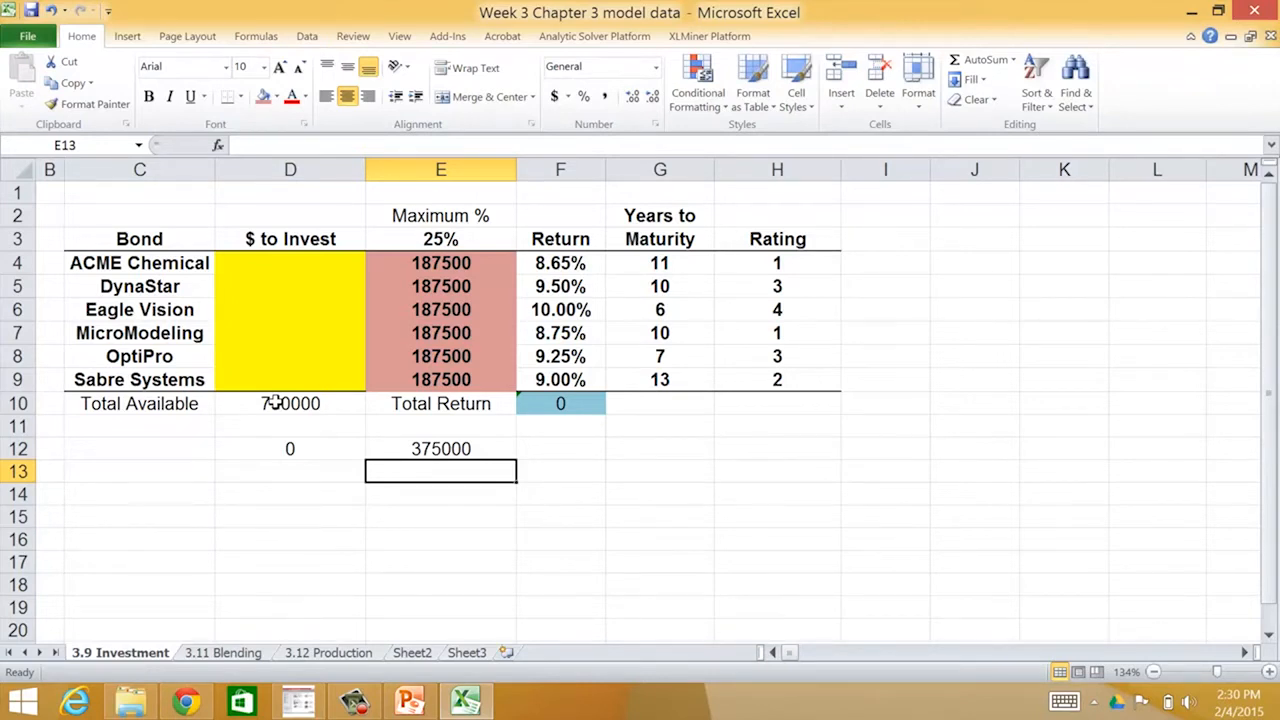
Add Eagle Vision's cell D6 to the sum in D12 so the formula reads =D4+D5+D7+D9+D6
click(310, 447)
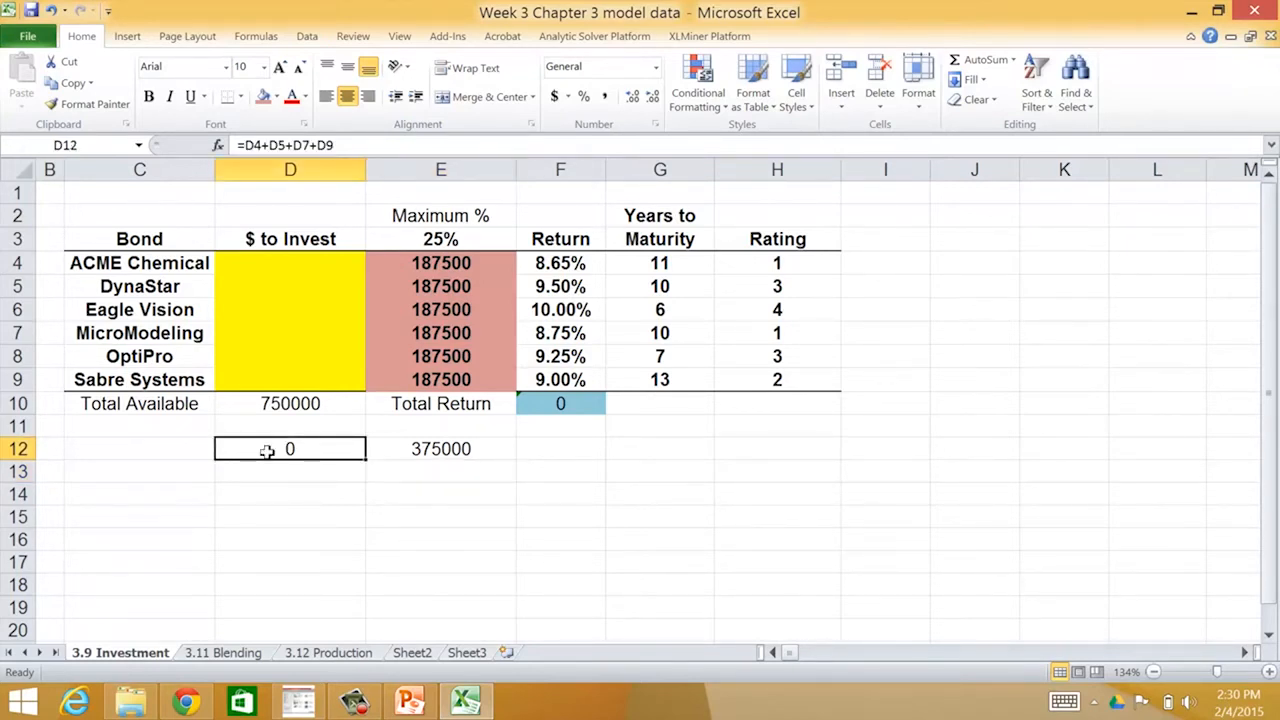
click(292, 148)
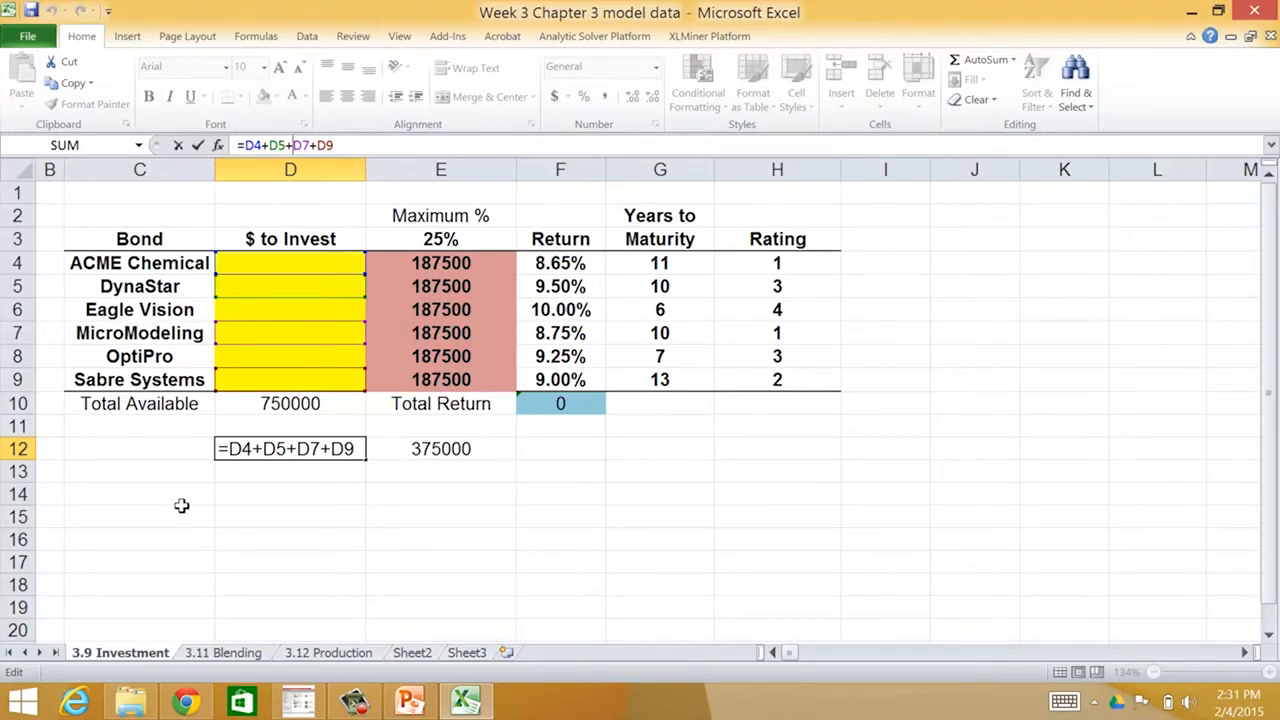
double_click(358, 450)
text(+)
click(301, 304)
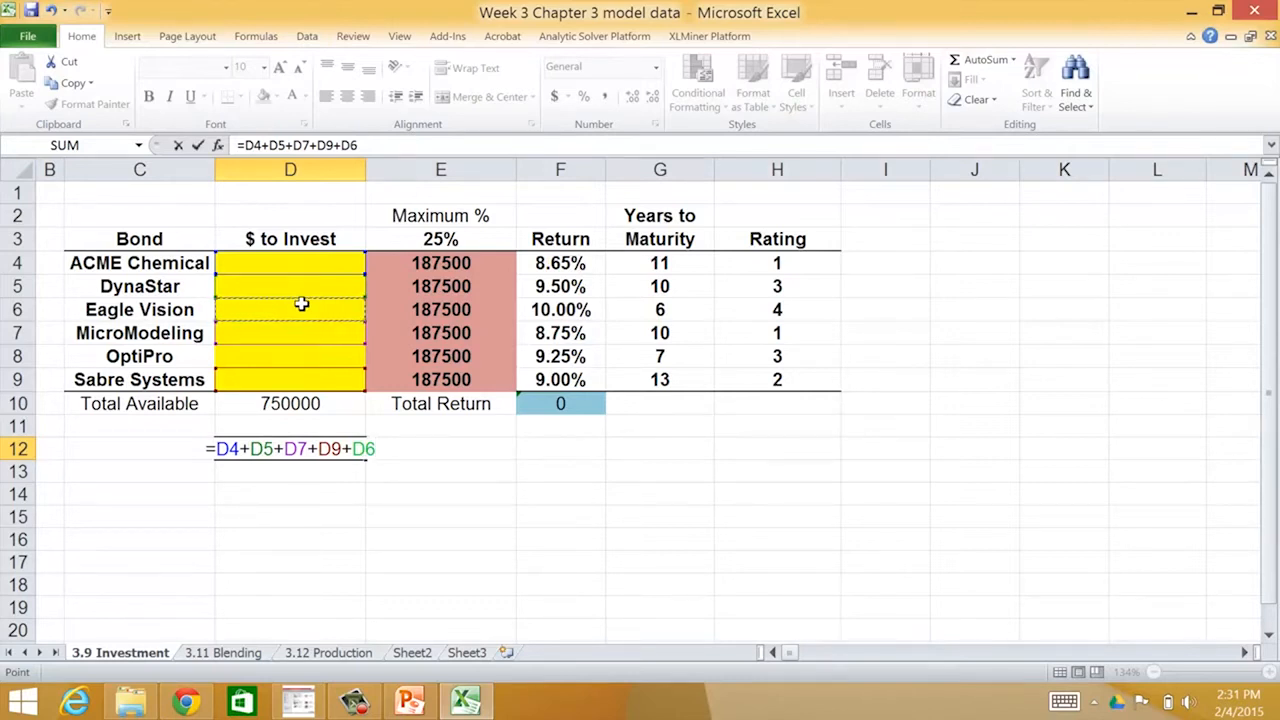
key(Return)
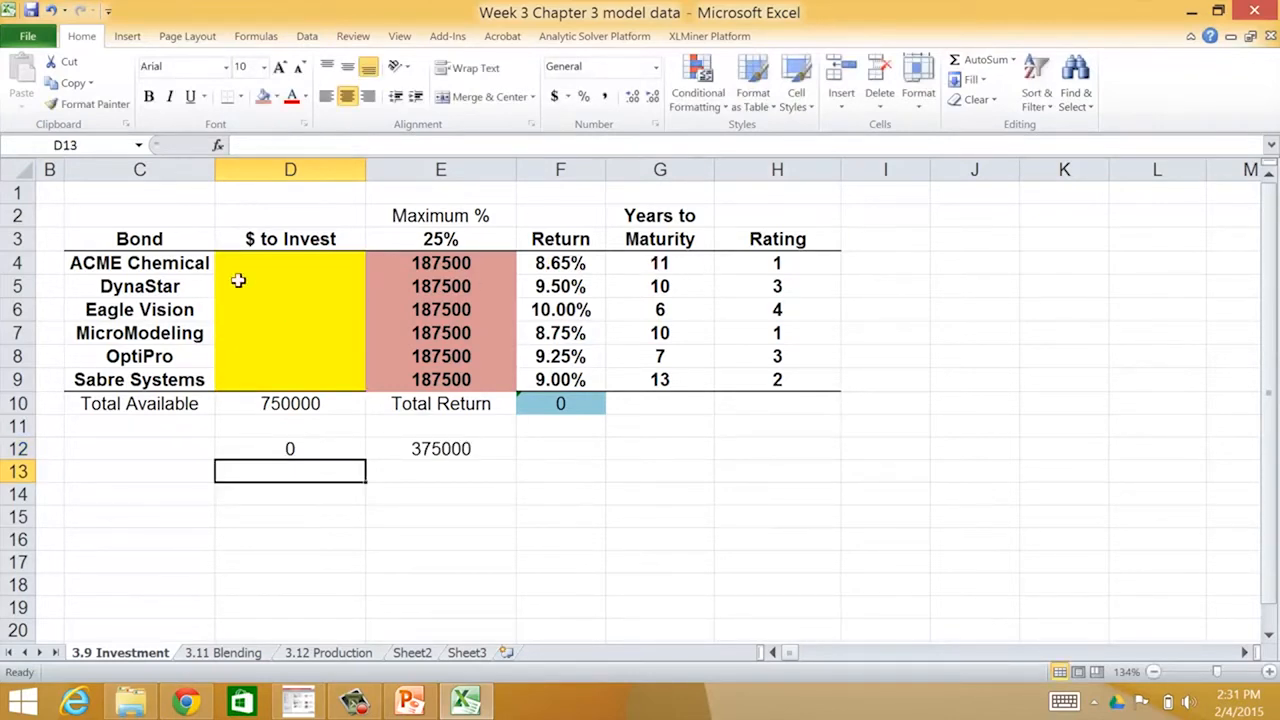
click(681, 311)
key(ctrl+b)
text(10)
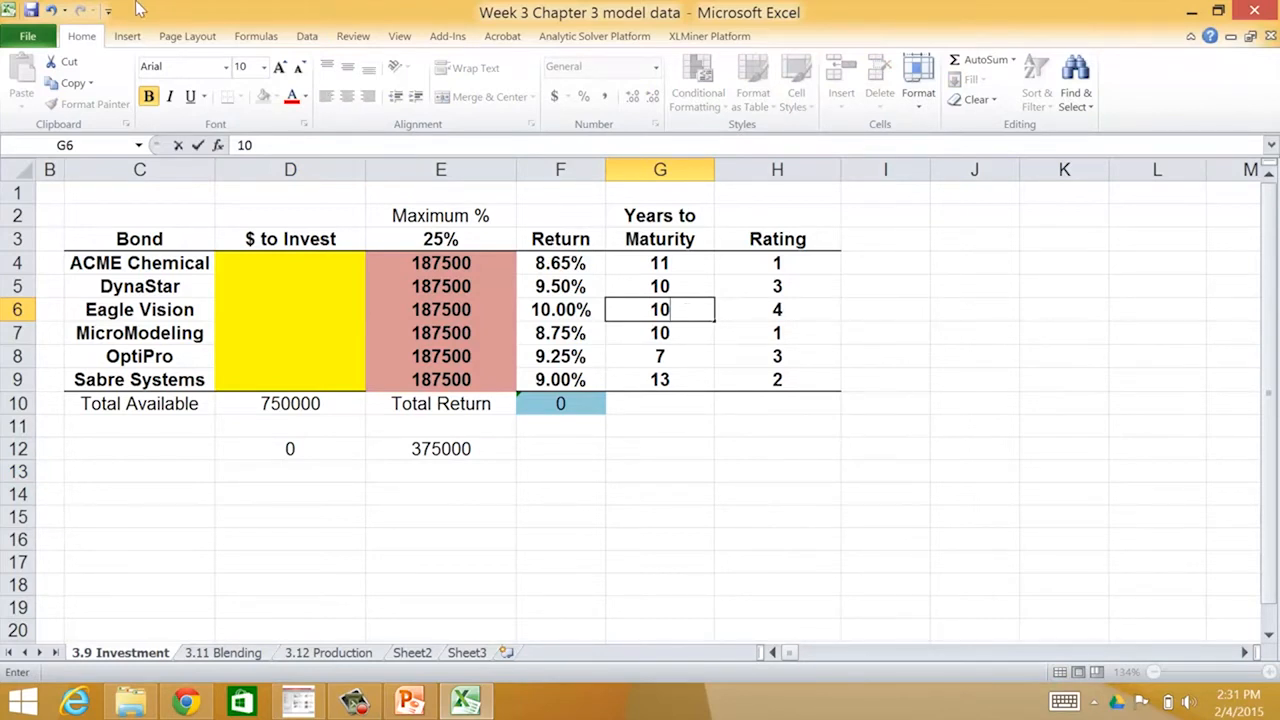
key(BackSpace)
key(BackSpace)
text(6)
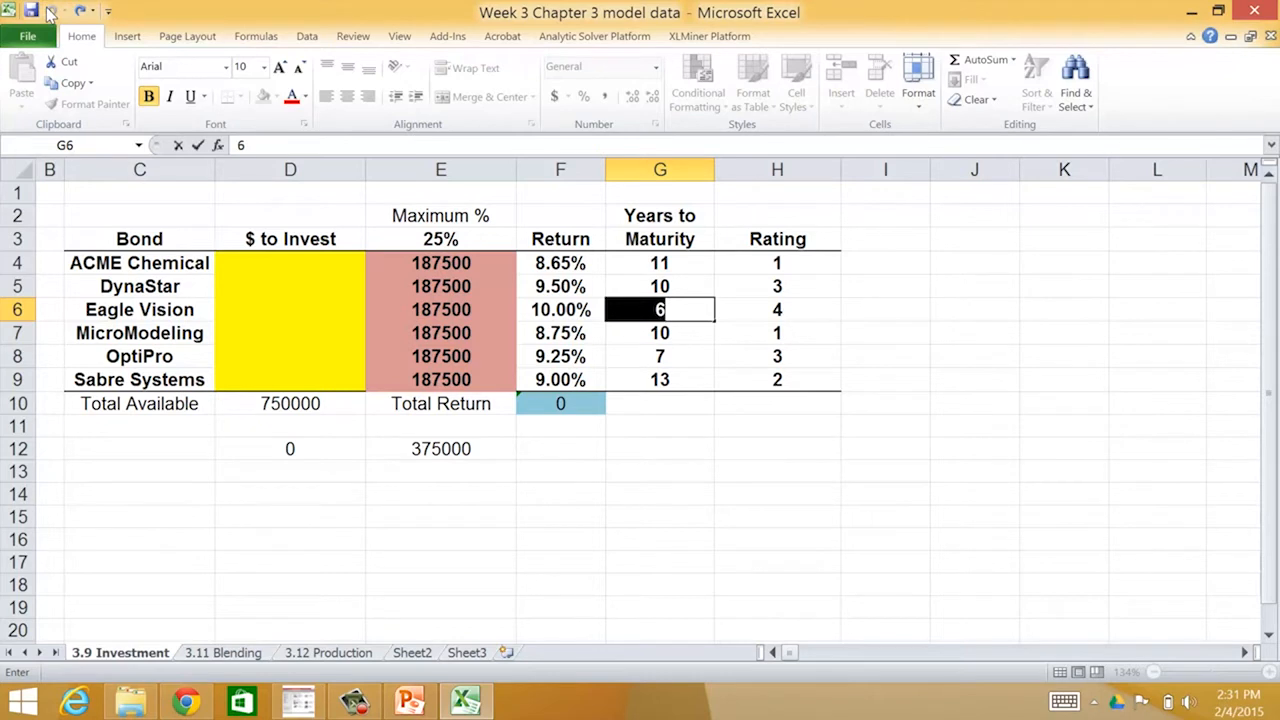
key(Return)
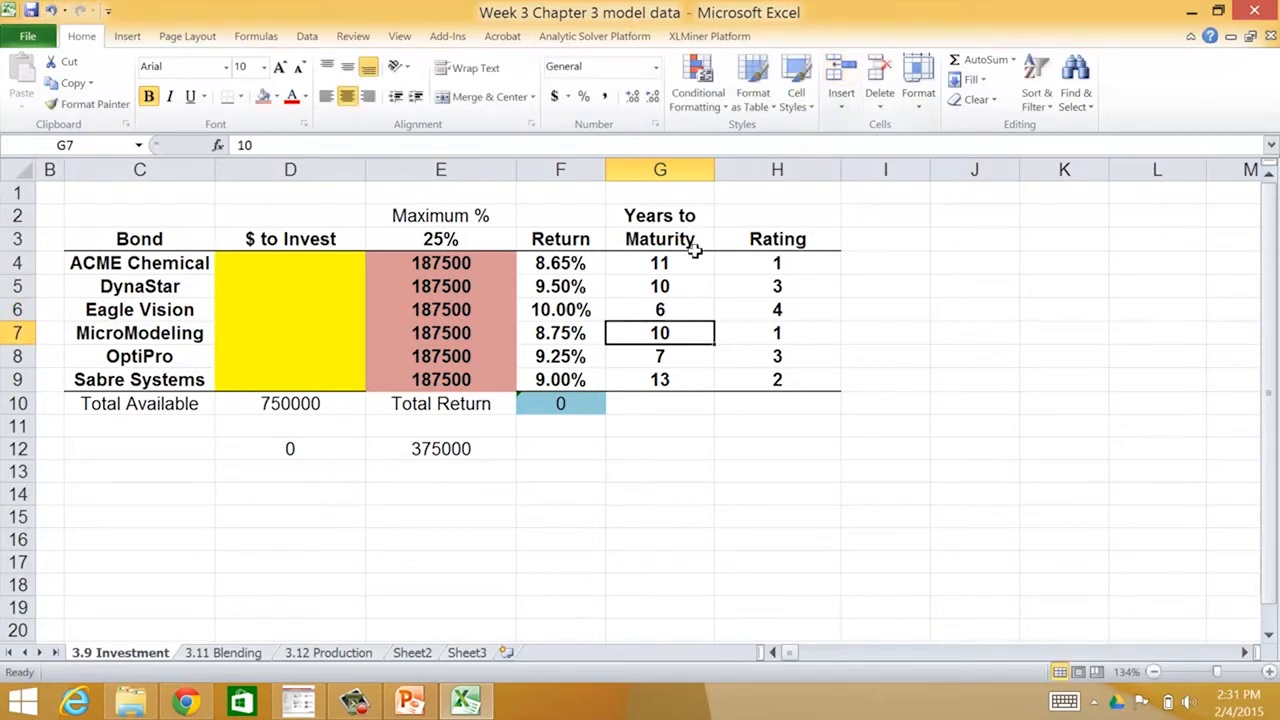
Insert a blank column between the Years to Maturity and Rating columns
click(758, 170)
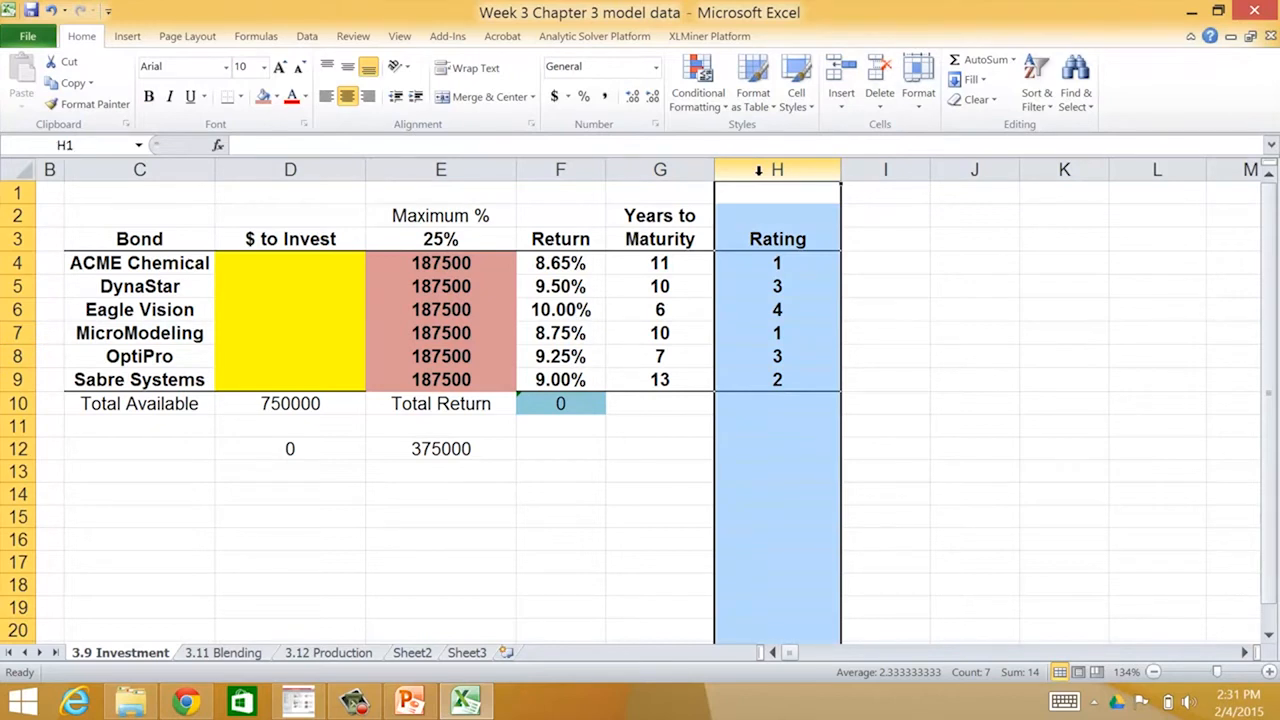
right_click(758, 170)
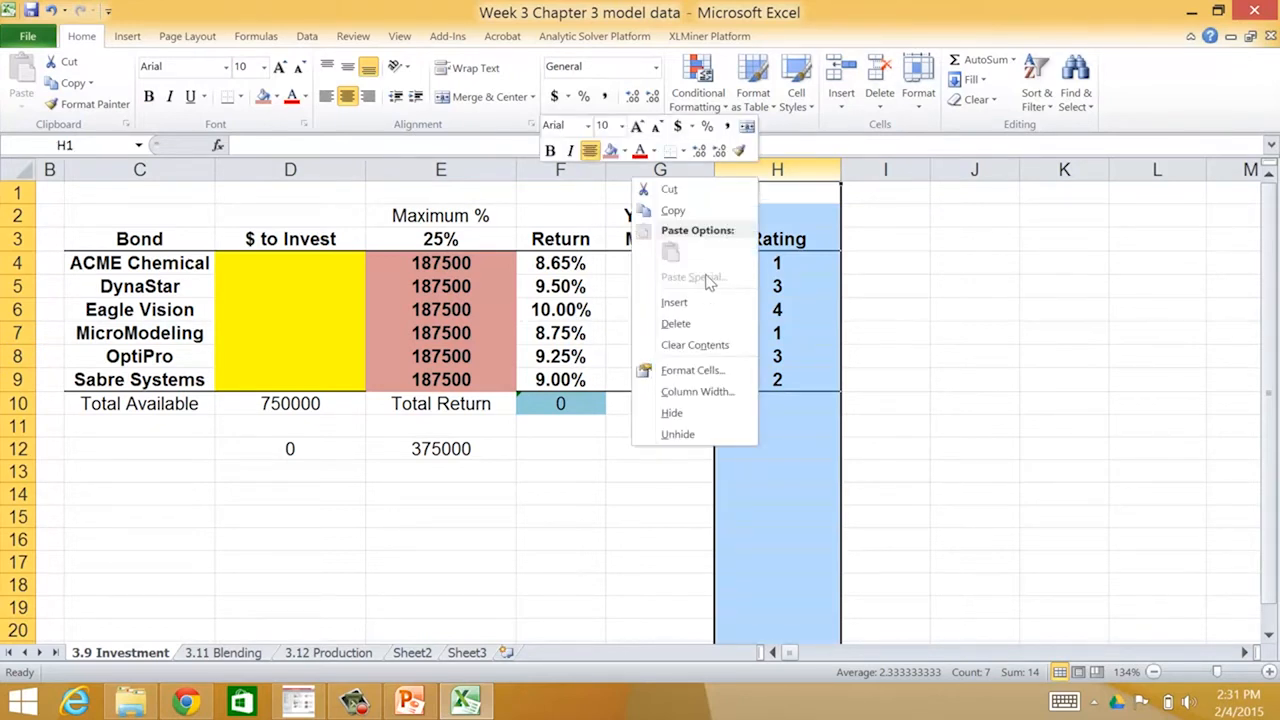
click(696, 308)
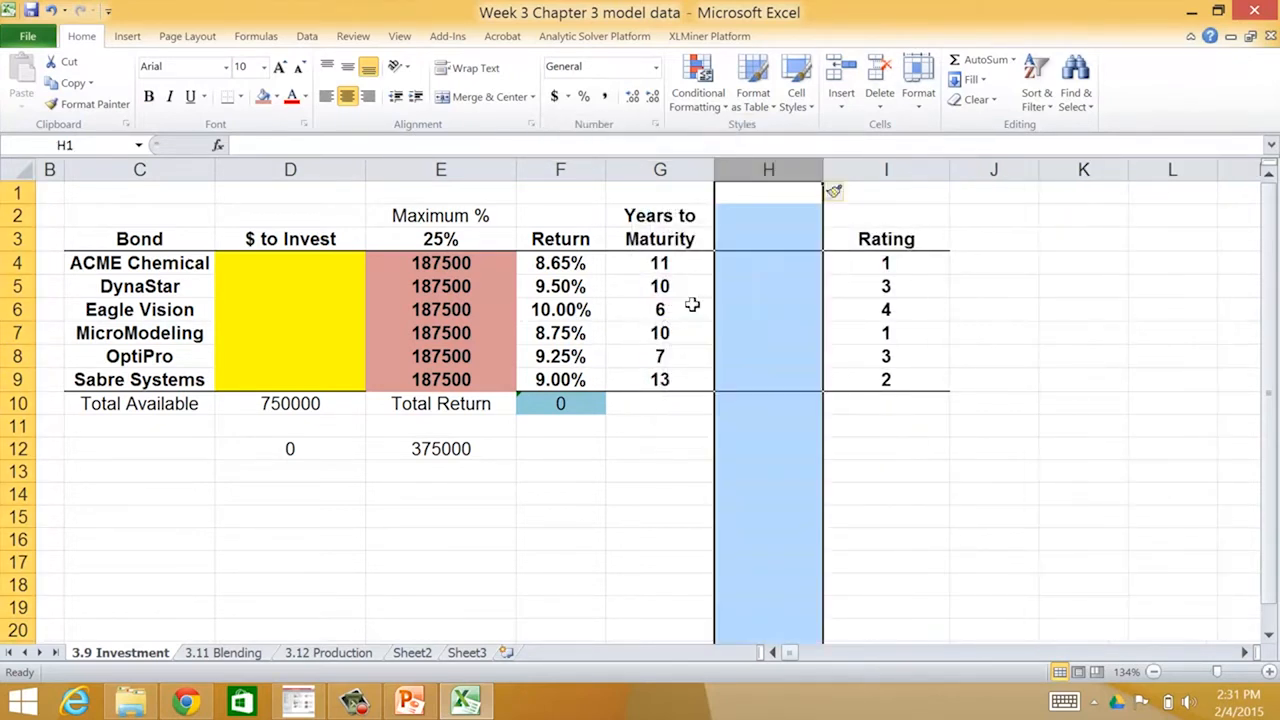
Head the new column with "Long term?" in cell H2 and "1-yes" in cell H3
click(746, 217)
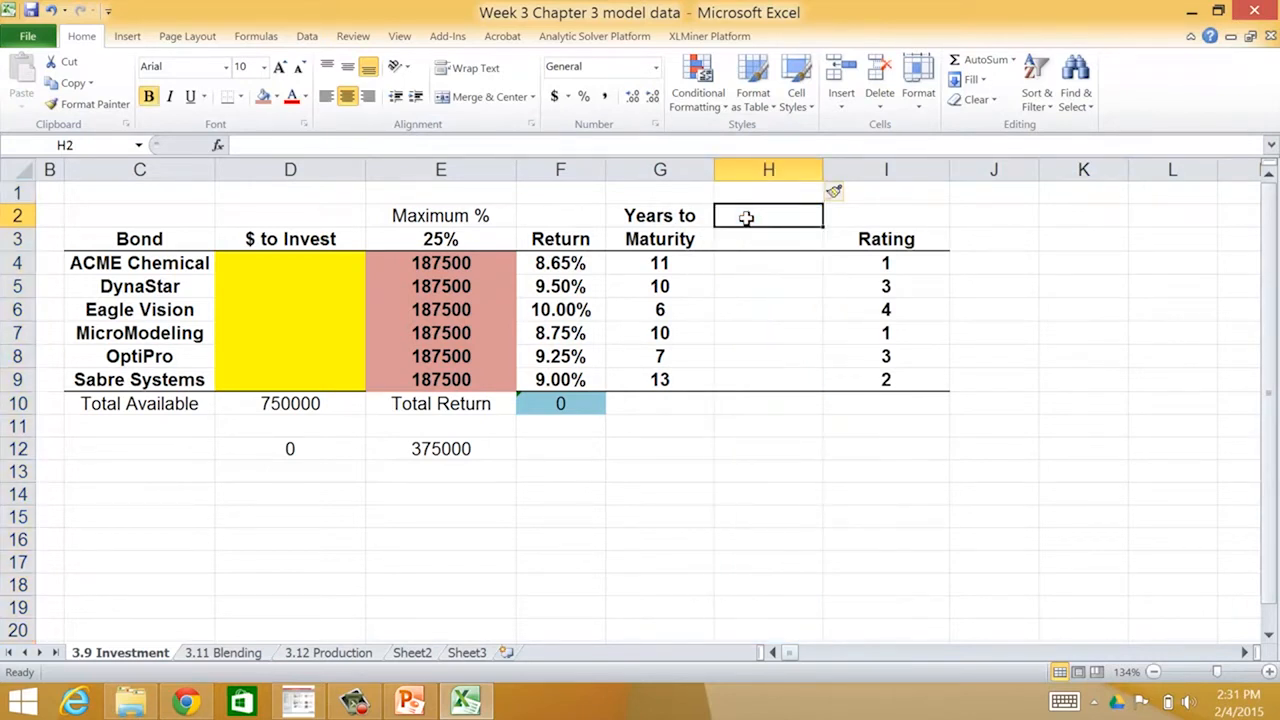
text(Long t)
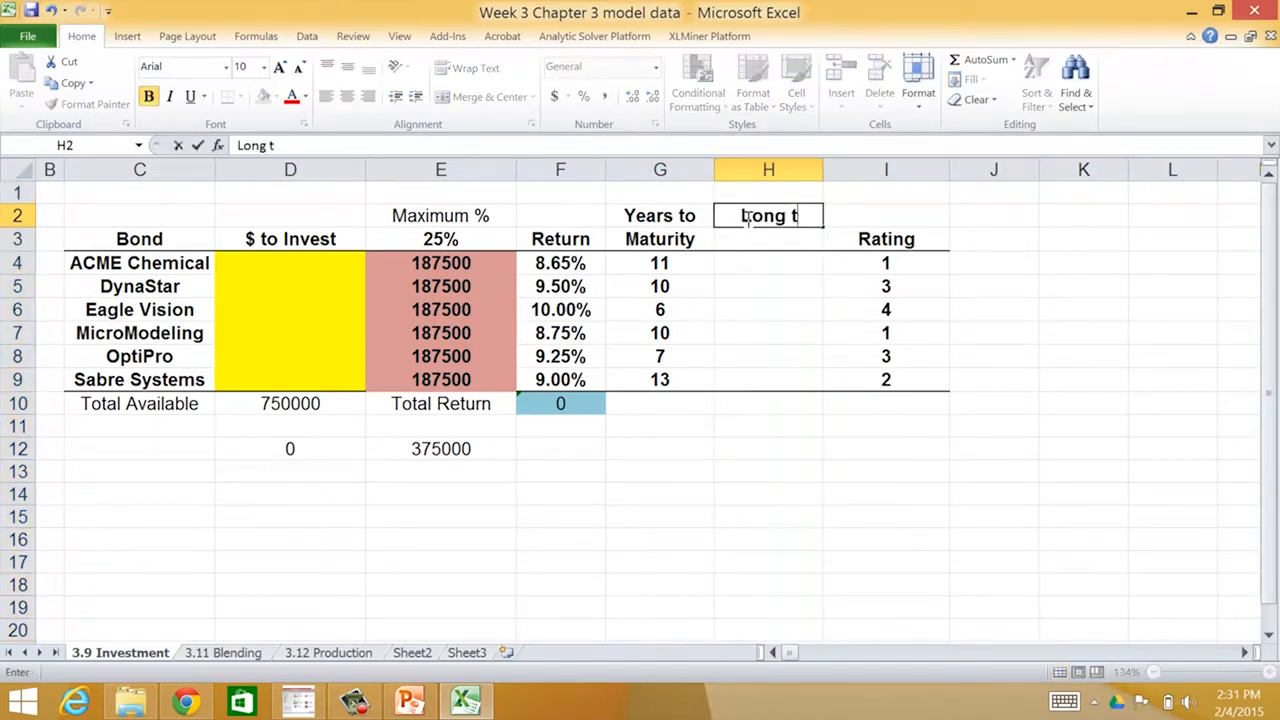
text(erm?)
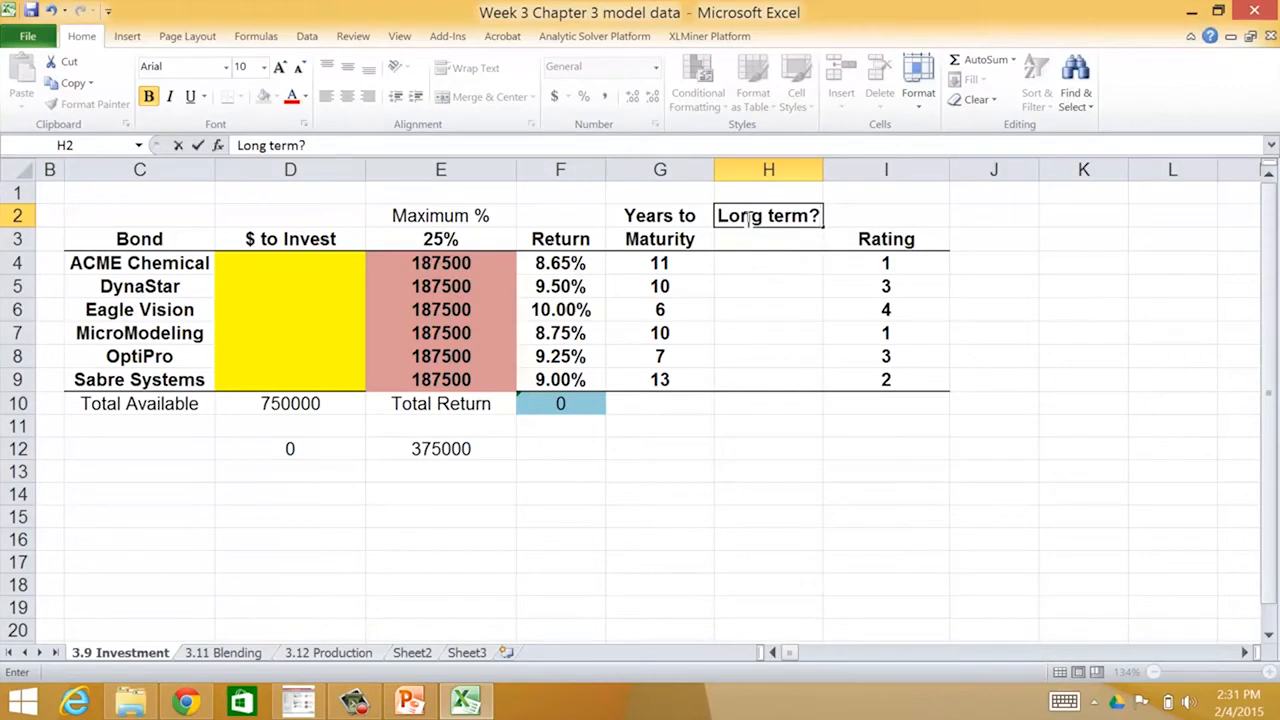
key(Return)
text(1-yes)
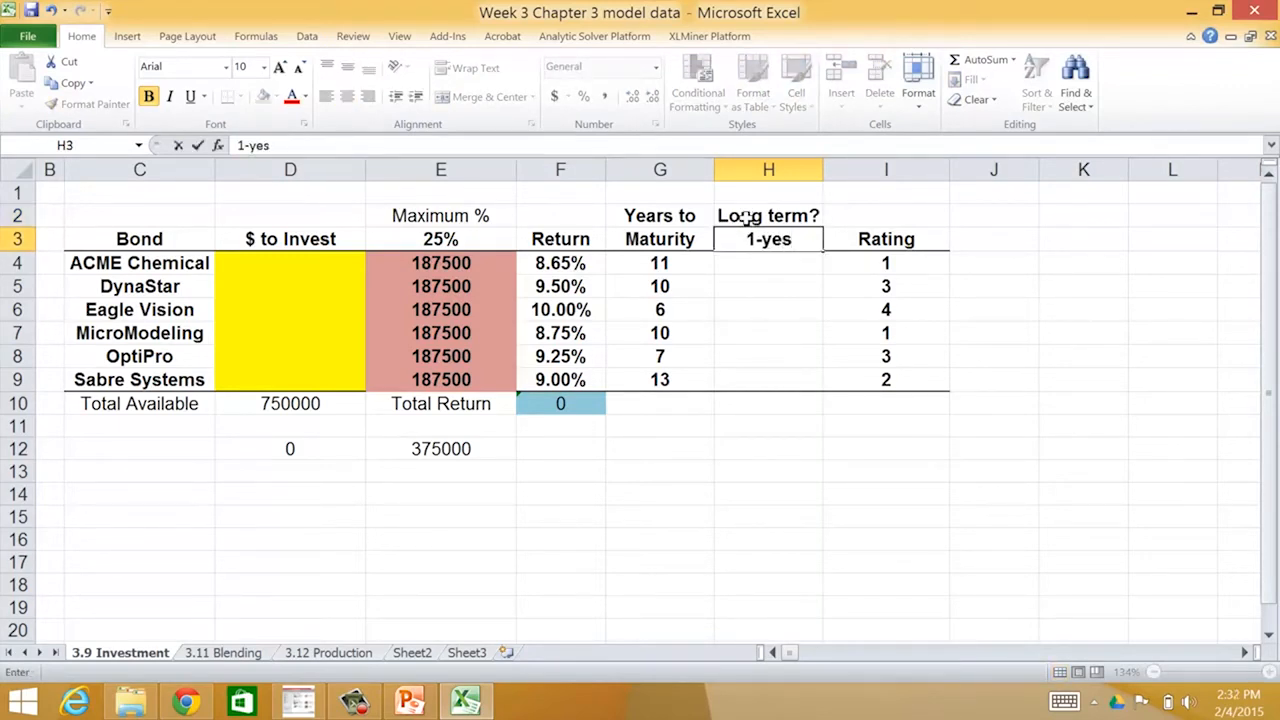
key(Tab)
text(0)
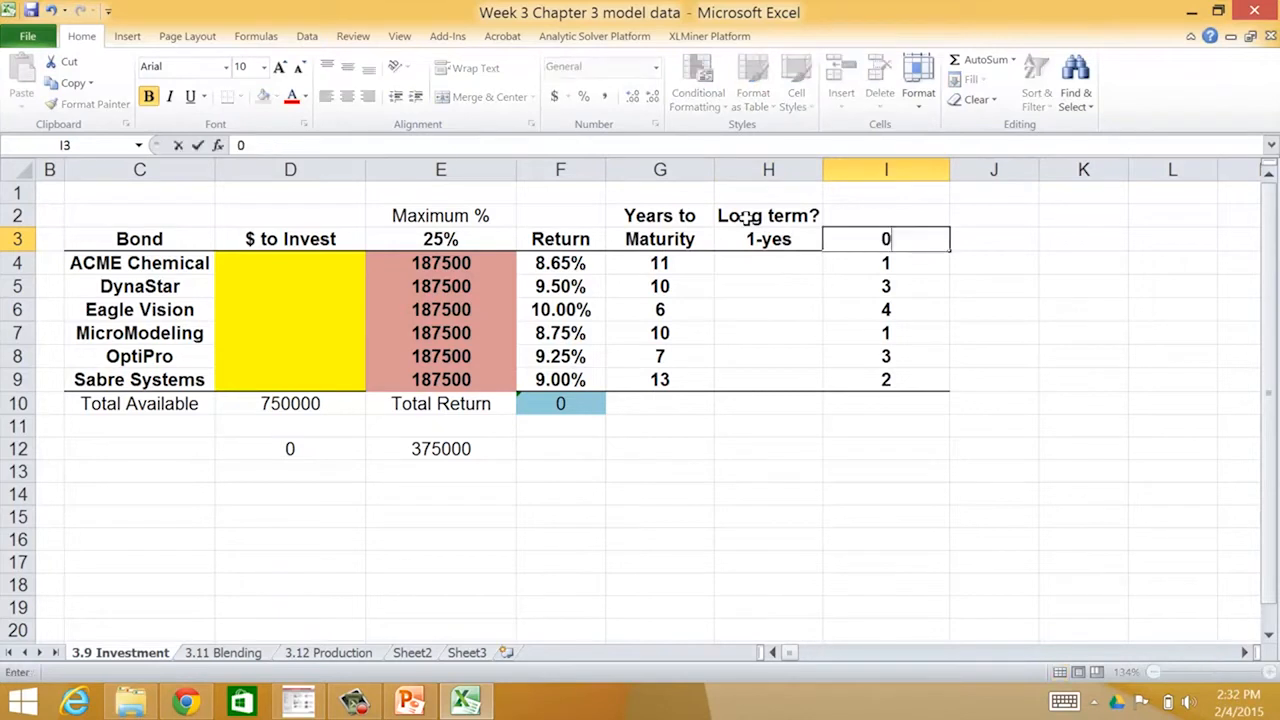
key(BackSpace)
key(ctrl+z)
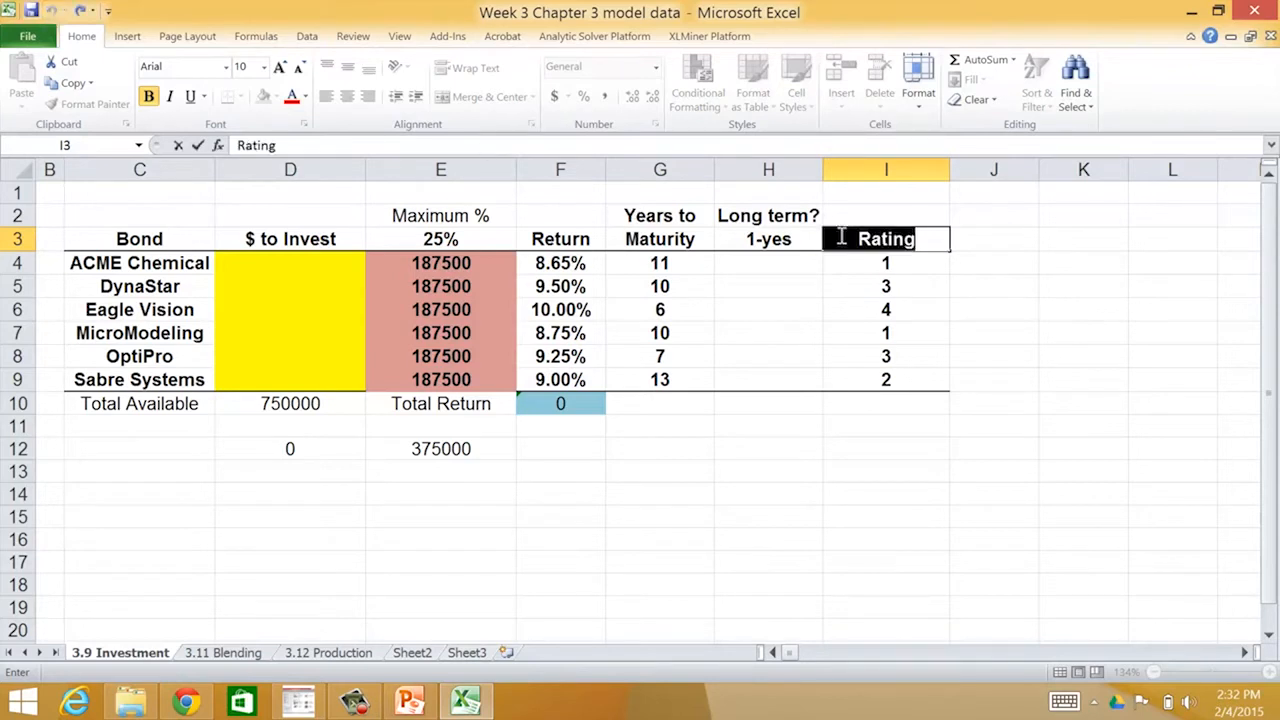
Extend the heading in cell H3 to read "1-yes 0-no"
click(766, 238)
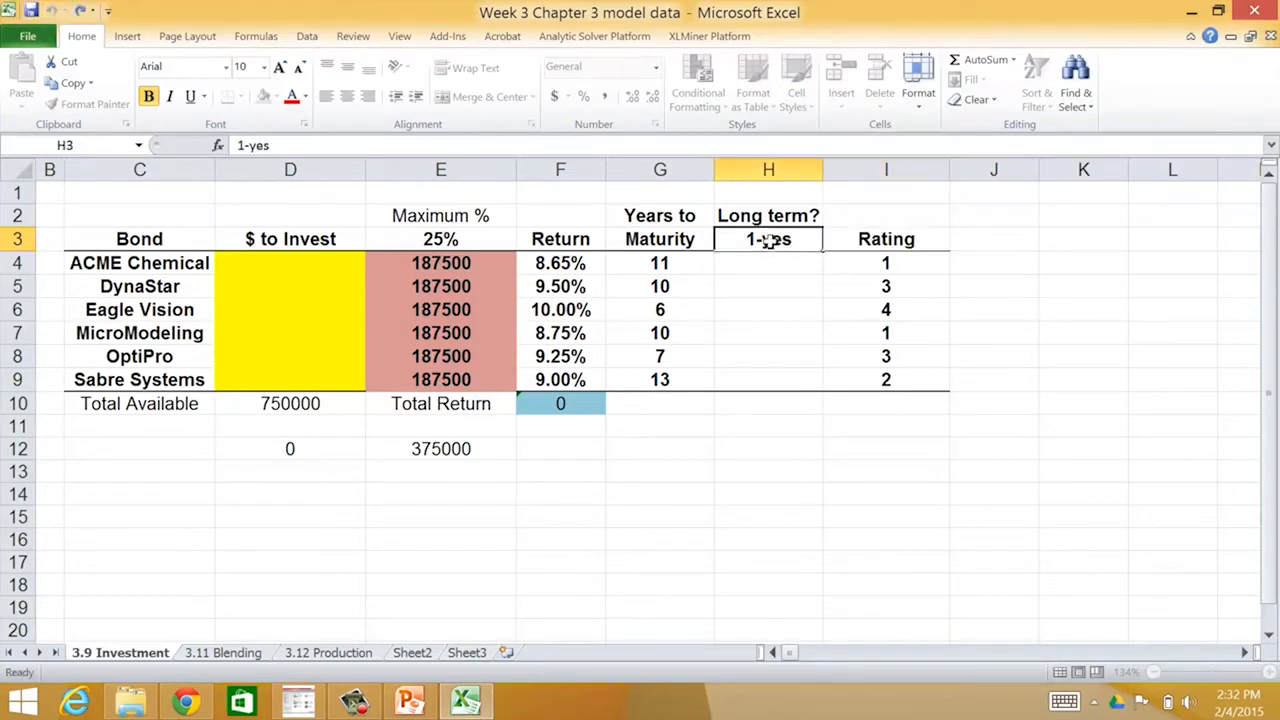
click(300, 145)
text(0-no)
key(Return)
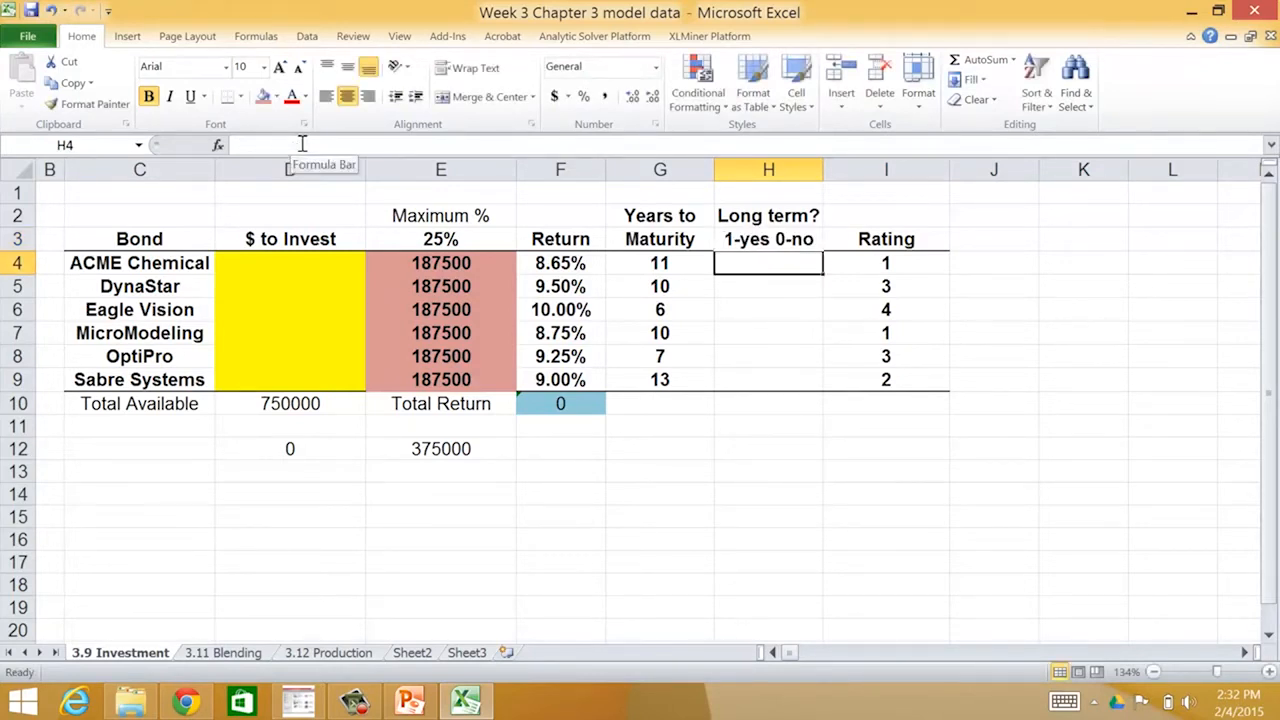
Replace both hyphens in cell H3's heading with equals signs so it reads "1=yes 0=no"
click(745, 242)
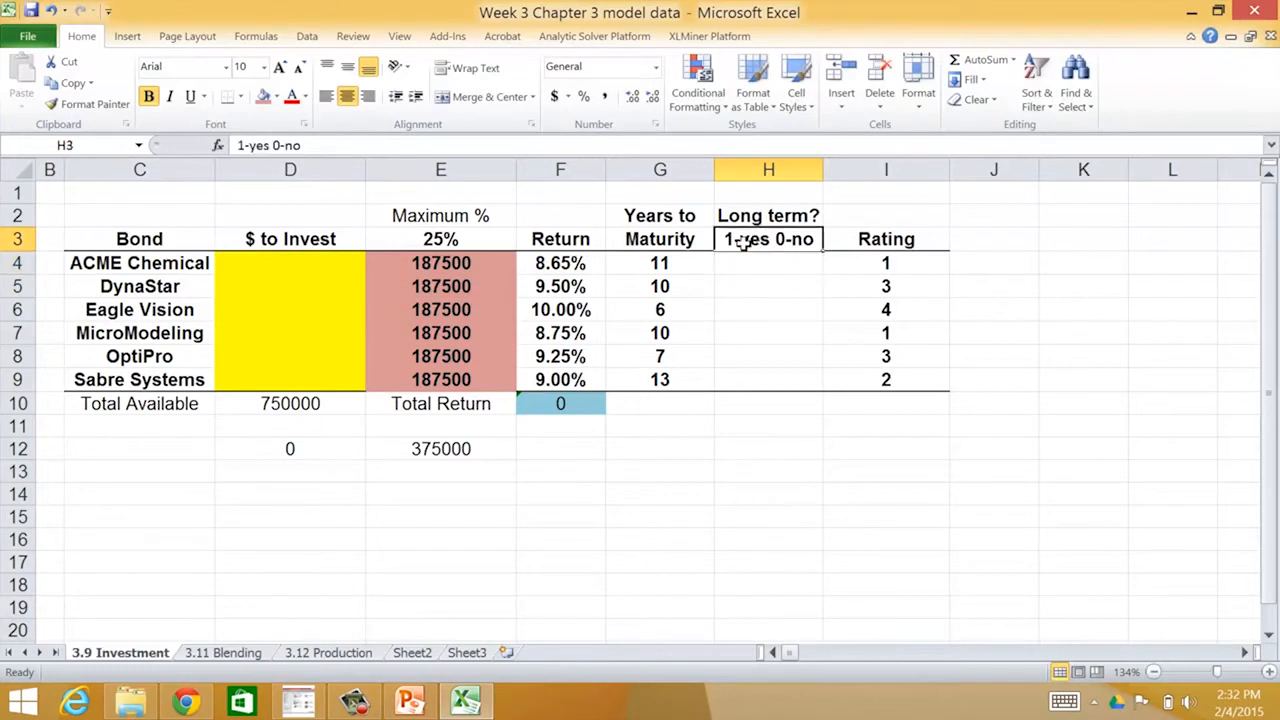
click(249, 146)
key(BackSpace)
text(=)
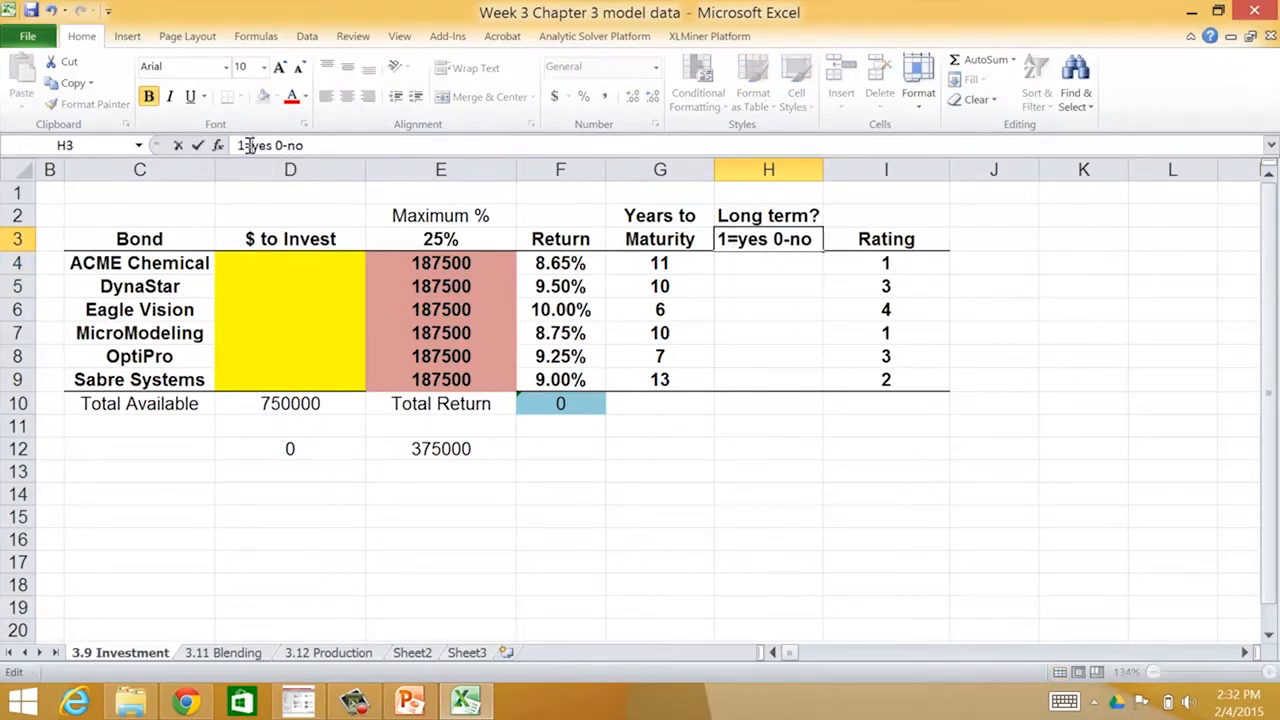
click(290, 145)
key(BackSpace)
text(=)
key(Return)
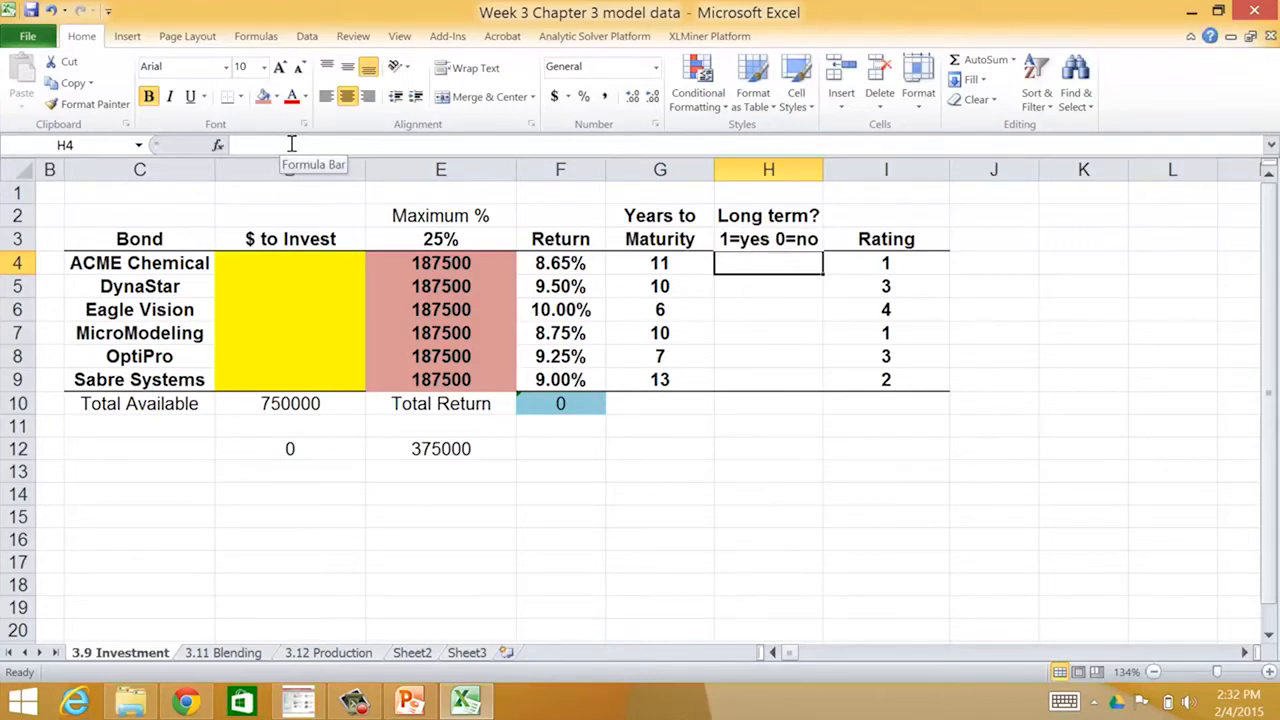
Enter the formula =IF(G4>9,1,0) in cell H4 to flag whether ACME Chemical is a long-term bond
text(=if)
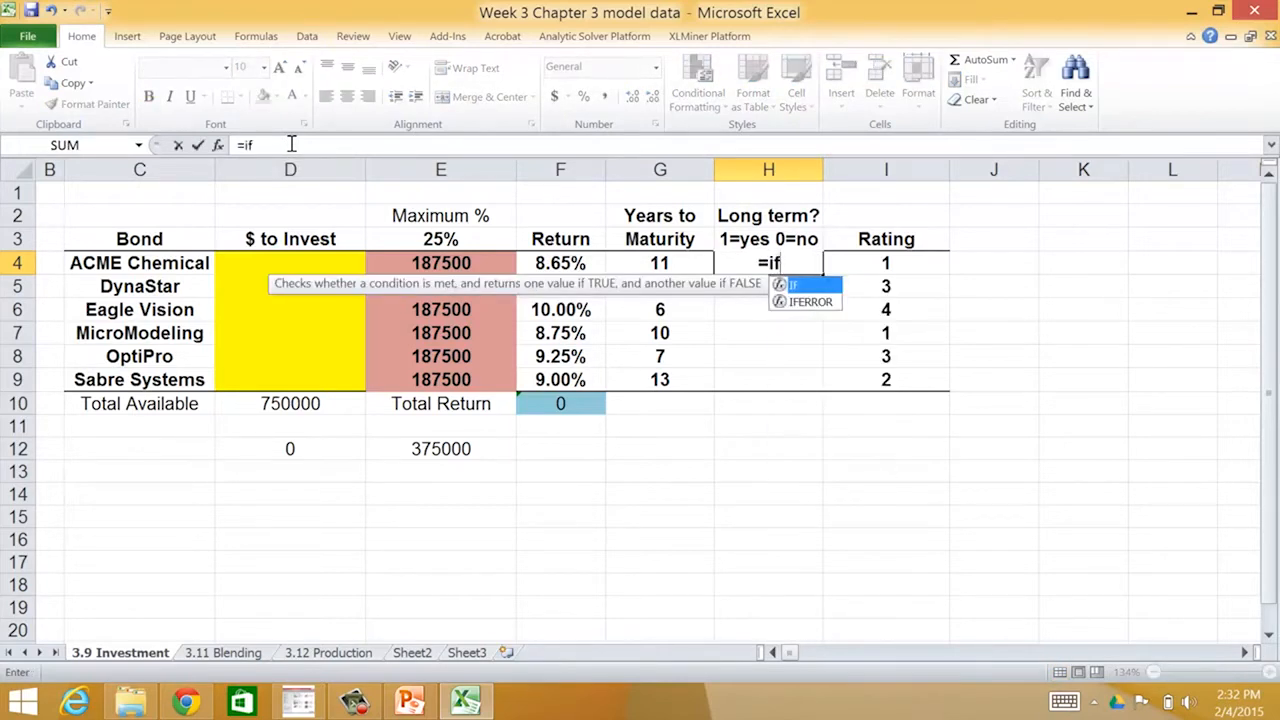
text(()
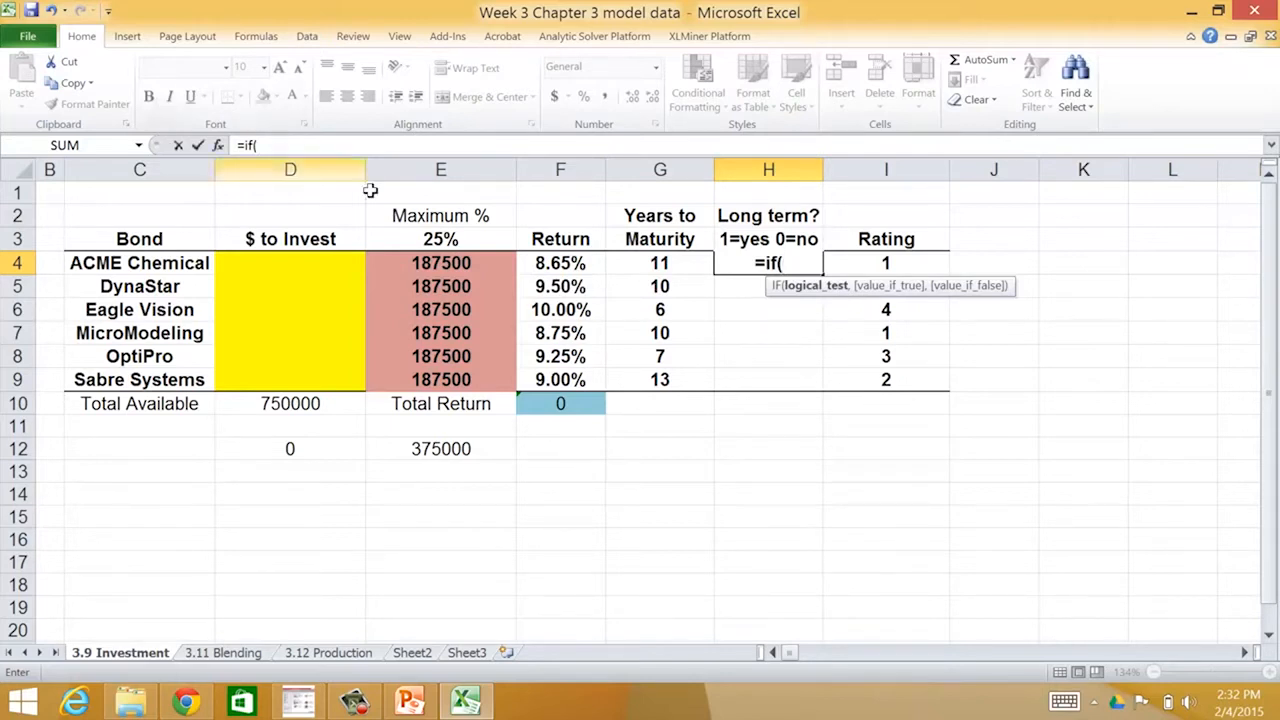
click(635, 263)
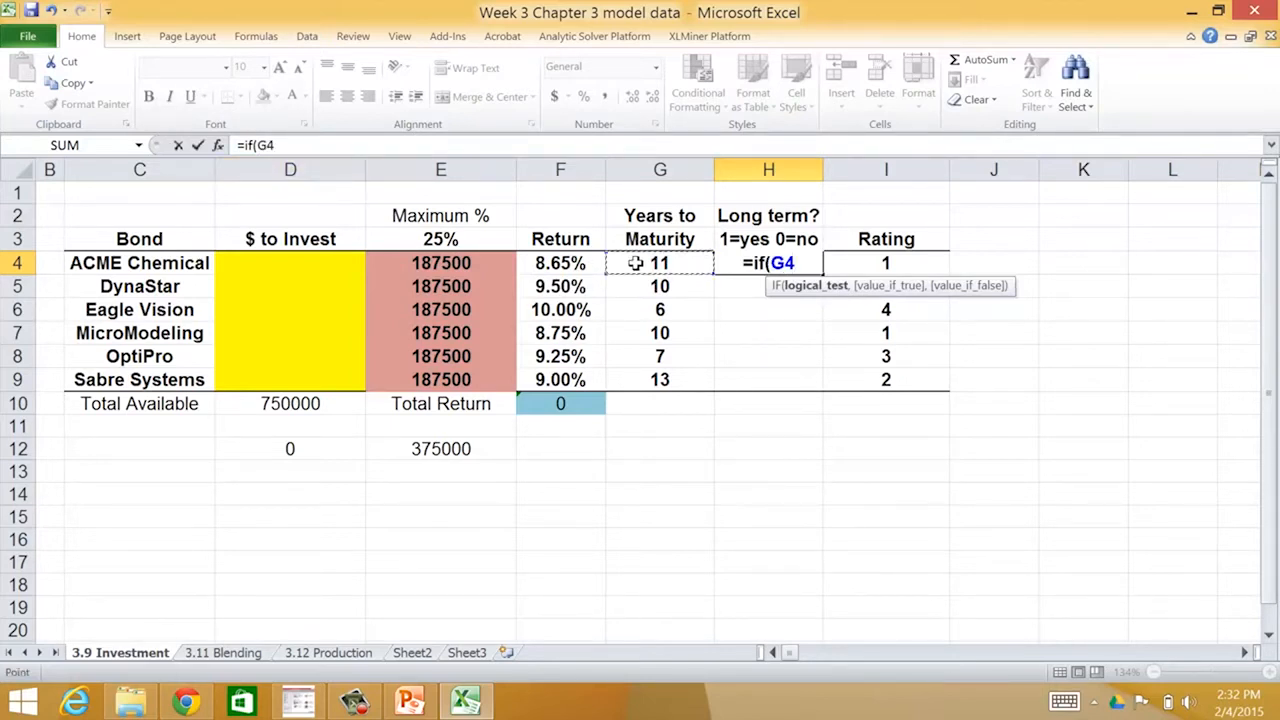
text(>)
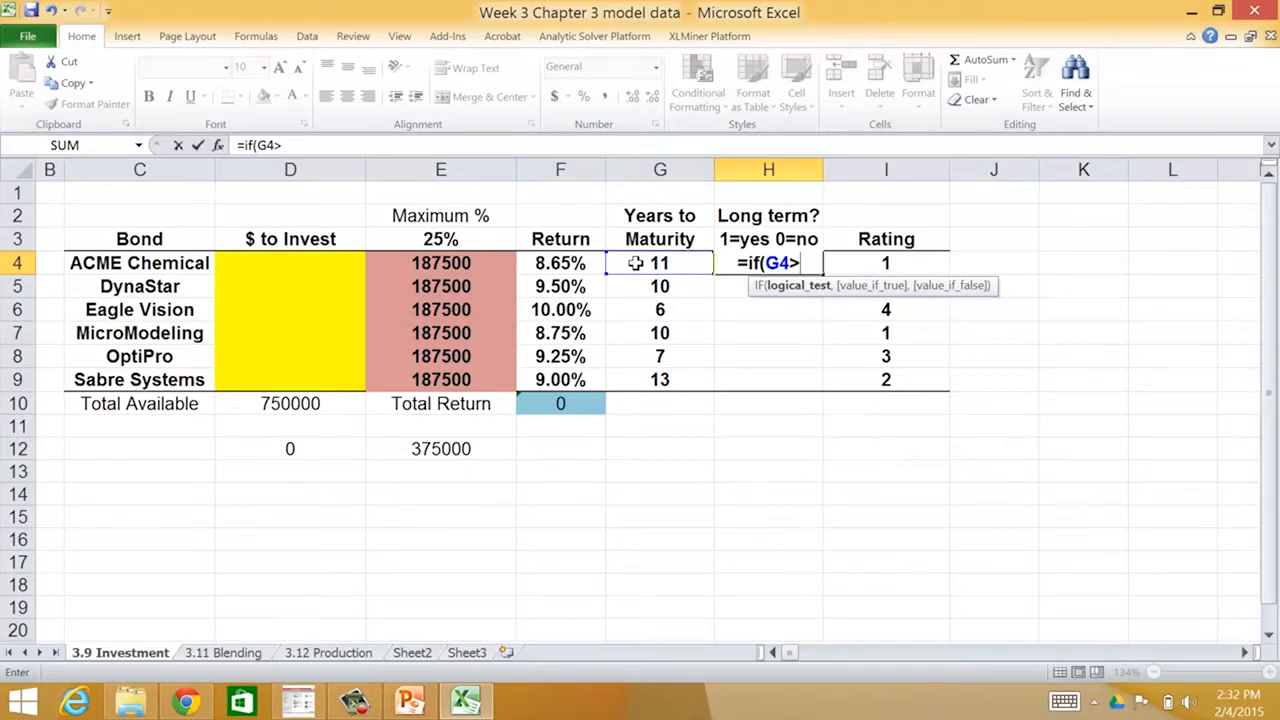
text(9,)
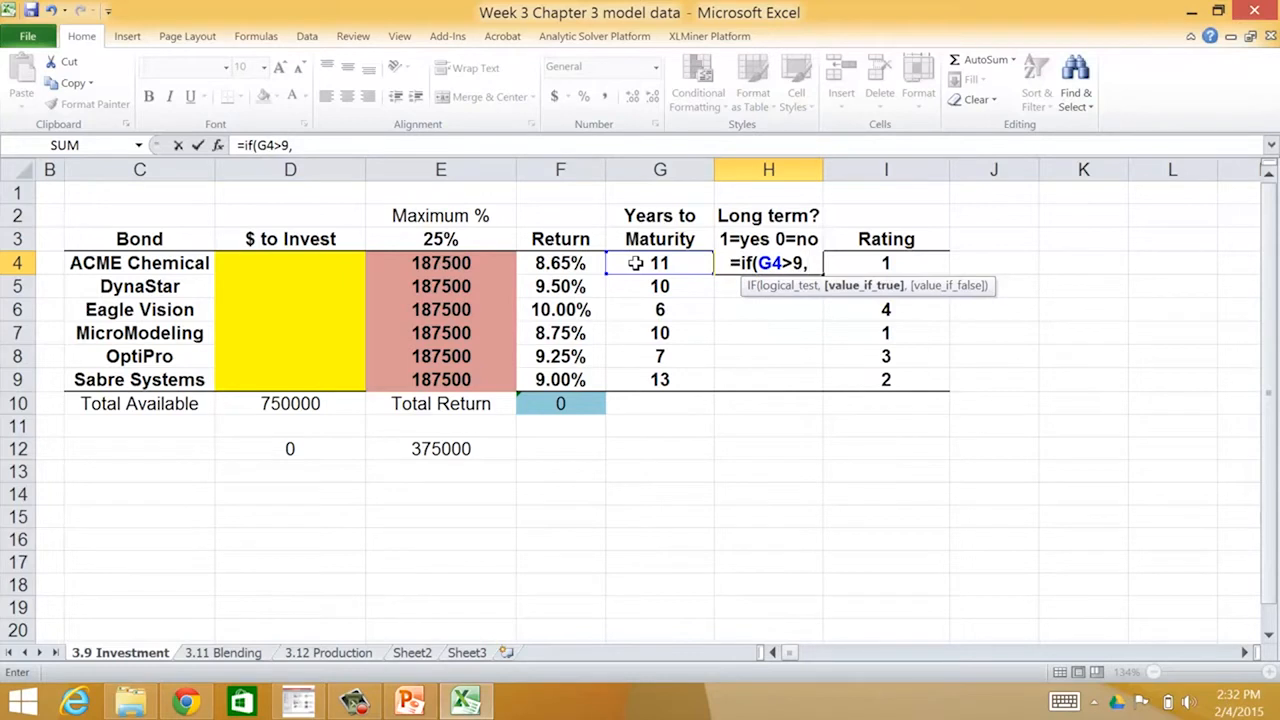
text(1)
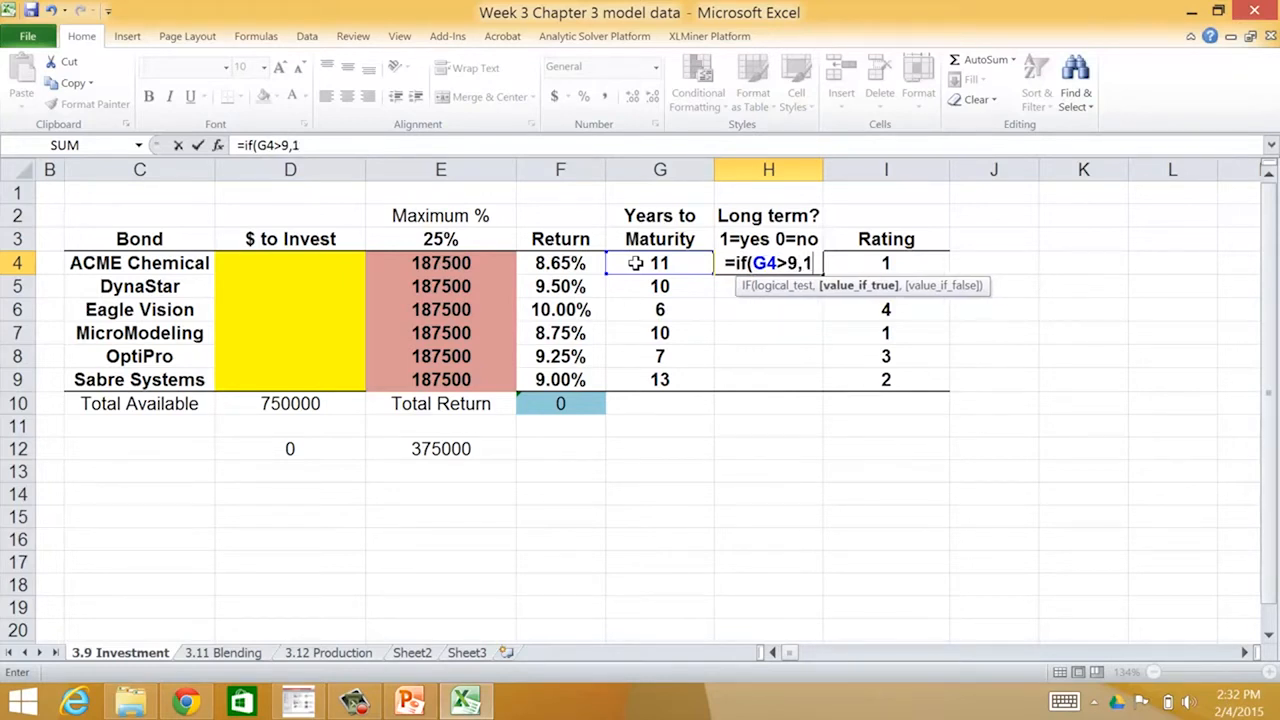
text(,0)
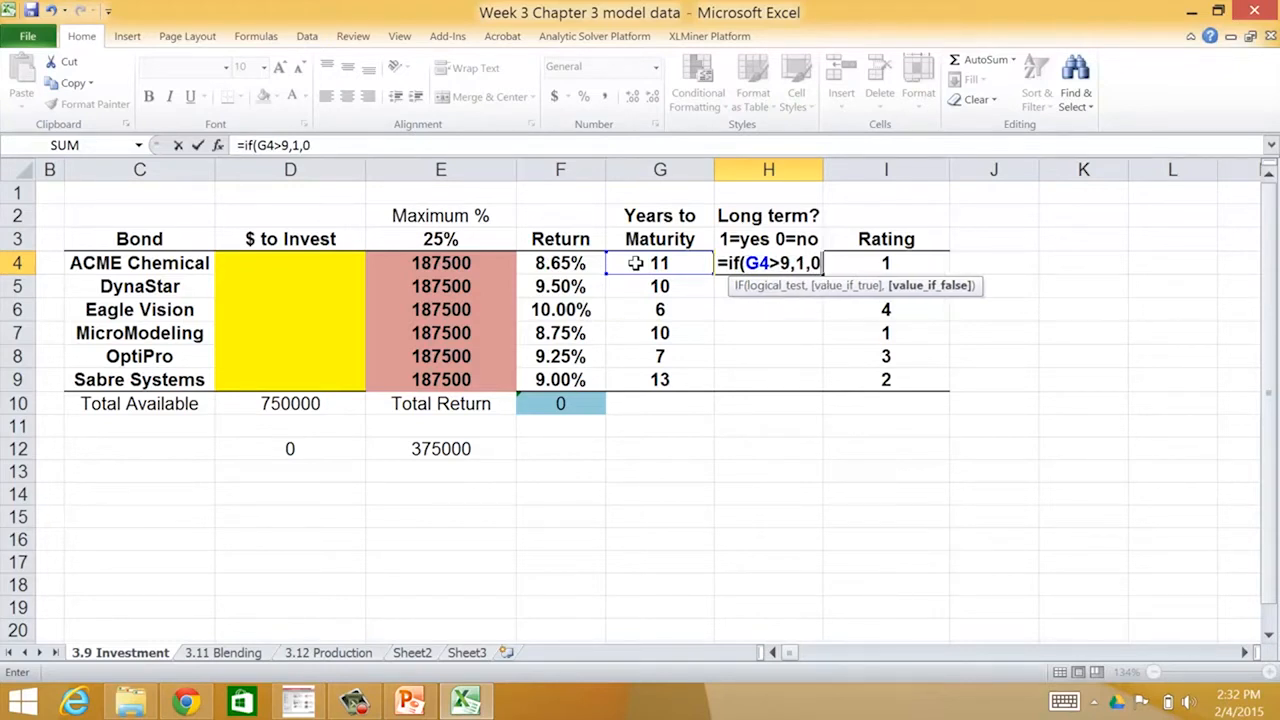
text())
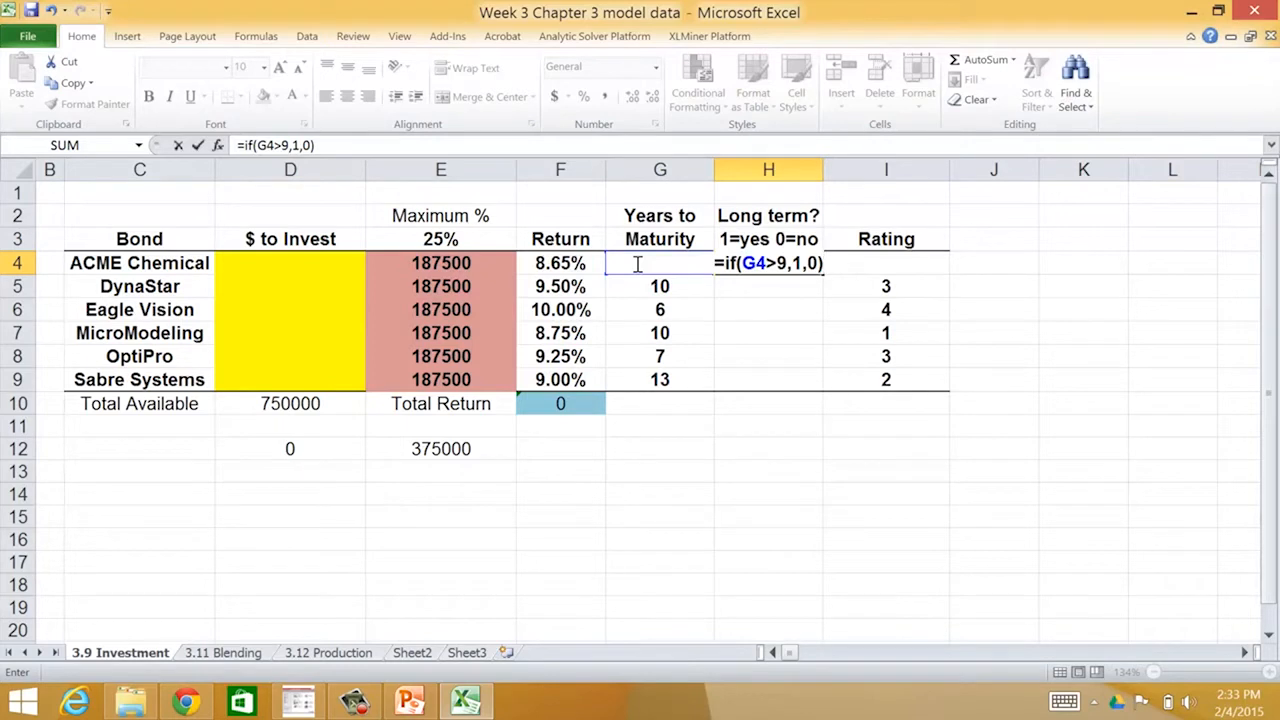
key(Return)
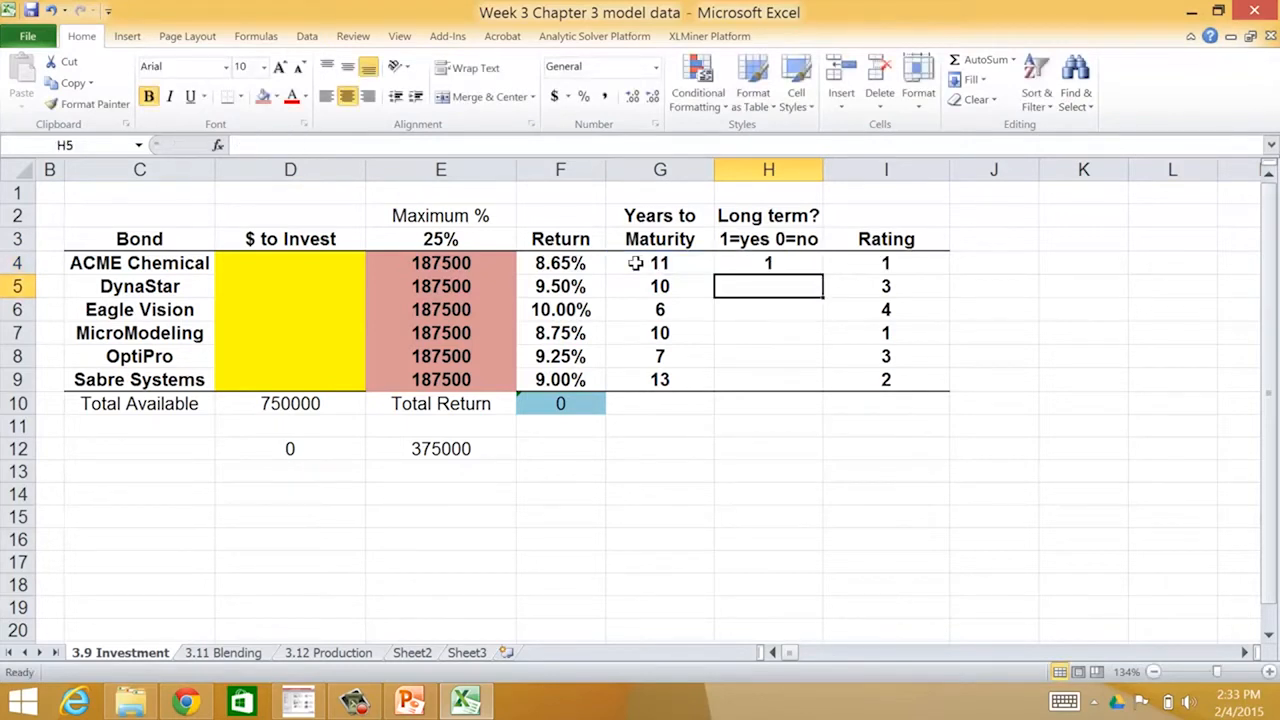
Fill the long-term formula from H4 down through H9 and check the copied formula in H9
click(771, 261)
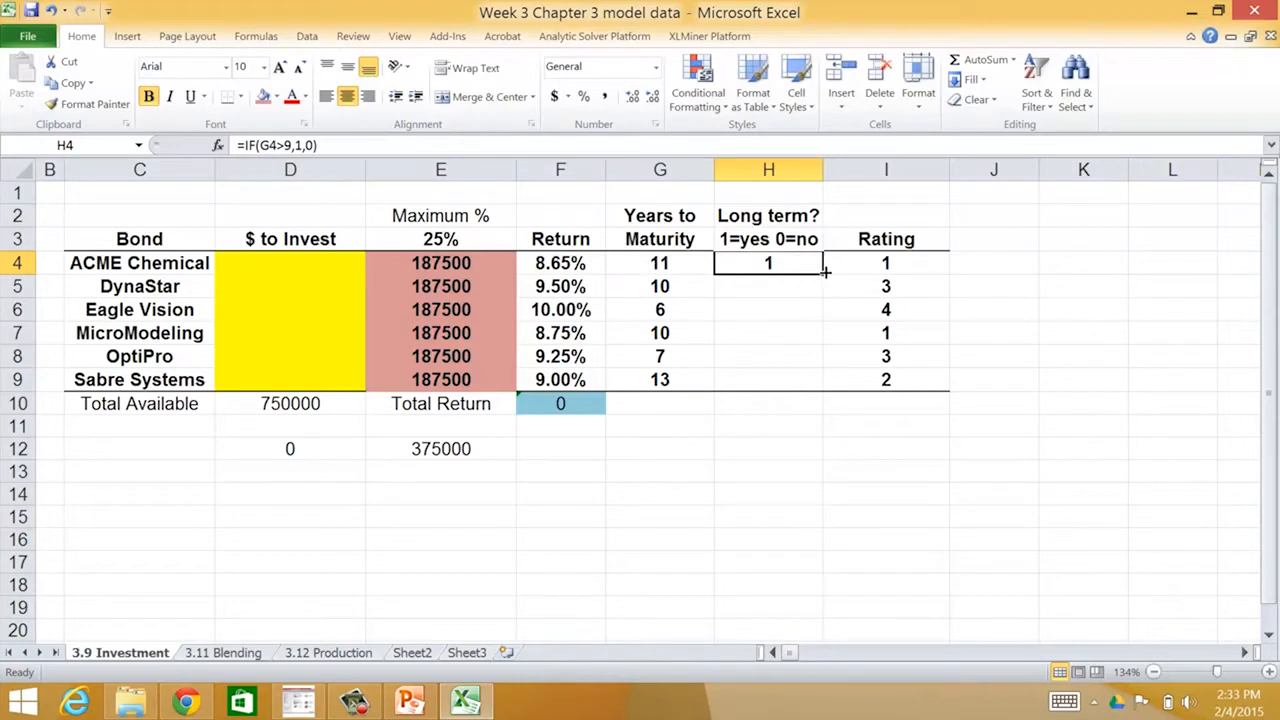
drag(824, 271, 797, 378)
click(790, 379)
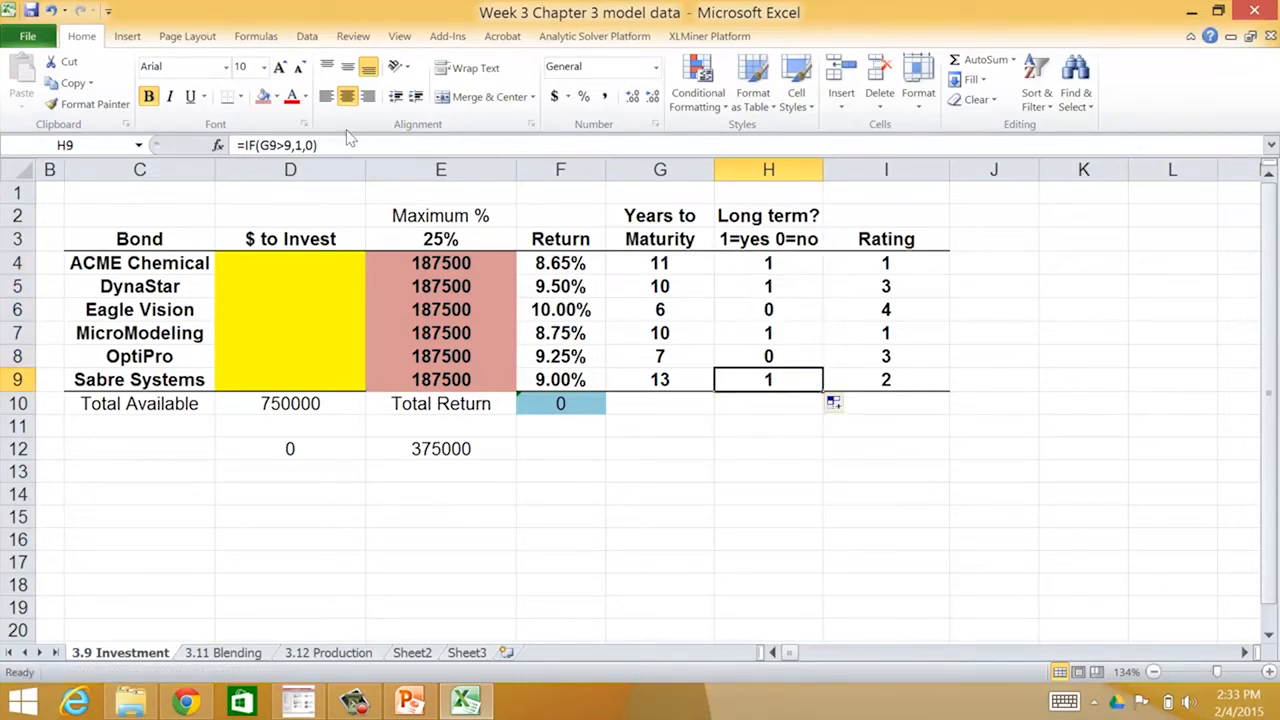
click(298, 146)
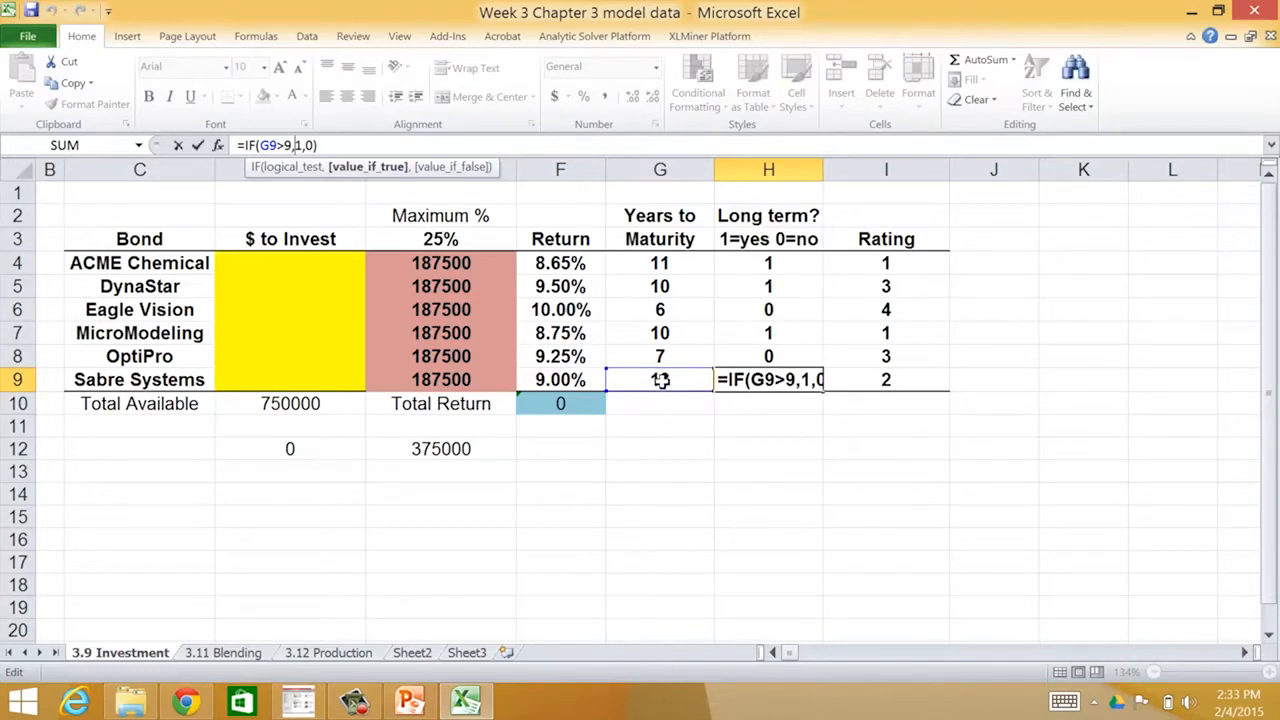
key(Return)
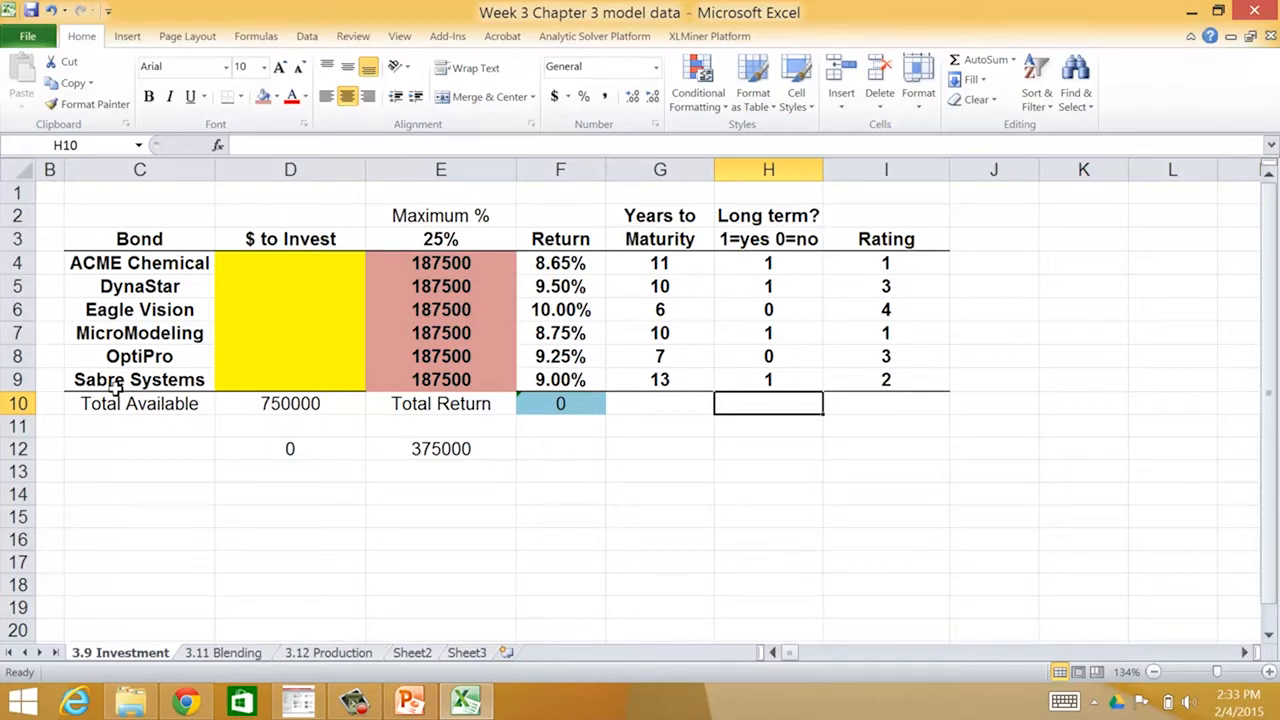
Switch to the PowerPoint lecture, review the Complete Model slide and the preceding slide thumbnails, and return to the Excel workbook
click(408, 703)
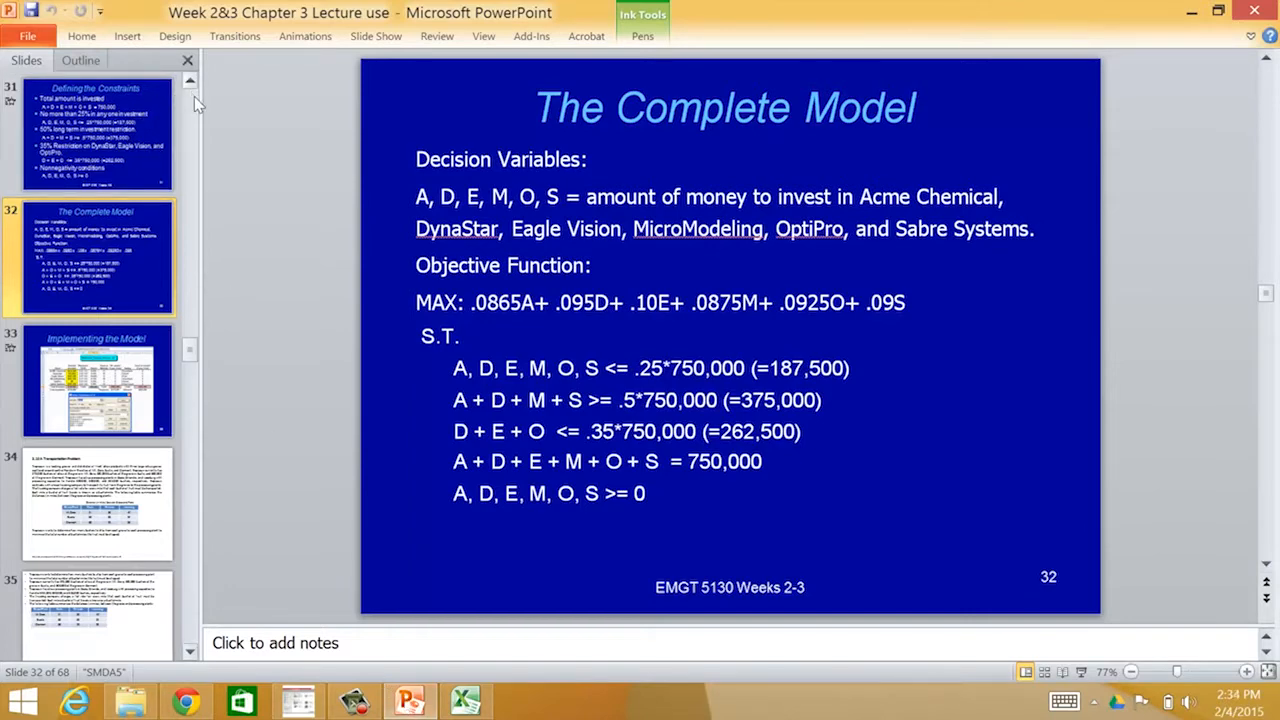
click(189, 81)
click(189, 81)
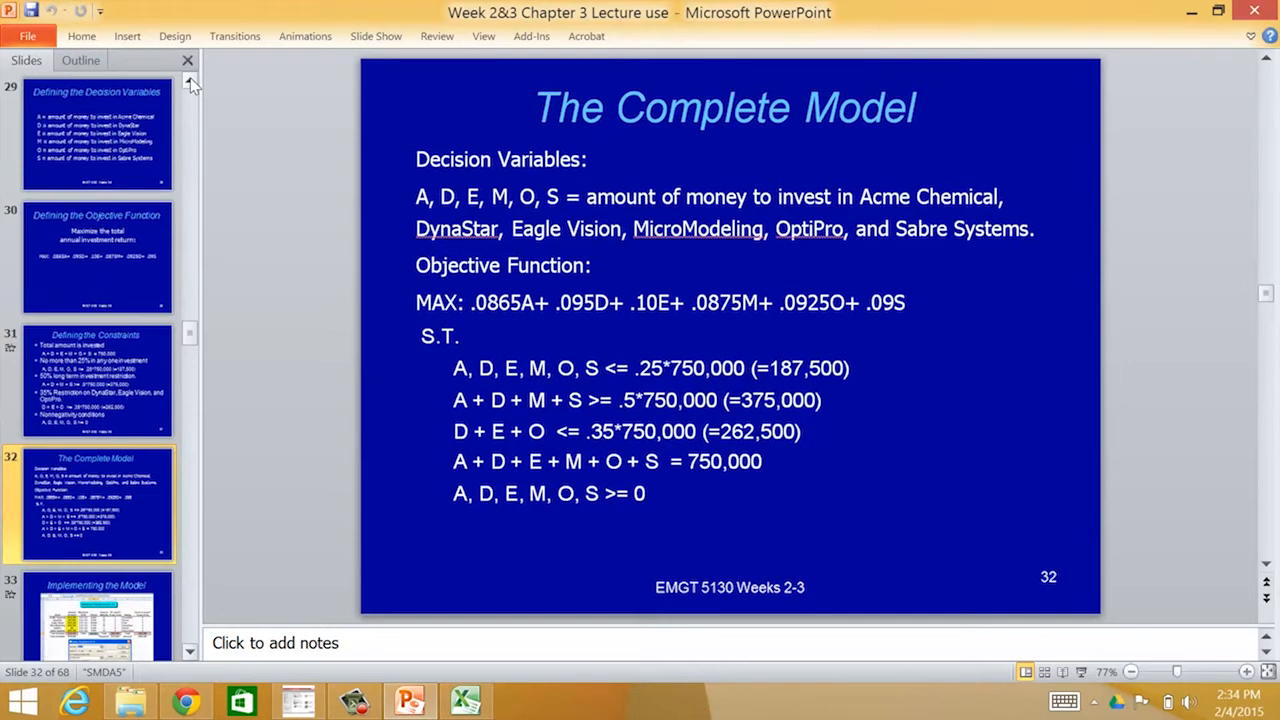
click(189, 81)
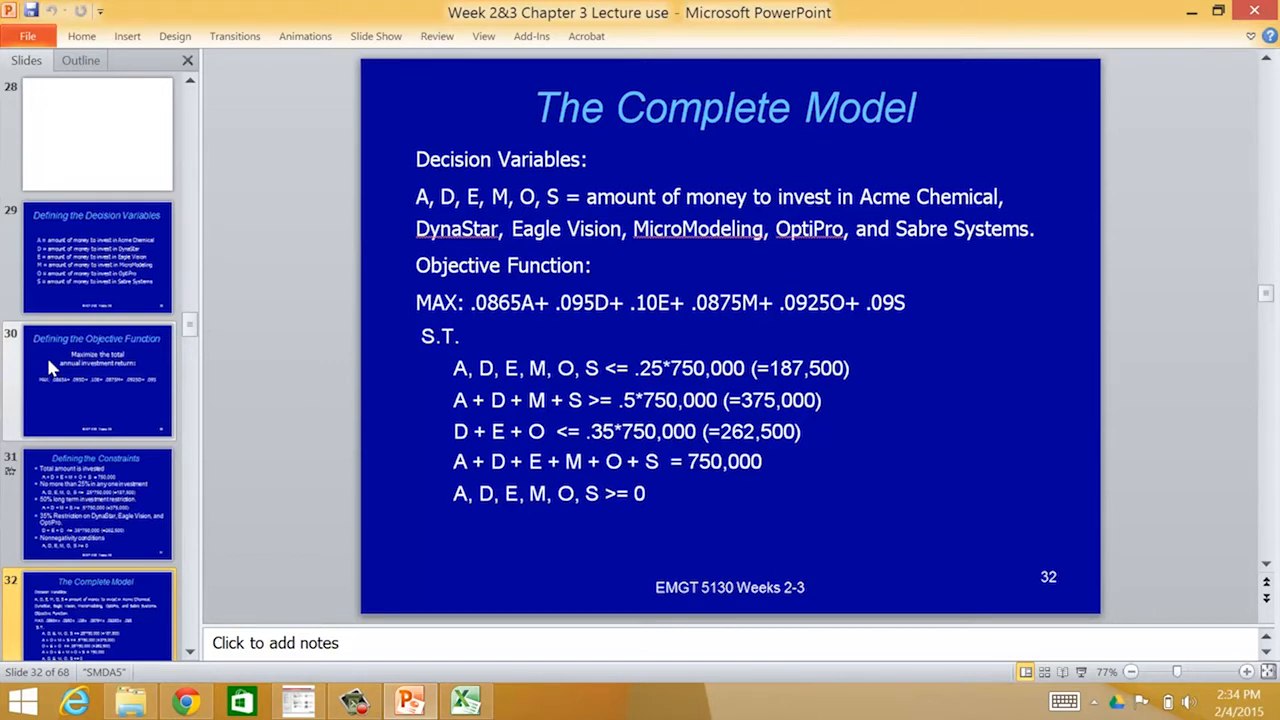
click(468, 702)
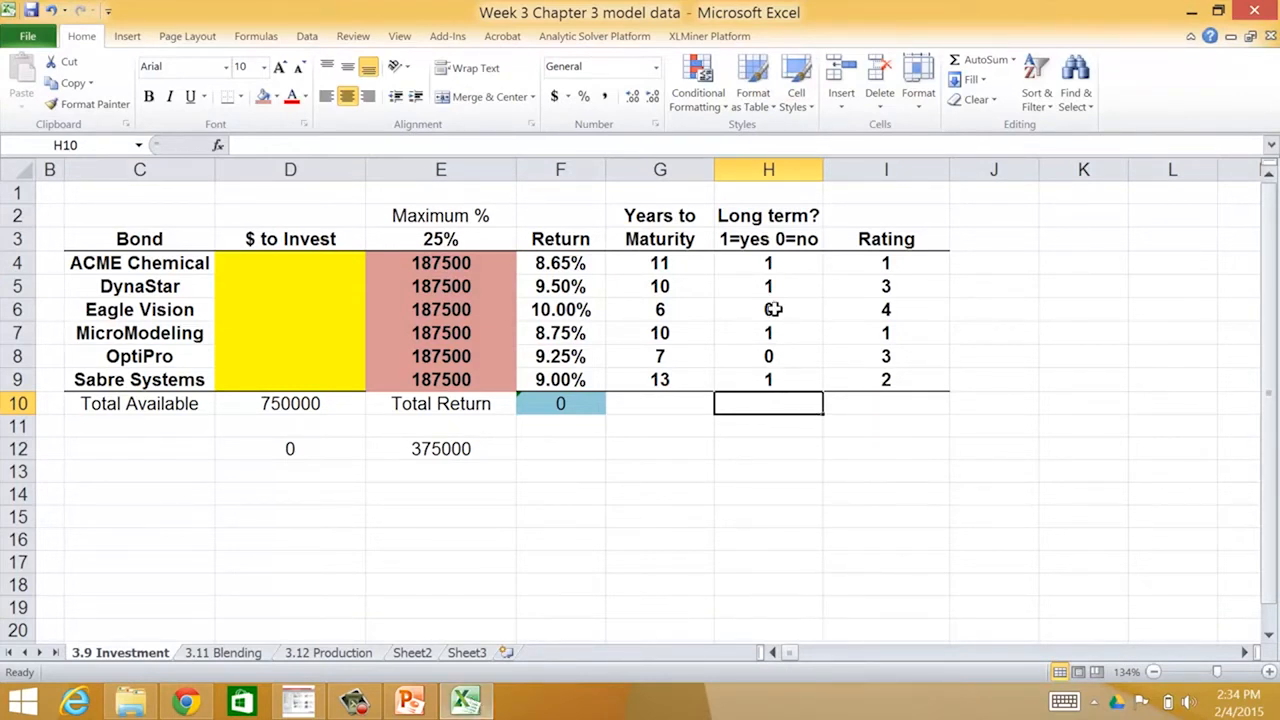
Inspect the long-term flag formulas in H4 and H9 and the existing long-term sum formula in D12
click(762, 265)
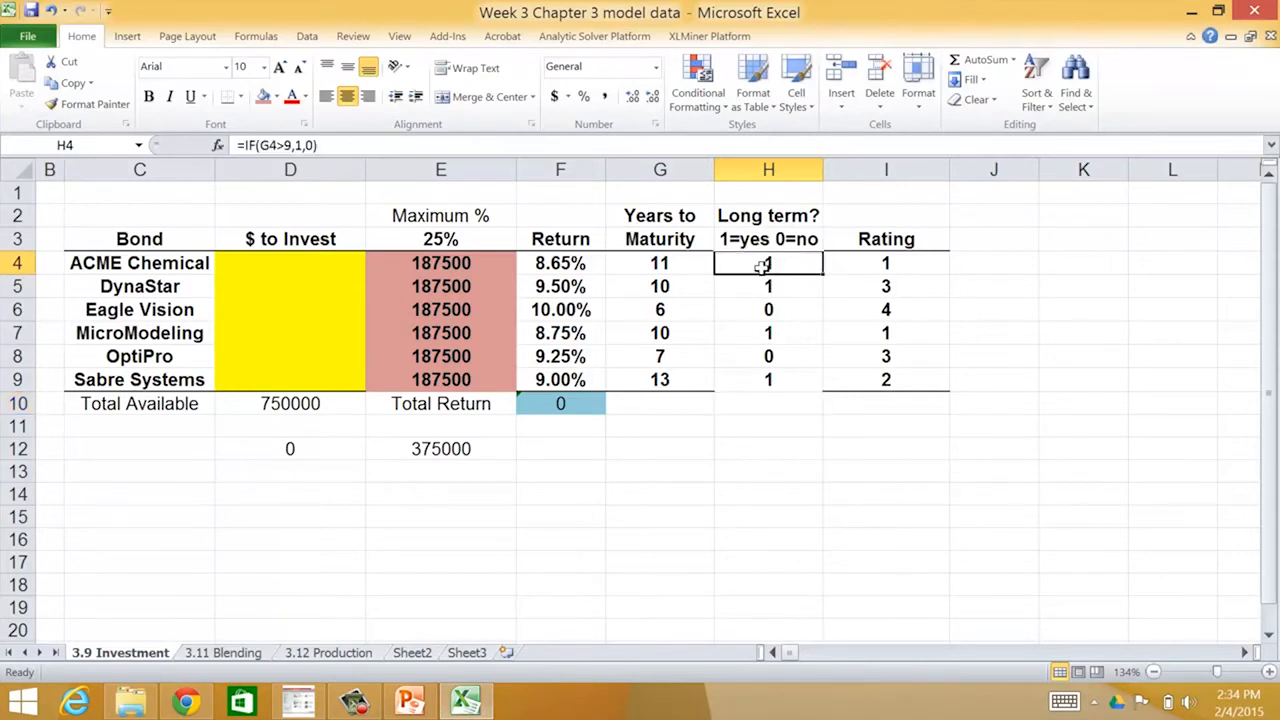
click(750, 382)
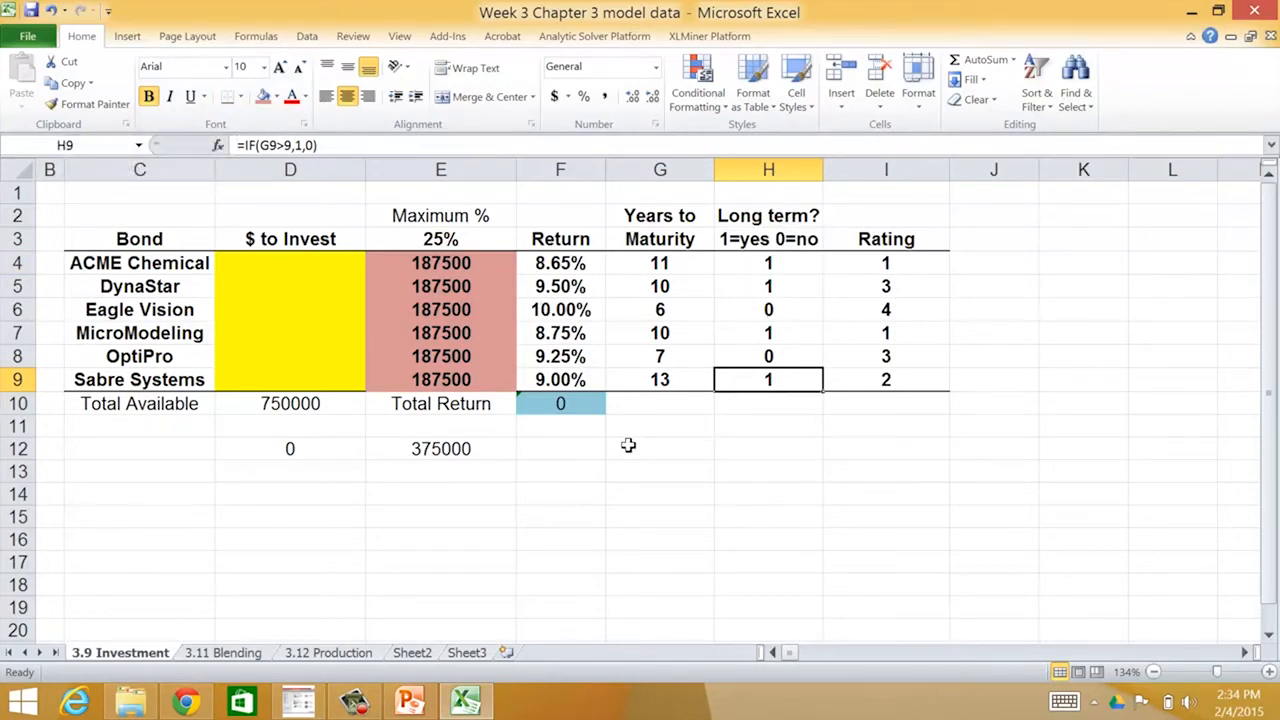
click(274, 451)
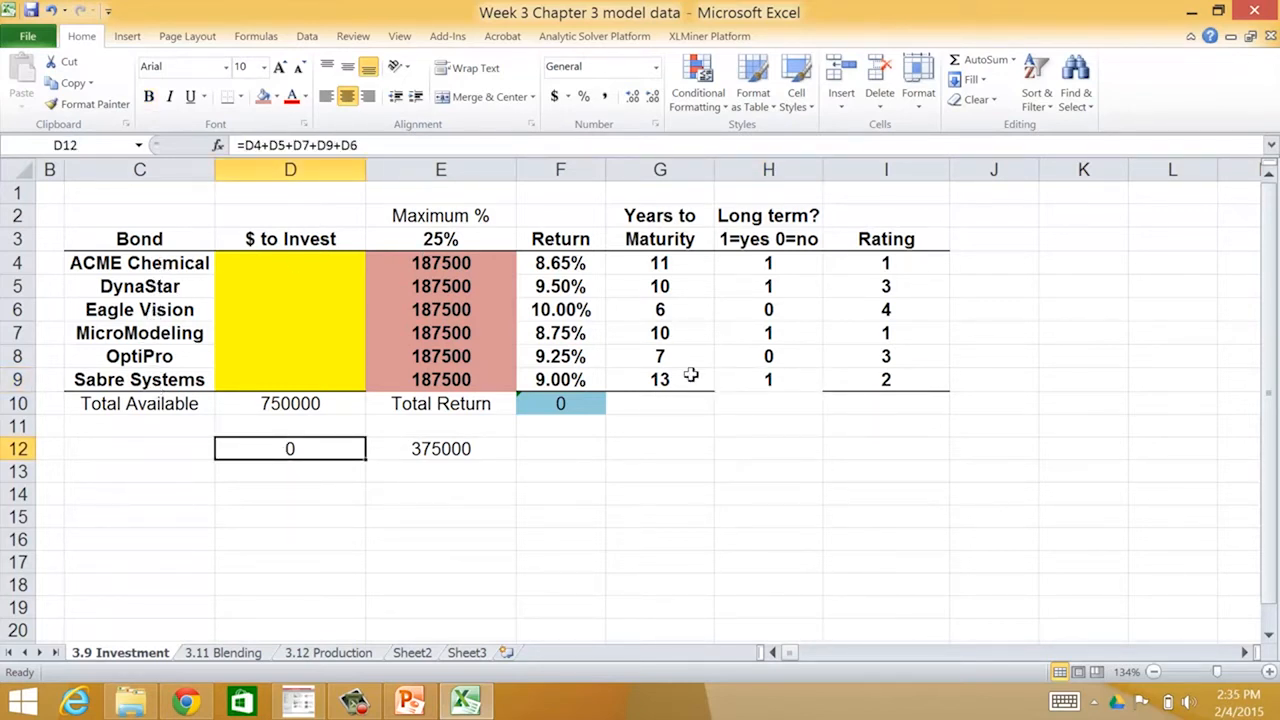
Label cell G10 "Long term total" and widen column G to fit the label
click(655, 398)
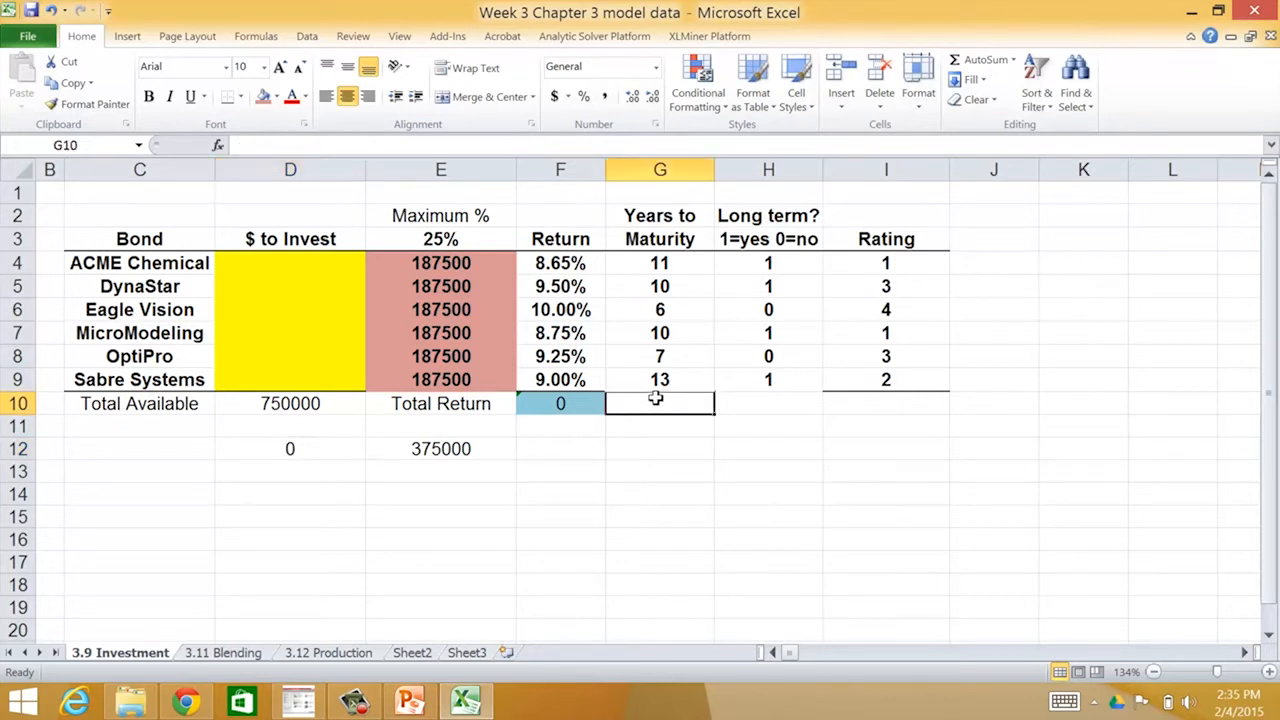
text(Long)
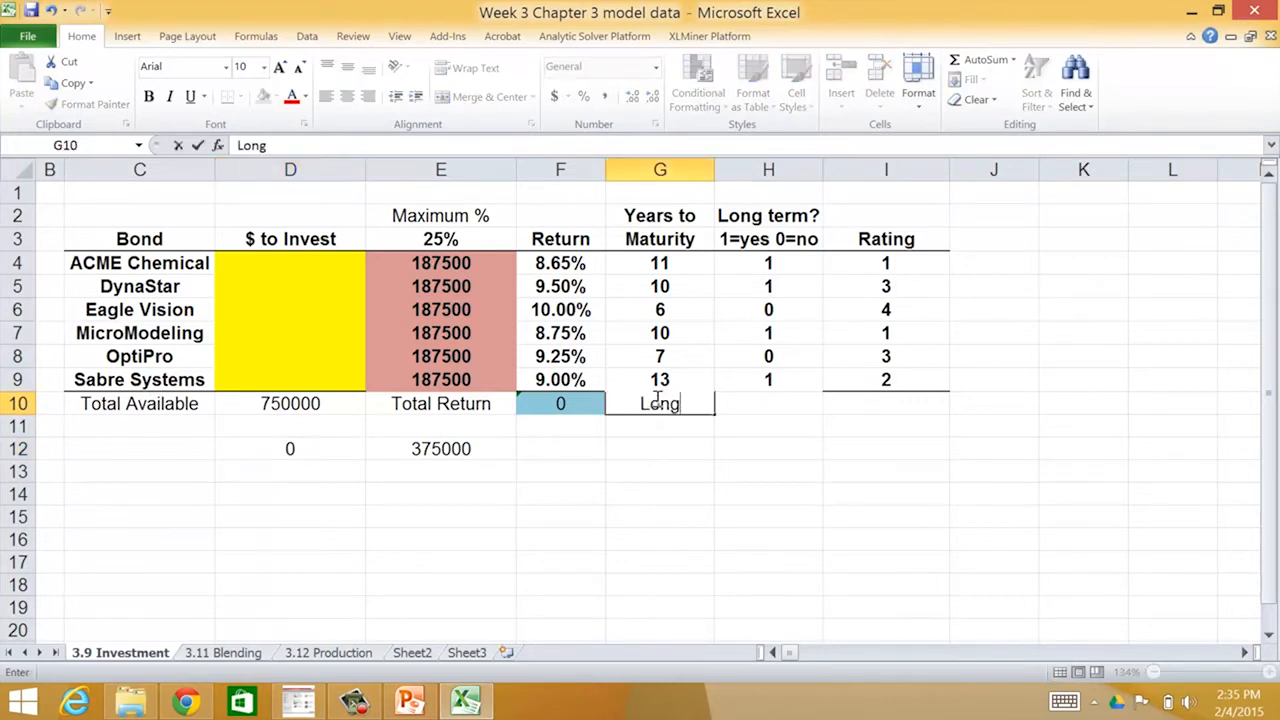
text( term total)
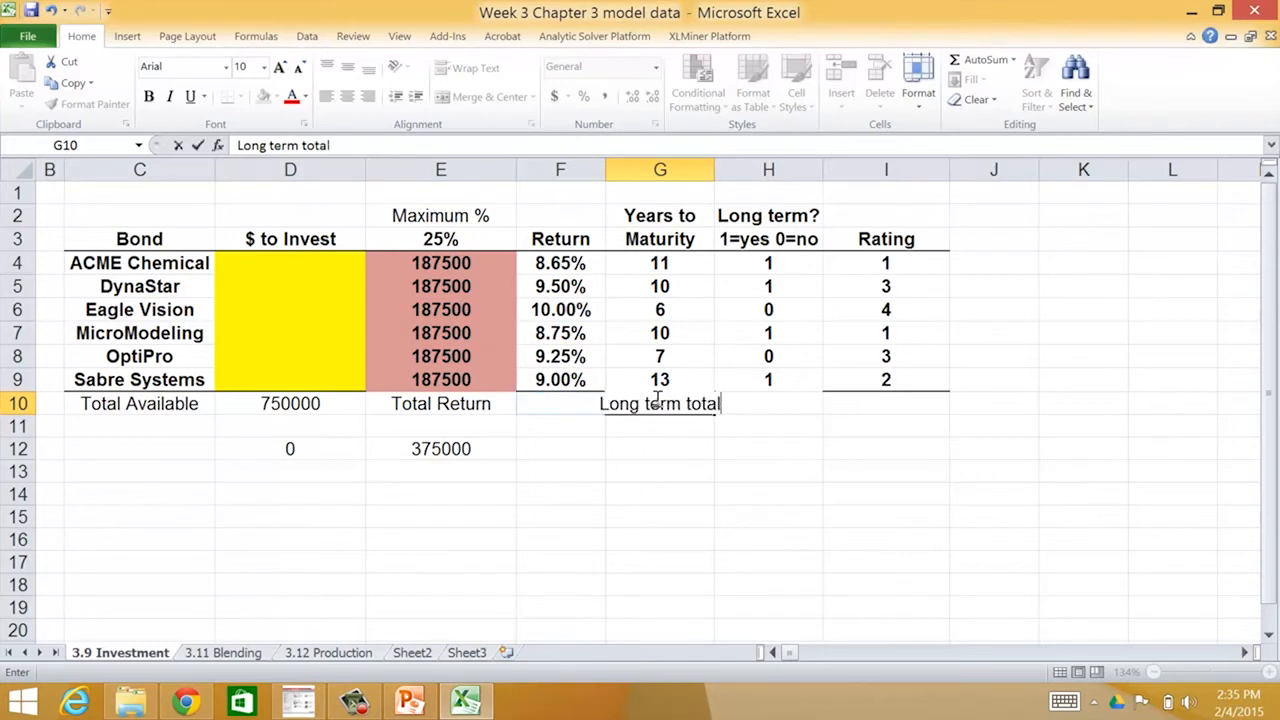
key(Return)
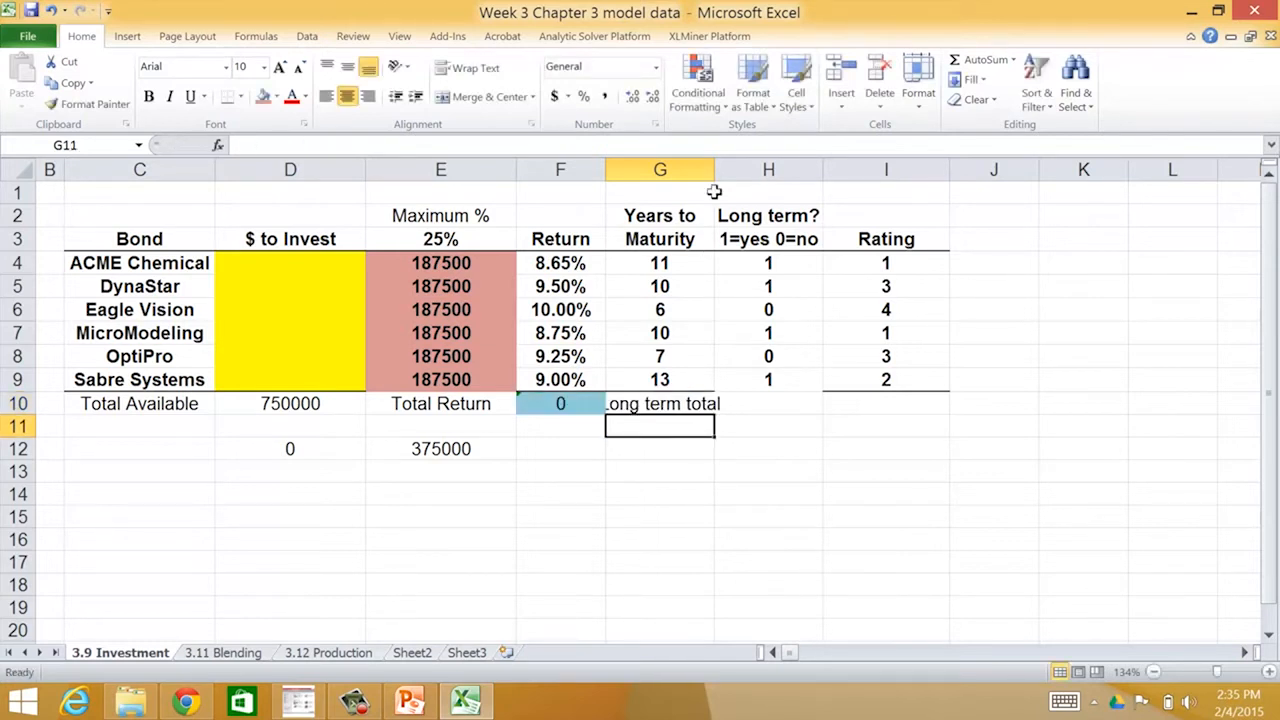
drag(714, 170, 735, 170)
Enter =SUMPRODUCT(D4:D9,H4:H9) in cell H10 to total the dollars invested in long-term bonds
click(770, 401)
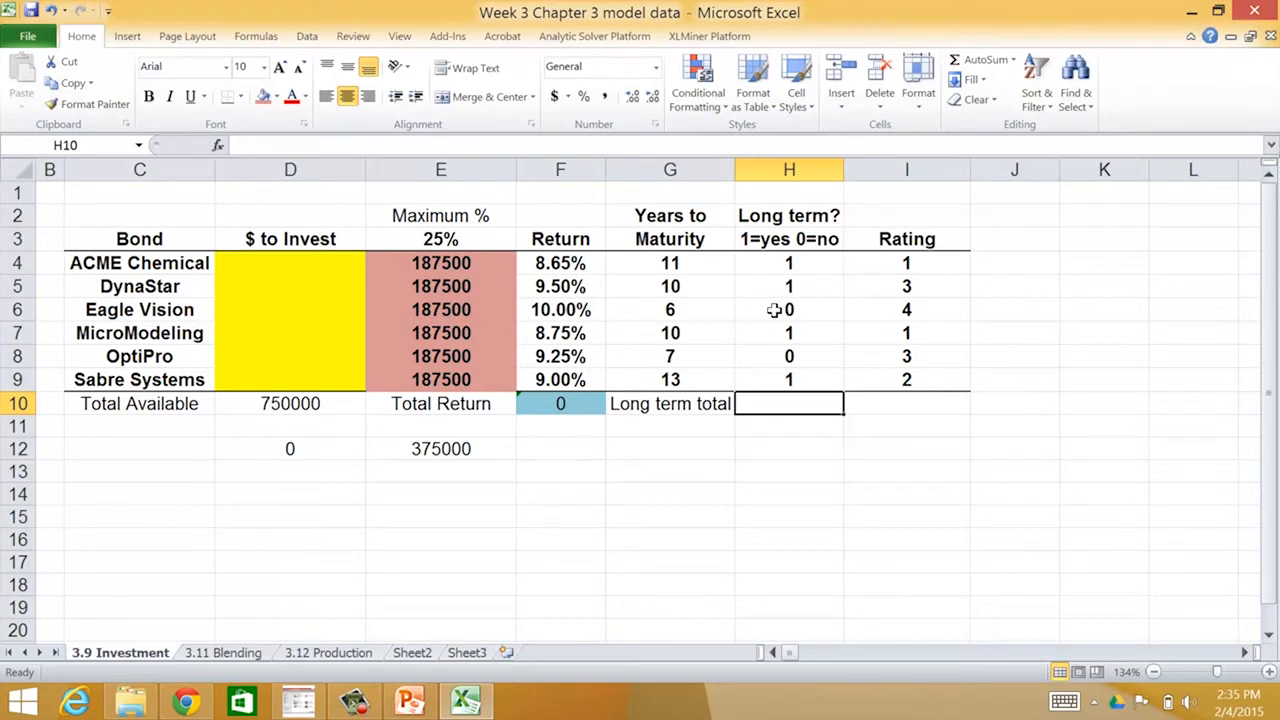
text(=sun)
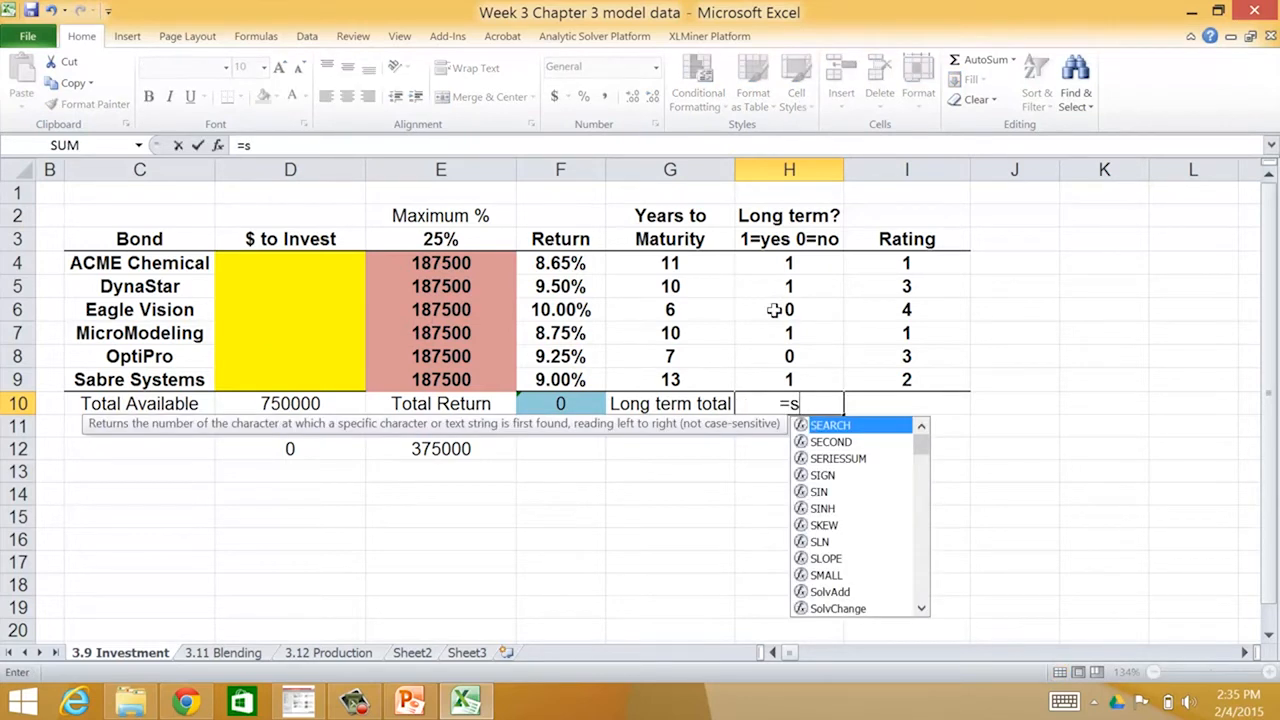
key(BackSpace)
text(mproduct()
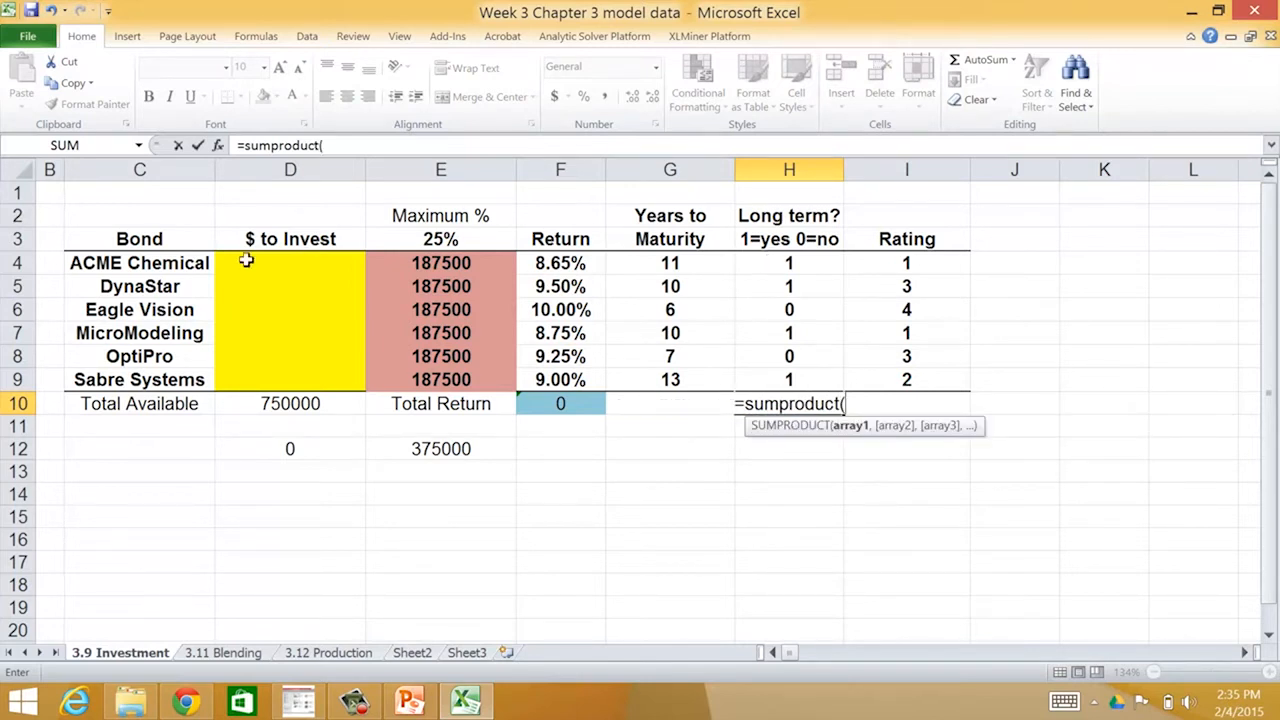
drag(249, 254, 251, 374)
text(,)
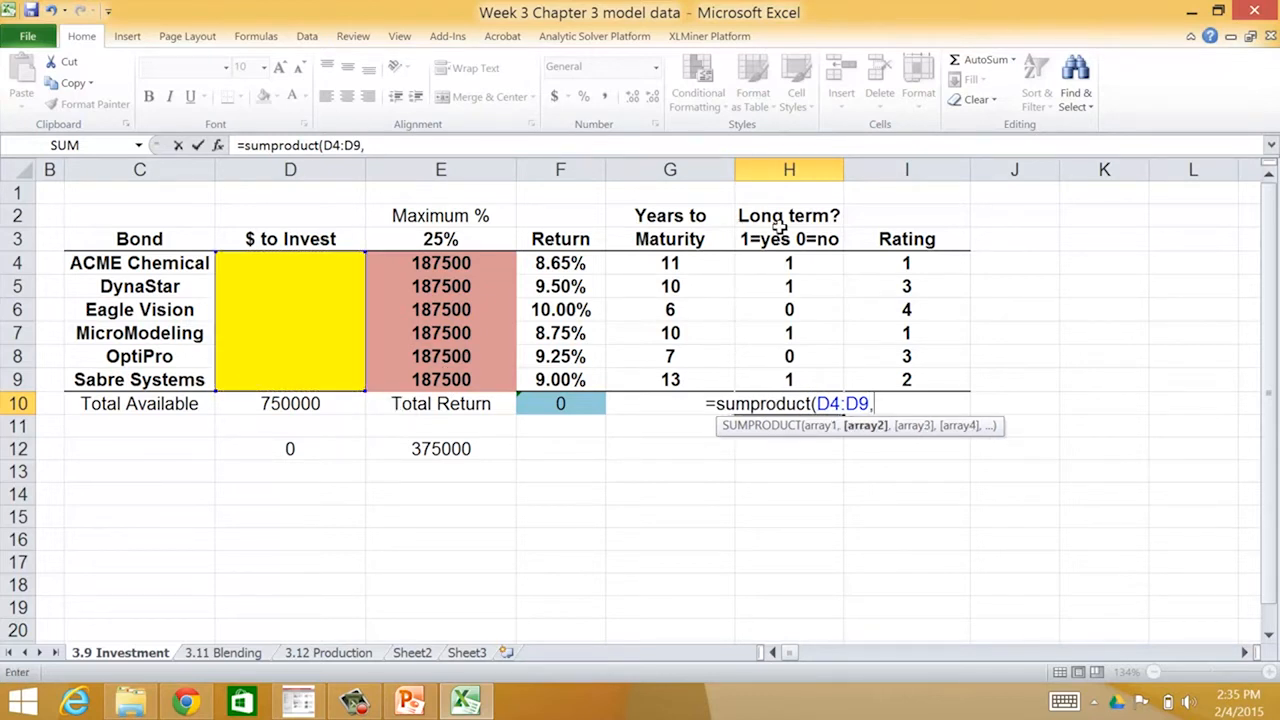
drag(787, 261, 786, 380)
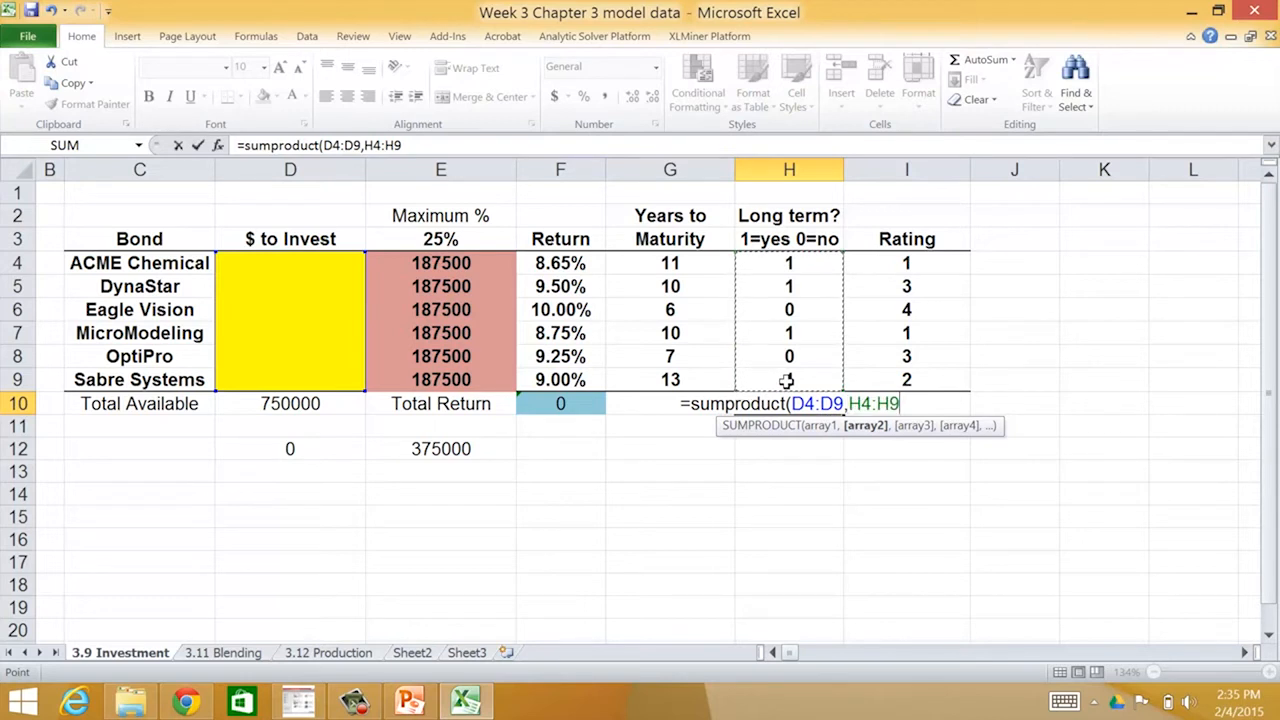
text())
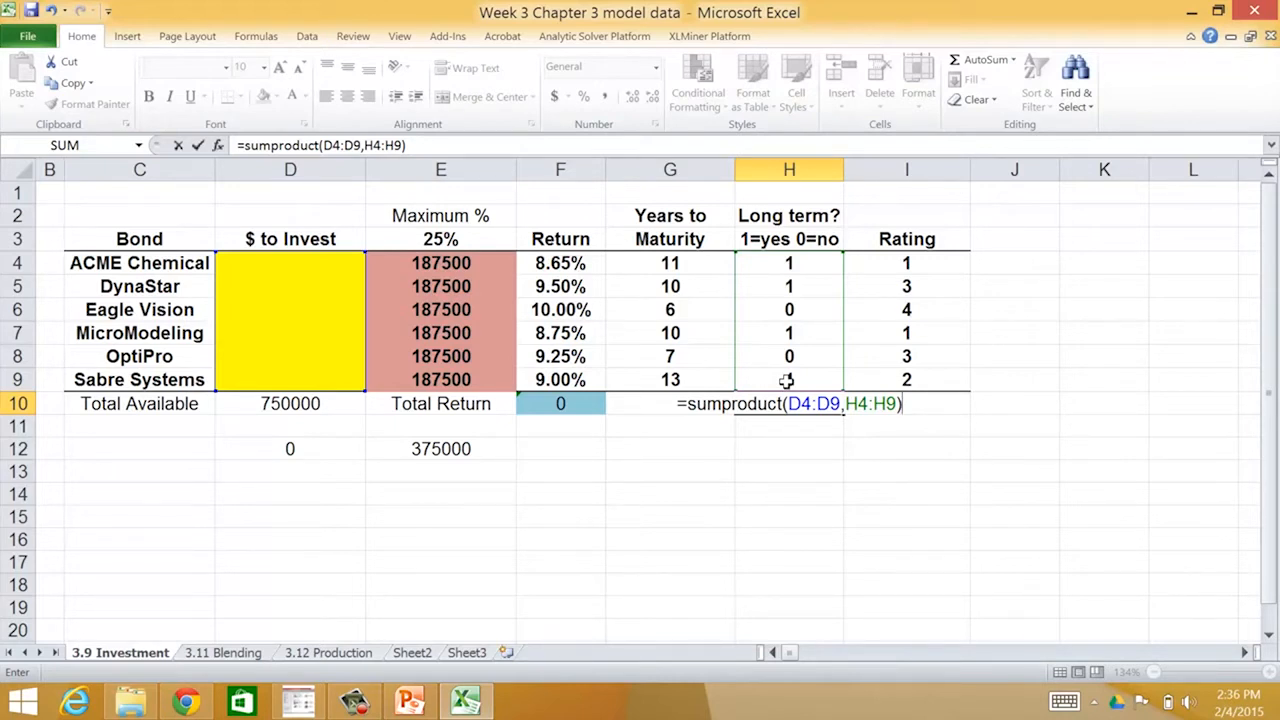
key(Return)
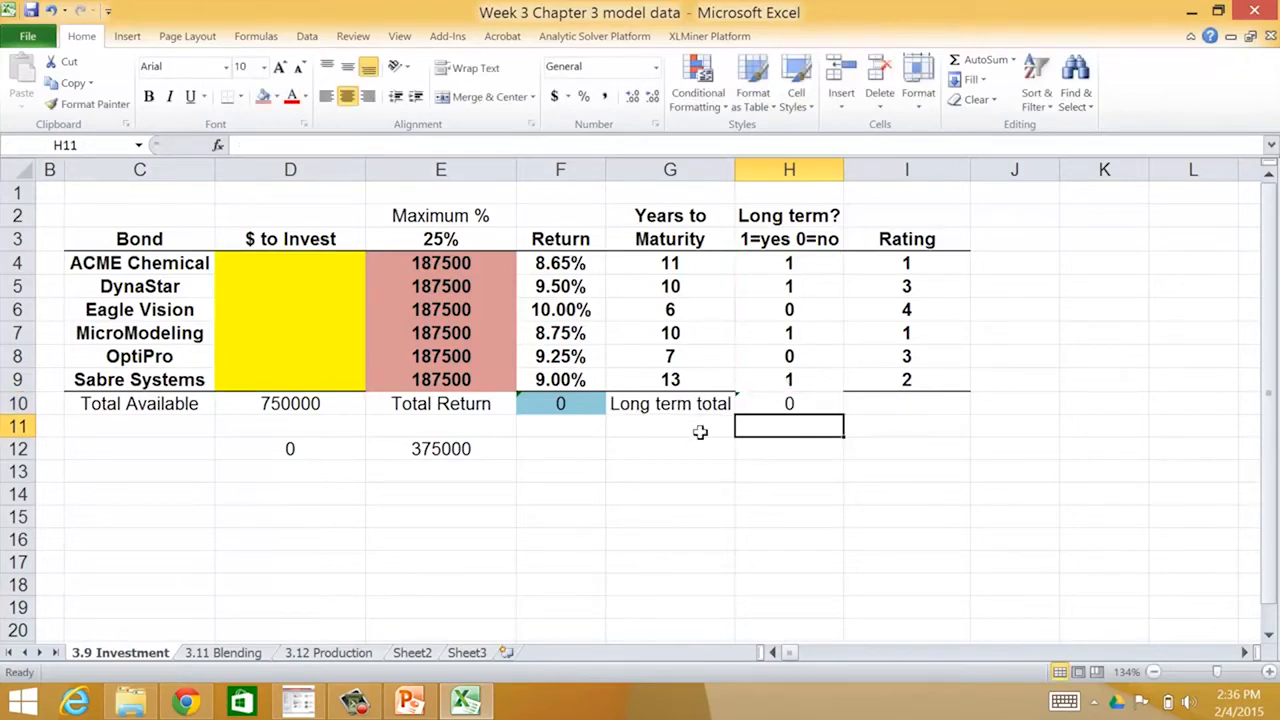
Check the long-term constraint on PowerPoint's Complete Model slide, return to Excel and label cell G11 "Required"
click(411, 702)
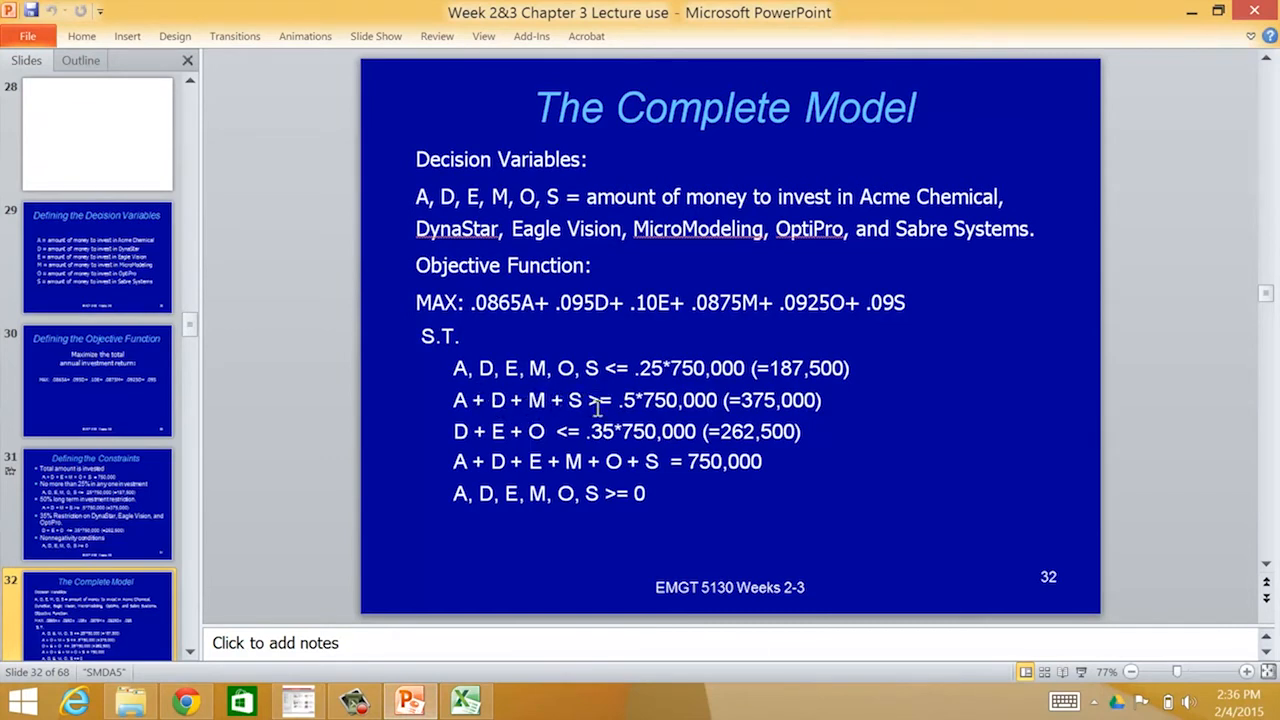
click(466, 702)
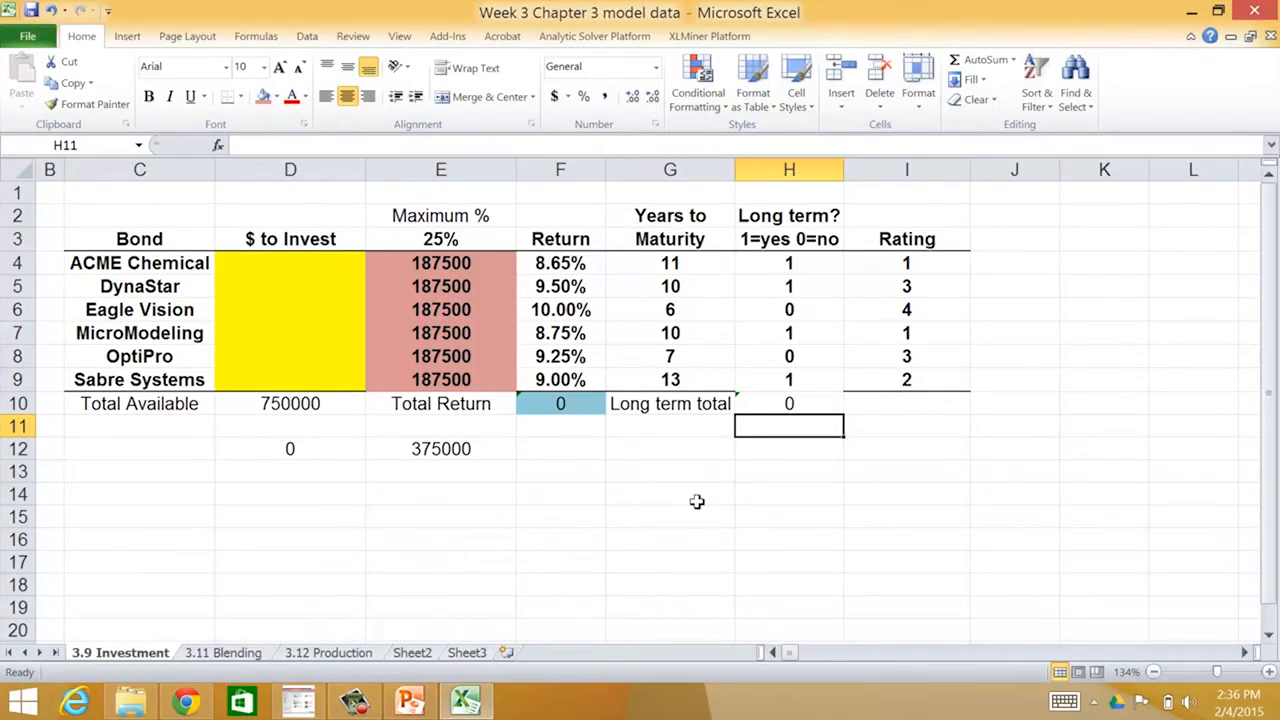
click(658, 428)
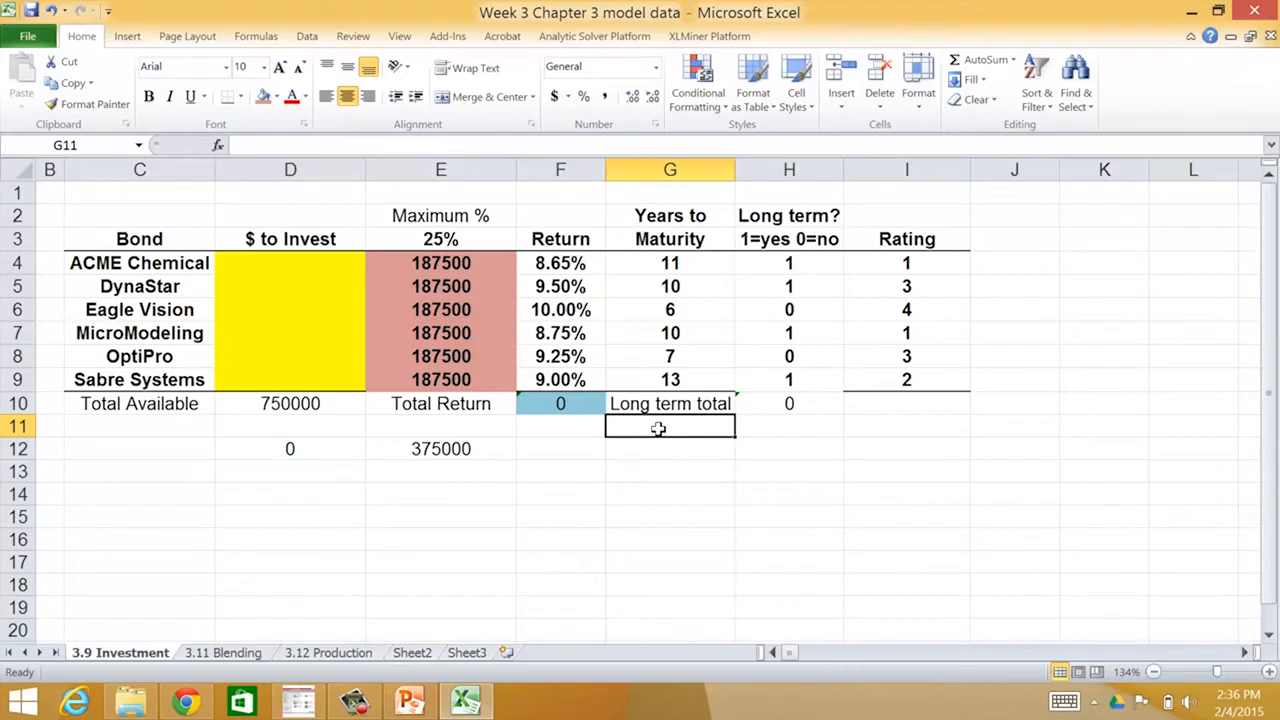
text(Required)
key(Tab)
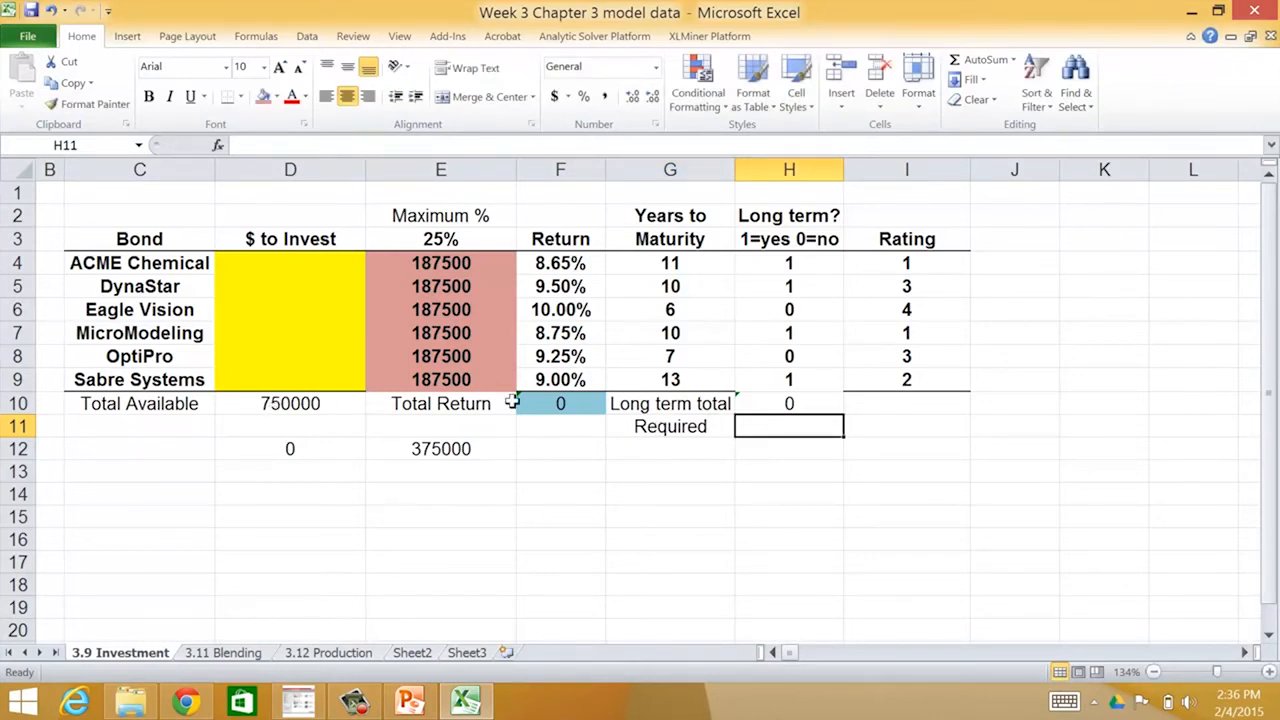
Enter the 50% long-term requirement in cell G12, under the Required label
click(669, 447)
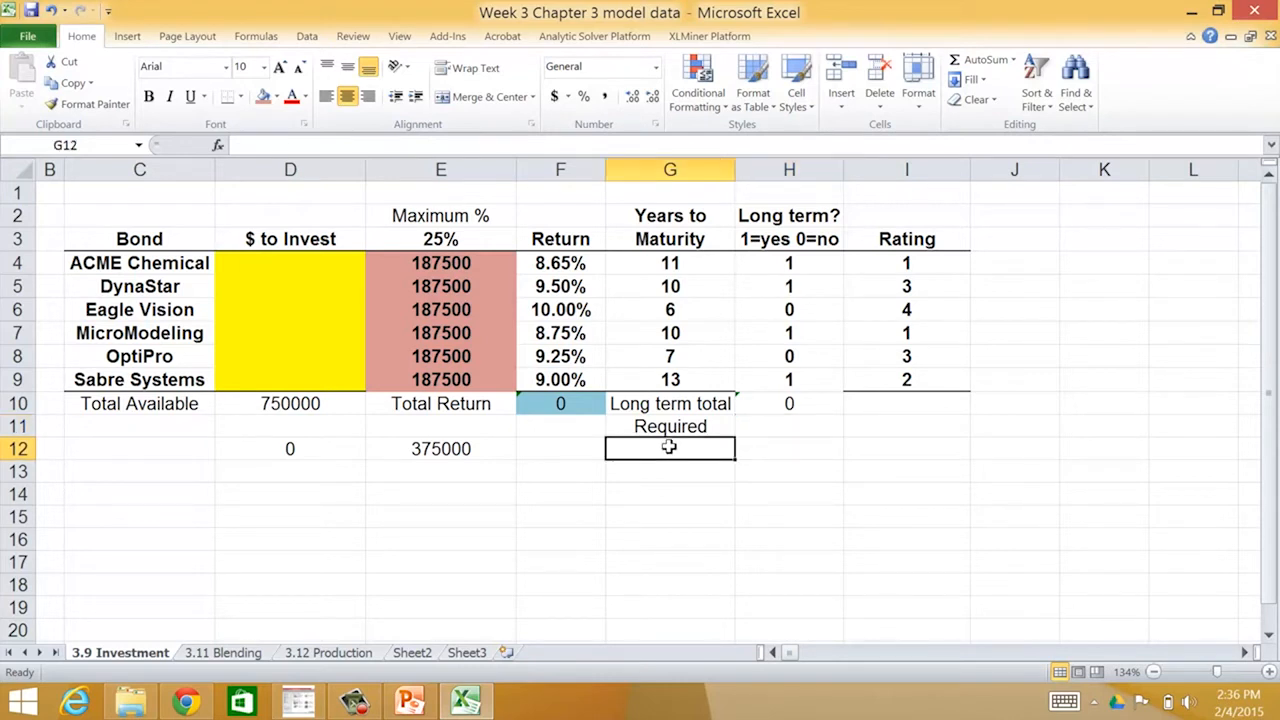
text(()
key(BackSpace)
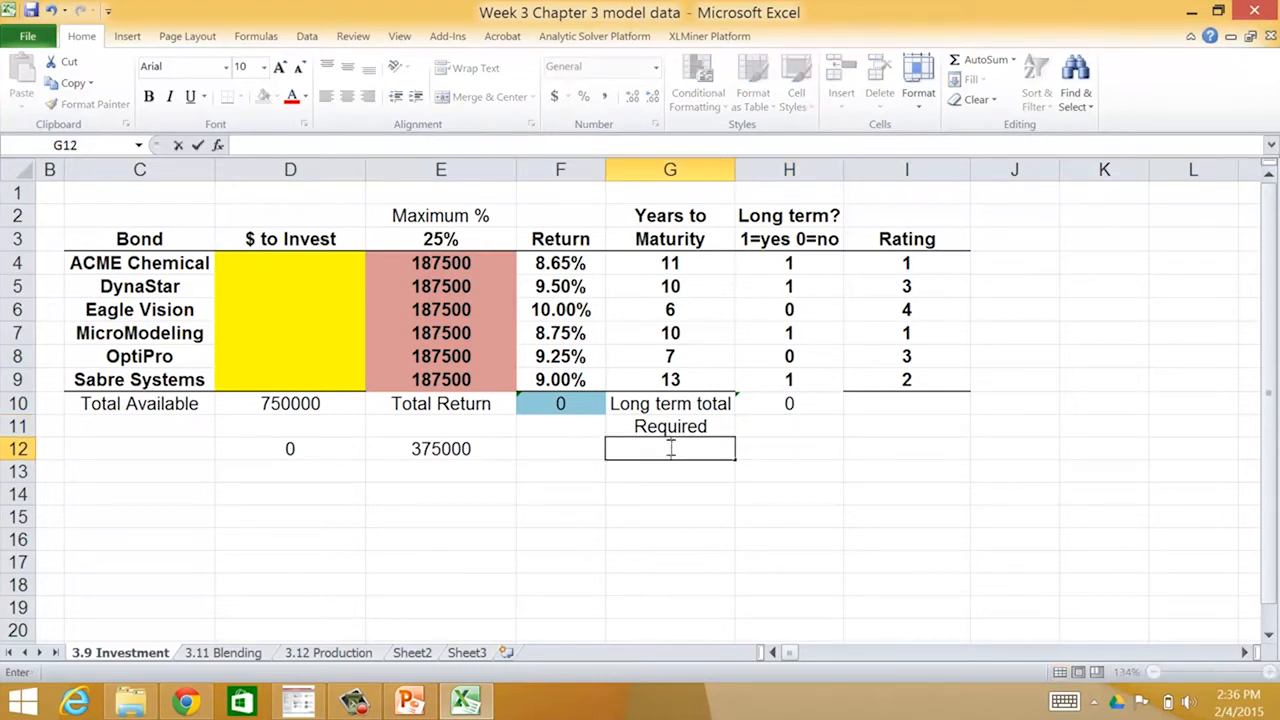
text(50%)
key(Return)
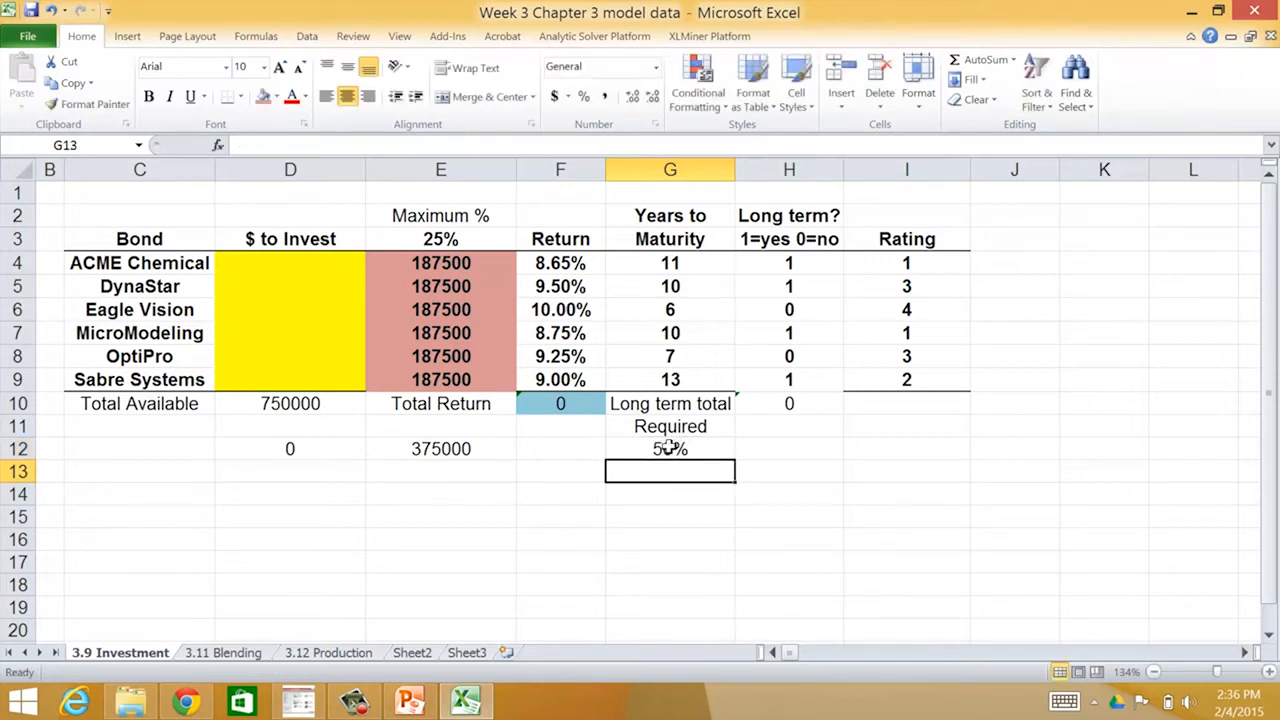
Enter =D10*G12 in cell H11 to calculate the required long-term investment amount
click(793, 428)
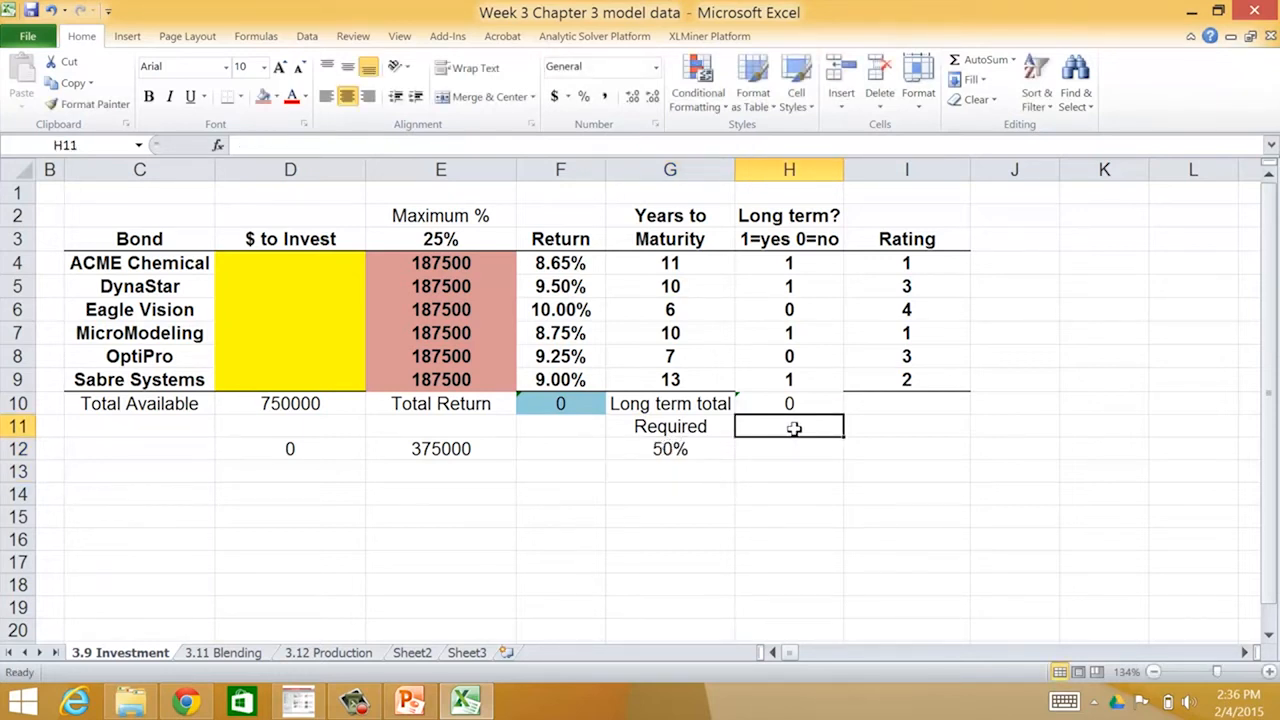
text(=)
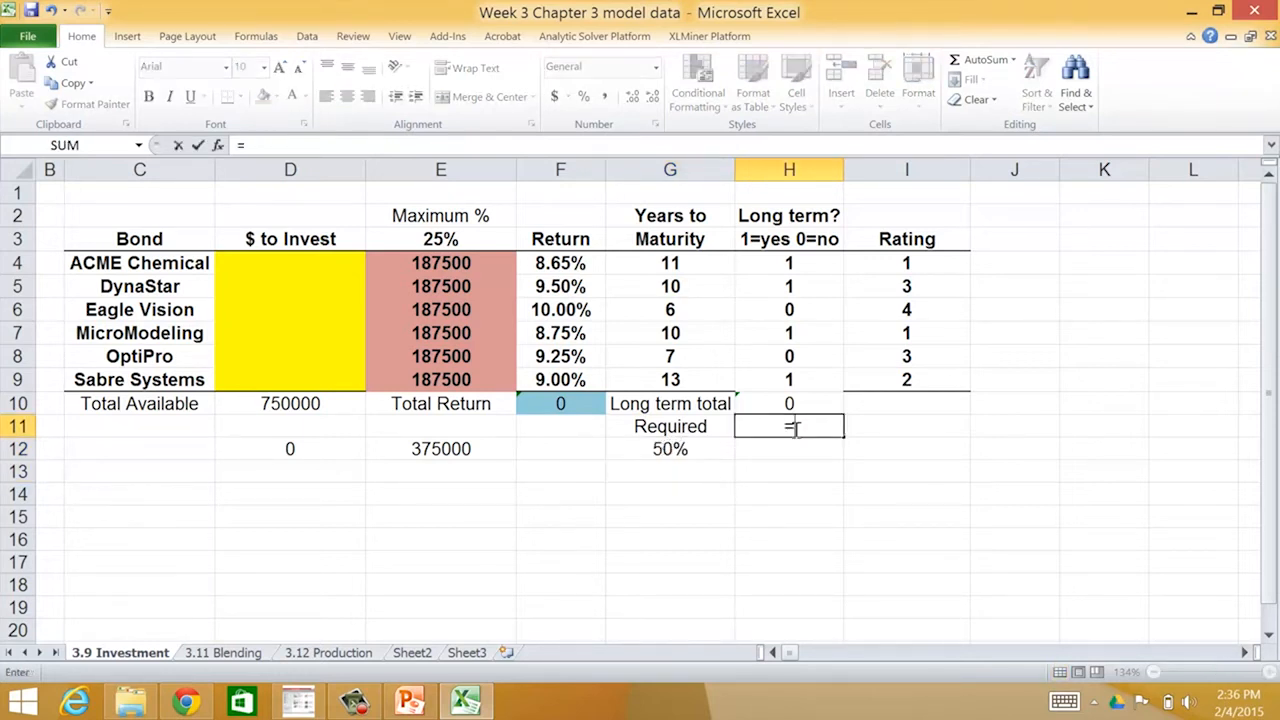
click(289, 403)
text(*)
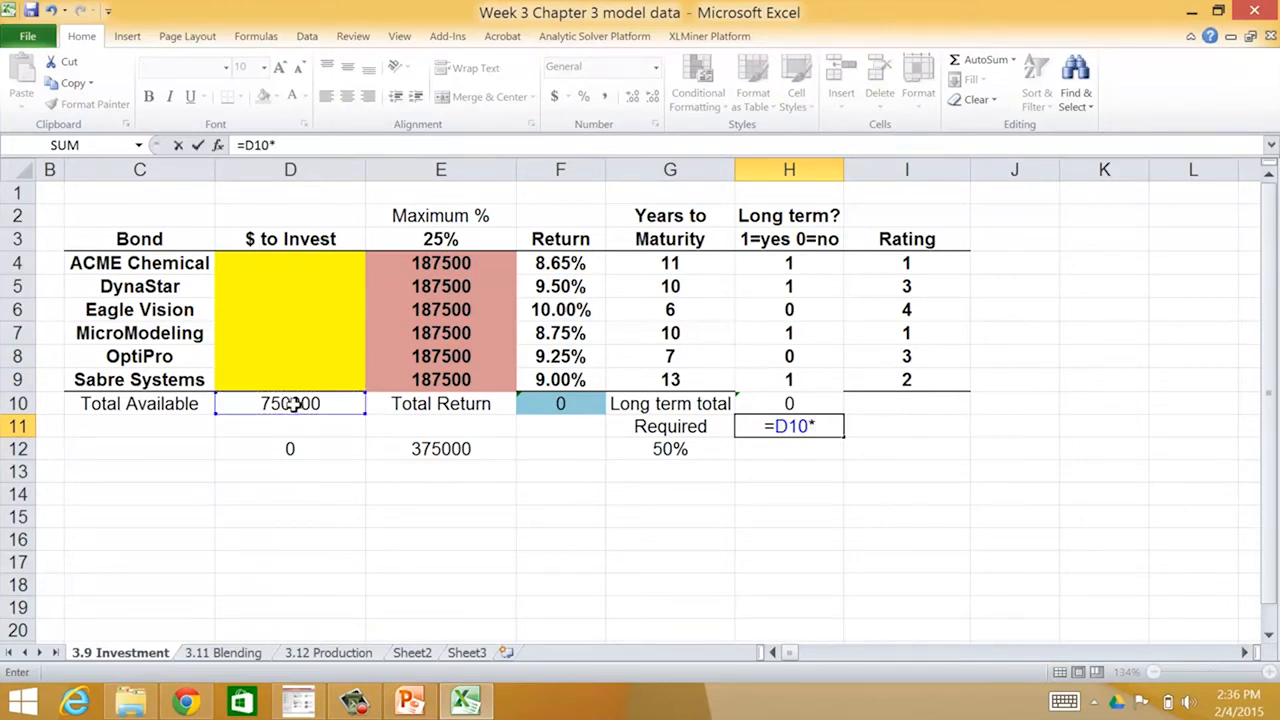
click(660, 449)
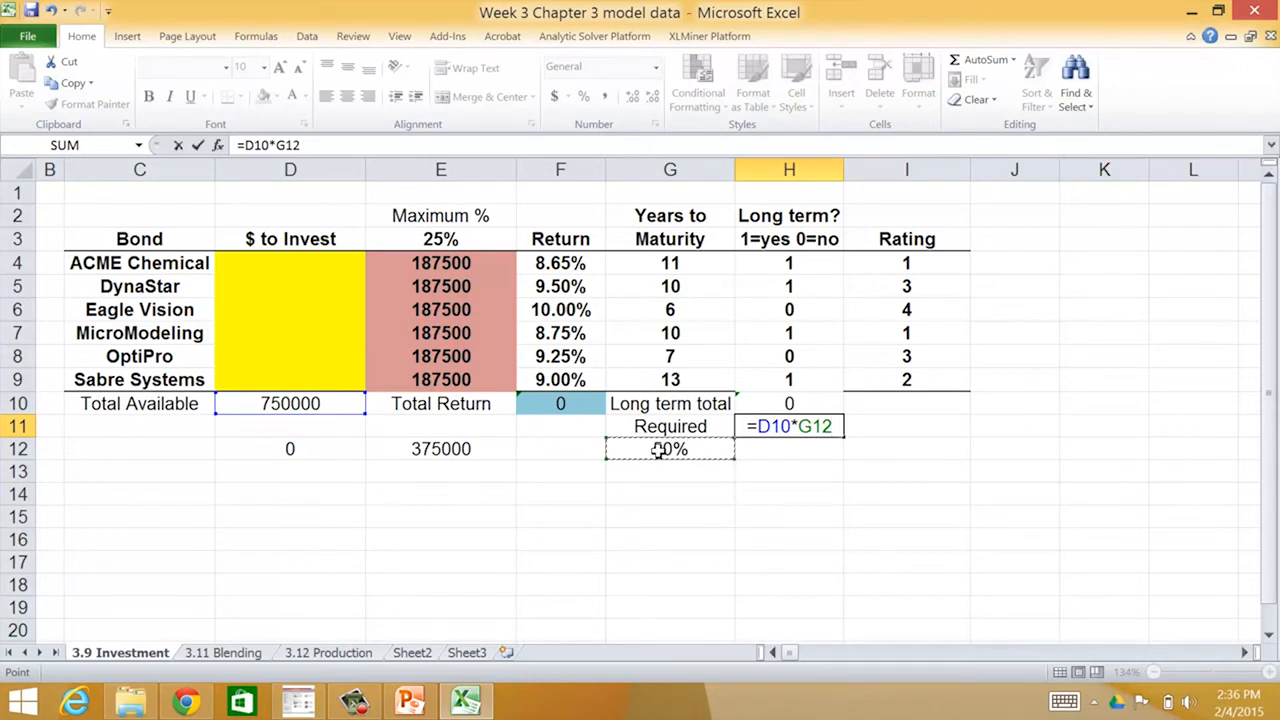
mouse_move(1244, 368)
key(Return)
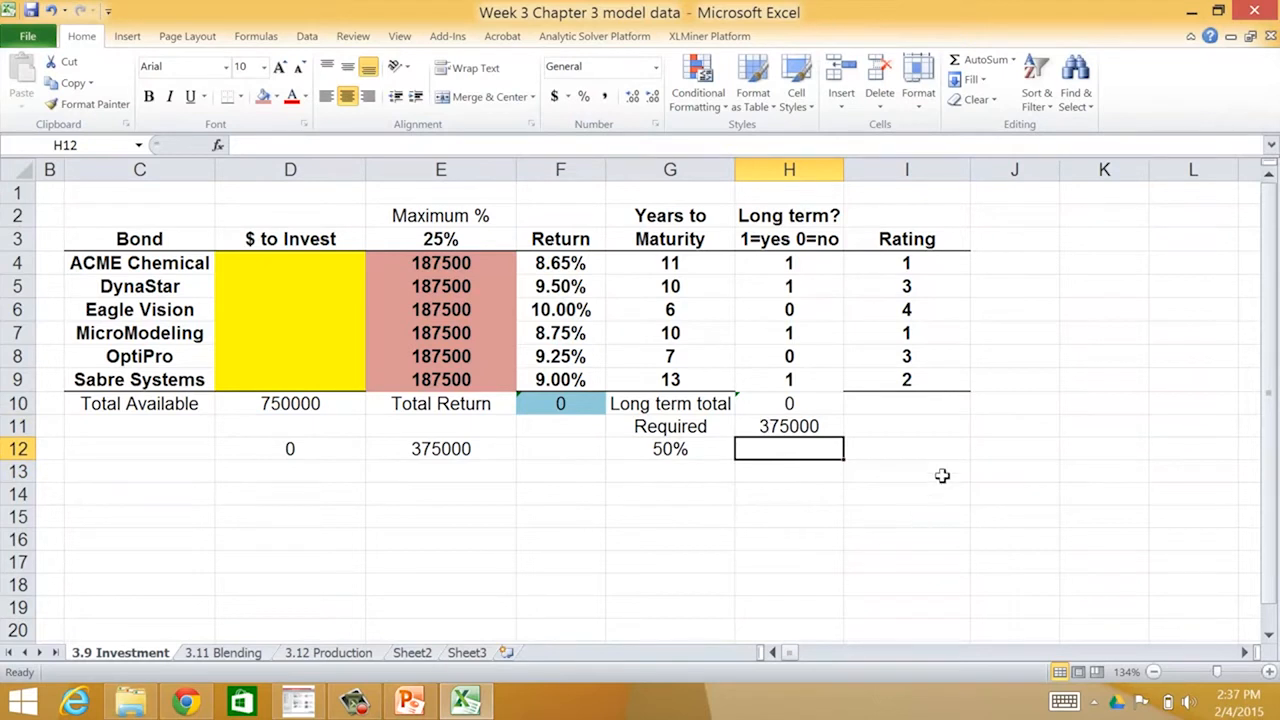
Fill the long-term total in H10 with light red and the required amount in H11 with a darker light red
click(790, 404)
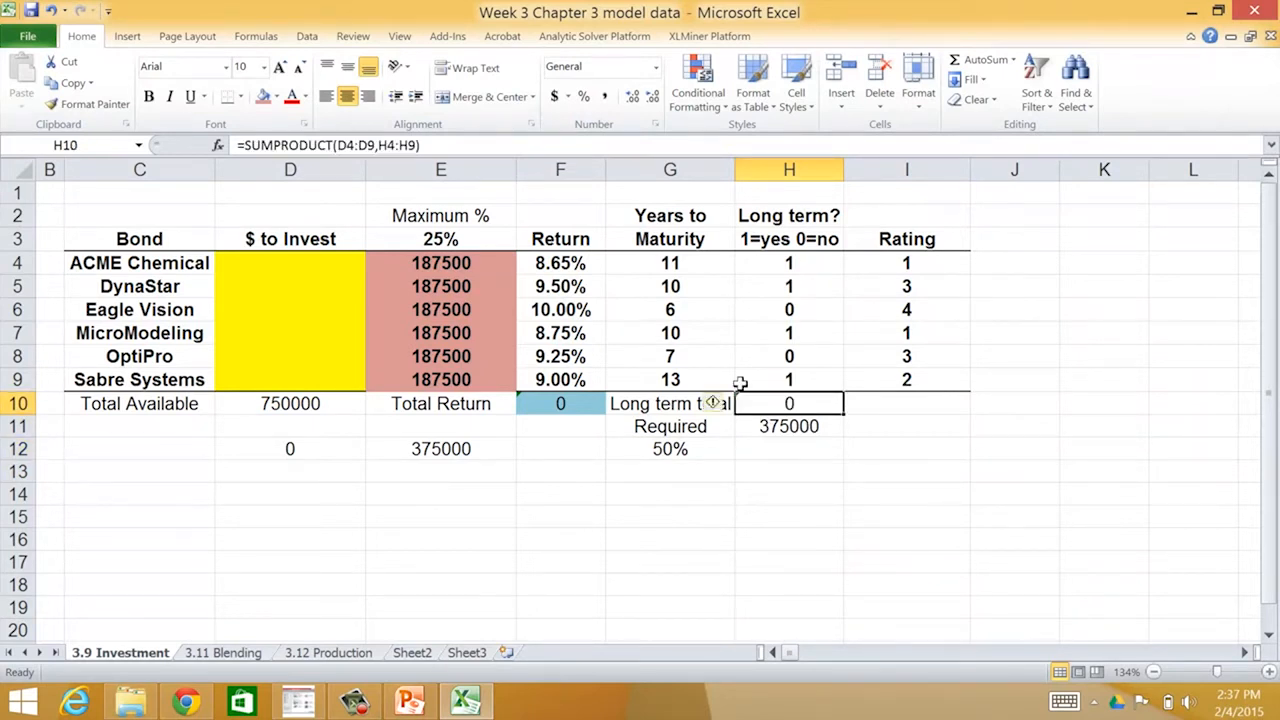
click(277, 97)
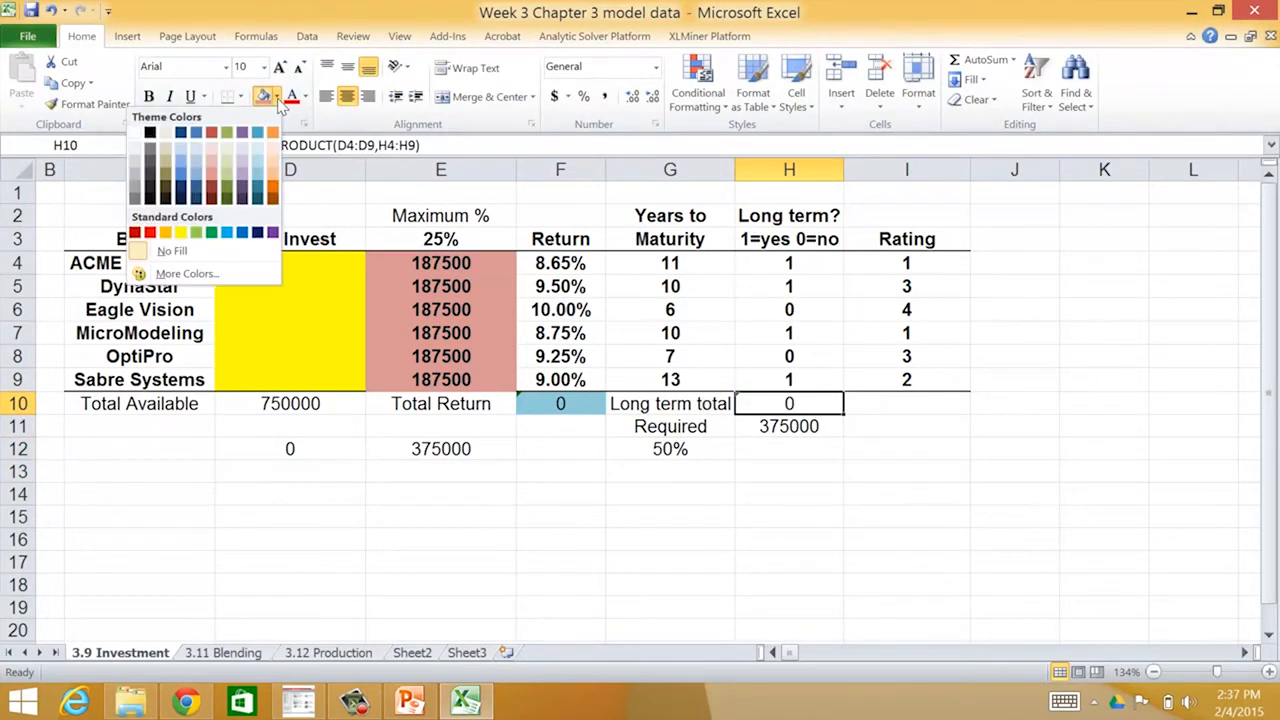
click(211, 167)
click(808, 426)
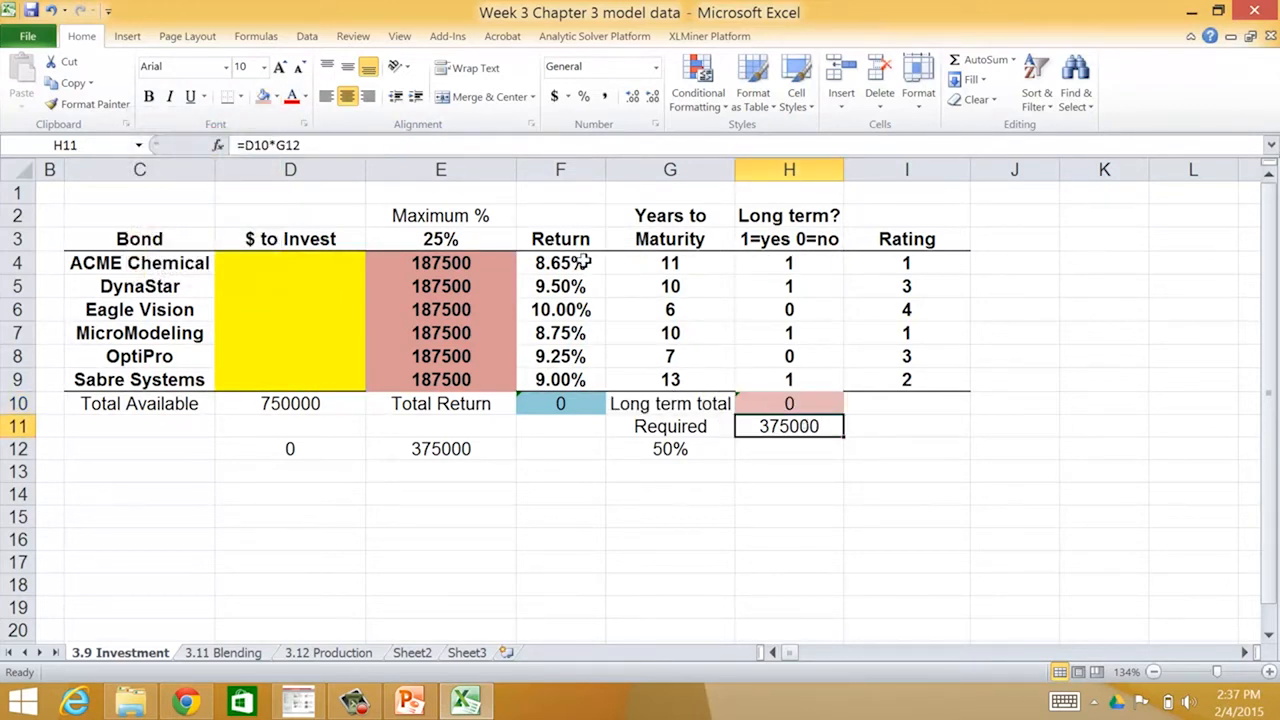
click(277, 97)
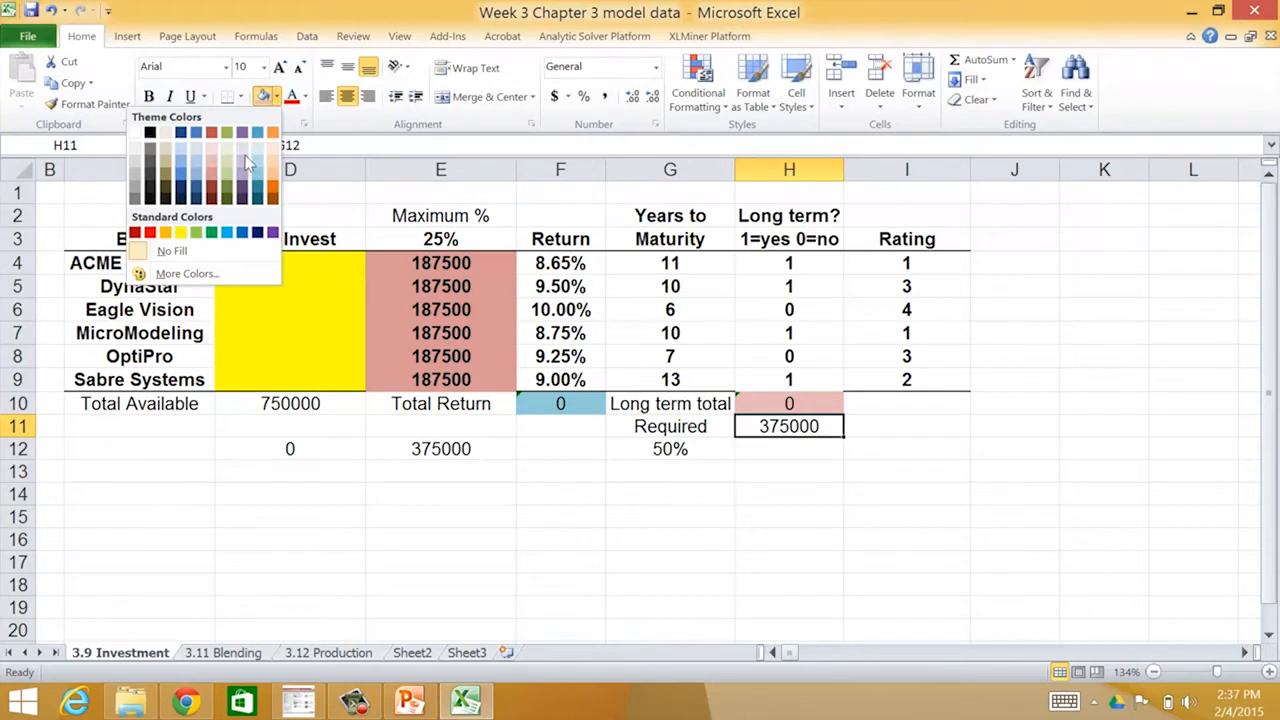
click(210, 177)
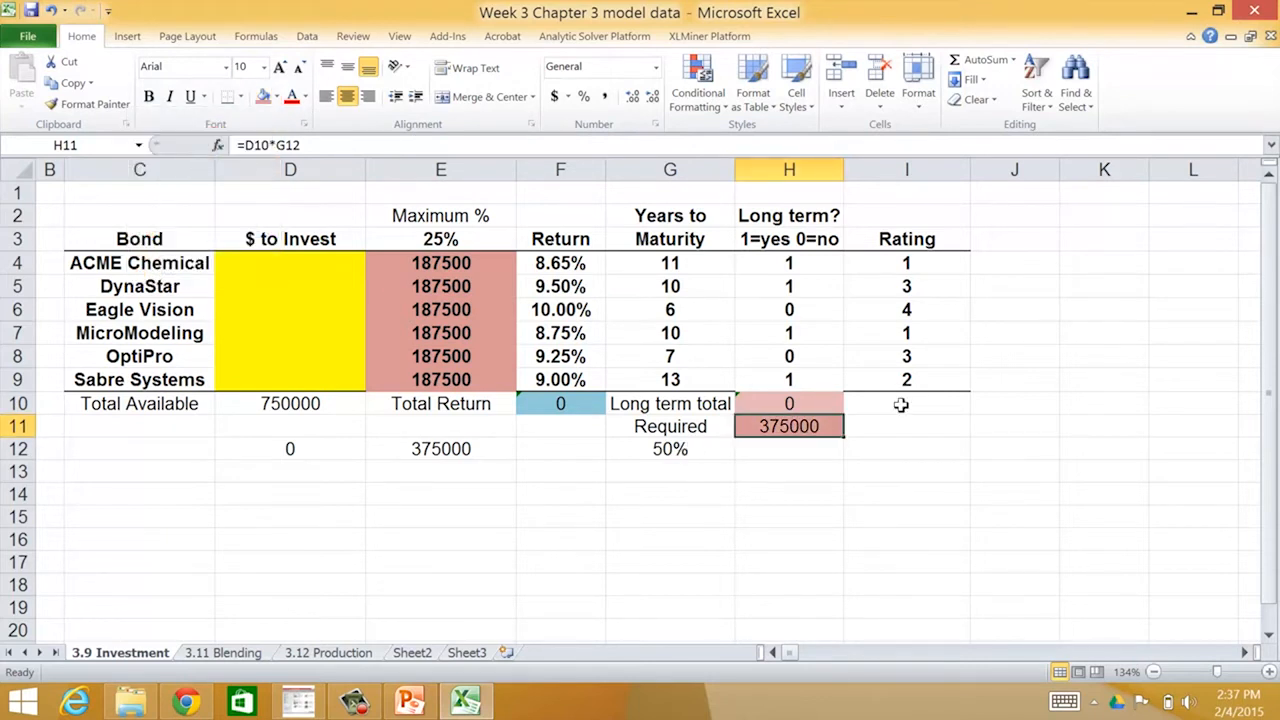
click(912, 442)
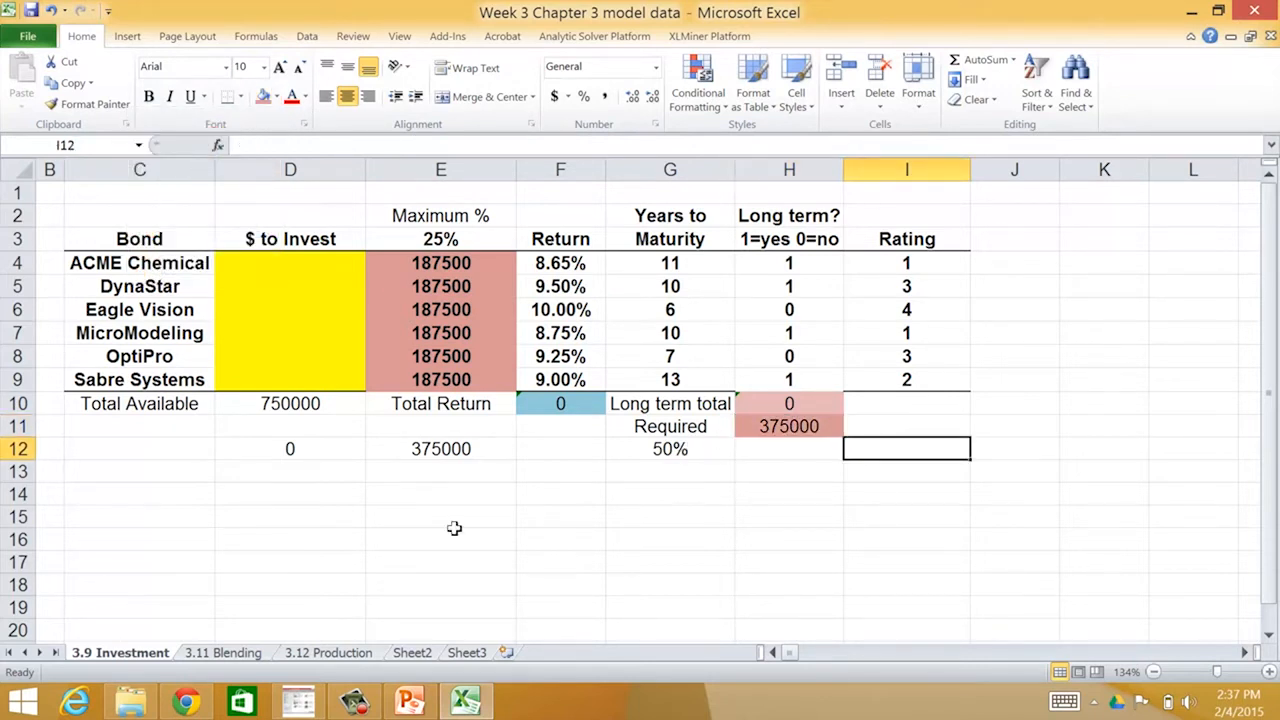
Switch to PowerPoint and present slide 26, "3.9 An Investment Problem", full screen to read the investment restrictions
click(409, 700)
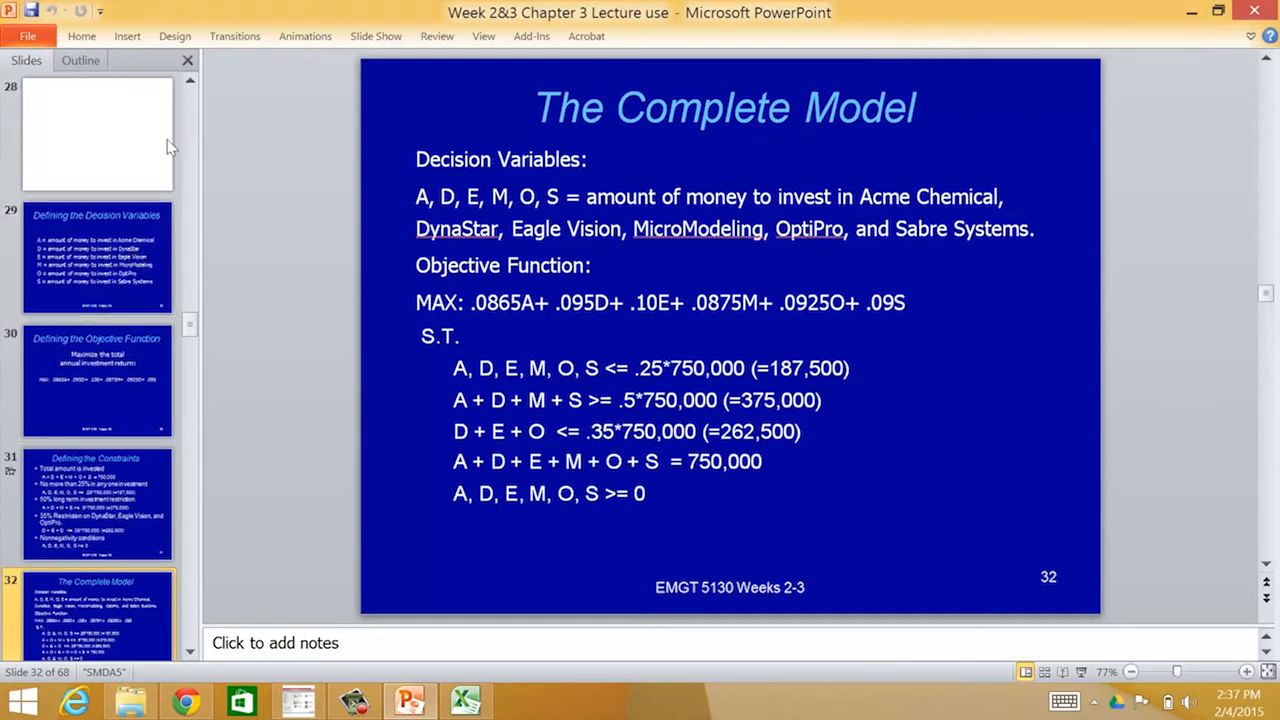
scroll(168, 146, up, 3)
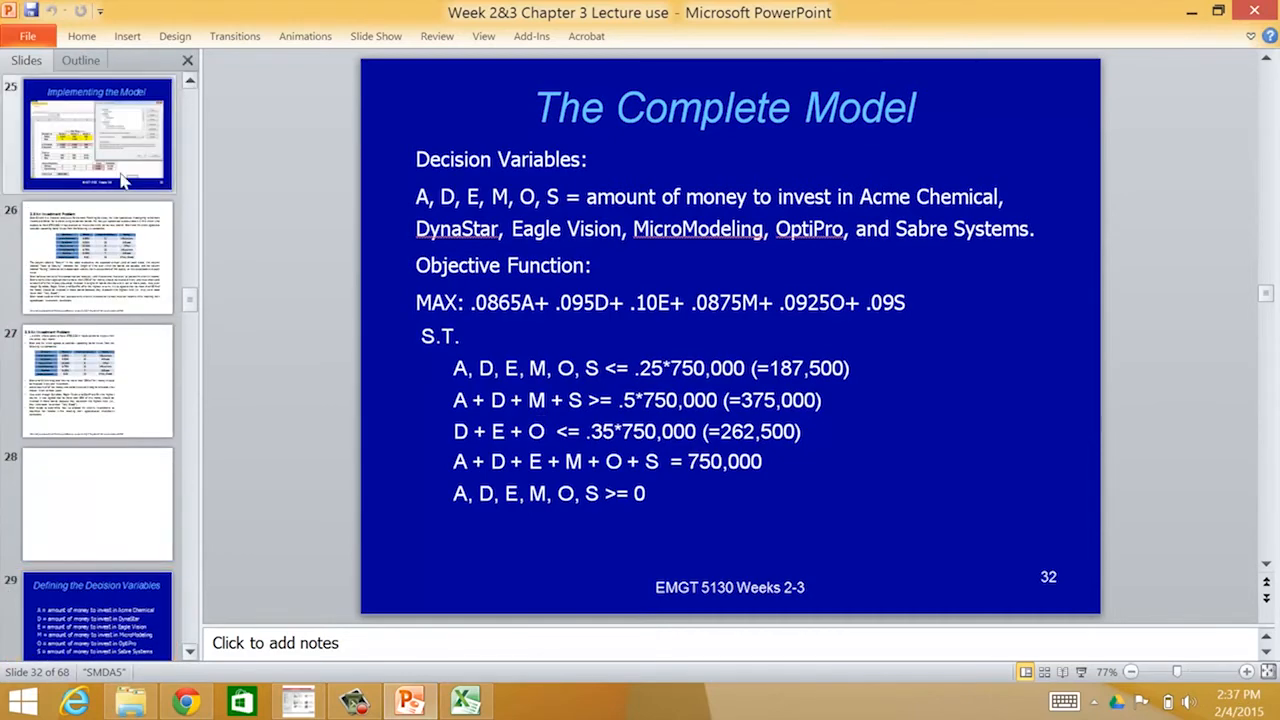
click(106, 242)
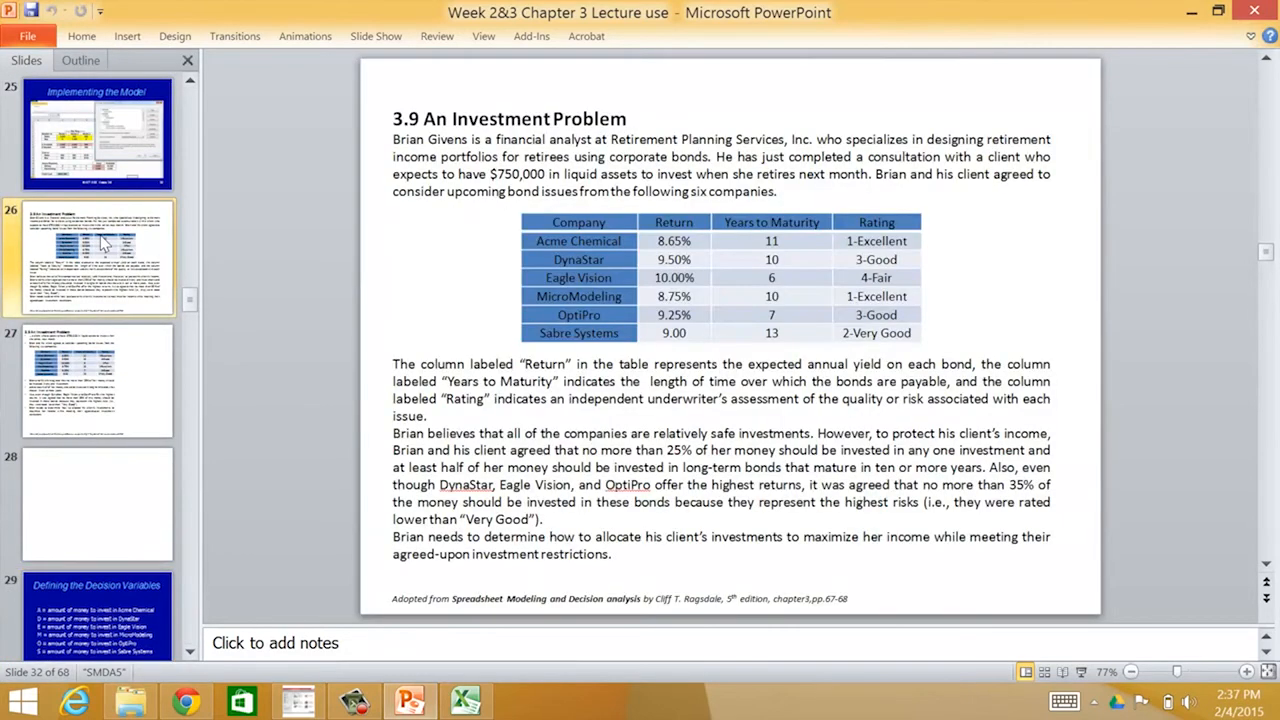
click(1080, 674)
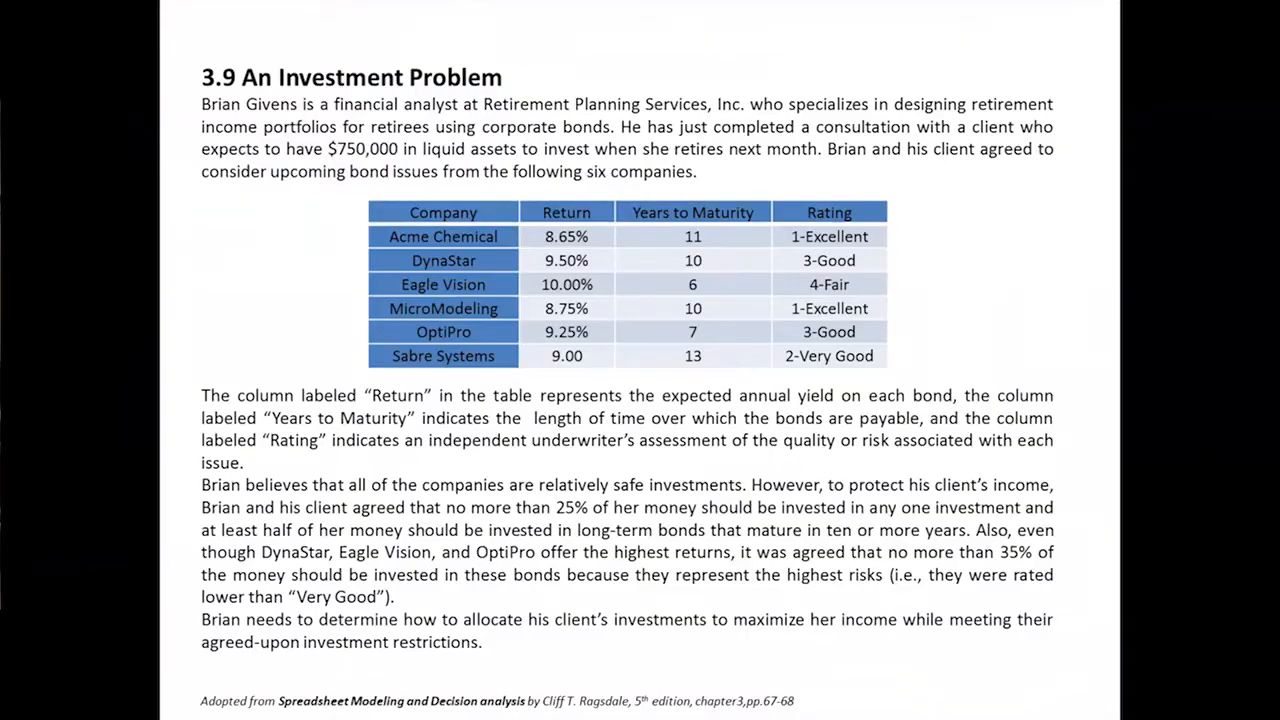
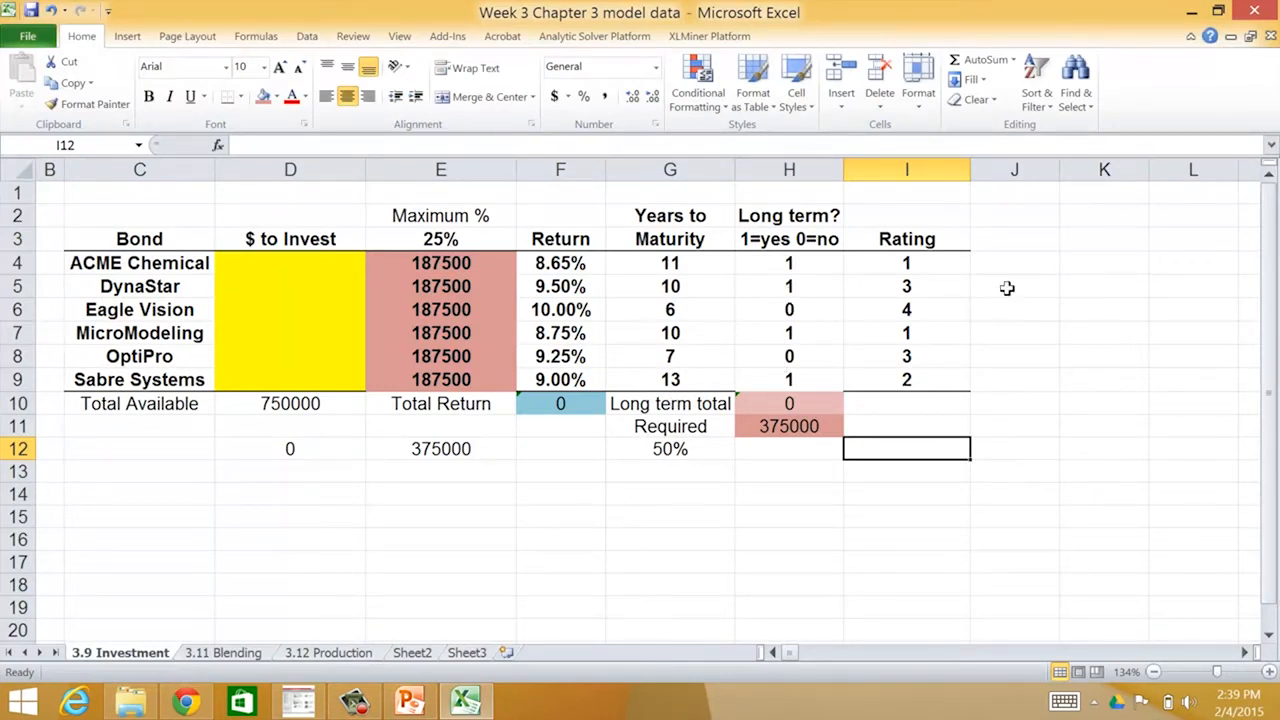
Add a risk flag heading in column J with "Risky?" in J2 and "1=yes 0=no" in J3
click(1010, 214)
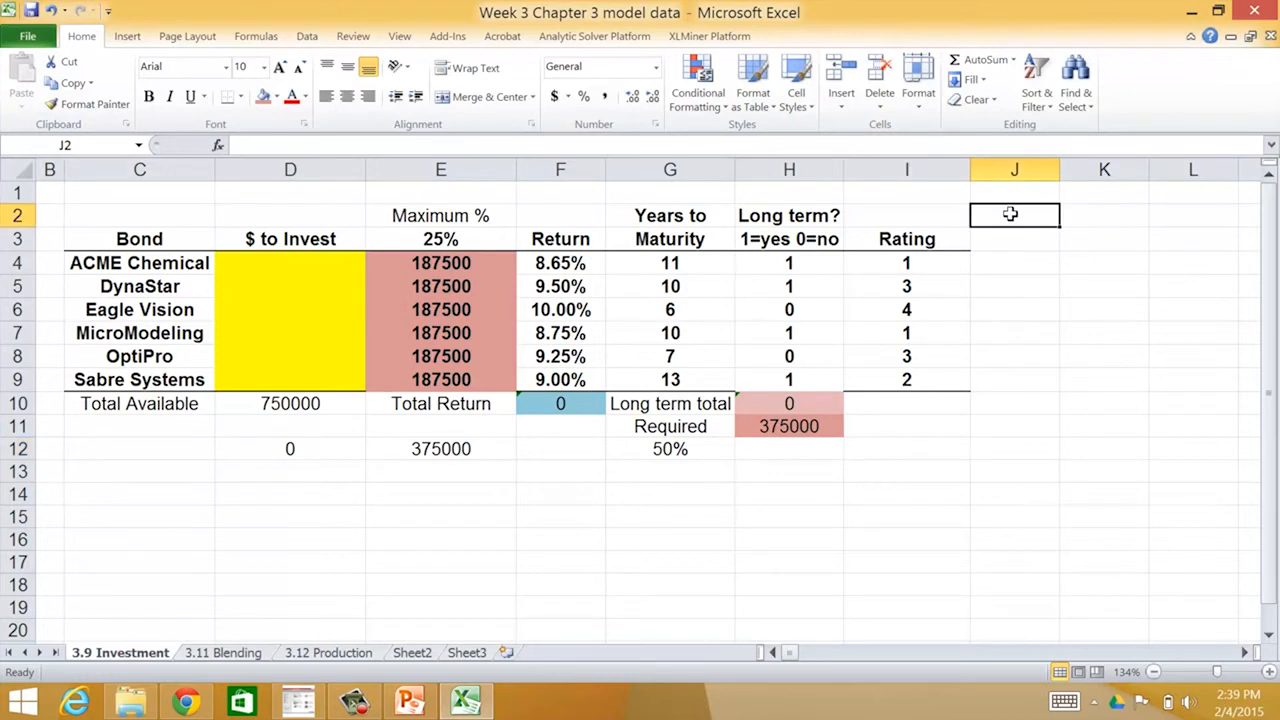
text(Risky)
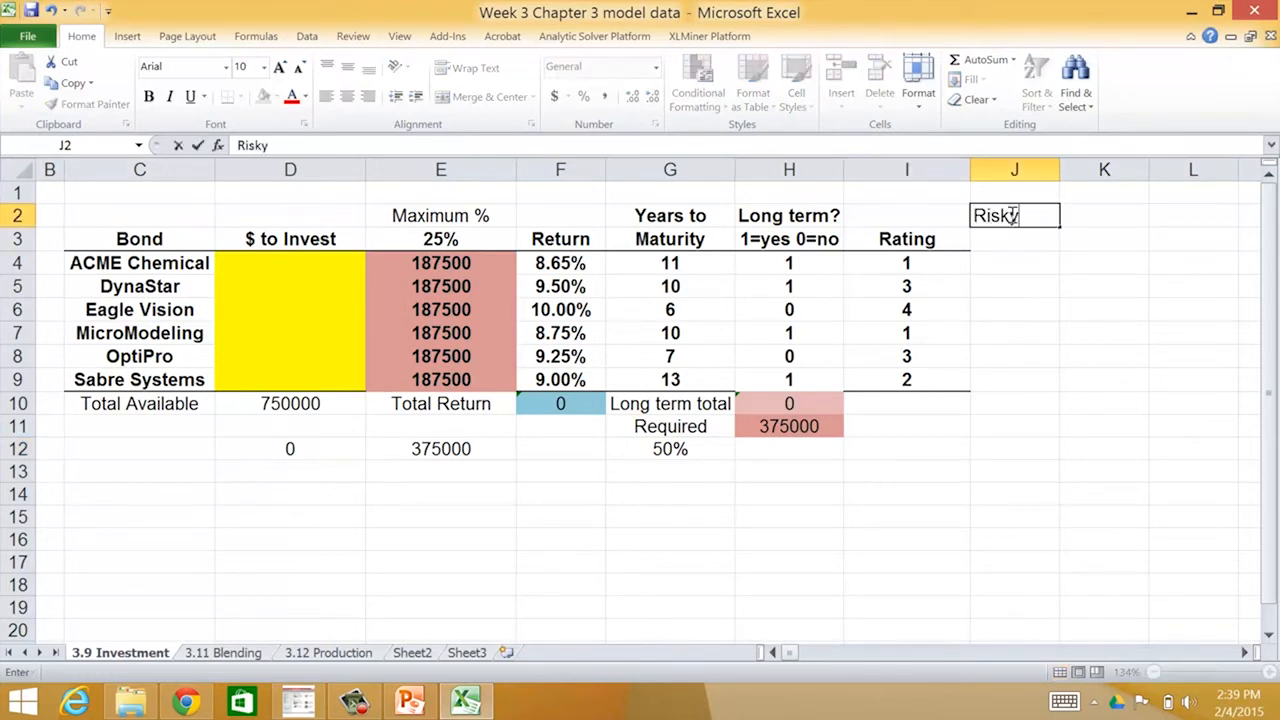
text(?)
key(Return)
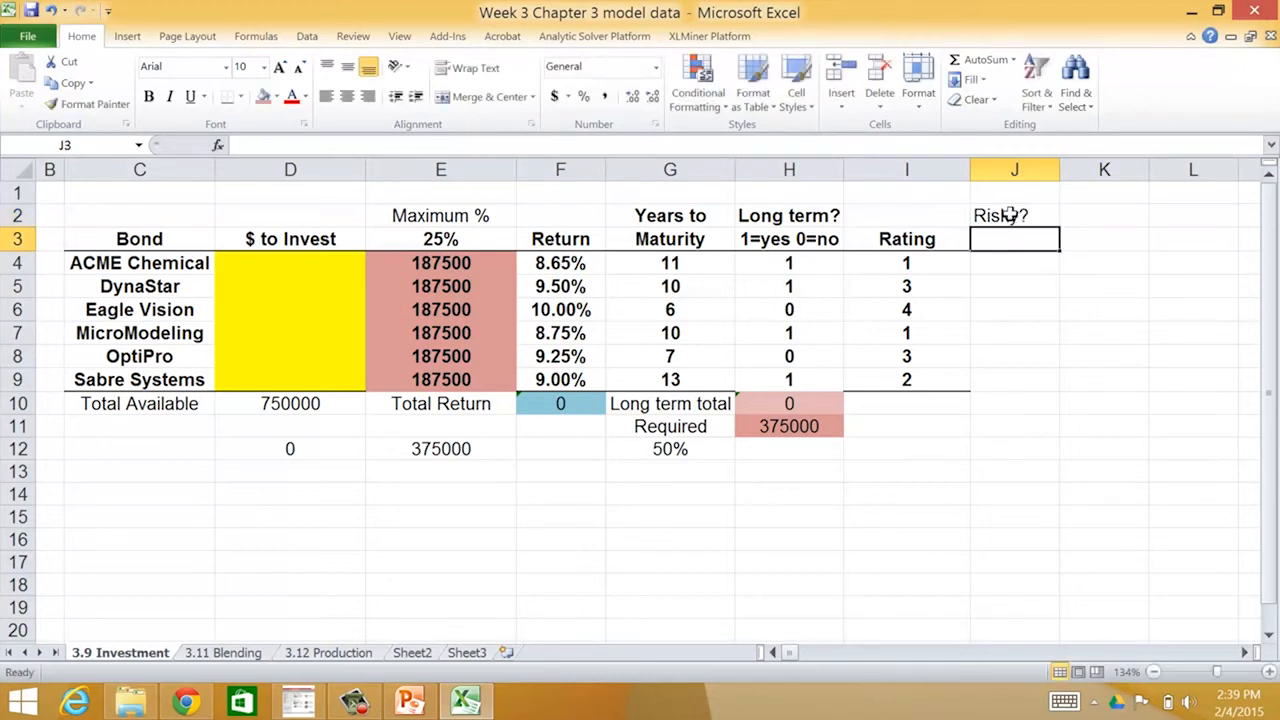
text(1)
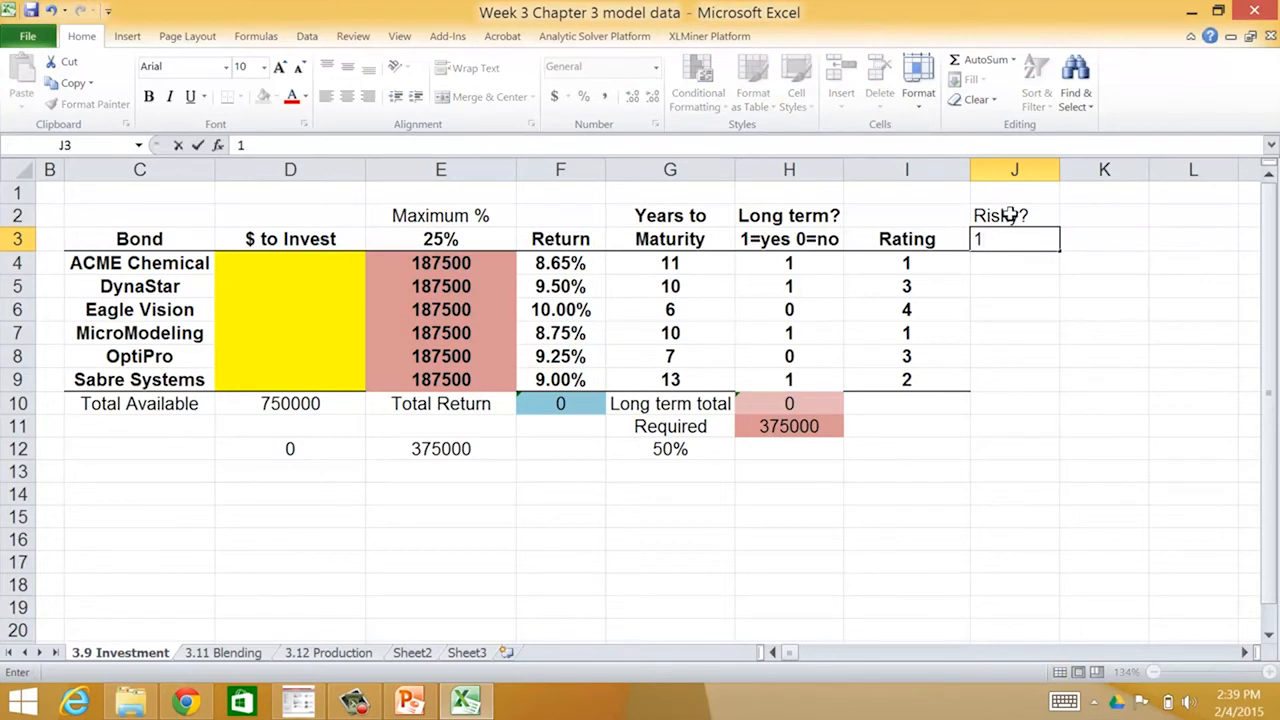
text(=yes 0)
key(BackSpace)
text(=no)
key(Return)
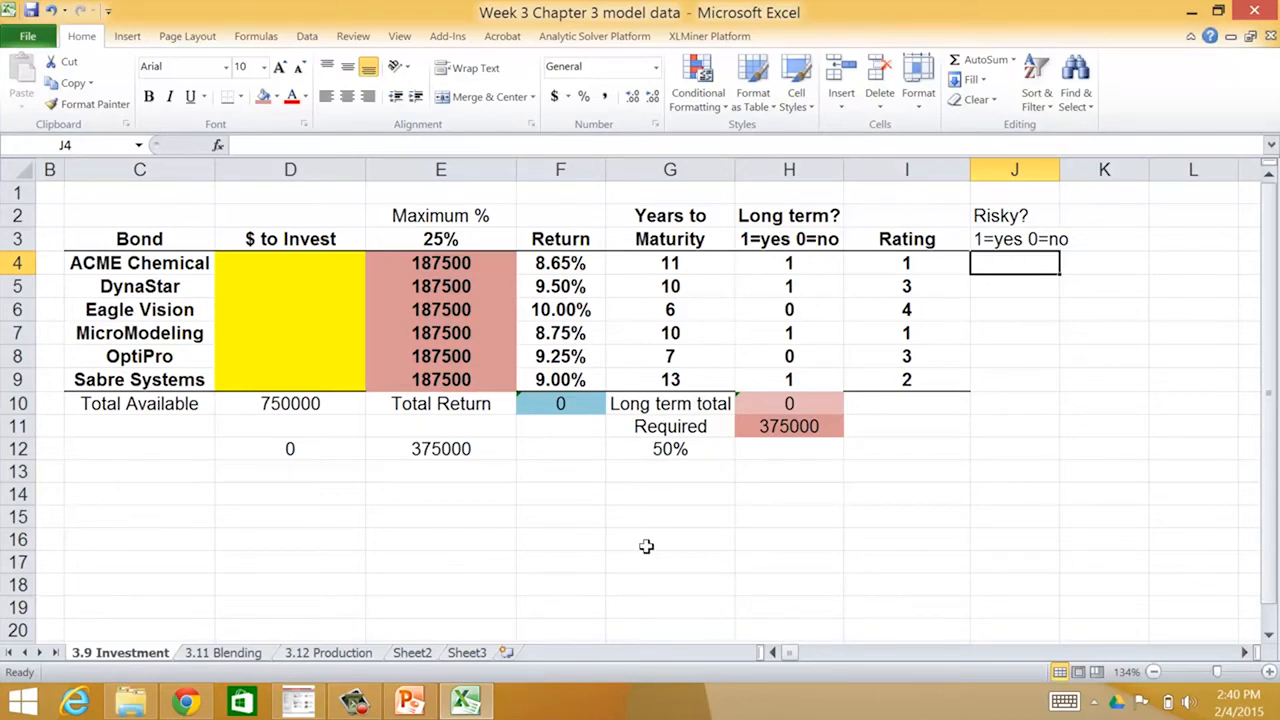
Recheck the risk rating rule on PowerPoint's investment problem slide, return to Excel and enter =IF(I4>2,1,0) in cell J4
click(410, 702)
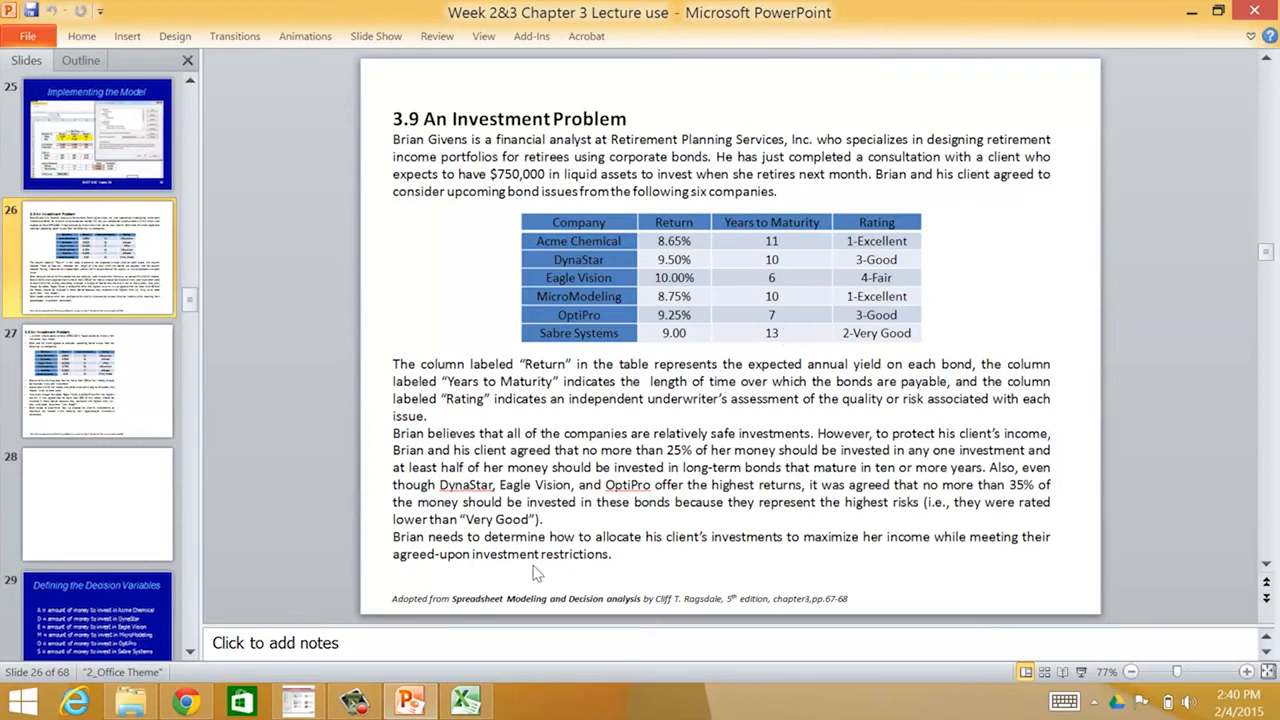
click(464, 704)
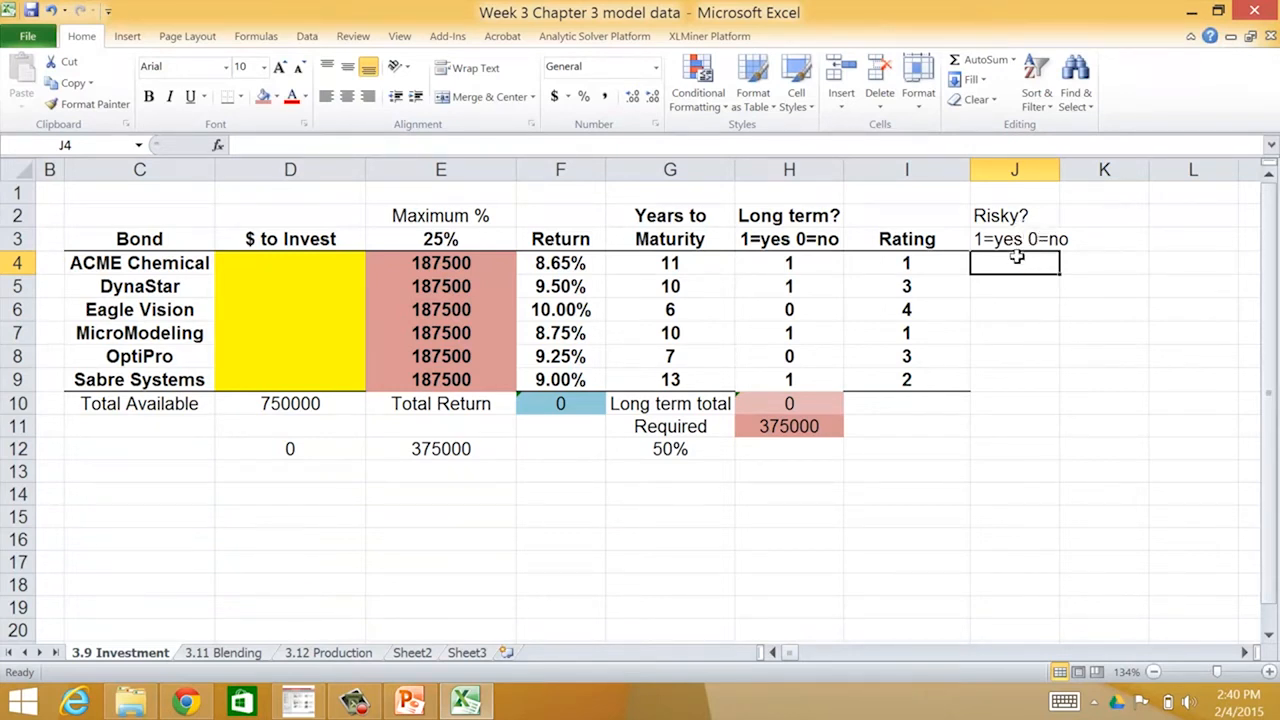
text(=if)
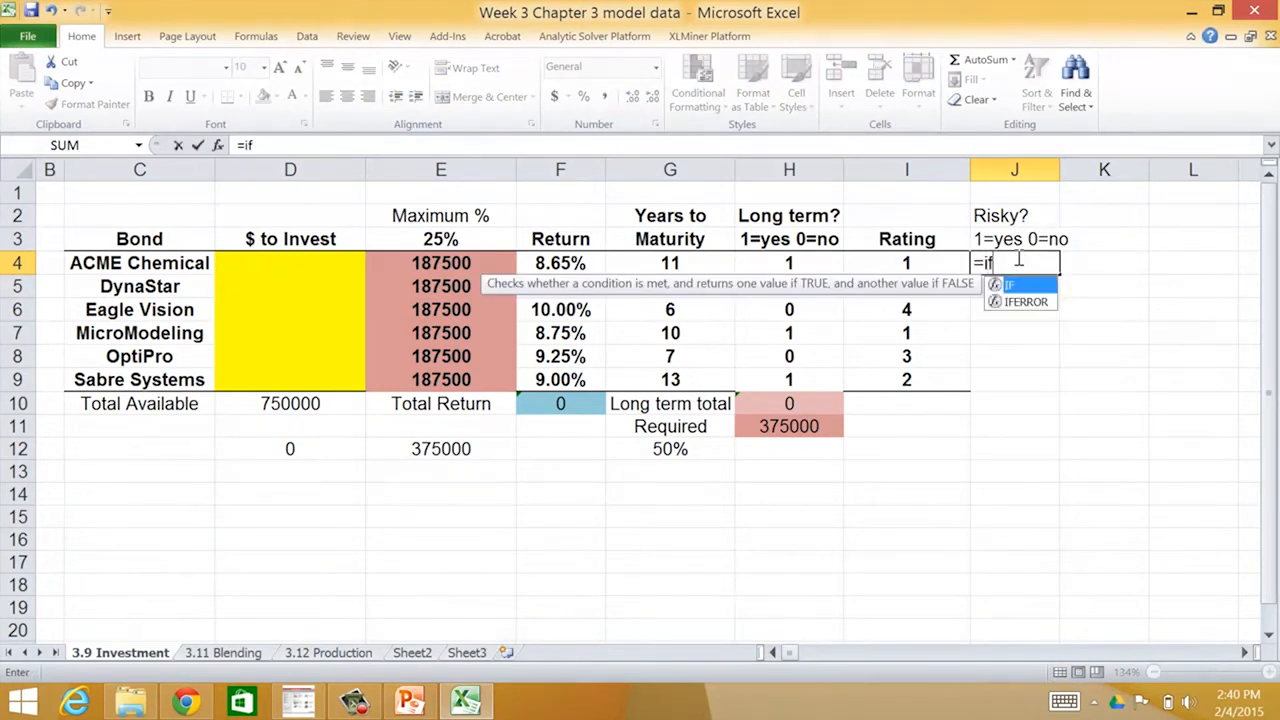
text(()
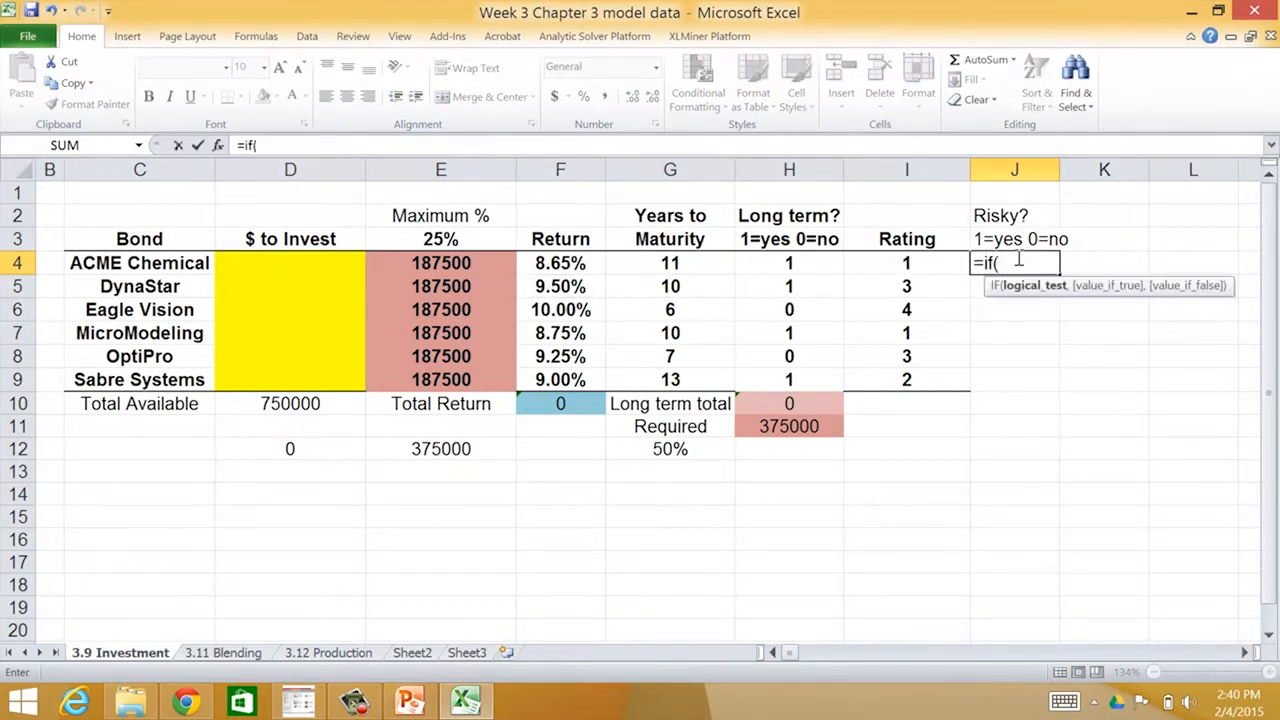
click(908, 263)
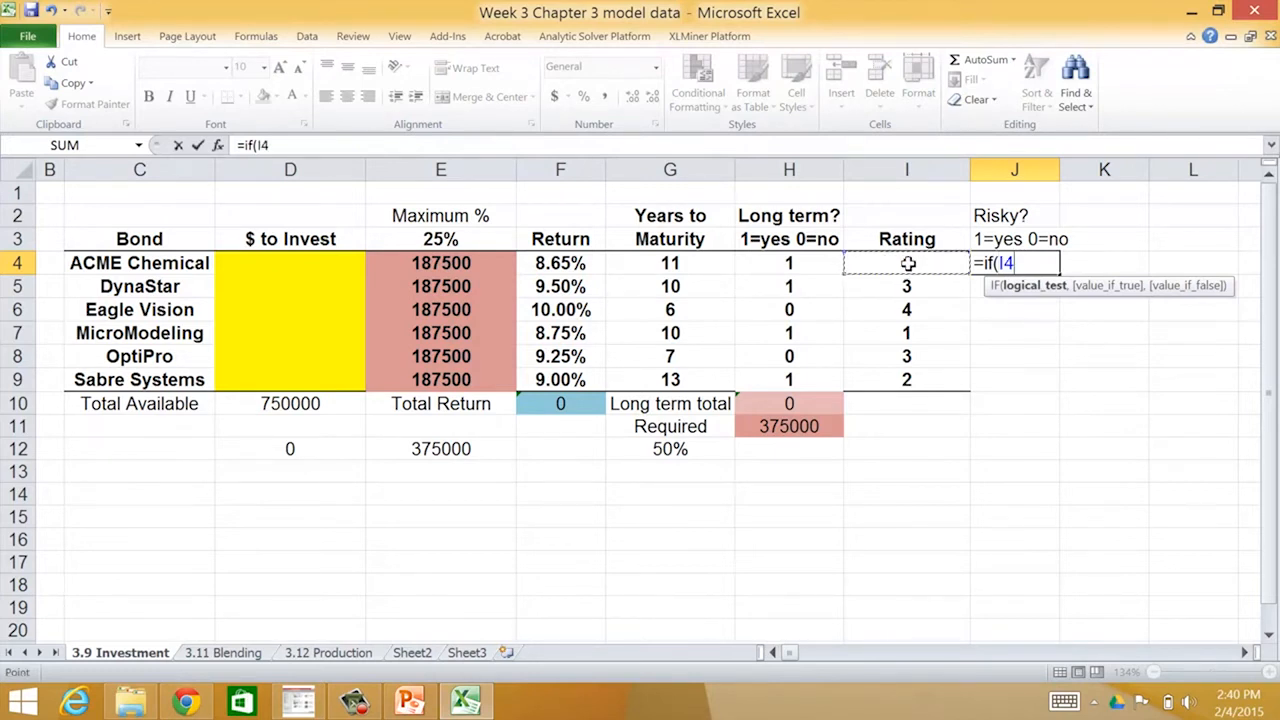
text(>2,1)
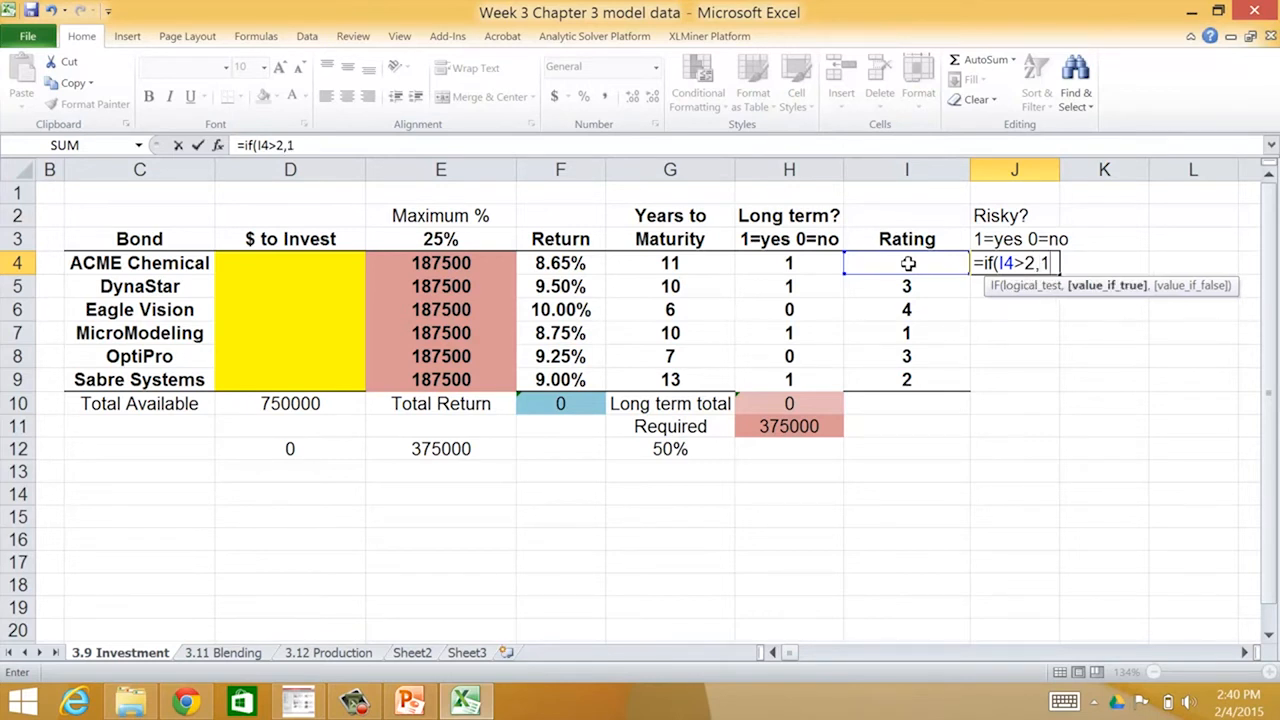
text(,0))
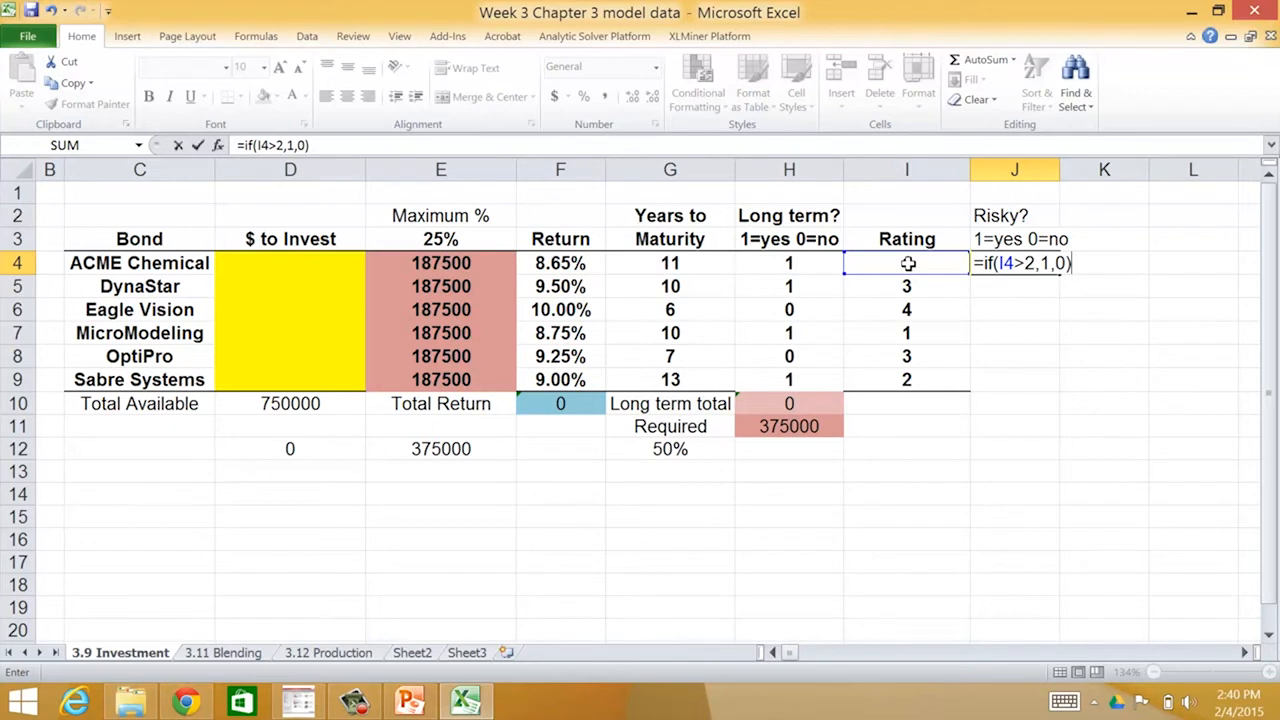
key(Return)
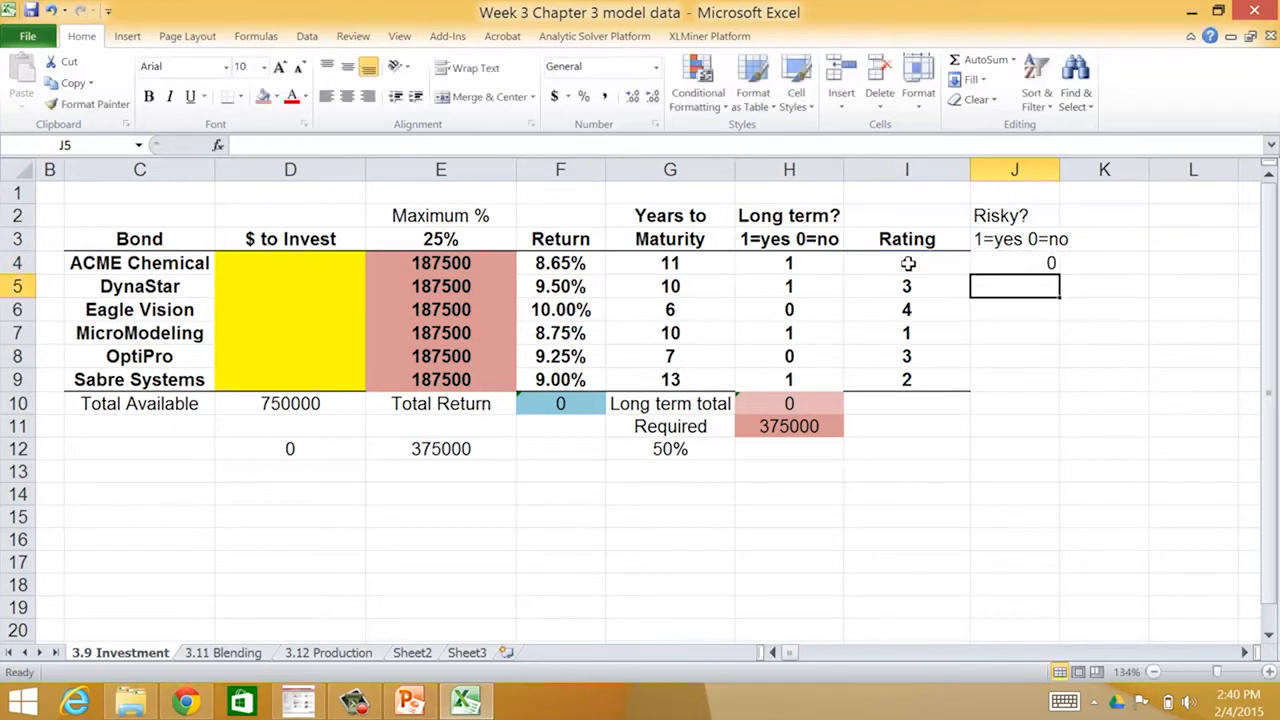
Copy the risk flag formula from J4 down through J9 and check the flags for DynaStar, Eagle Vision and OptiPro
click(1037, 262)
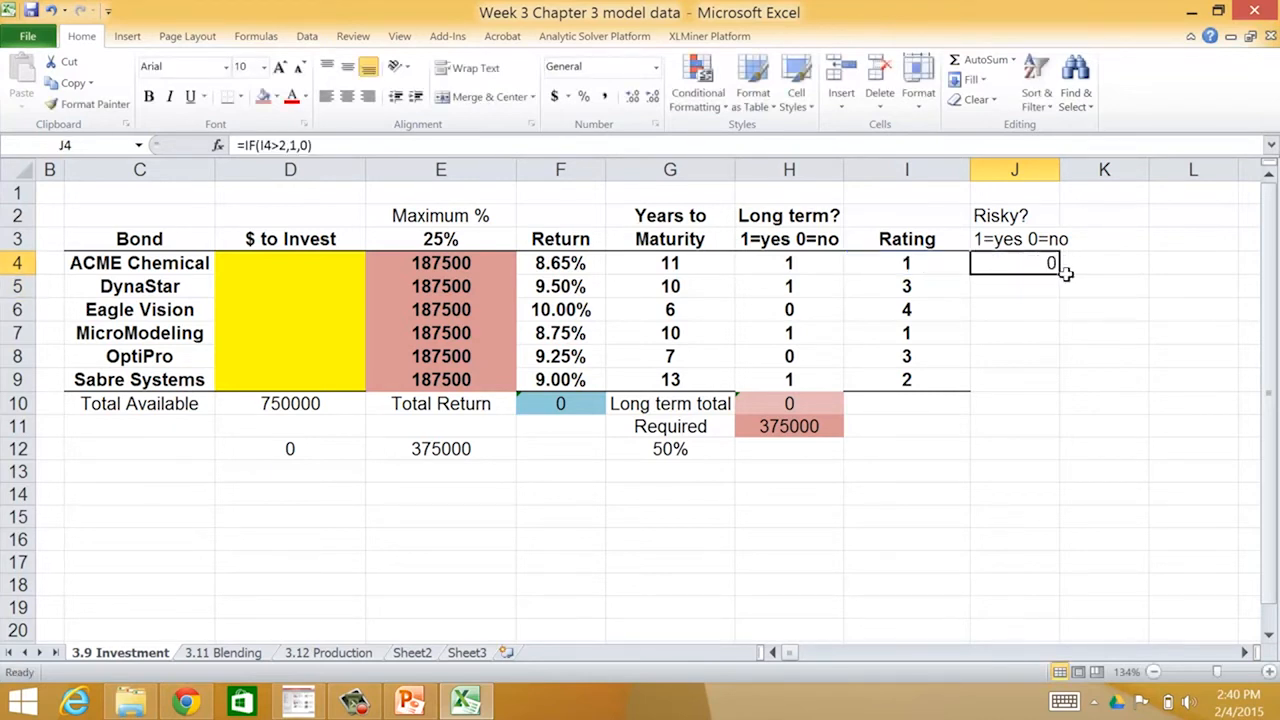
drag(1061, 270, 1050, 381)
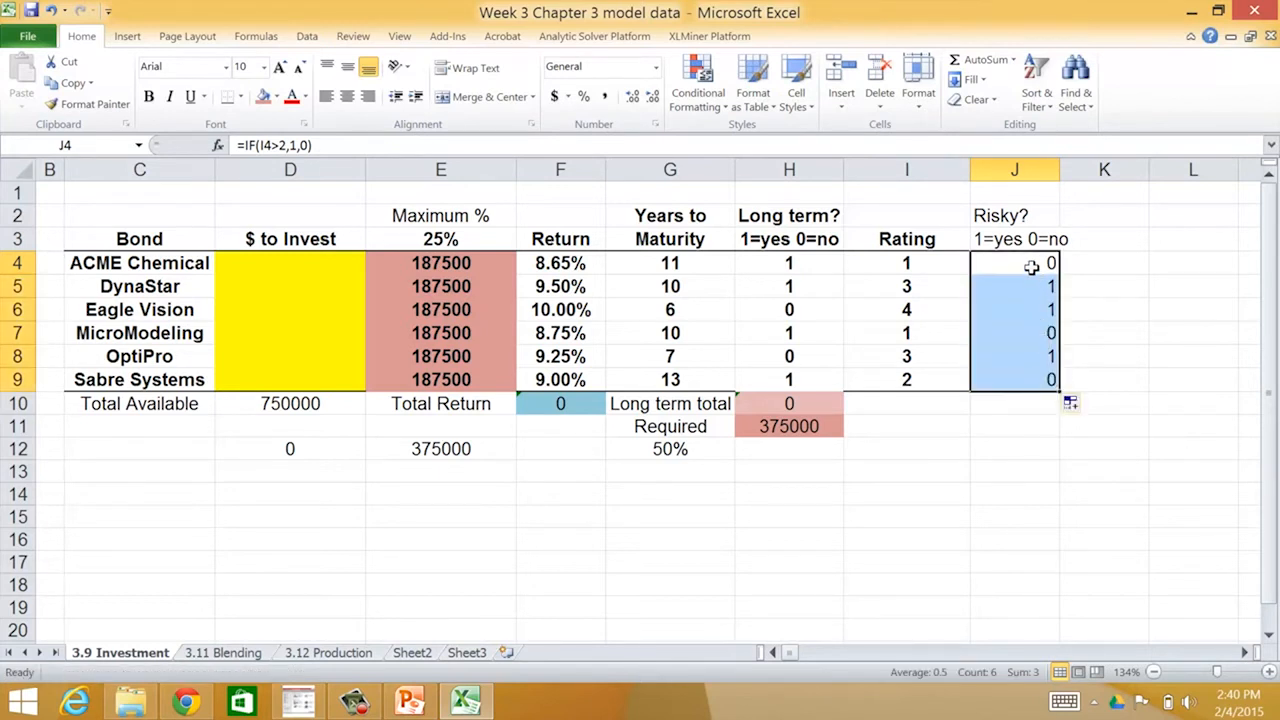
click(1030, 262)
click(999, 288)
drag(1000, 307, 996, 354)
click(996, 354)
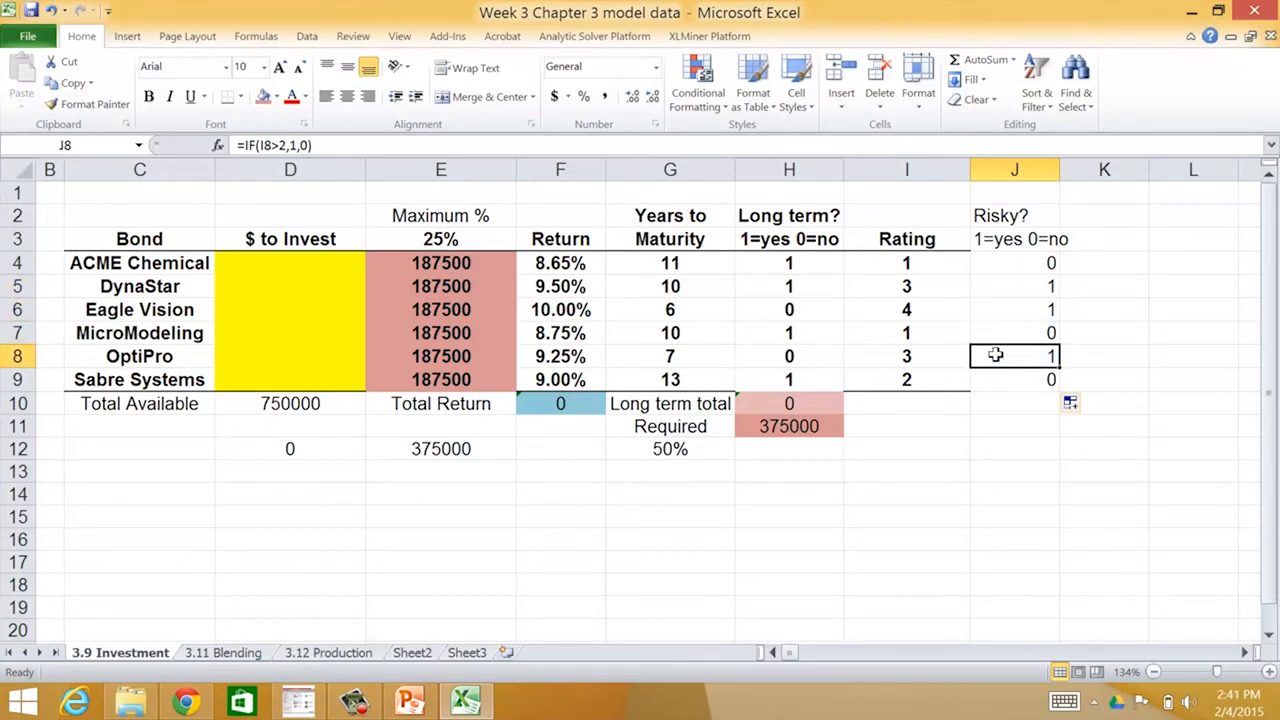
Read the D + E + O constraint on PowerPoint's slide 32, "The Complete Model", return to Excel and inspect the risk flag formula in J4
click(409, 704)
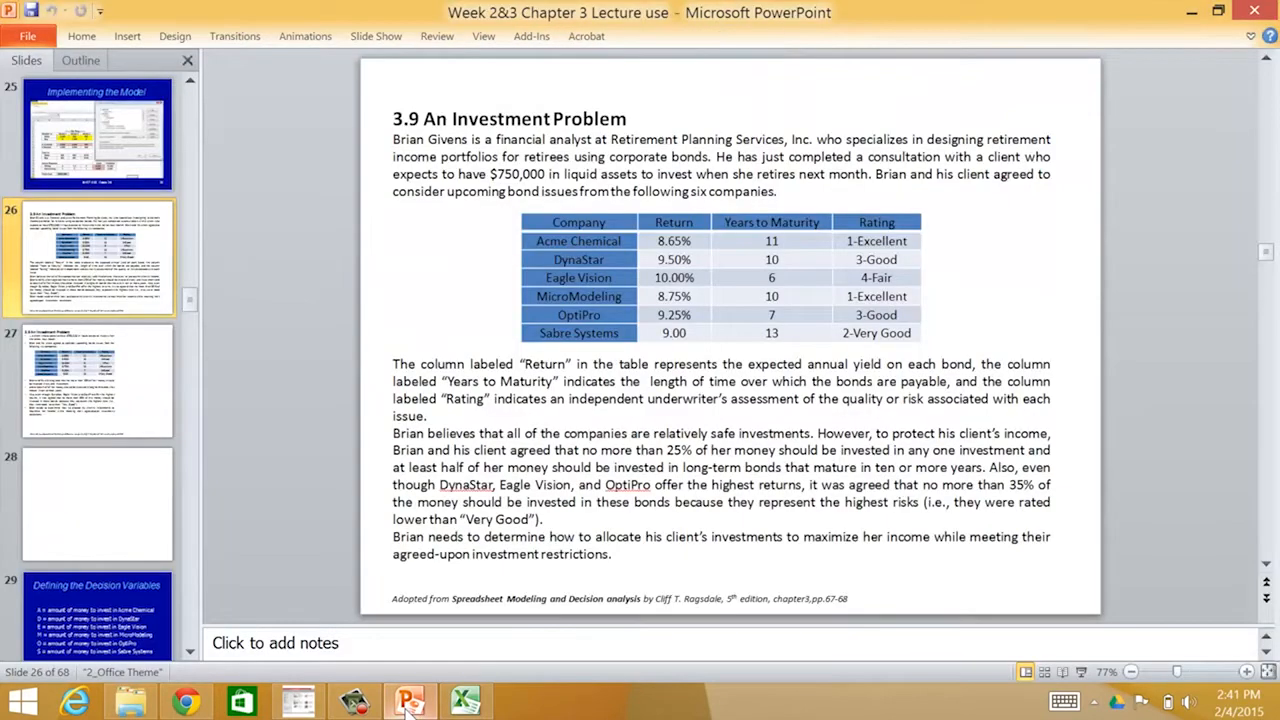
click(190, 652)
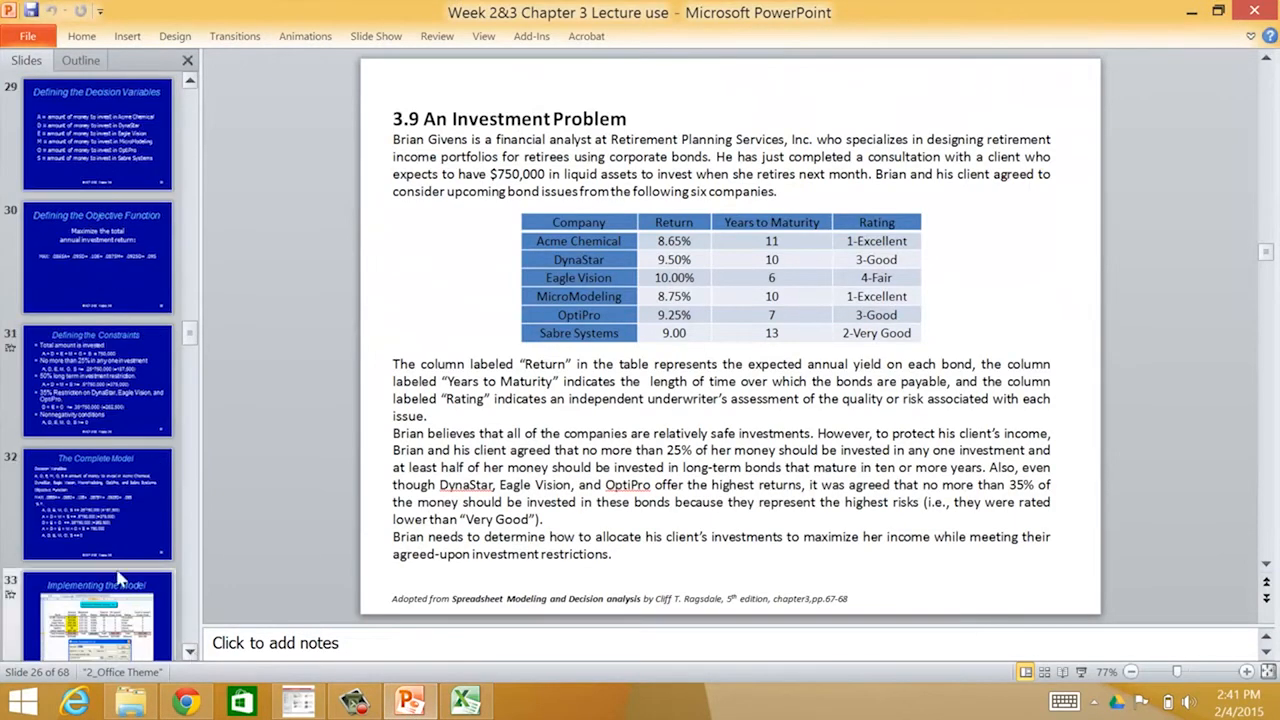
click(100, 492)
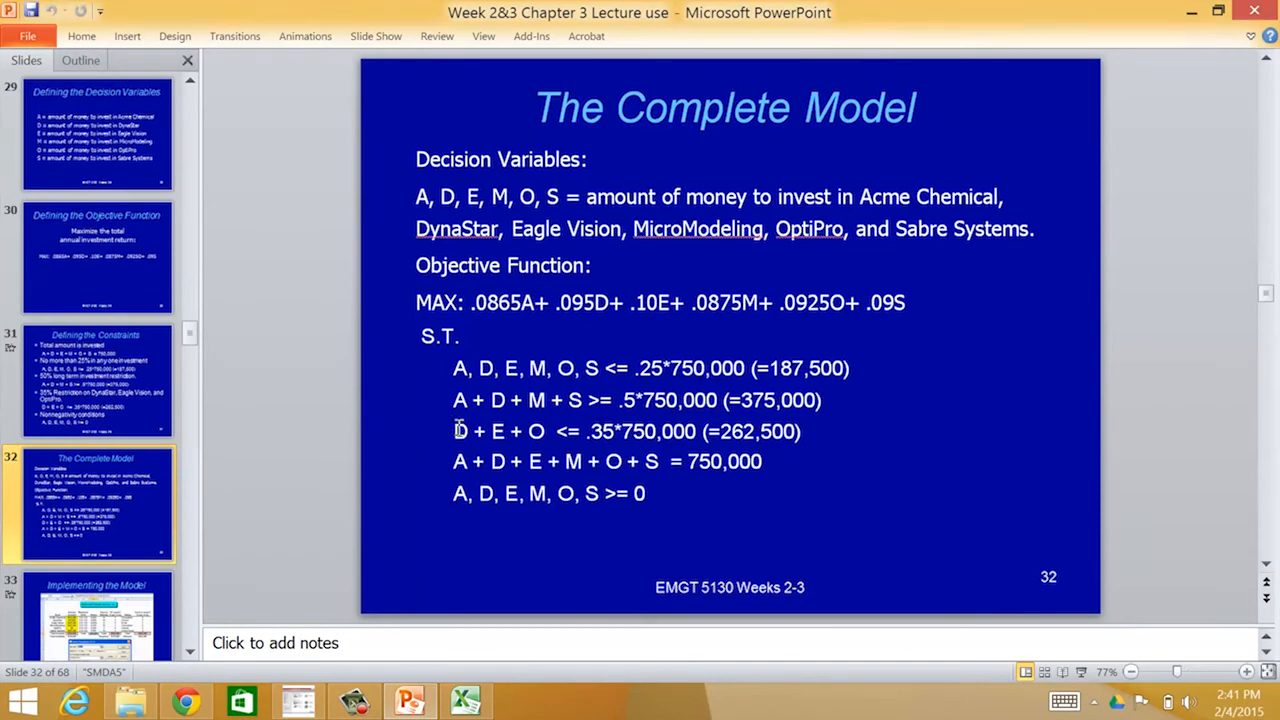
click(466, 703)
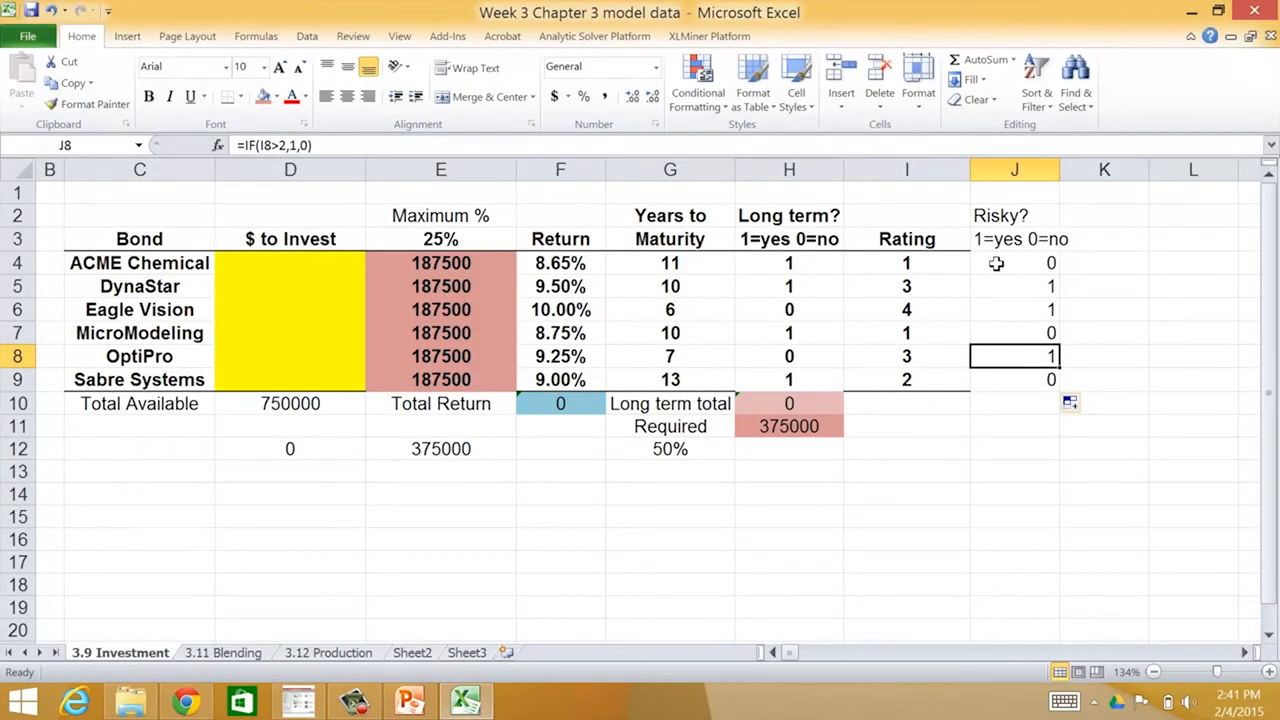
click(996, 263)
click(326, 142)
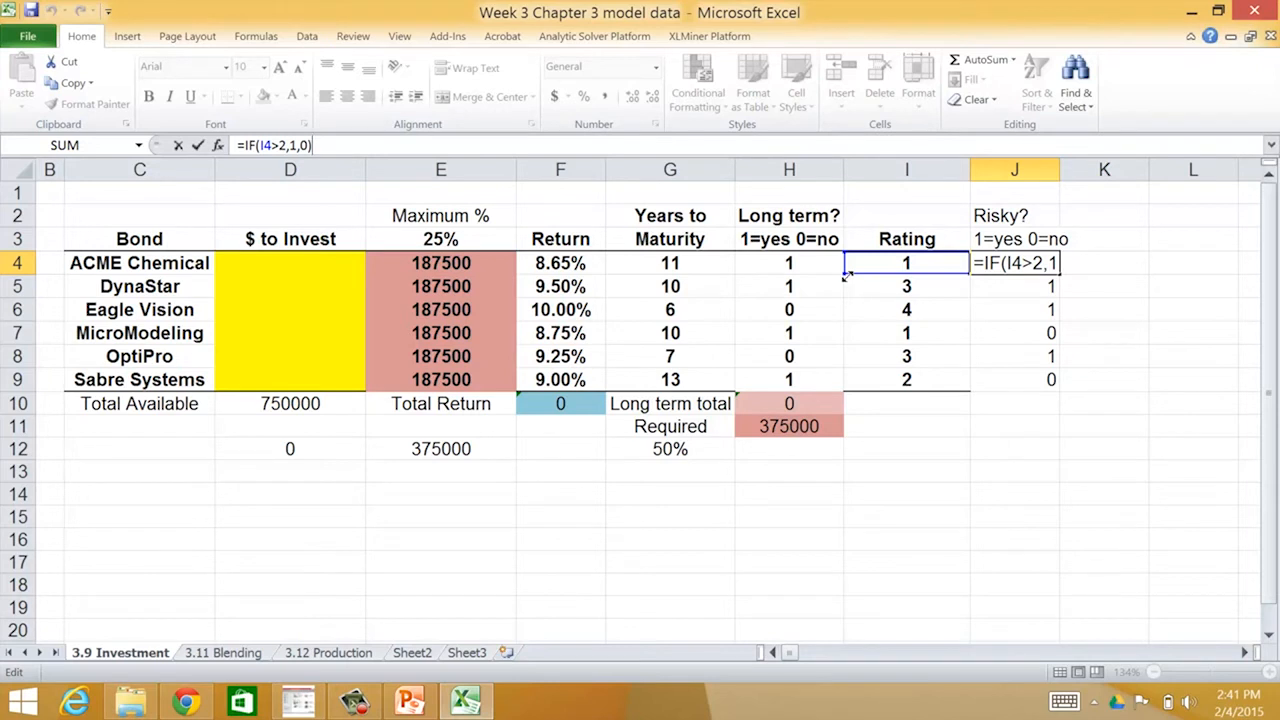
key(Return)
Label cell I10 "Total high risk bond" and autofit column I to the label
key(Down)
key(Down)
key(Down)
key(Down)
key(Down)
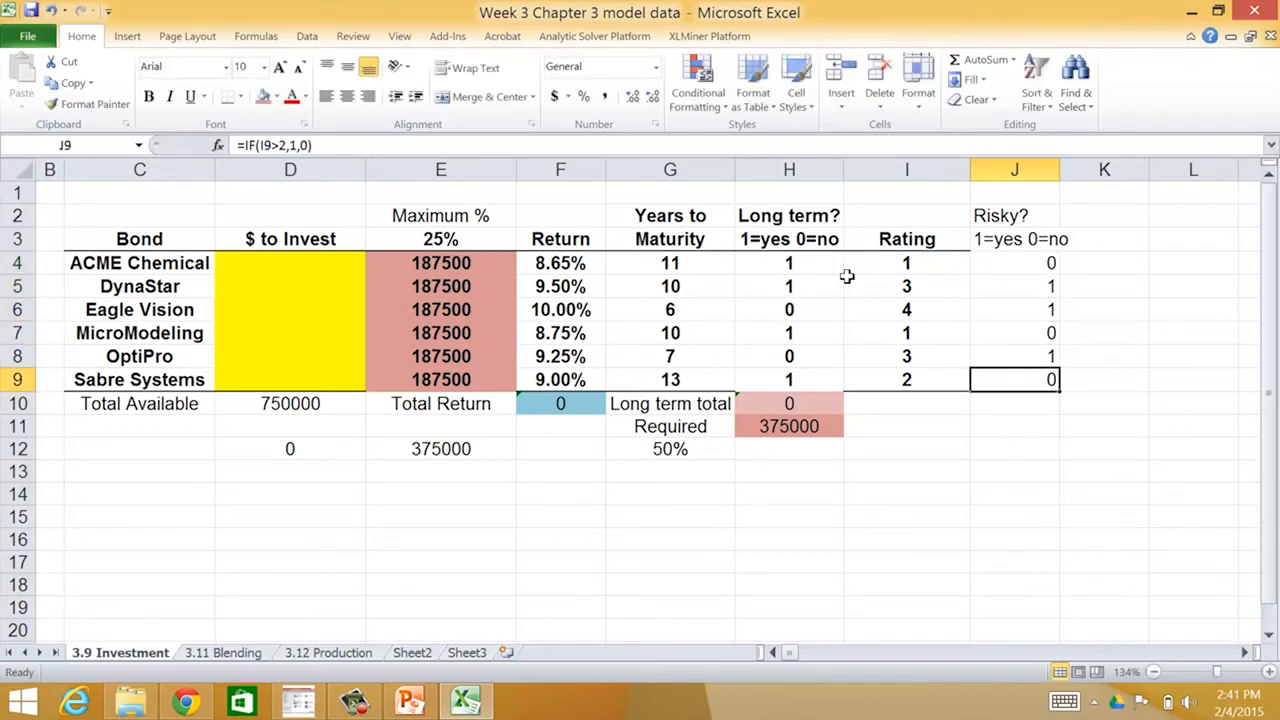
key(Left)
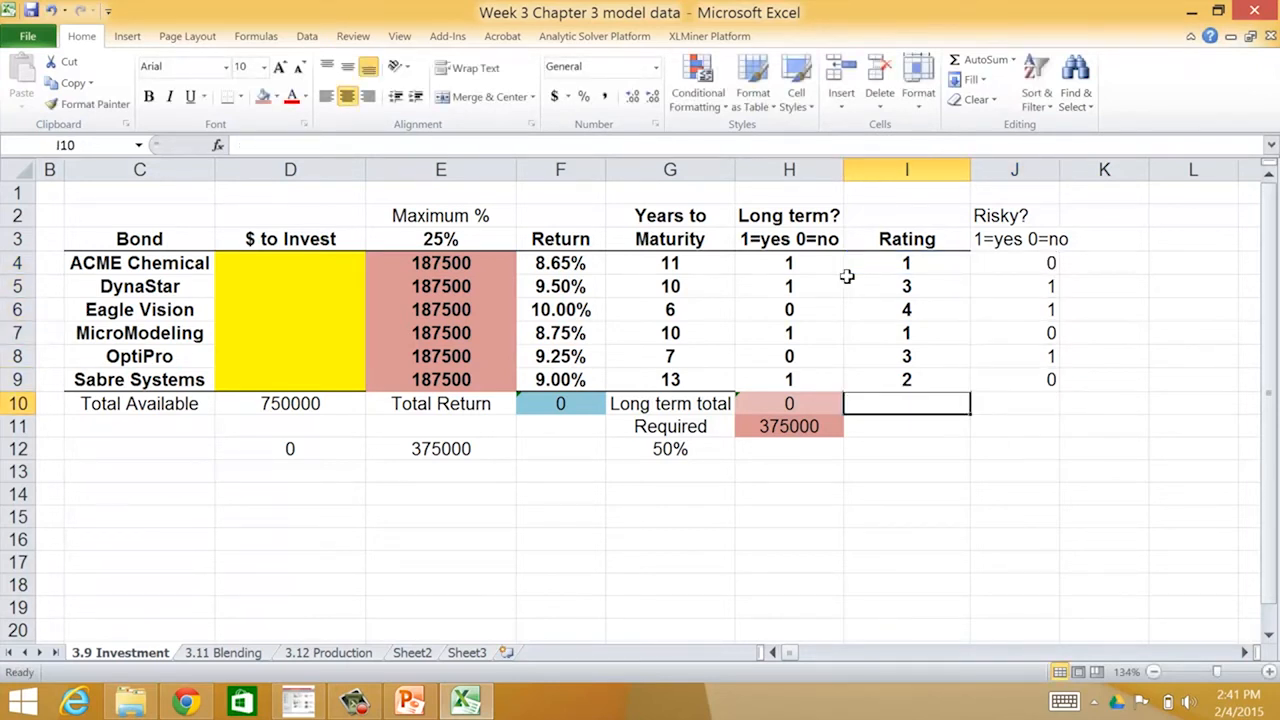
text(Total high risk bond)
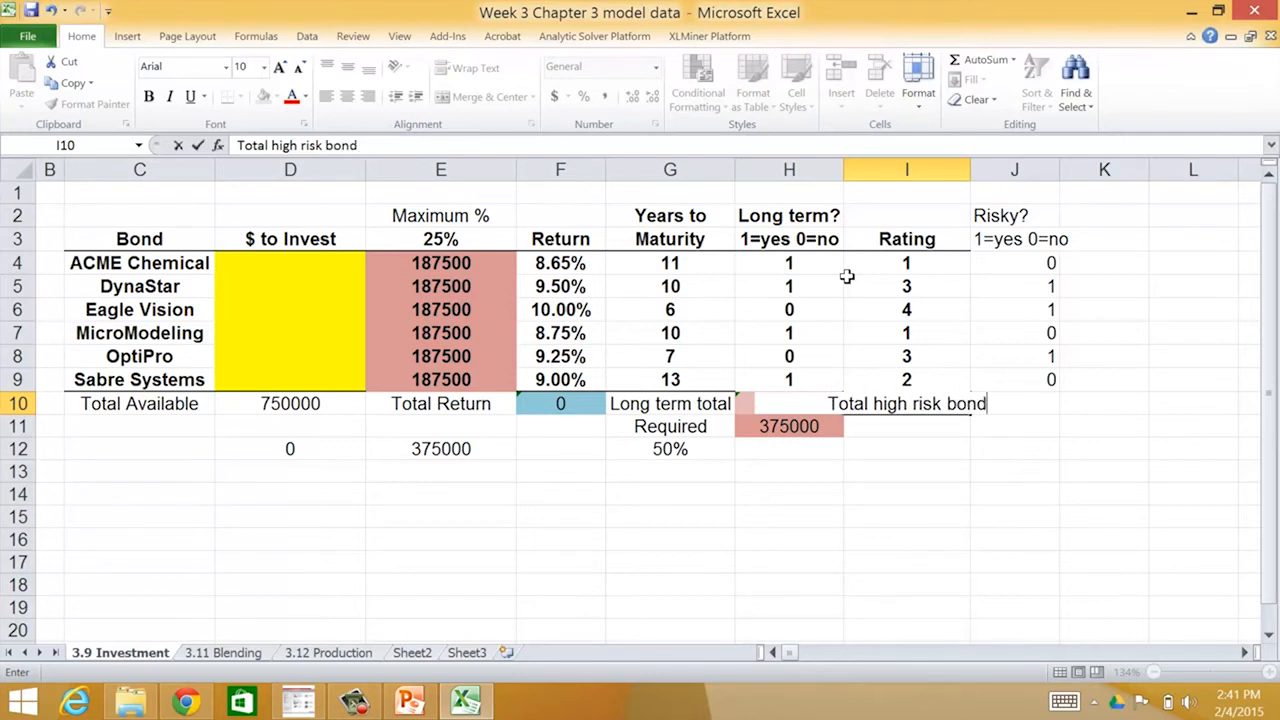
key(Tab)
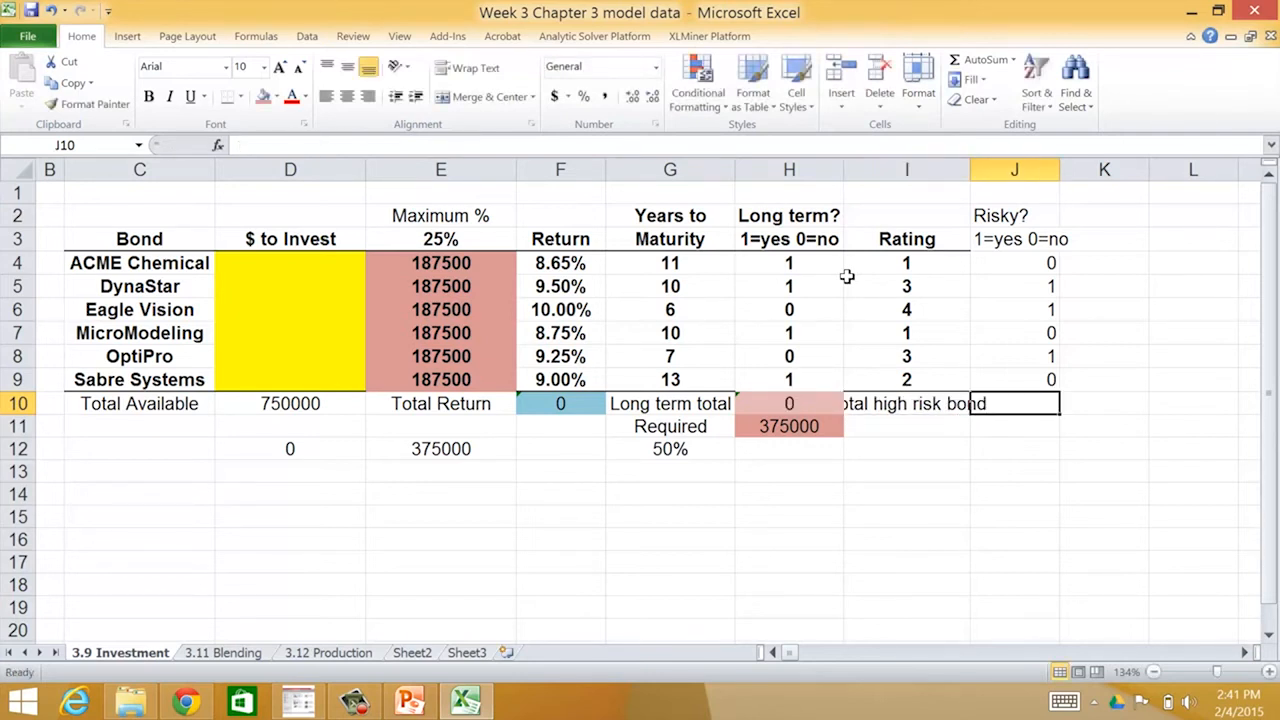
double_click(973, 170)
double_click(973, 170)
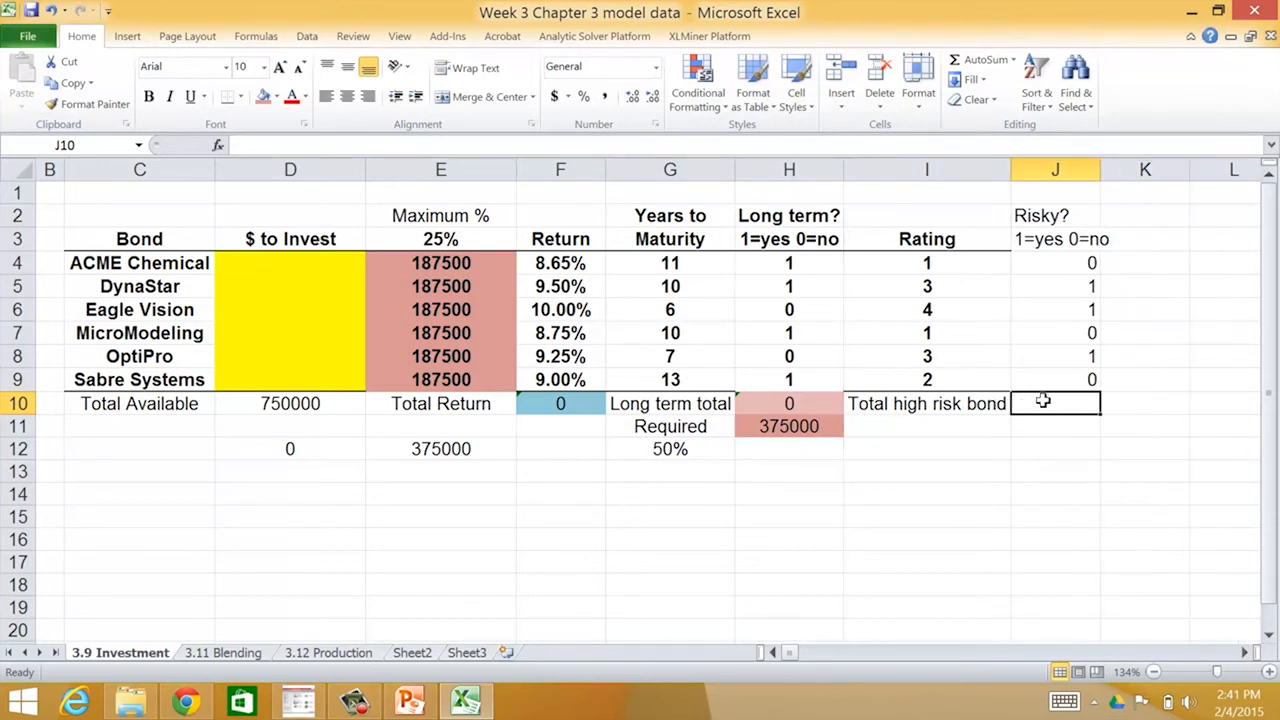
Enter =SUMPRODUCT(D4:D9,J4:J9) in J10 to total the money invested in high-risk bonds
text(=sum)
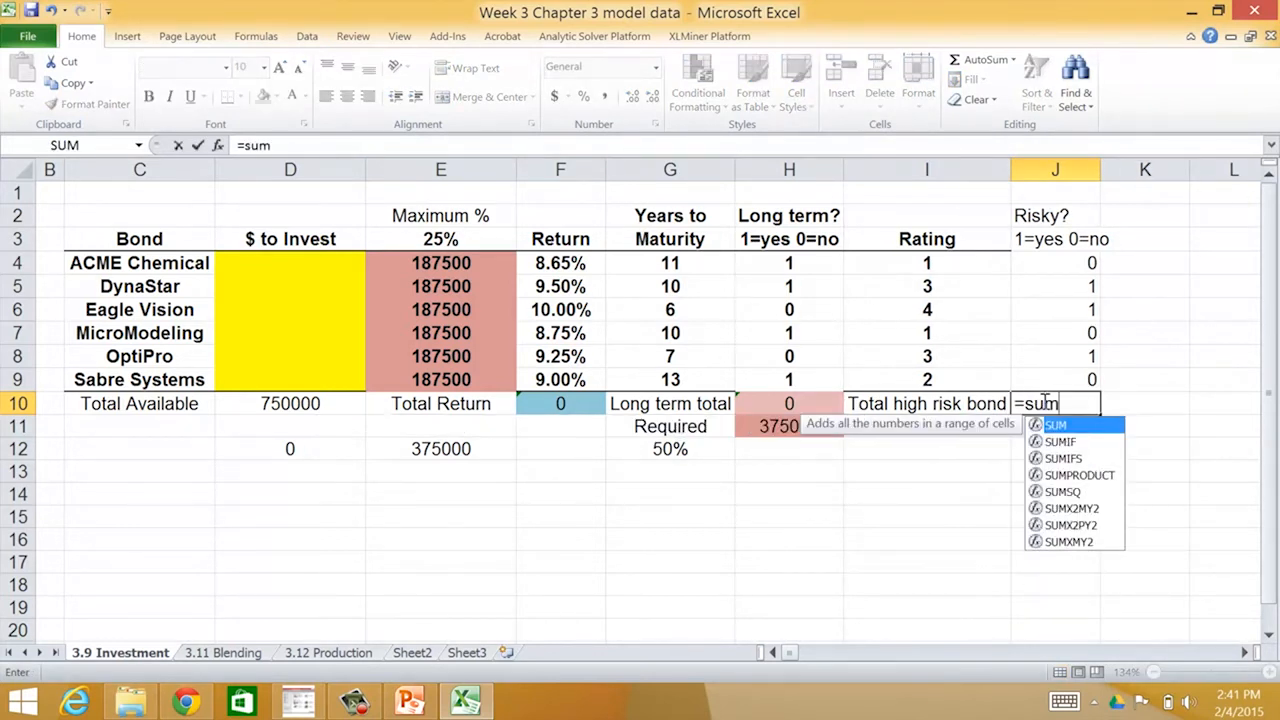
text(product)
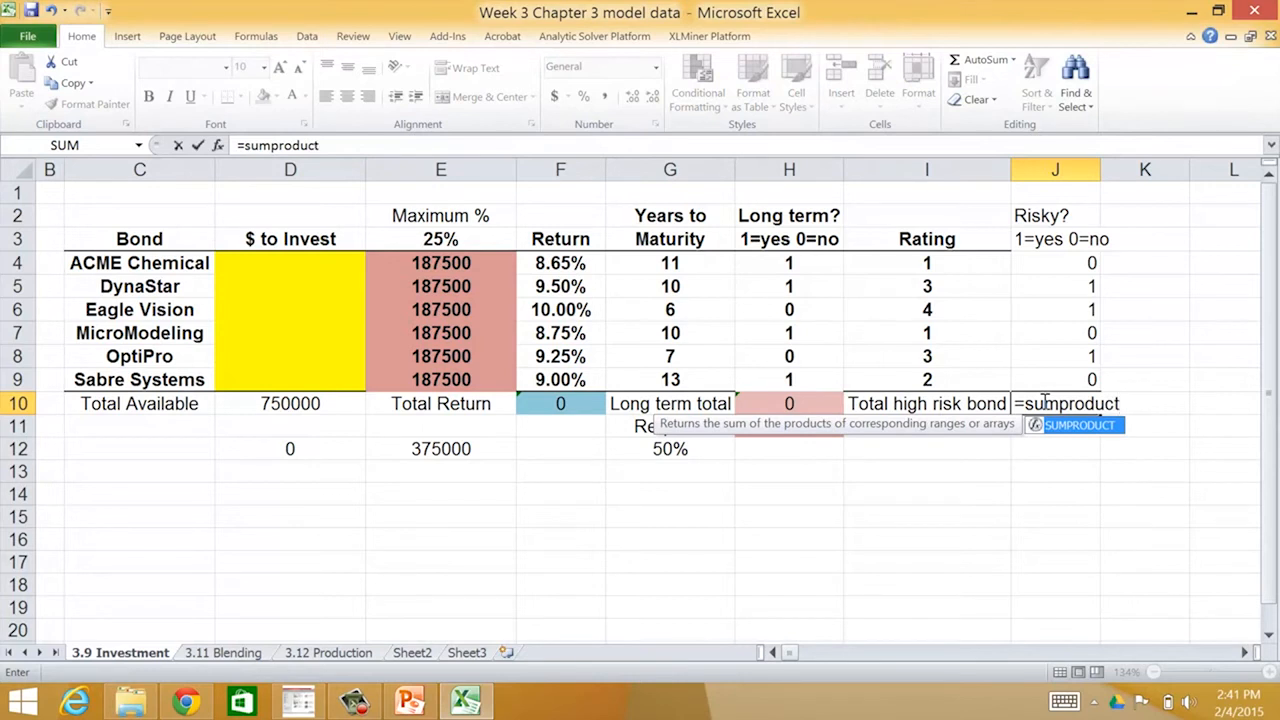
text(())
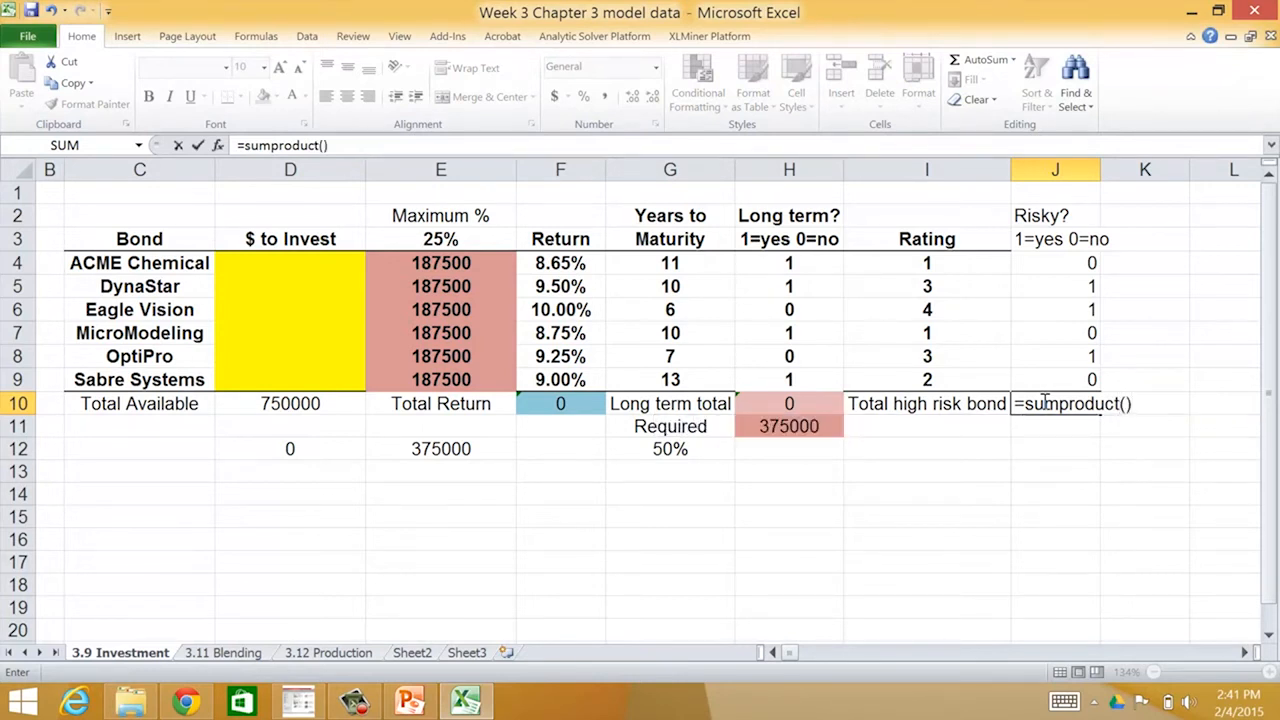
click(1127, 403)
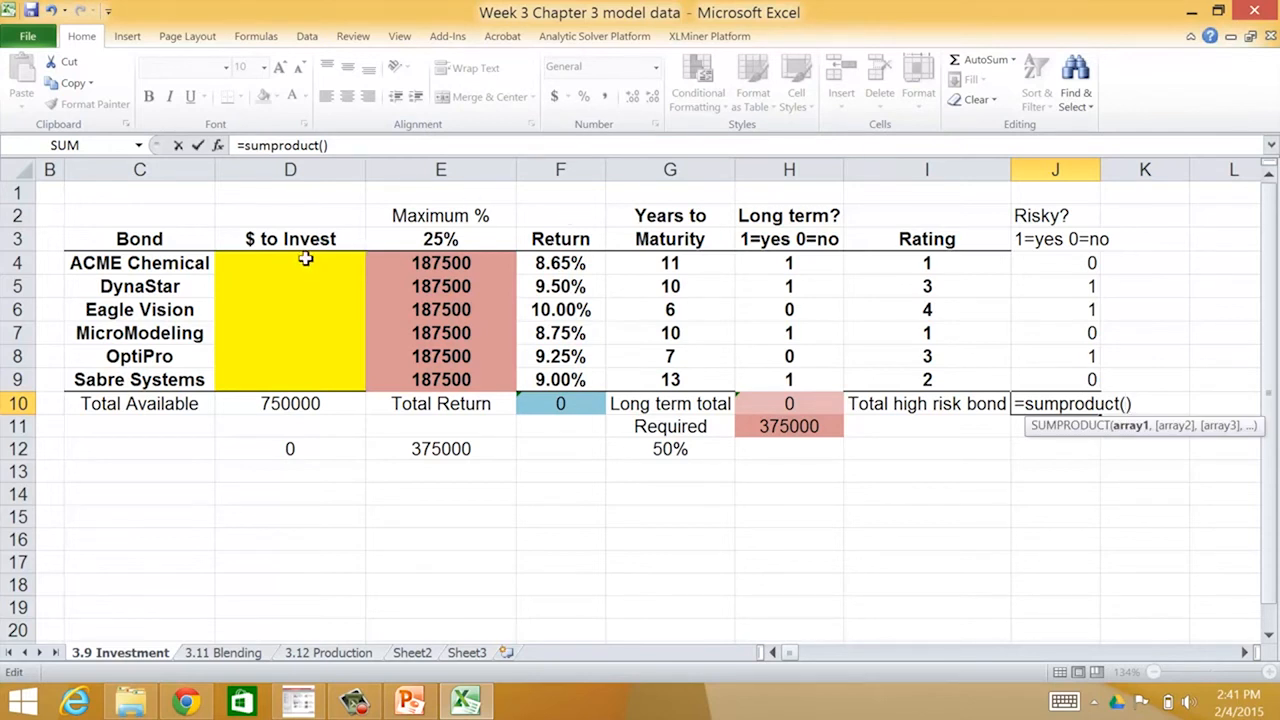
drag(305, 259, 301, 380)
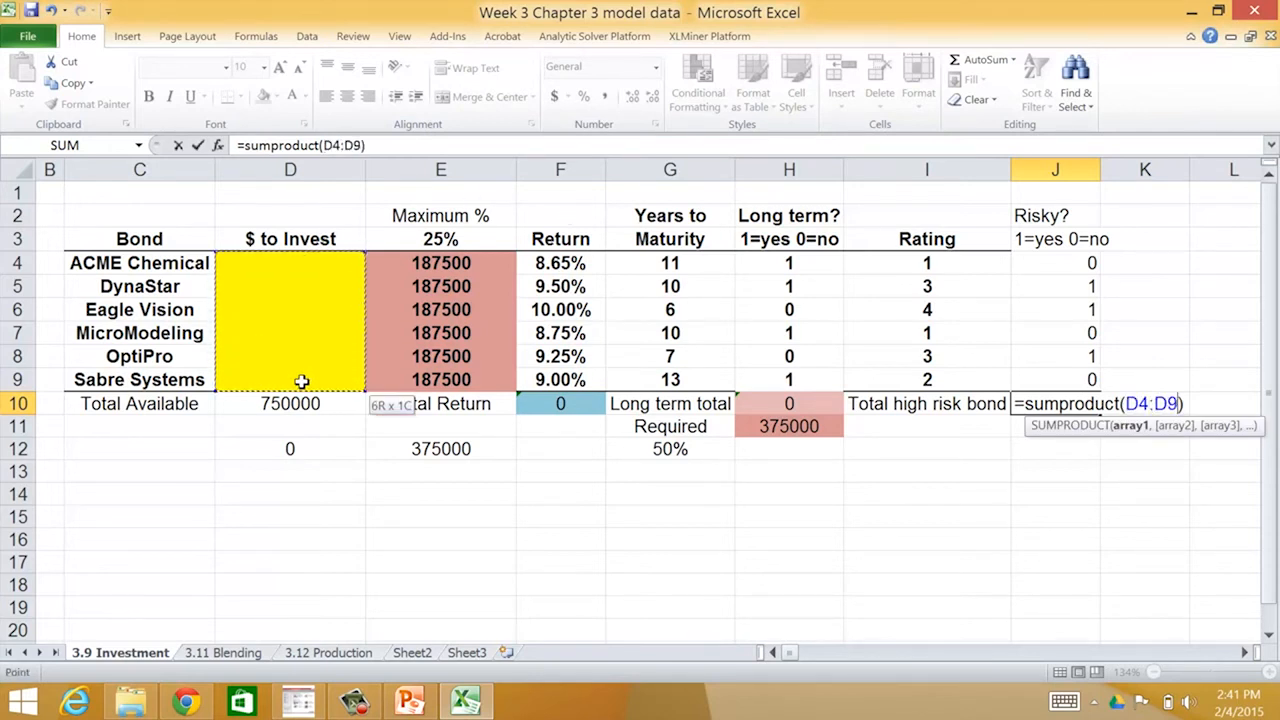
text(,)
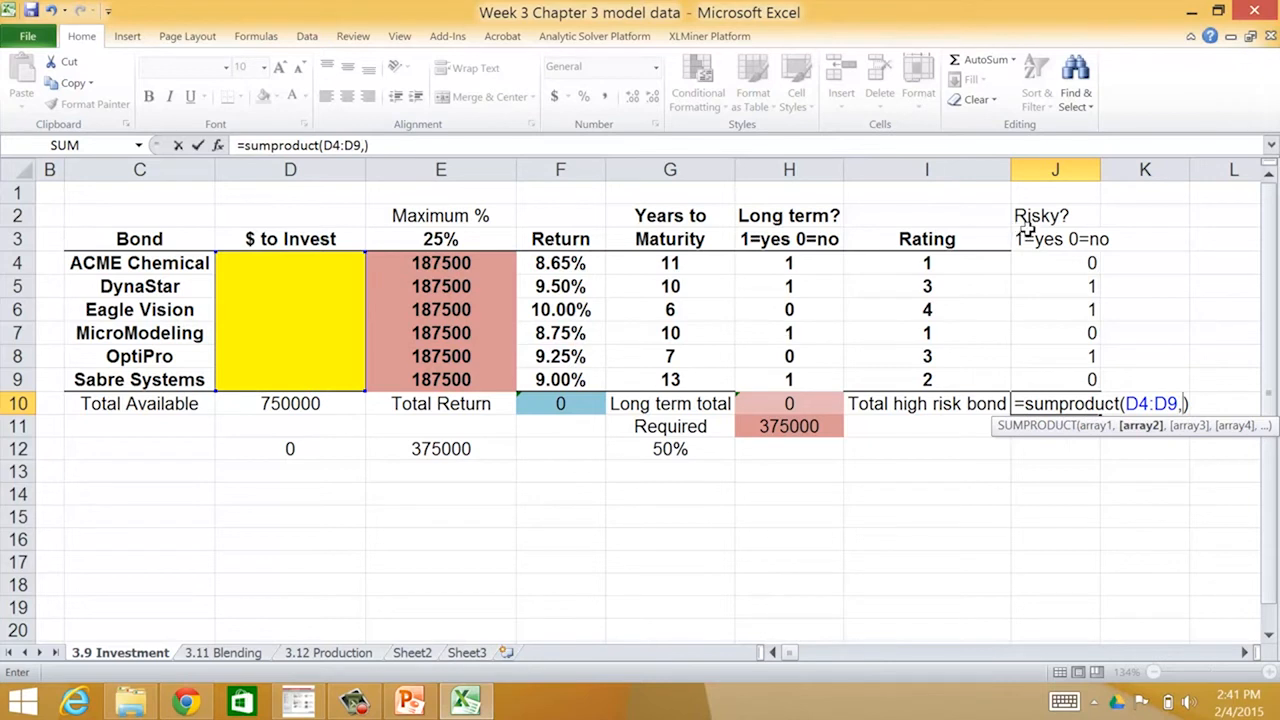
drag(1047, 261, 1052, 378)
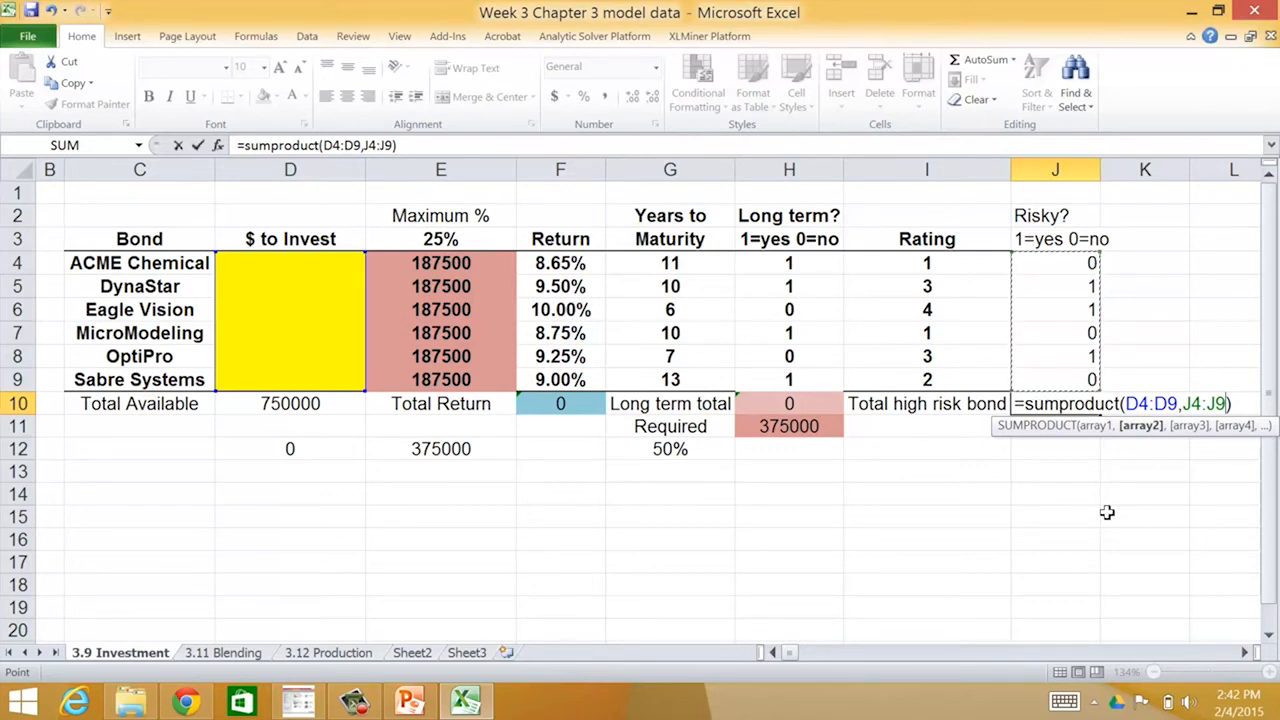
key(Return)
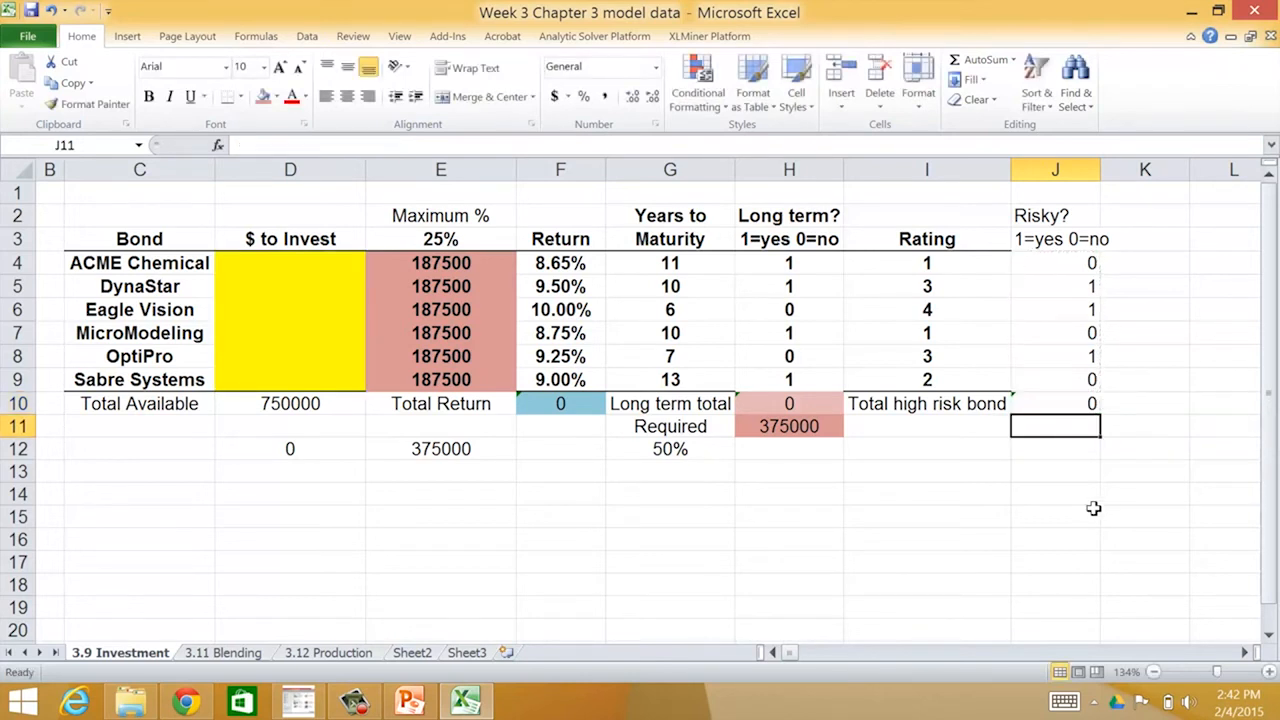
Label cell I11 "Allowed" and enter the high-risk limit of 35% in I12
click(956, 427)
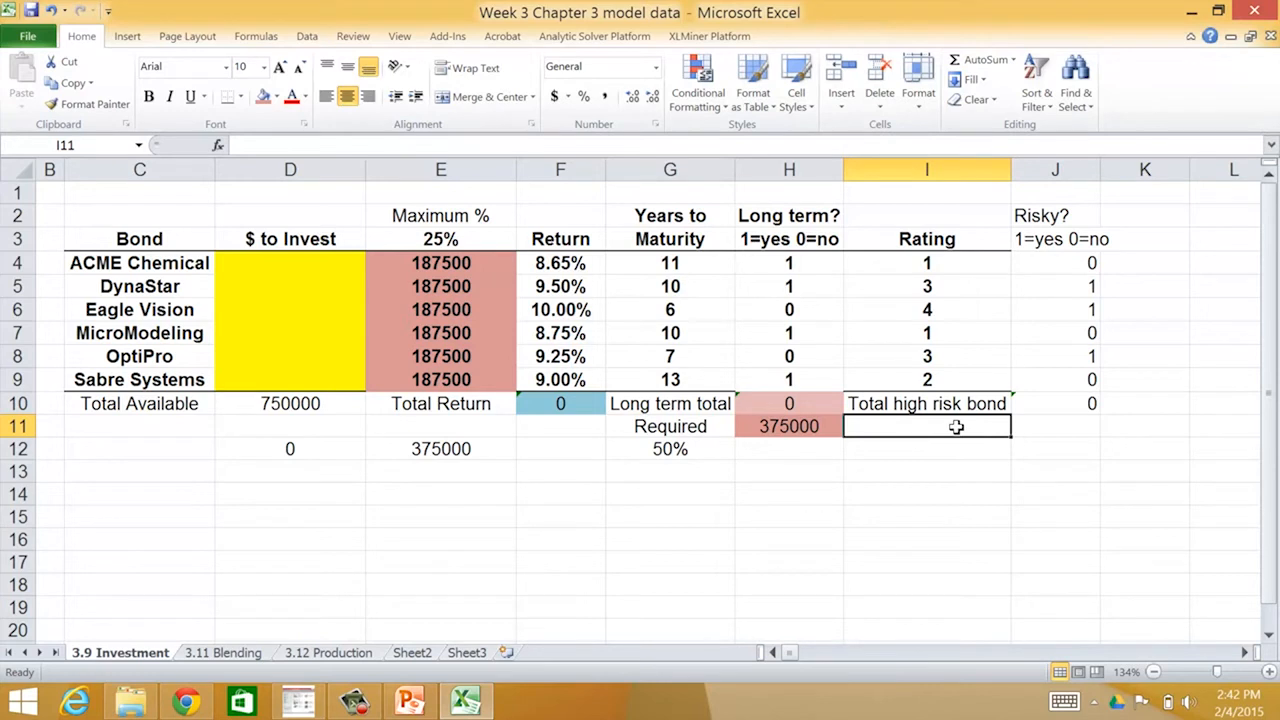
text(Allowed)
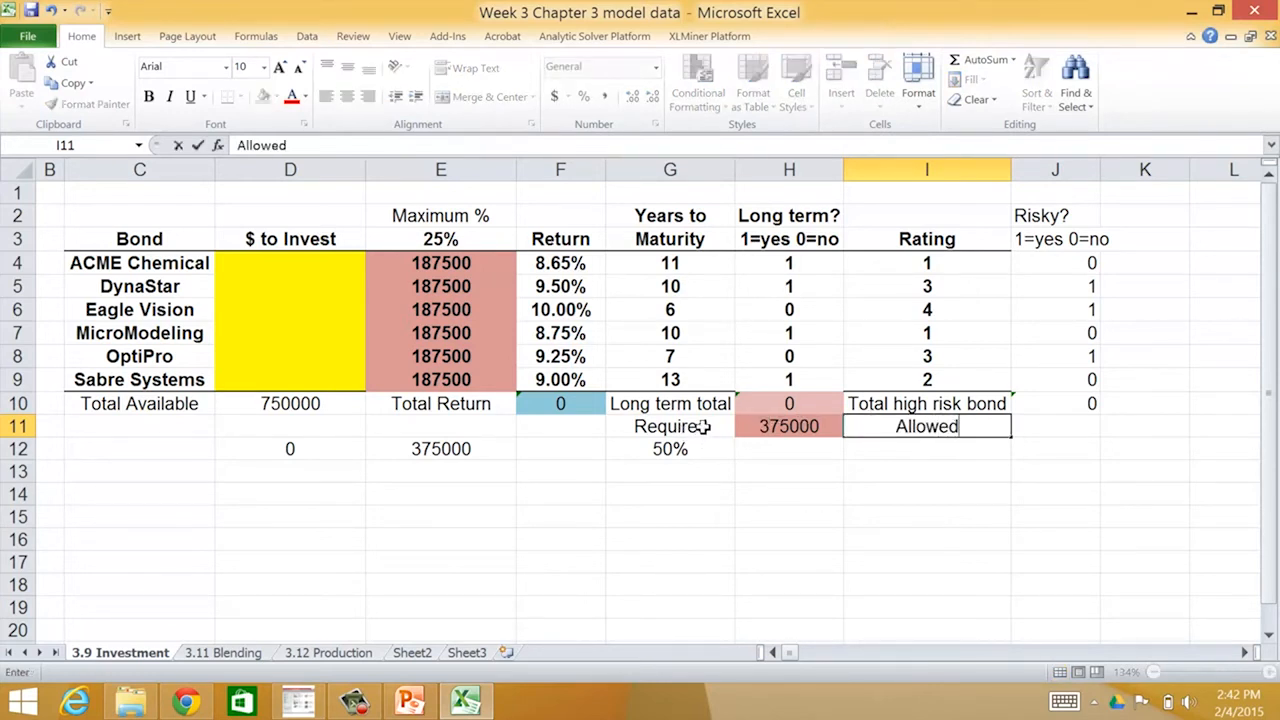
click(879, 446)
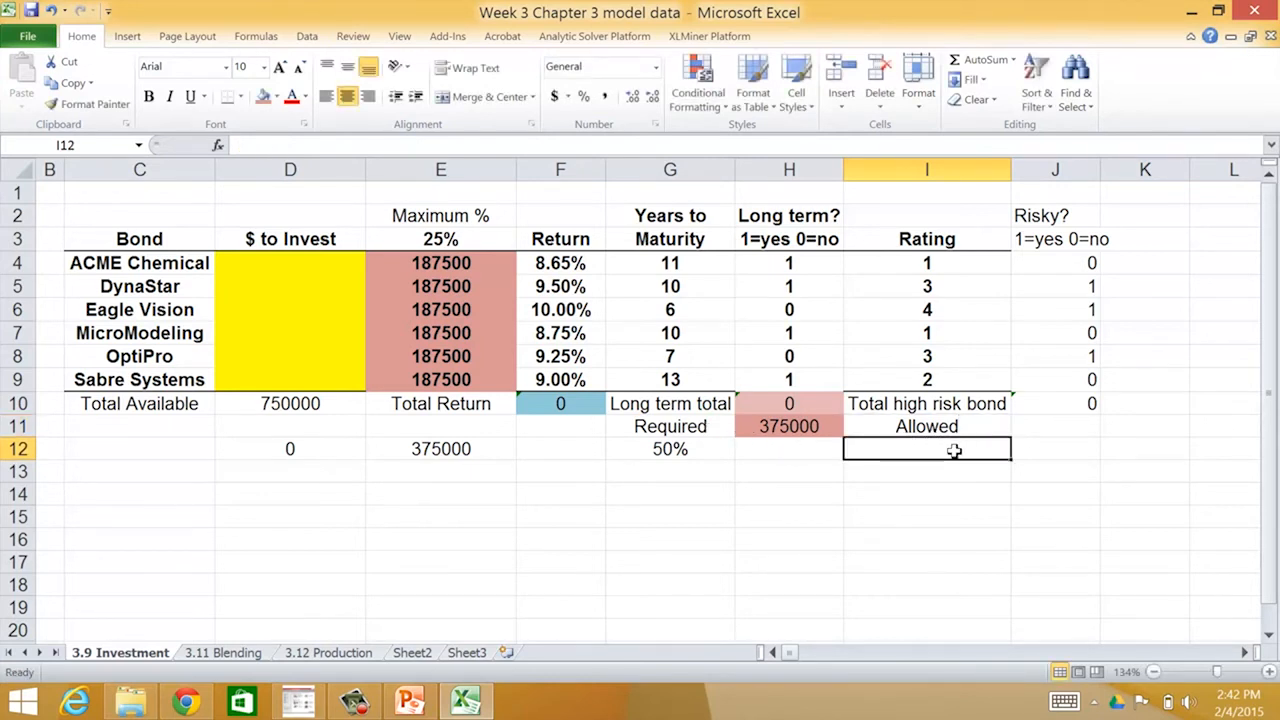
text(35%)
key(Tab)
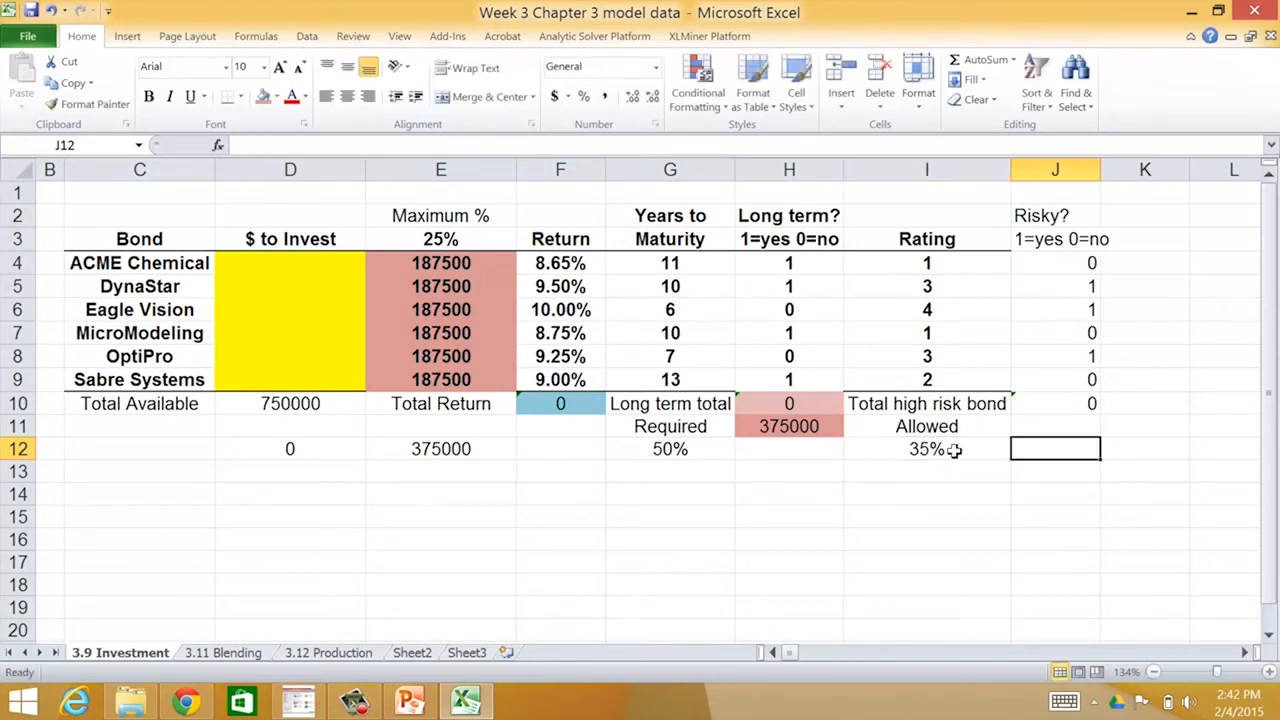
Calculate the allowed high-risk investment in J11 with the formula =D10*I12
key(Up)
text(=)
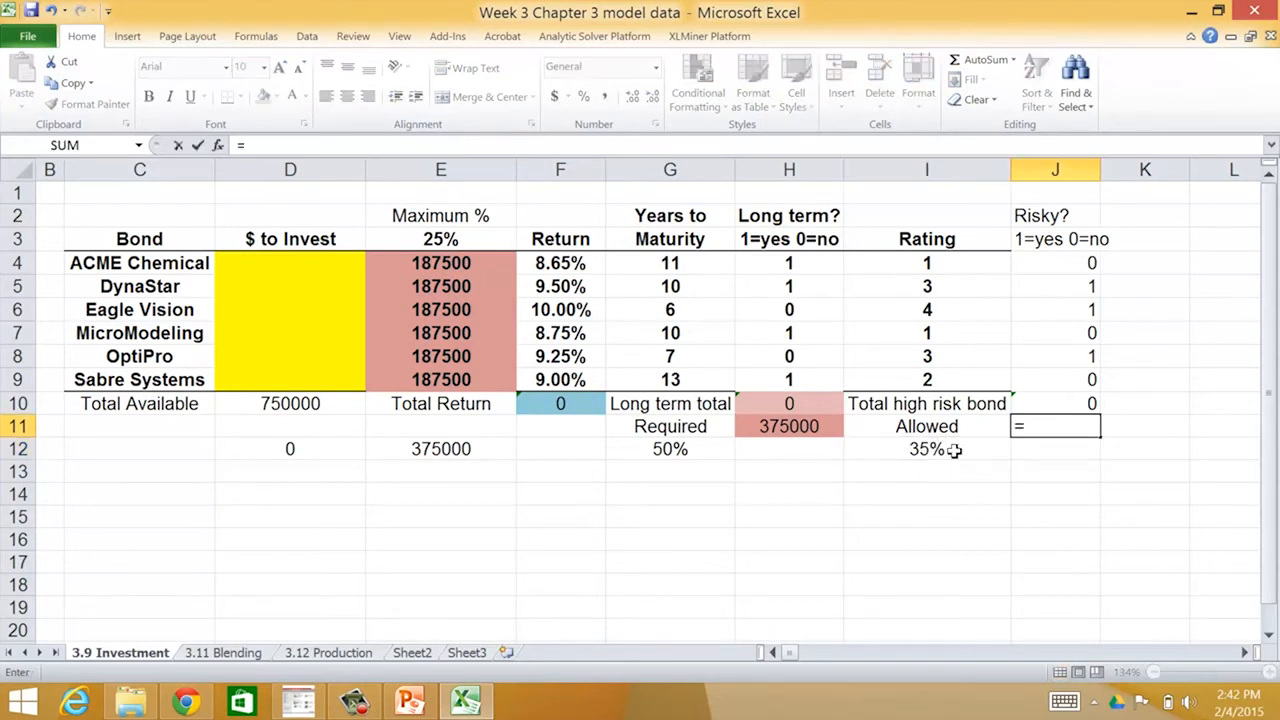
click(321, 403)
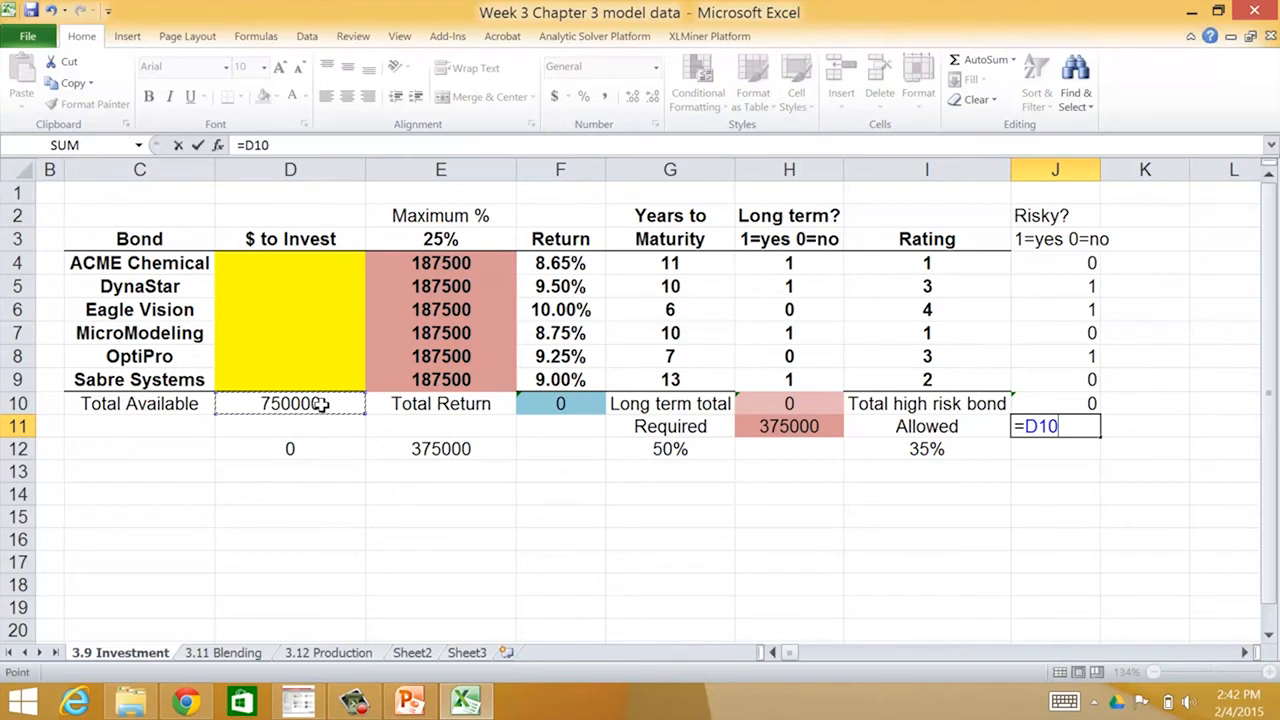
text(*)
click(953, 450)
key(Return)
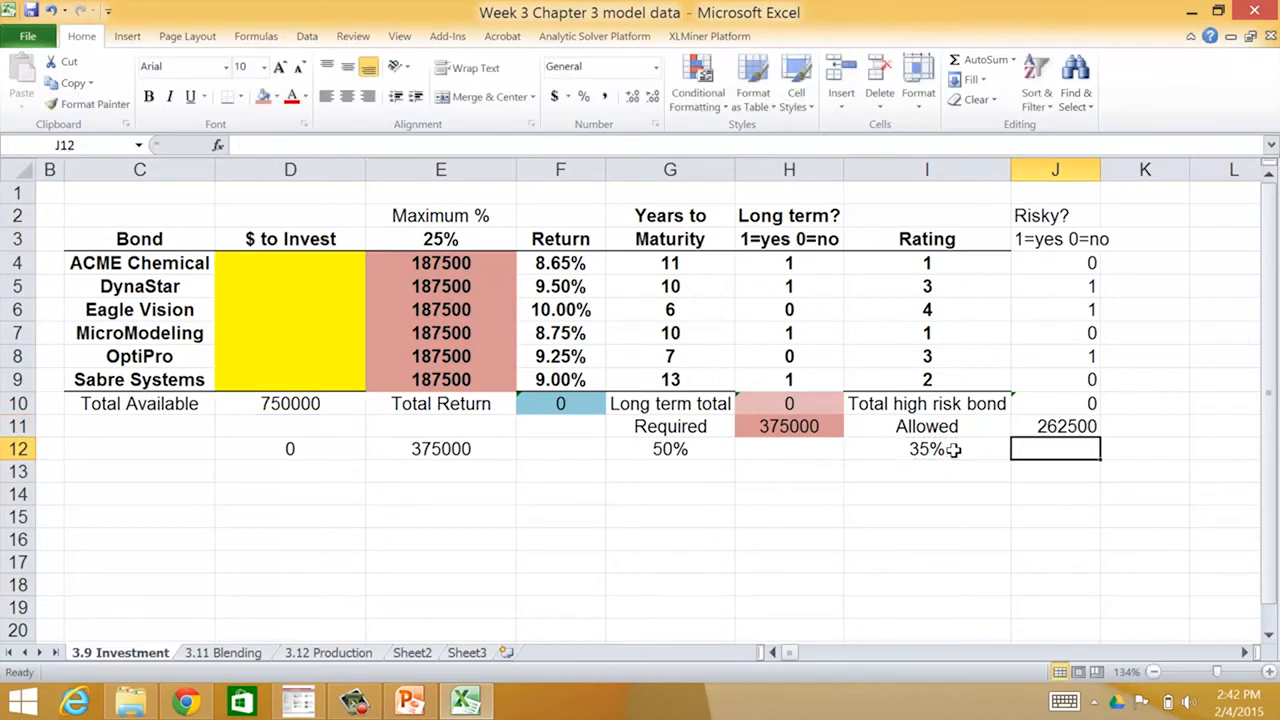
Fill the high-risk total in J10 with light red and the allowed amount in J11 with a darker red
click(1082, 404)
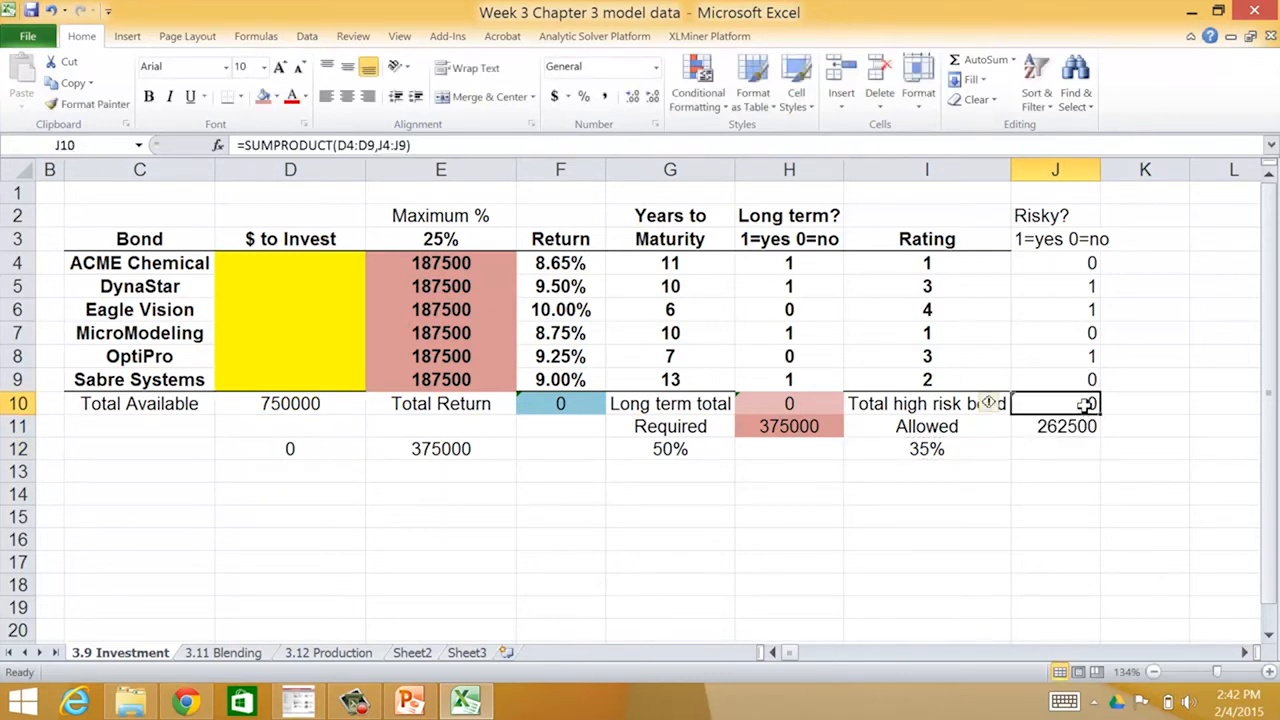
click(263, 96)
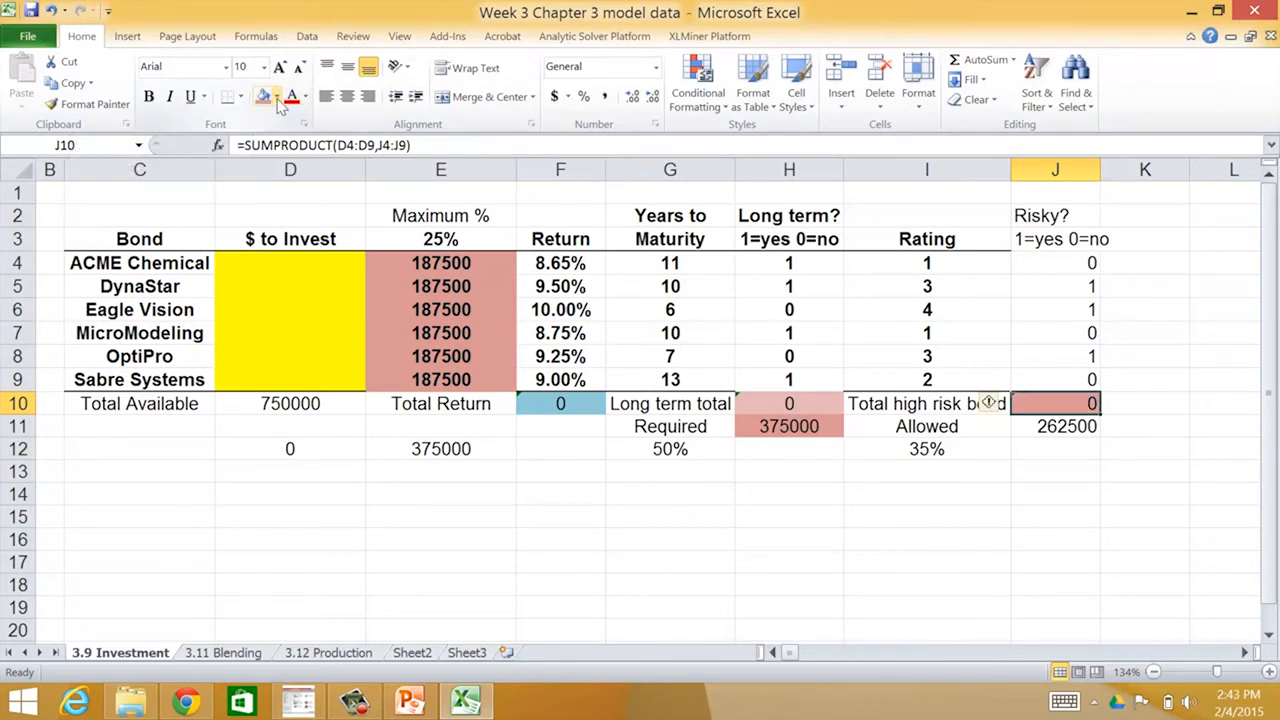
click(277, 97)
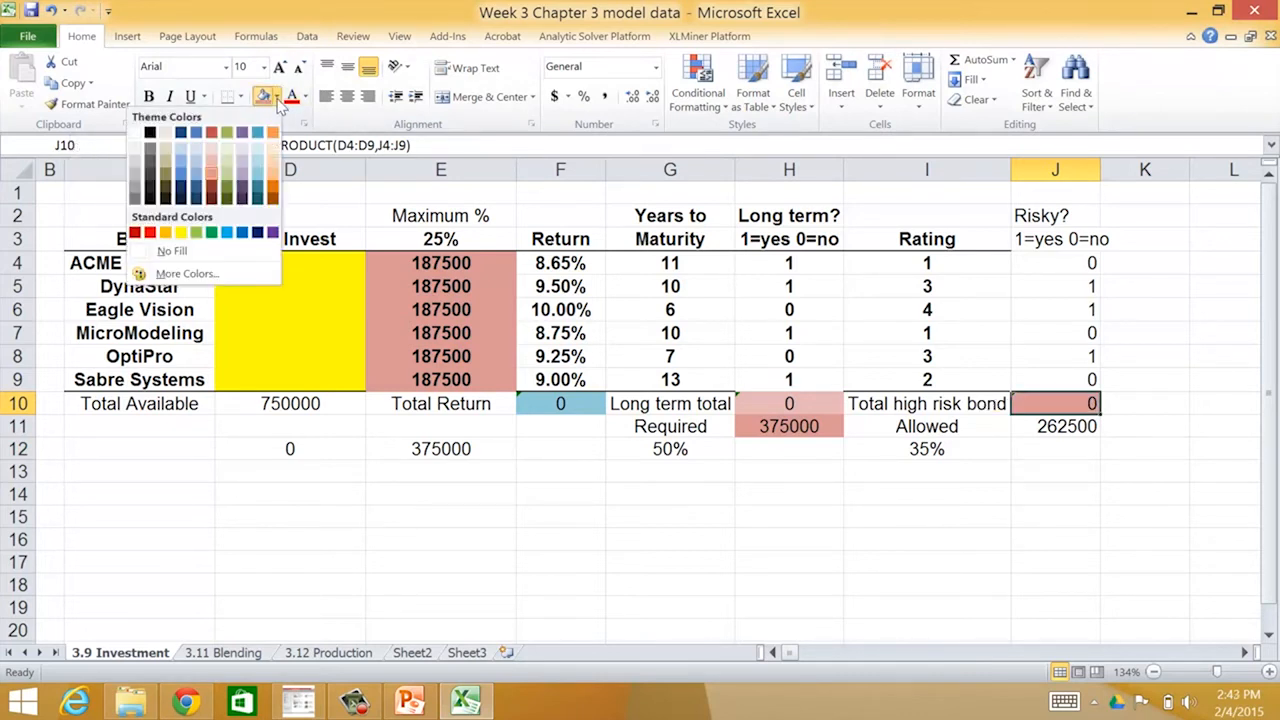
click(211, 172)
click(1035, 427)
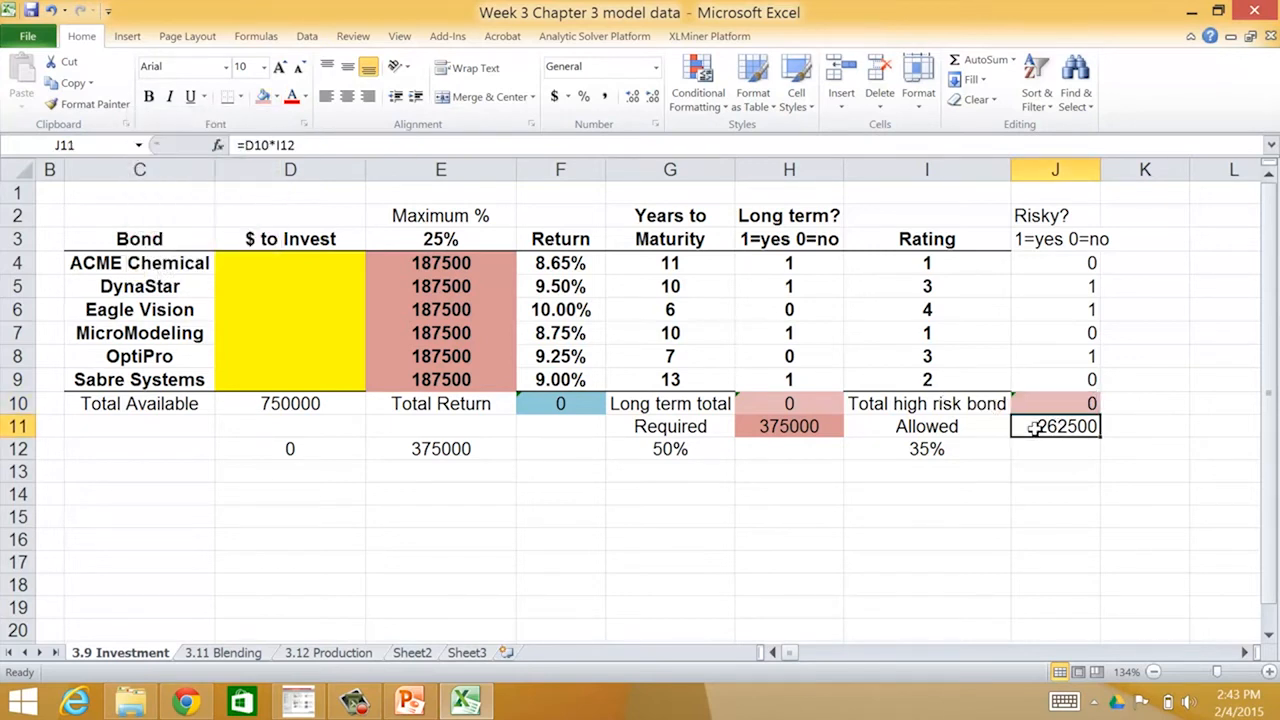
click(277, 97)
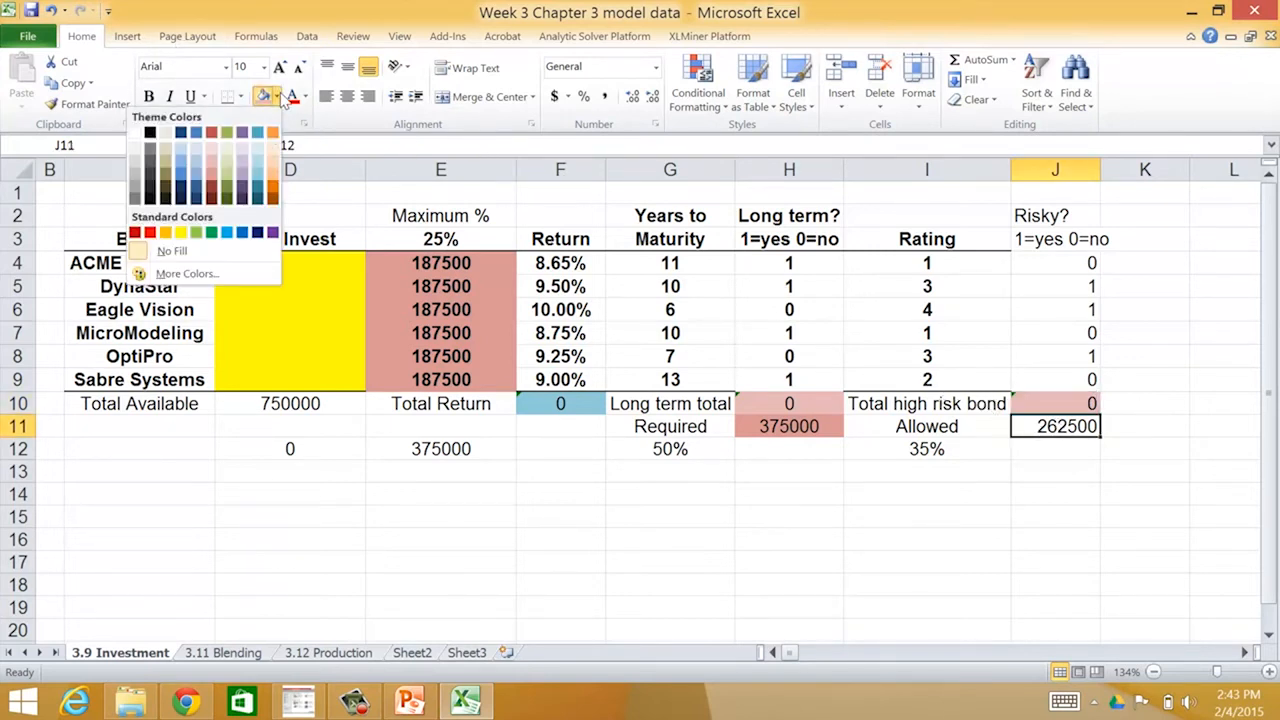
click(211, 172)
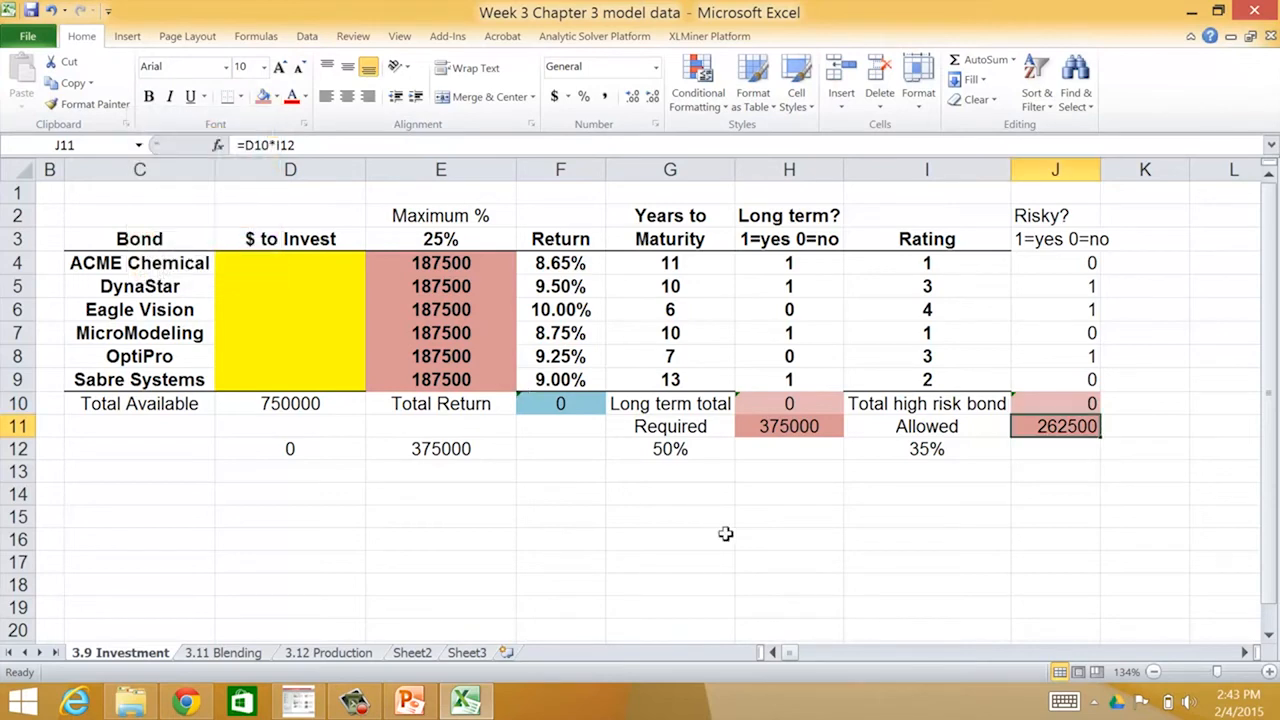
click(969, 505)
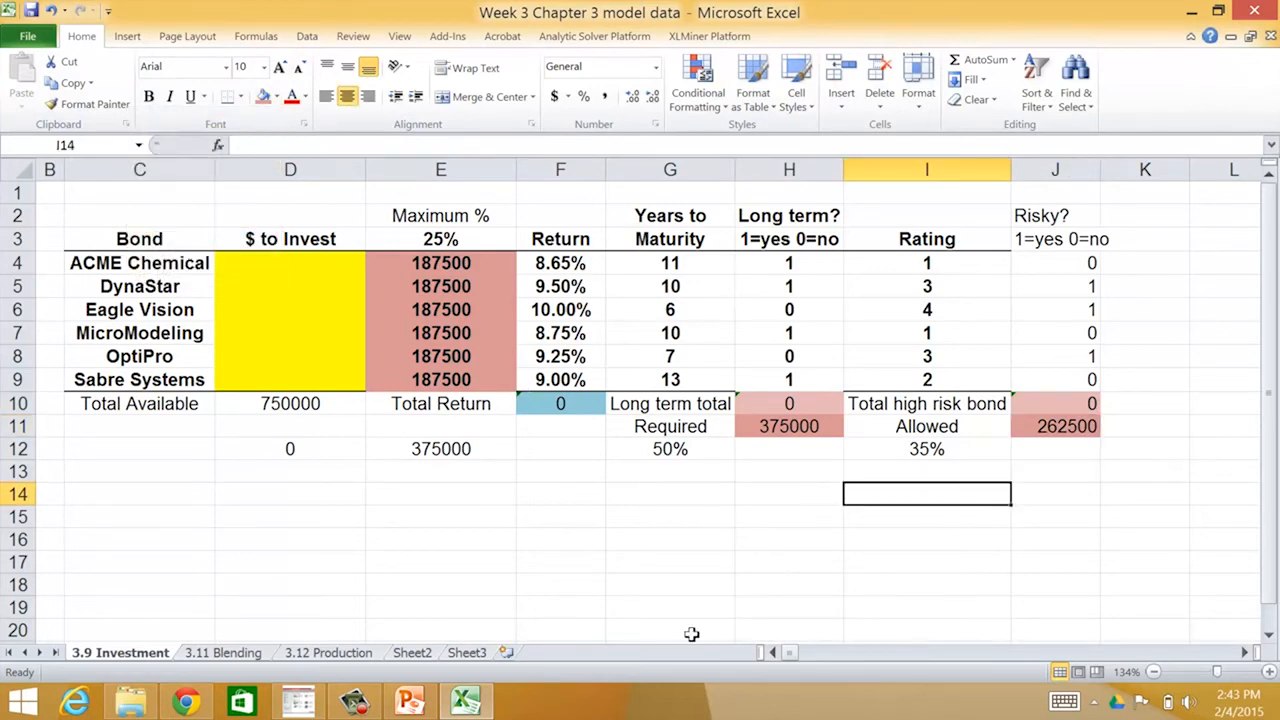
Check the complete model slide in PowerPoint, return to Excel and move the Total Available label and amount down to C11:D11
click(410, 701)
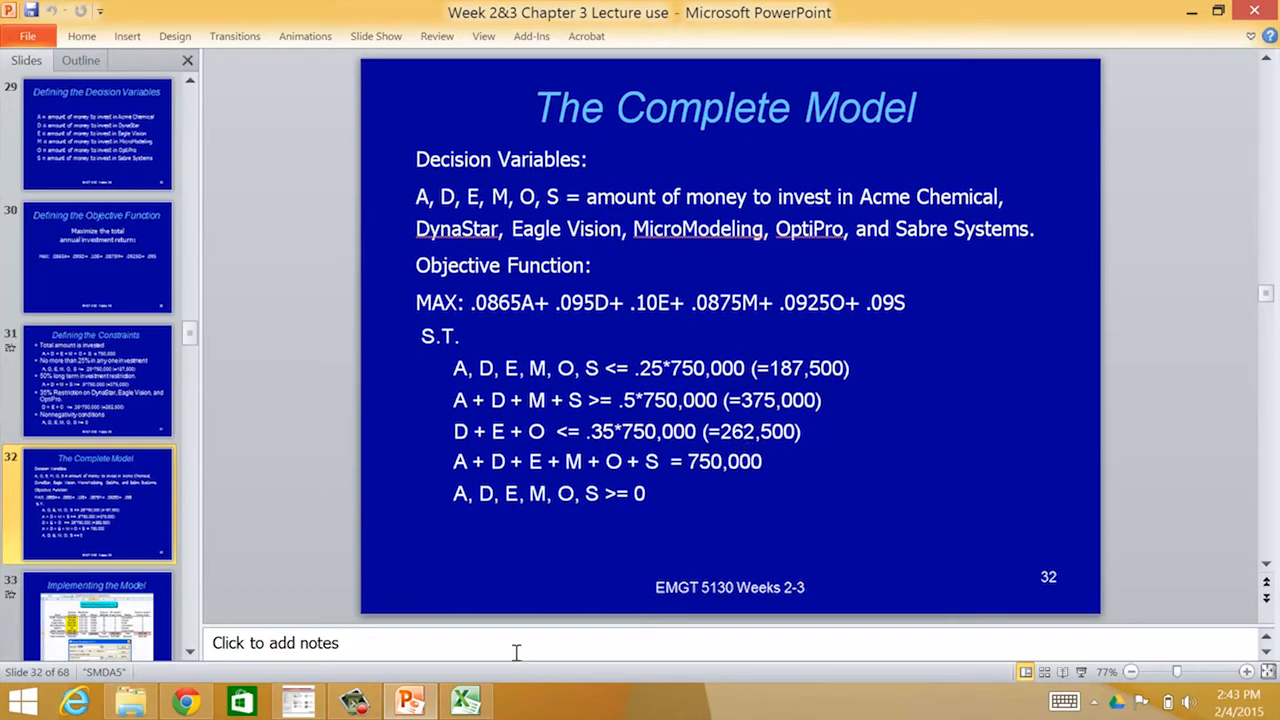
click(466, 701)
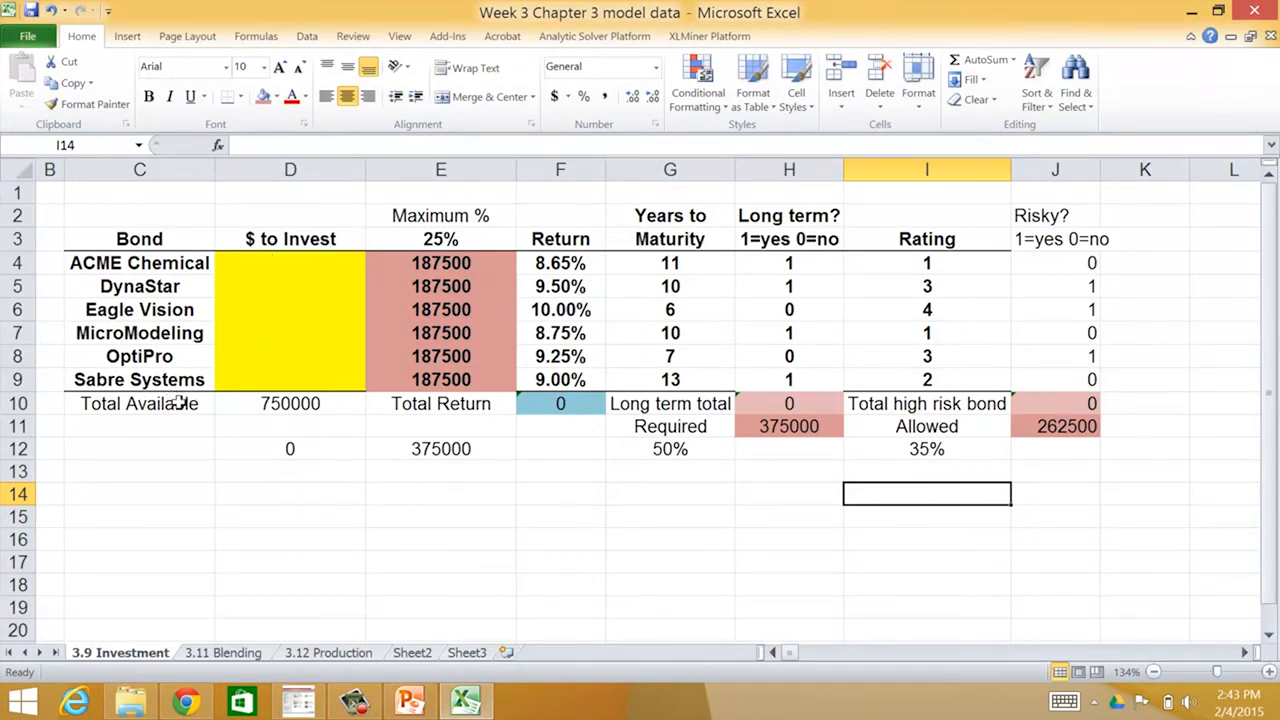
drag(178, 402, 250, 420)
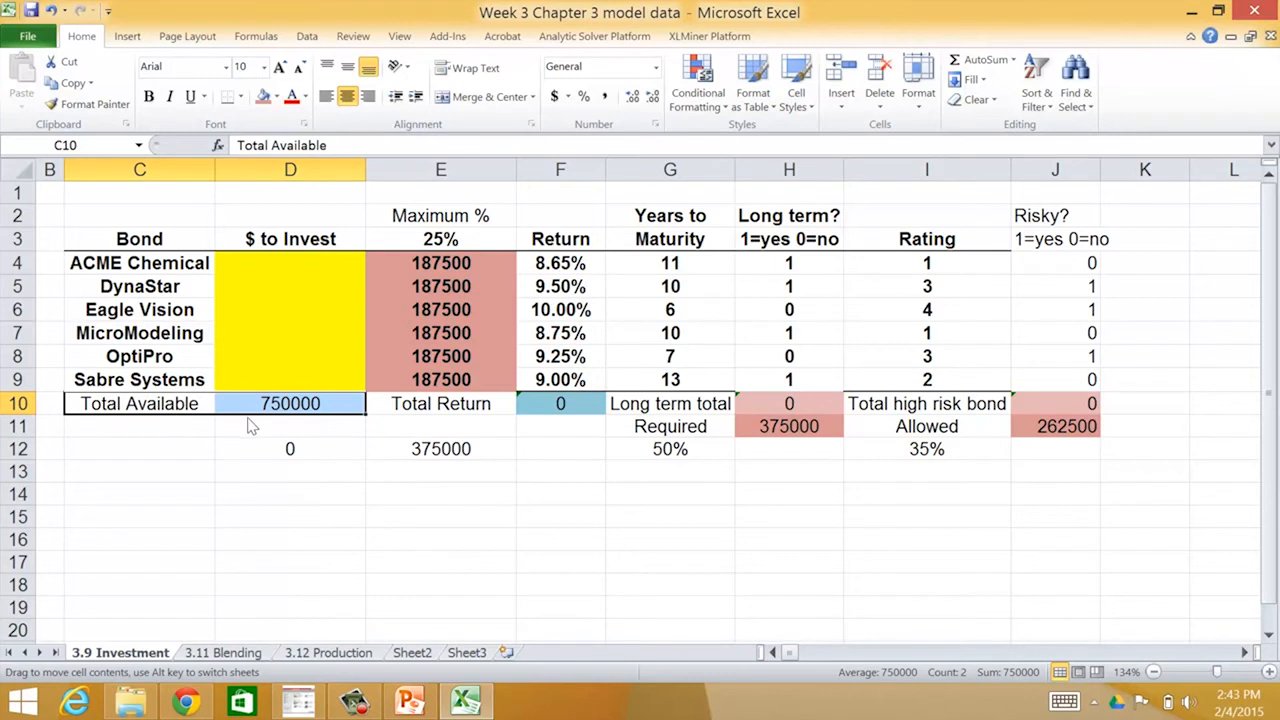
drag(248, 418, 250, 443)
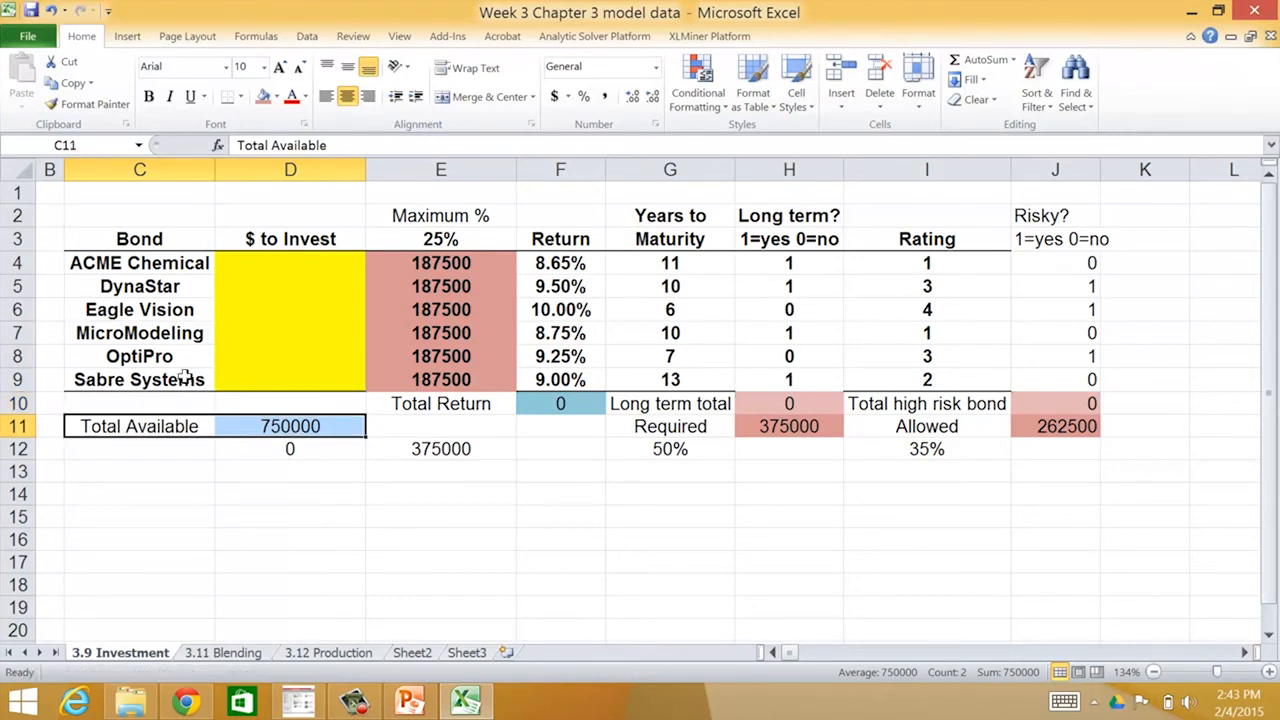
Label cell C10 "Total Invested"
click(155, 404)
text(Total in)
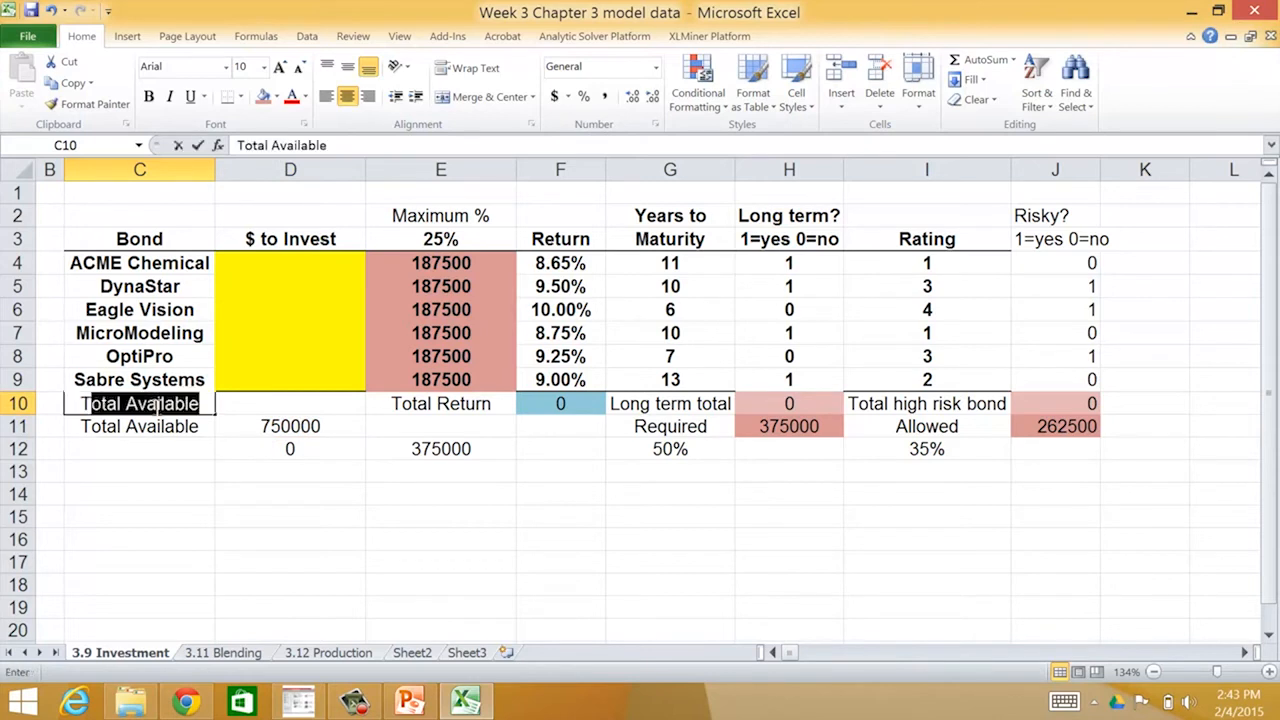
key(BackSpace)
key(BackSpace)
text(Invested)
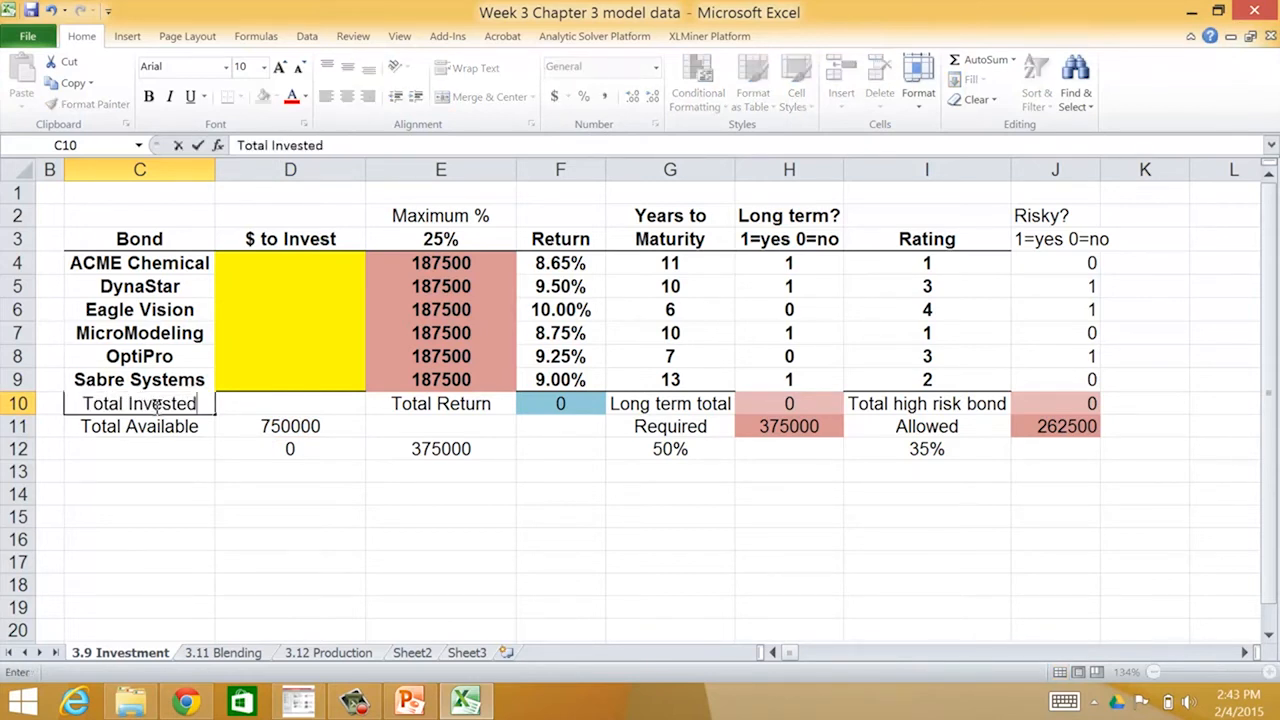
Enter =SUM(D4:D9) in D10 to total the money invested across all six bonds
key(Tab)
text(=sum)
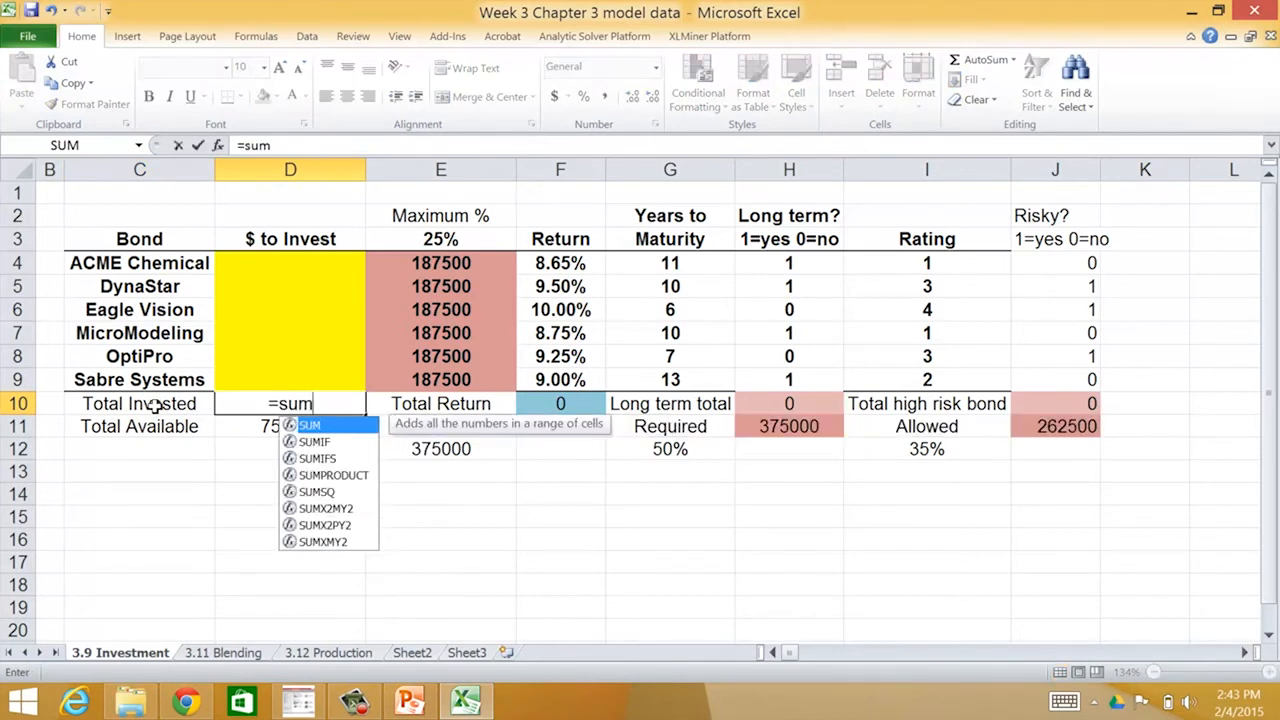
text(())
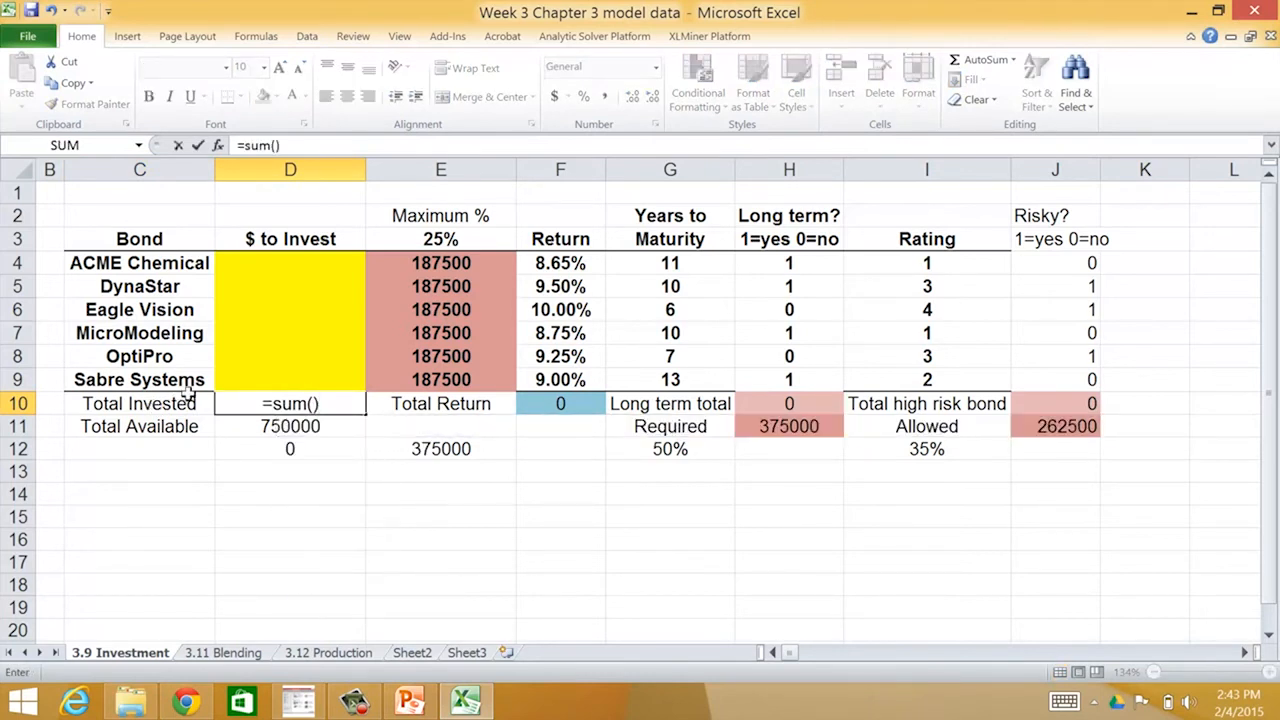
click(313, 402)
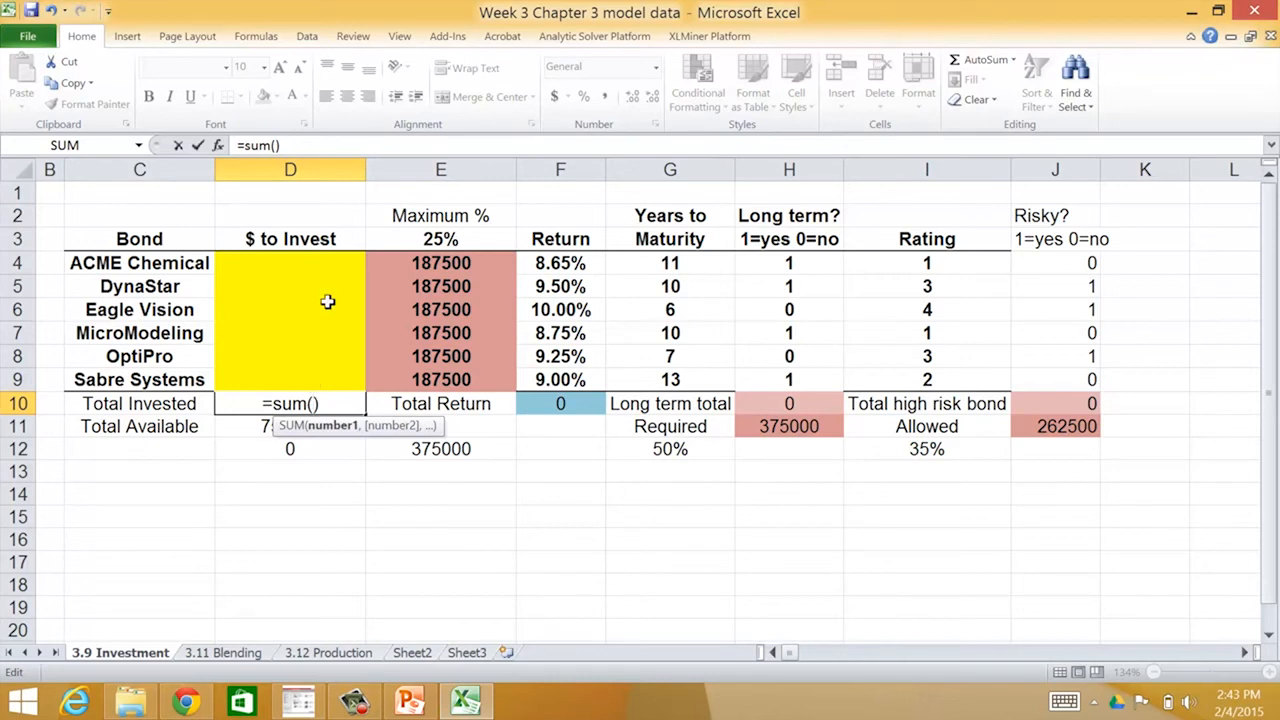
drag(337, 258, 323, 390)
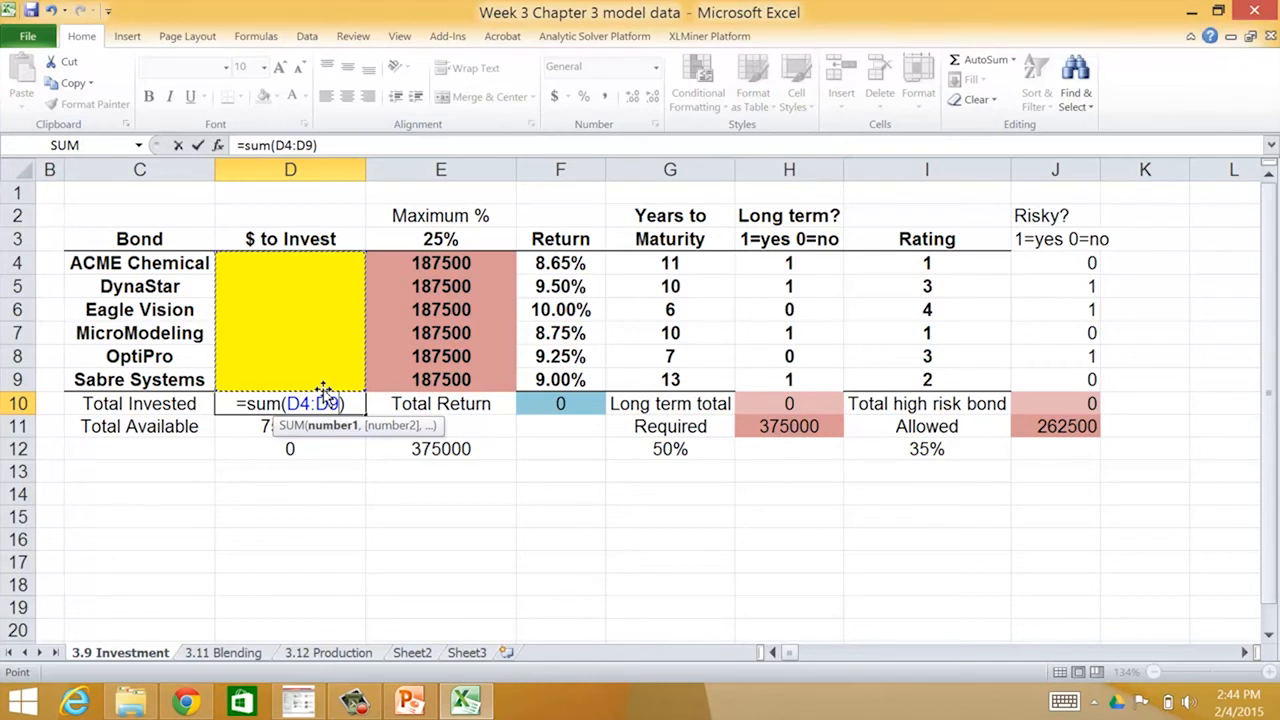
key(Return)
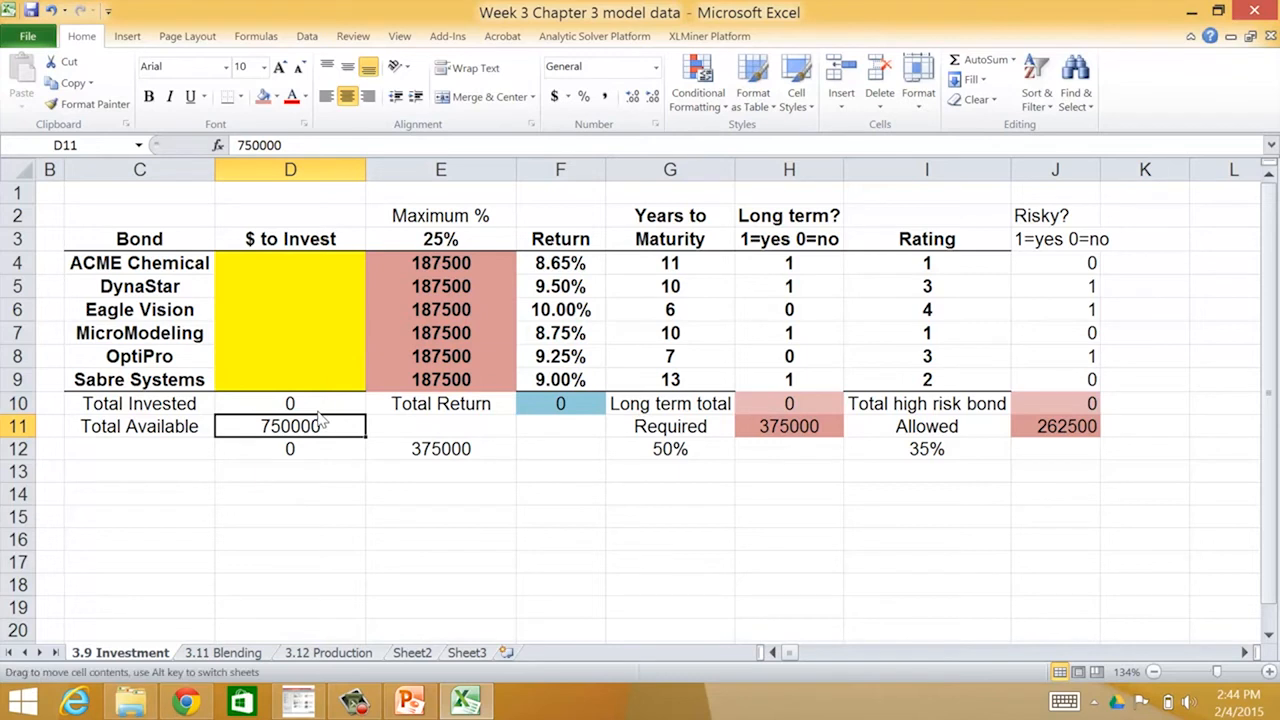
Fill the available amount in D11 with the darker red and the invested total in D10 with light red
click(313, 401)
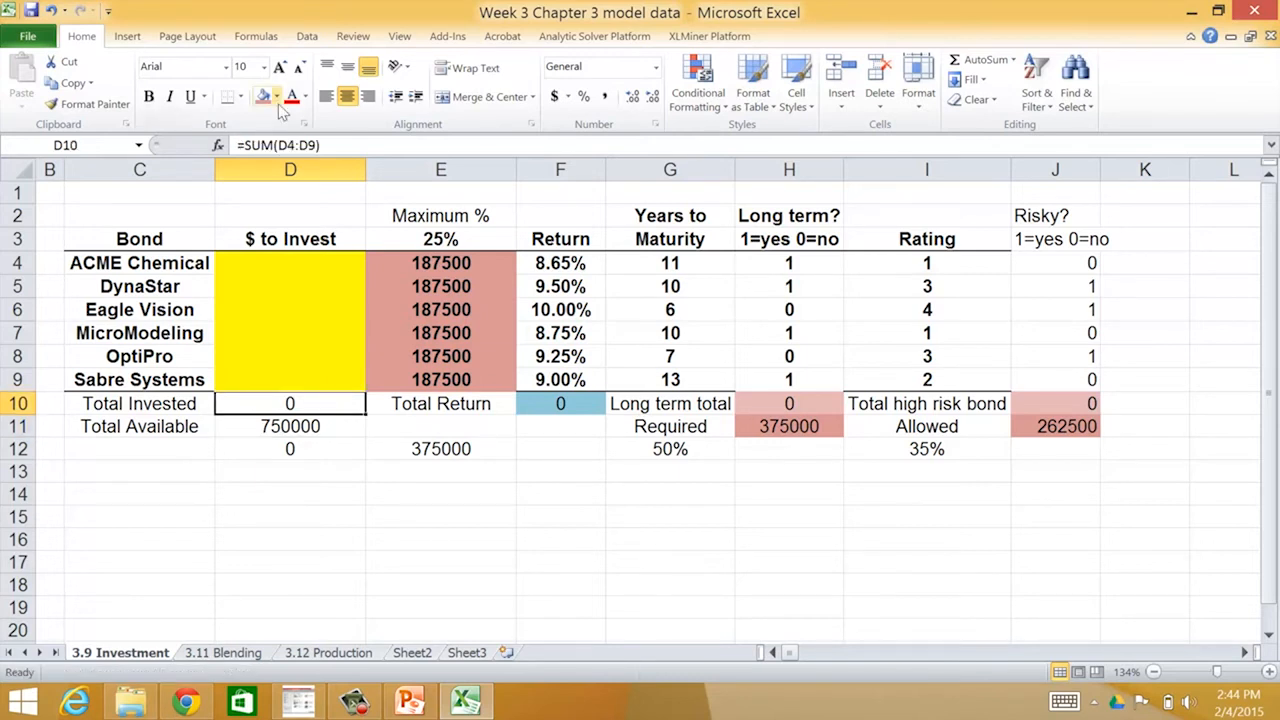
click(317, 426)
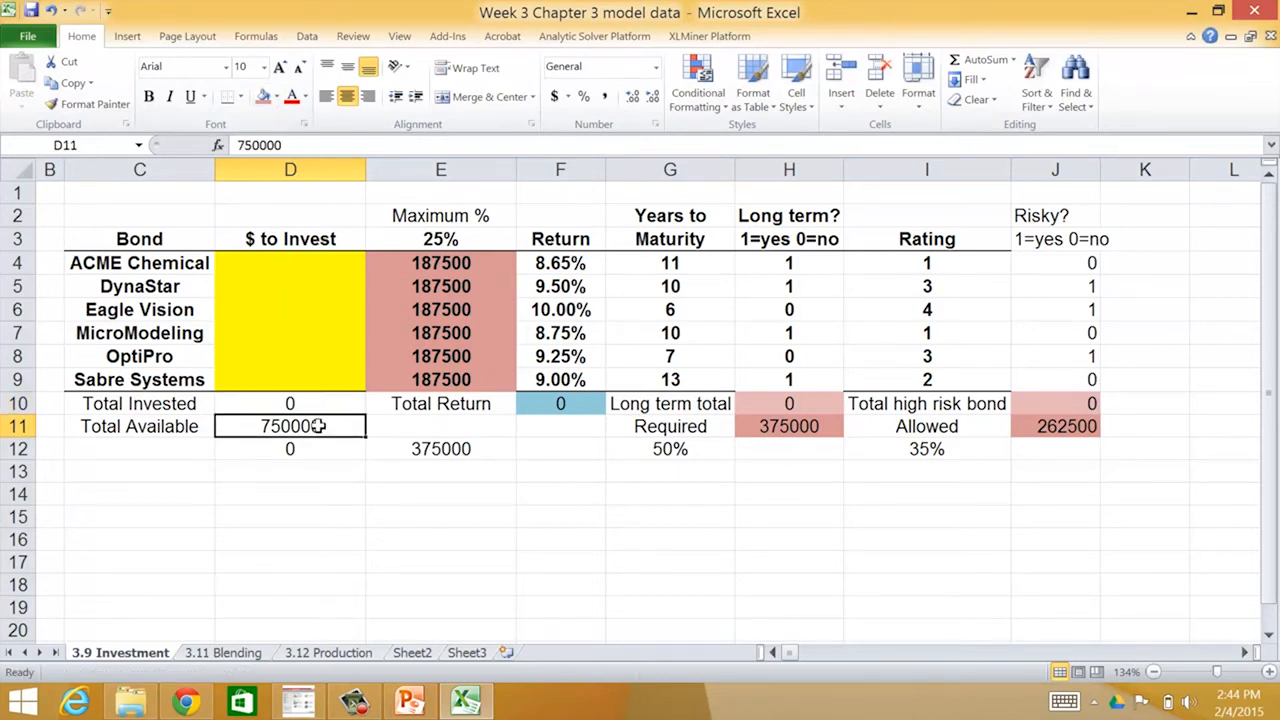
click(263, 97)
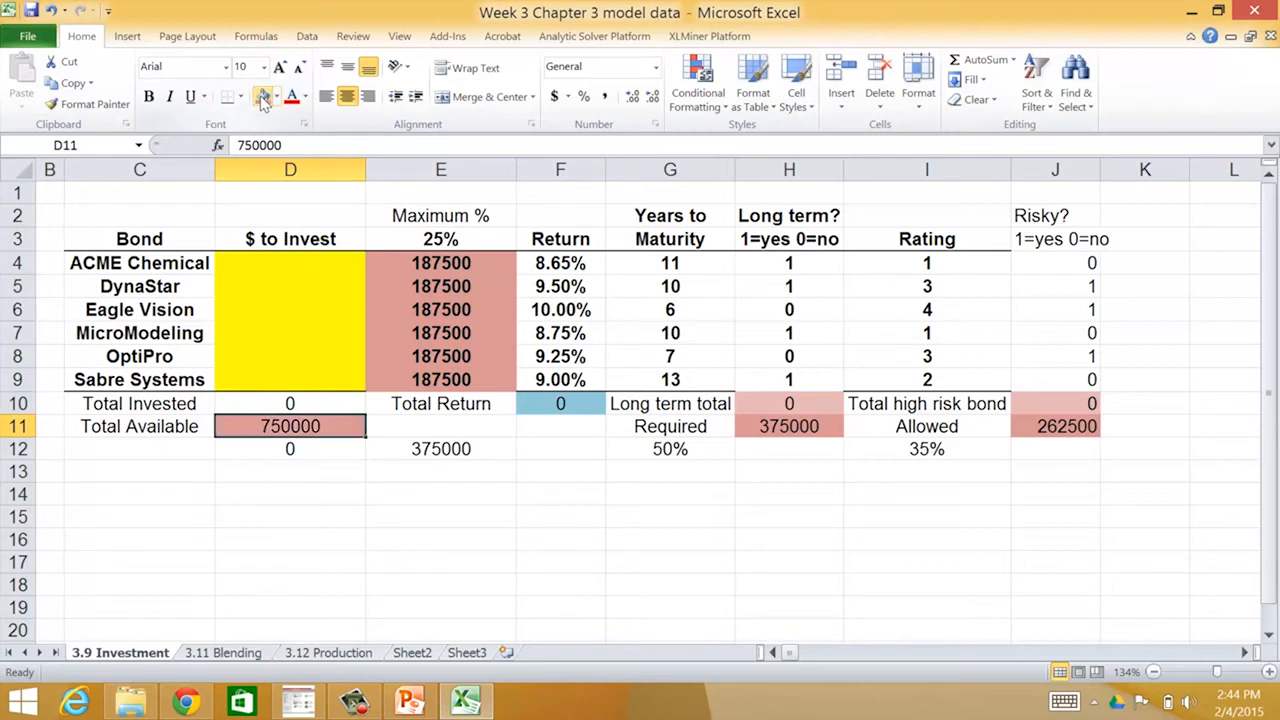
click(307, 404)
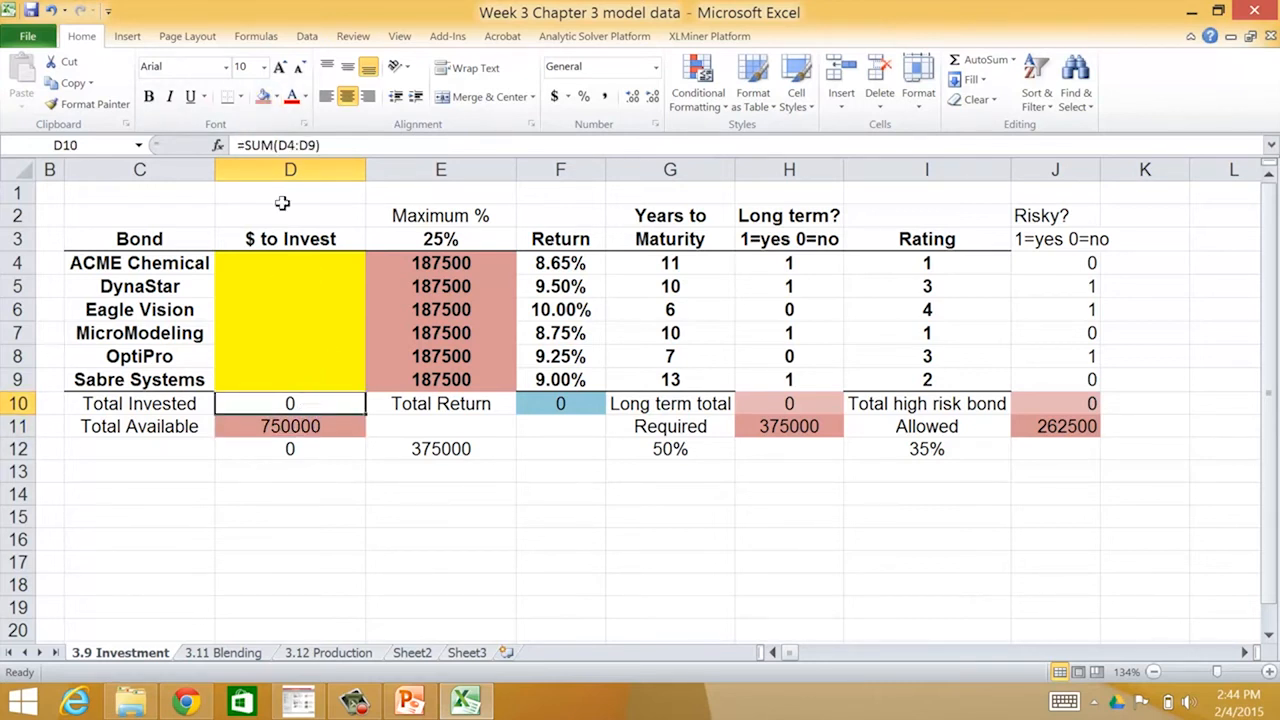
click(277, 97)
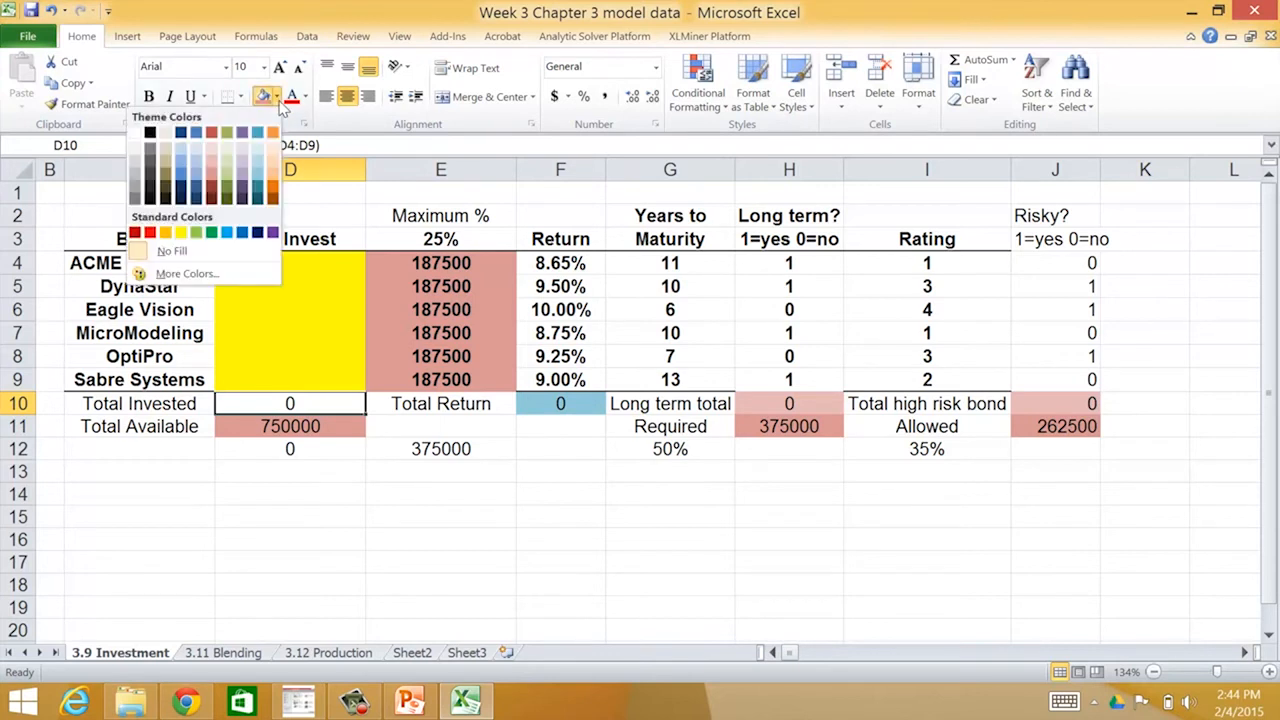
click(212, 167)
click(390, 522)
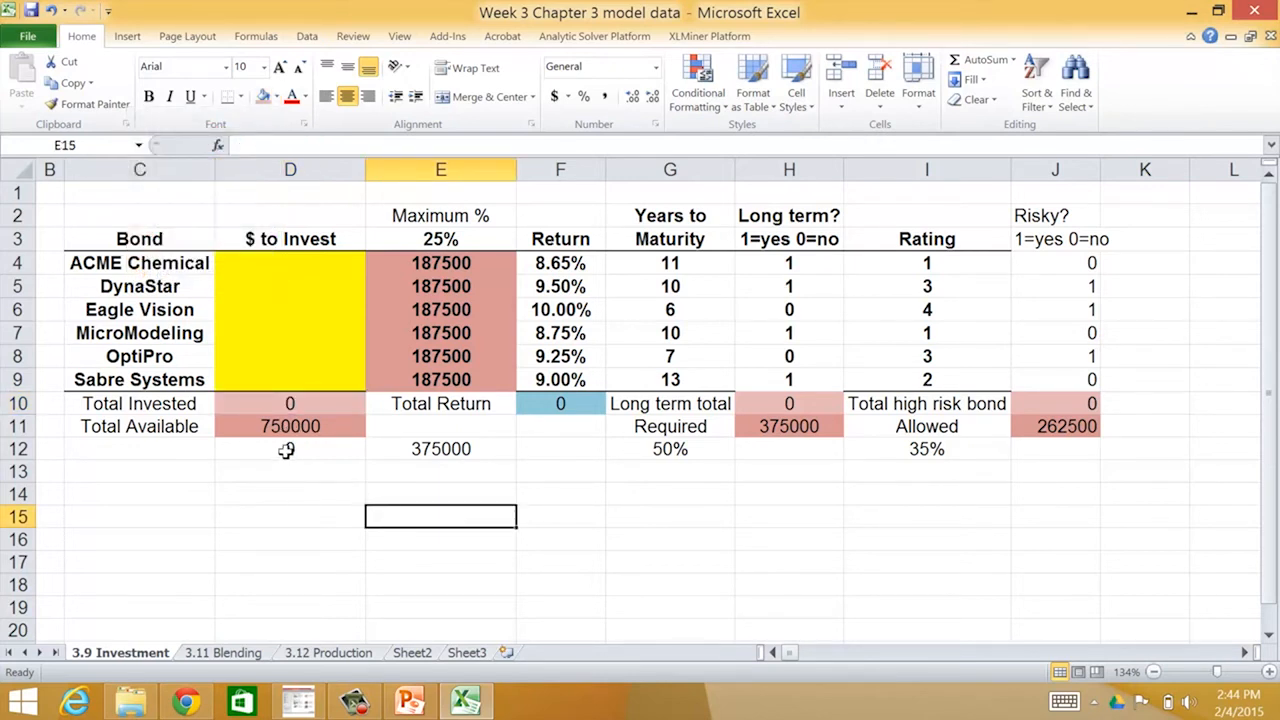
Delete the leftover values in D12 and E12 below the investment table
click(287, 449)
key(Delete)
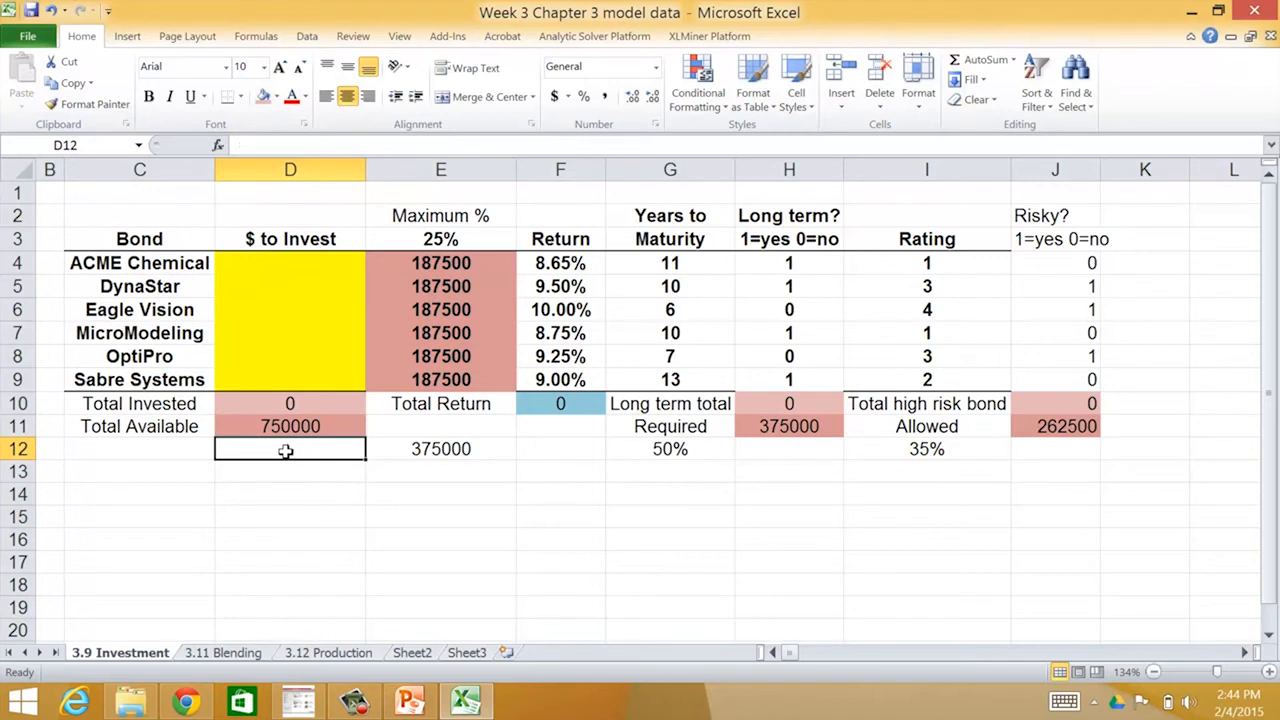
key(Right)
key(Delete)
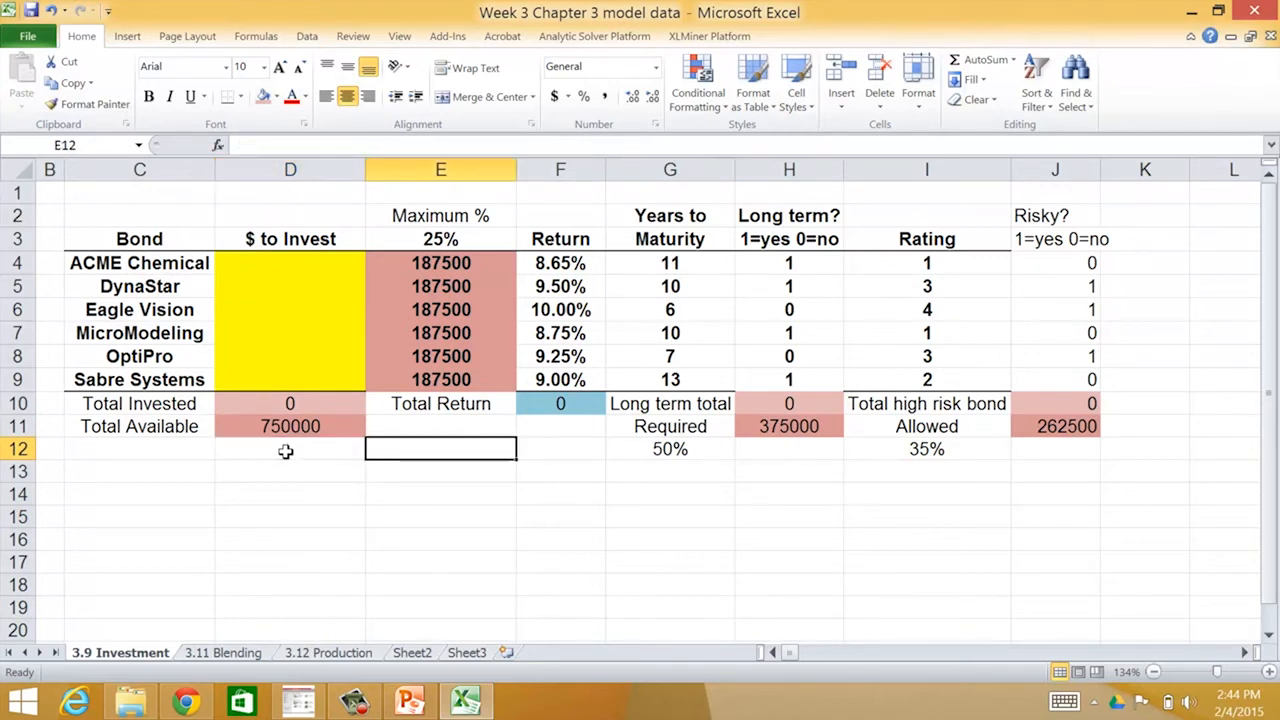
key(Right)
key(Right)
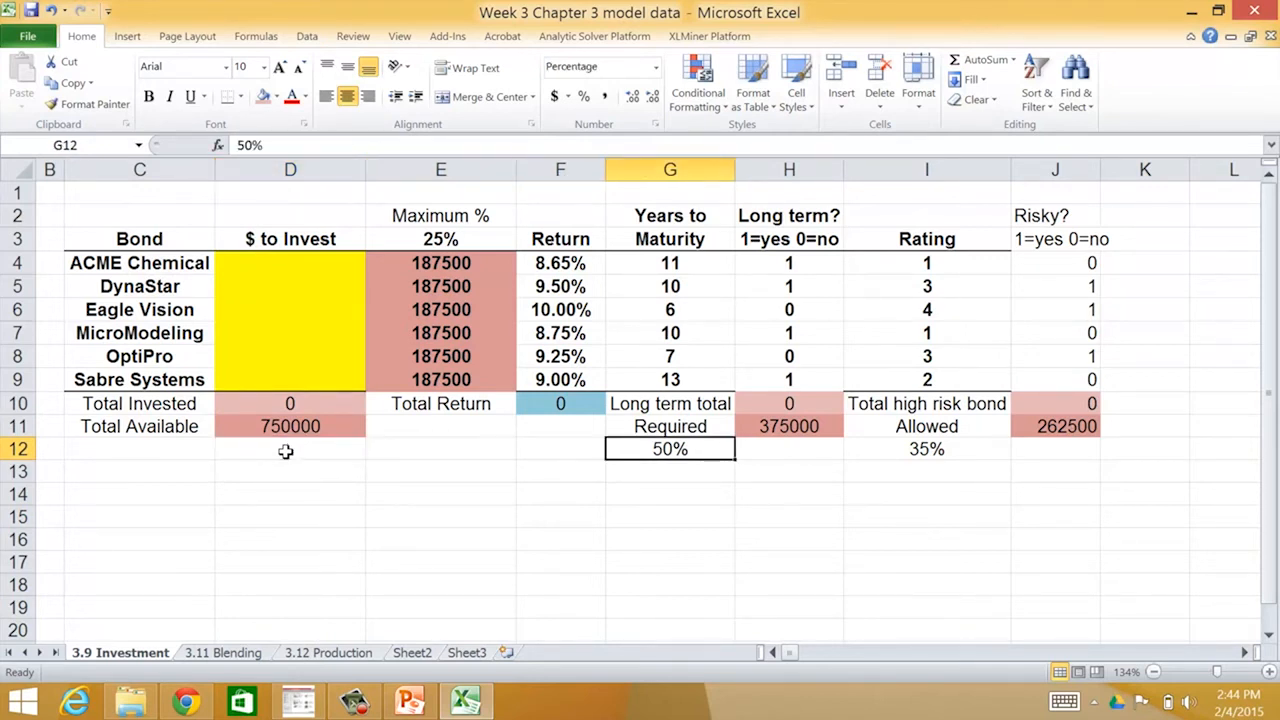
key(Down)
key(Down)
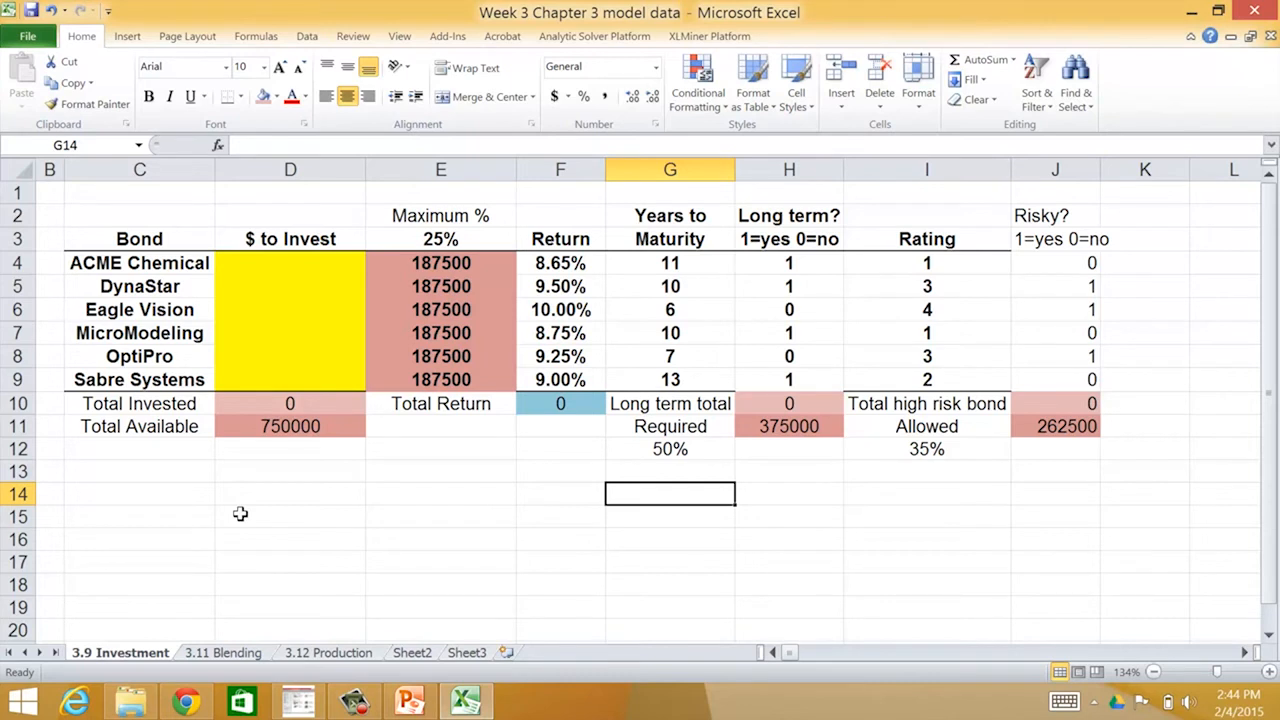
Review the total invested formula in D10 and the available amount in D11, and compare them with the complete model slide in PowerPoint
click(287, 404)
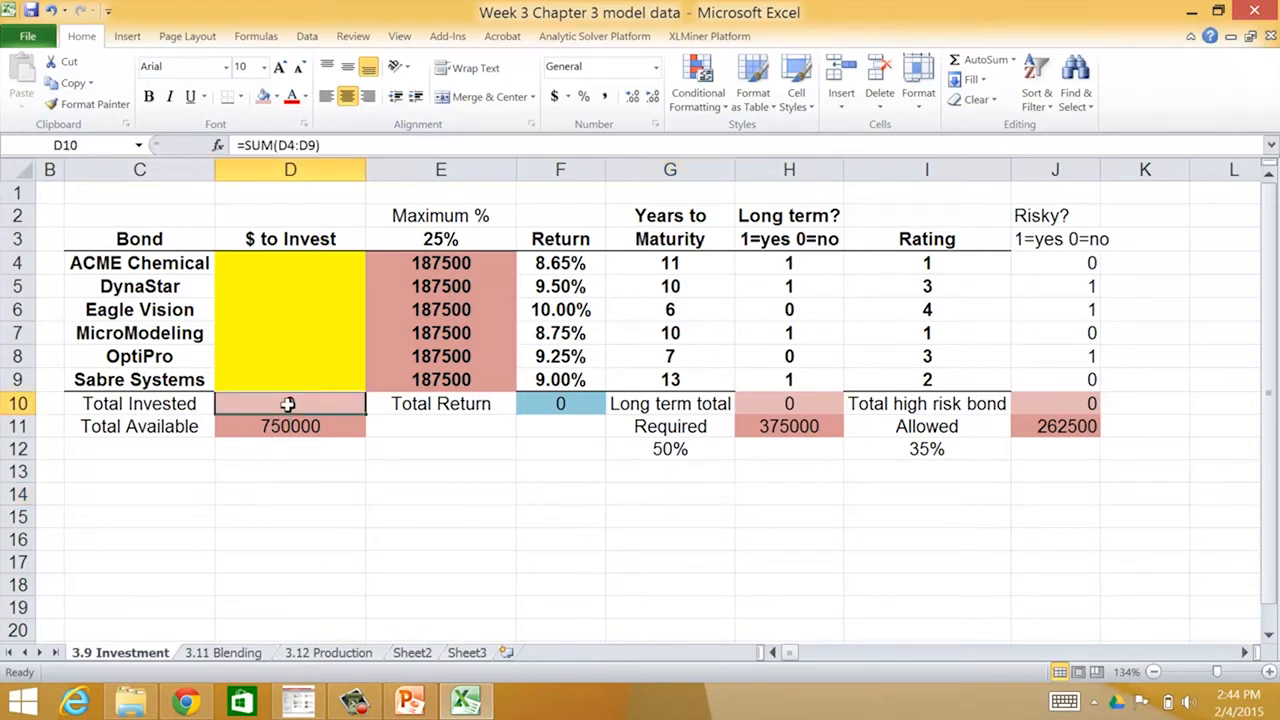
click(301, 147)
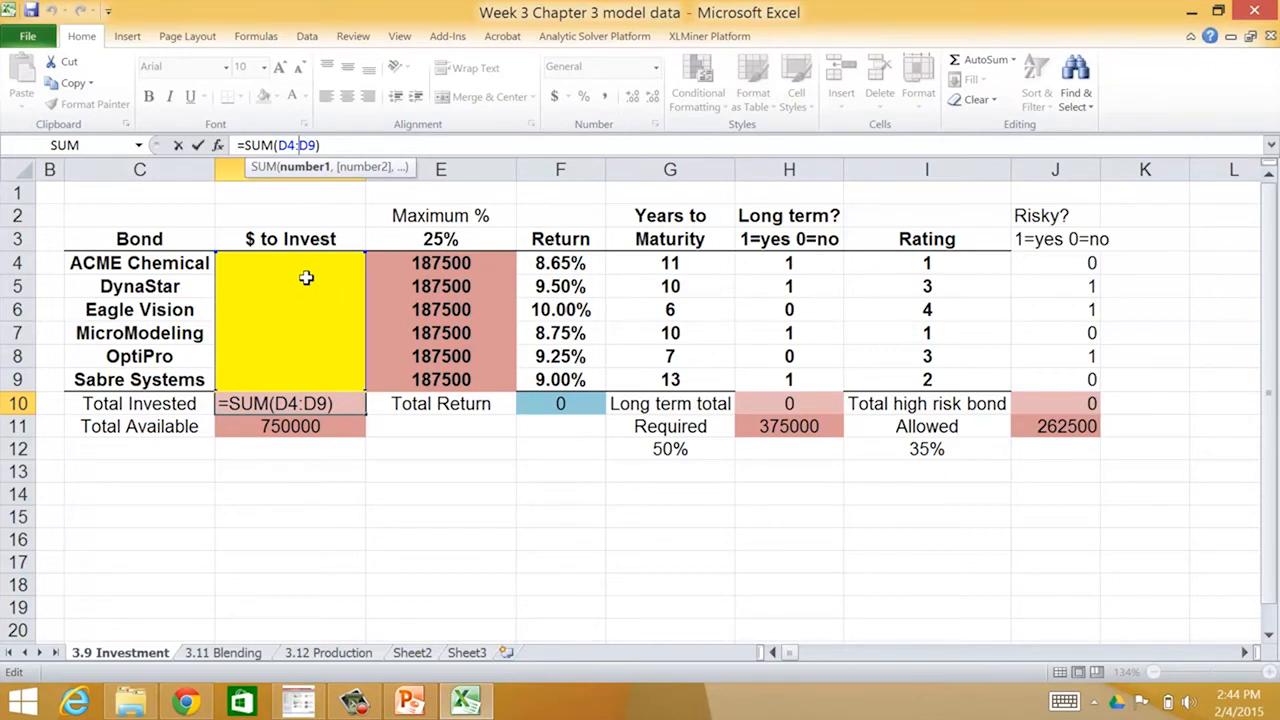
key(Return)
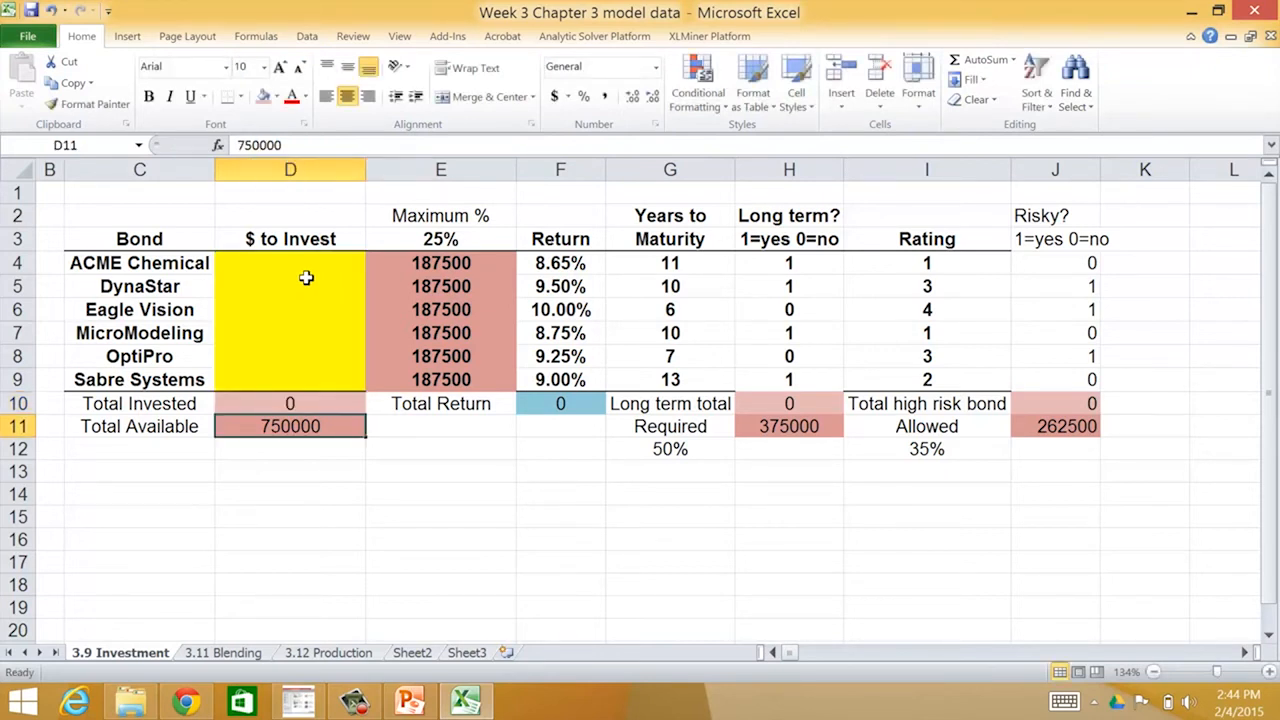
click(297, 146)
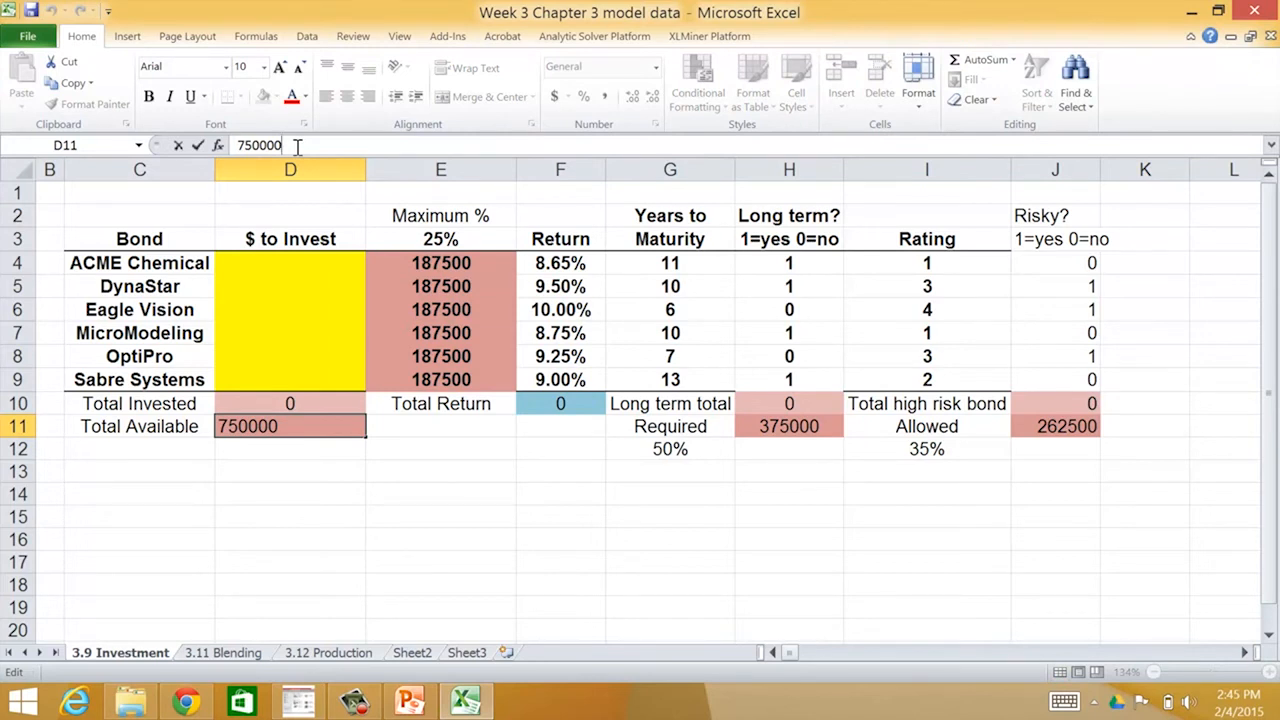
key(Return)
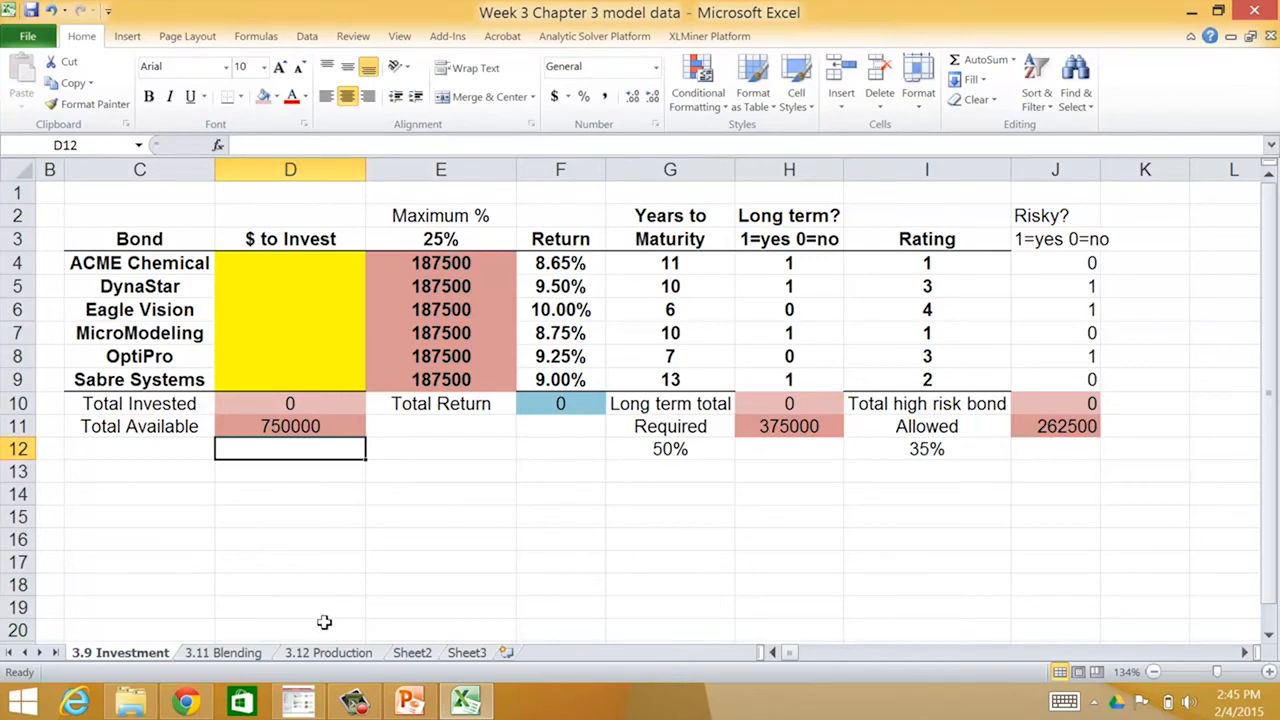
click(410, 702)
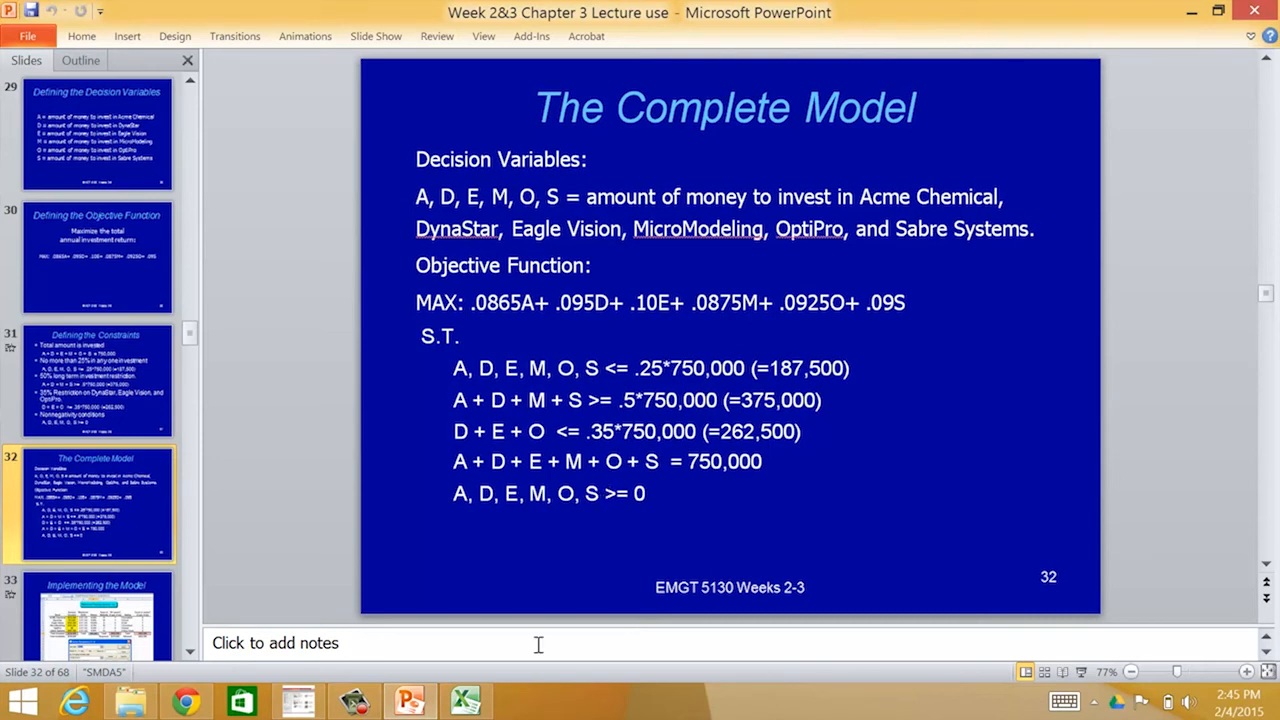
click(465, 704)
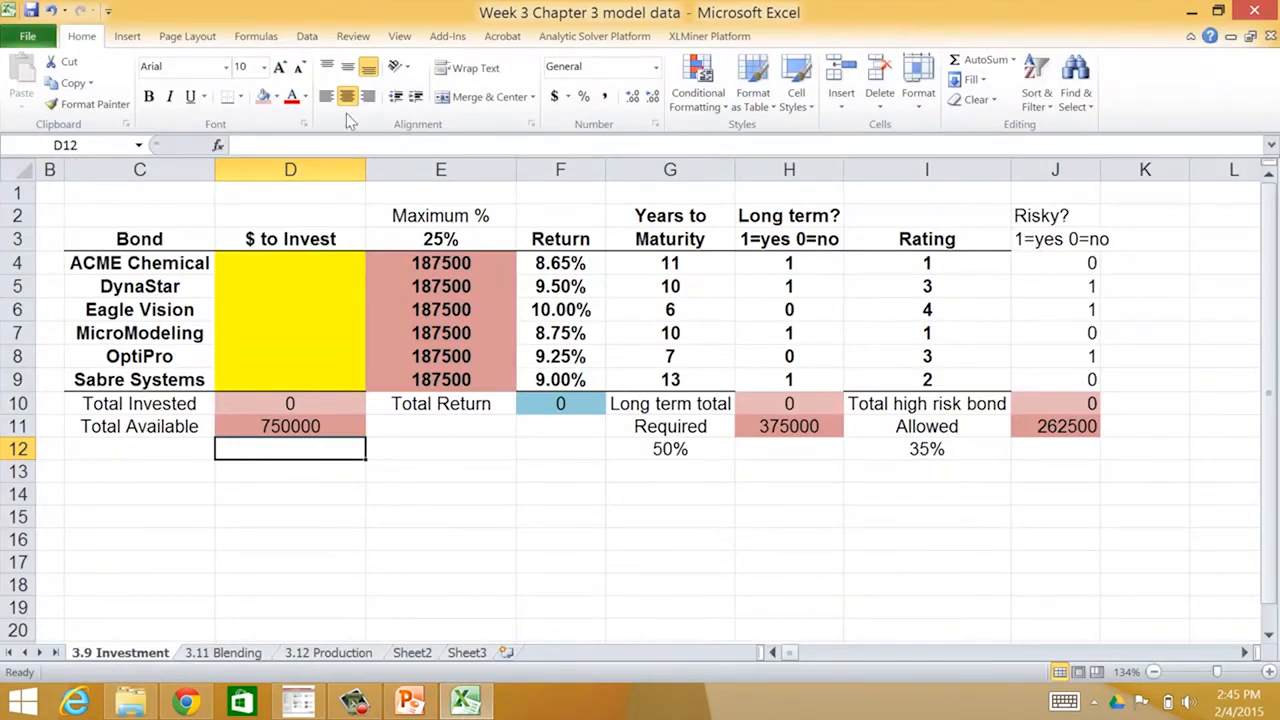
Open Premium Solver from Excel and reset all its options and cell selections
click(250, 259)
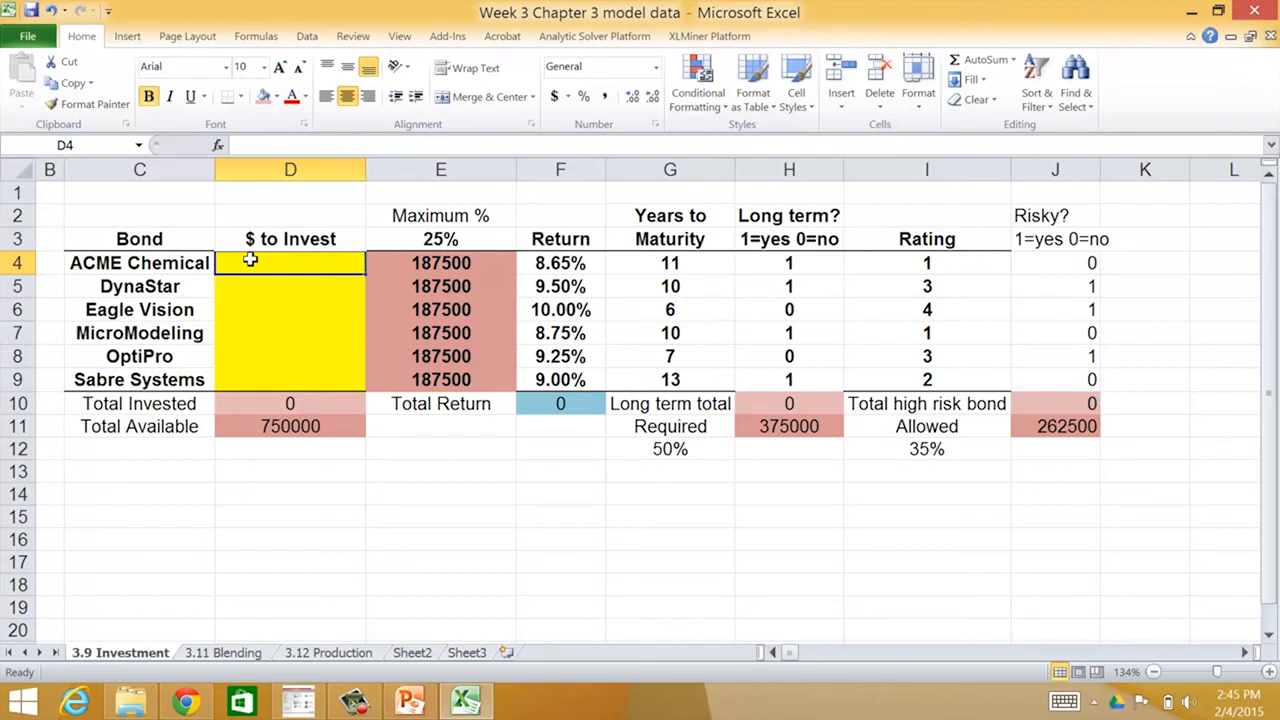
click(450, 36)
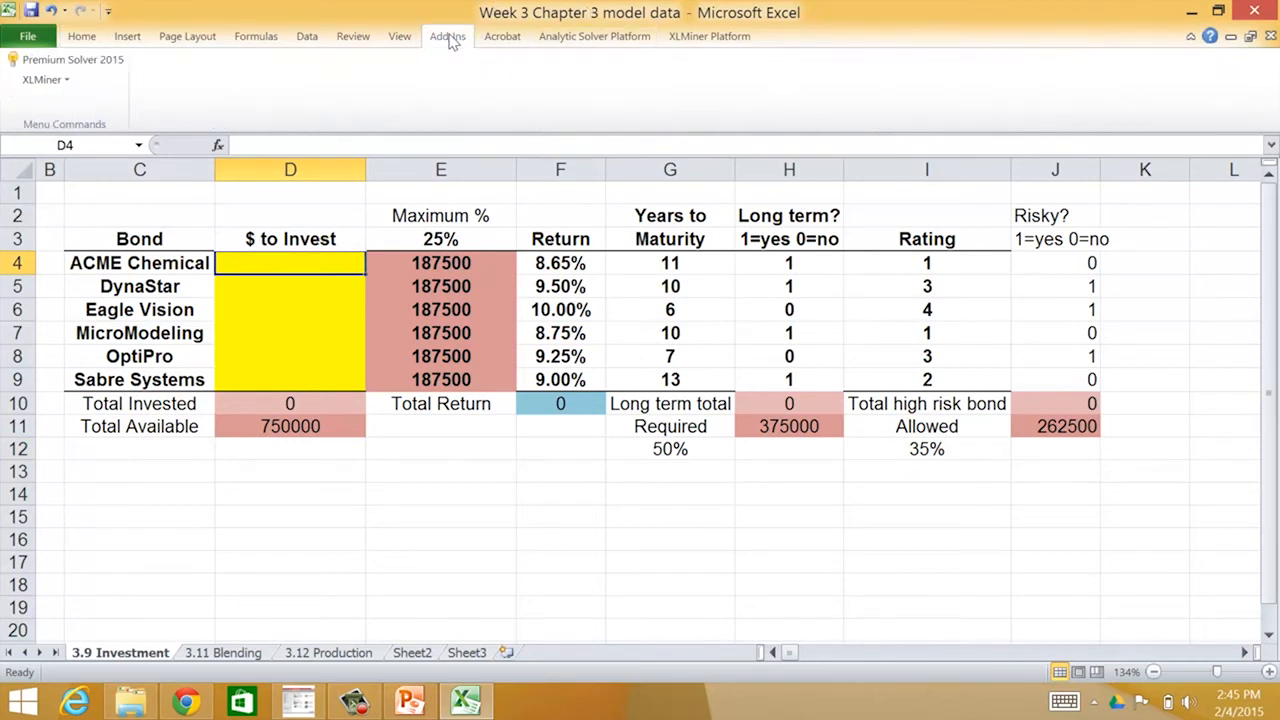
click(98, 62)
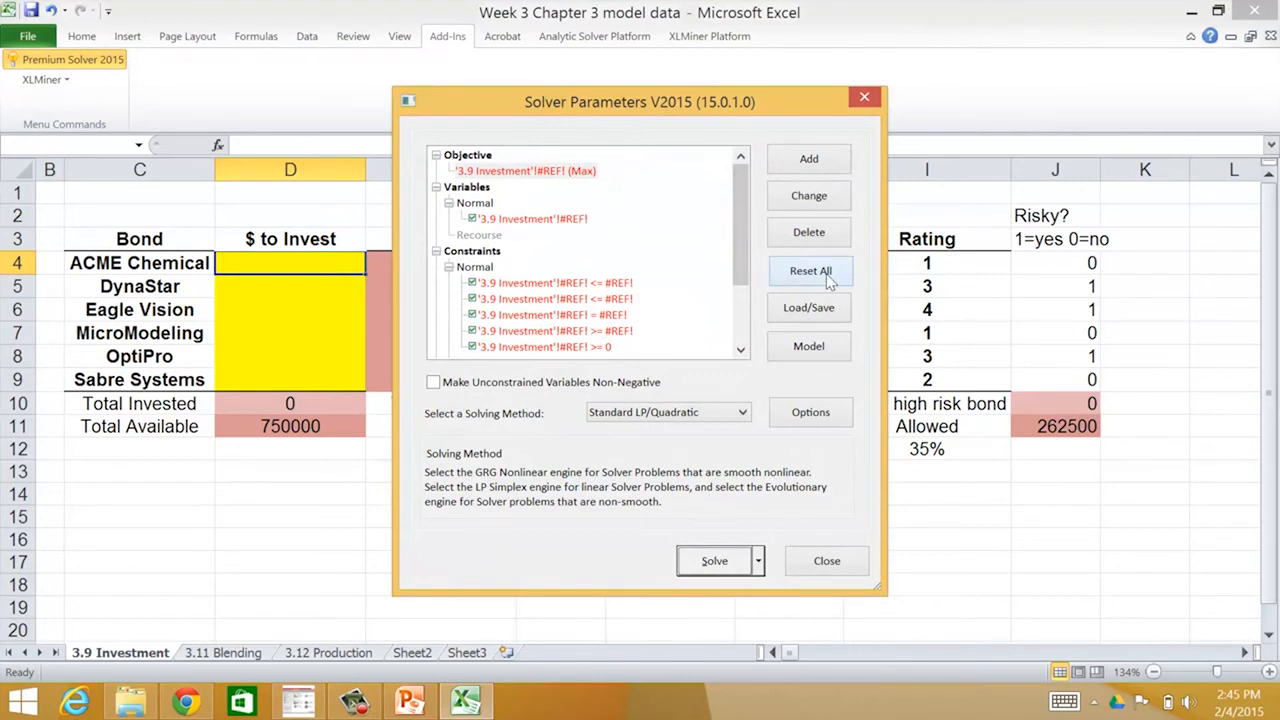
click(826, 278)
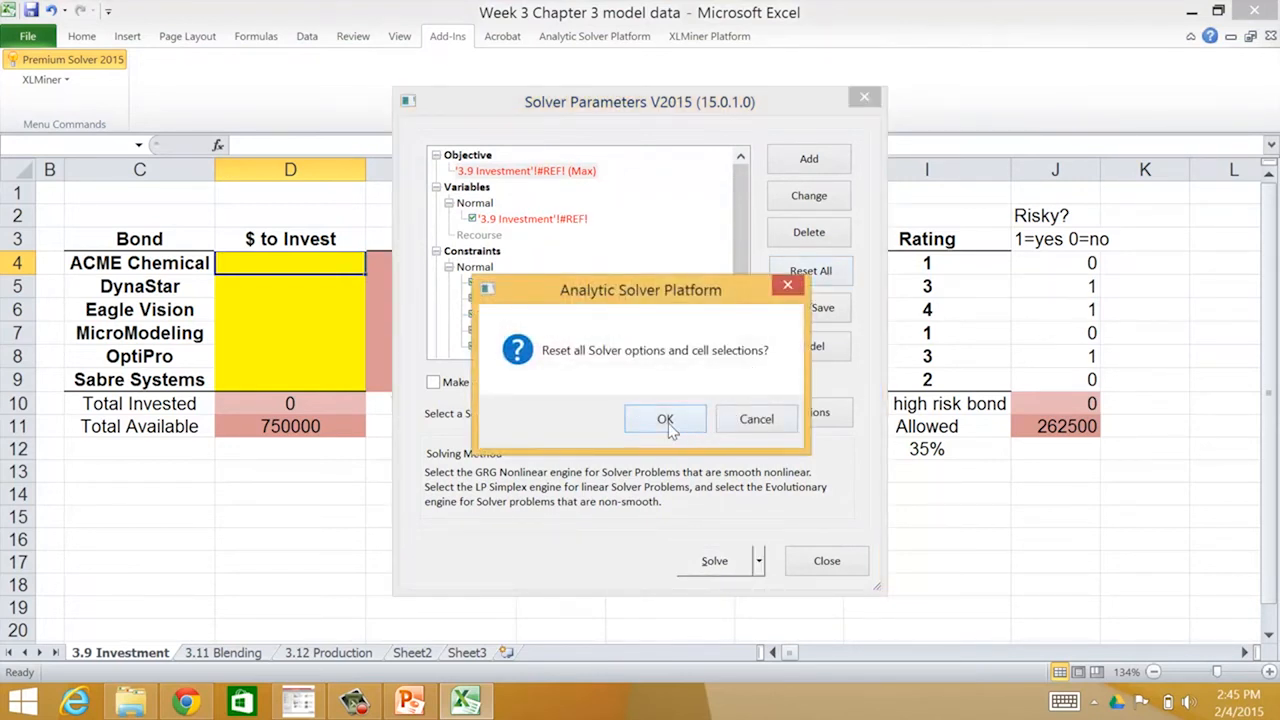
click(665, 419)
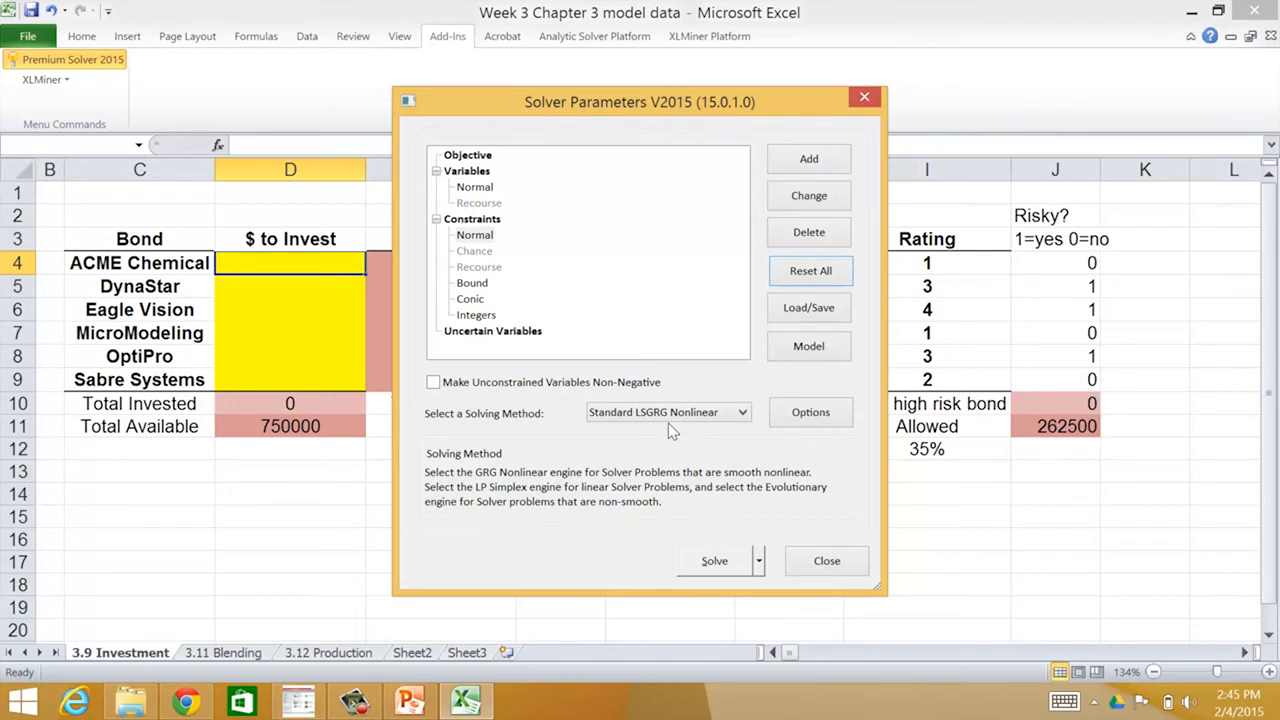
Add the dollar investment cells D4:D9 as the Solver's variable cells and close the Solver parameters
click(479, 173)
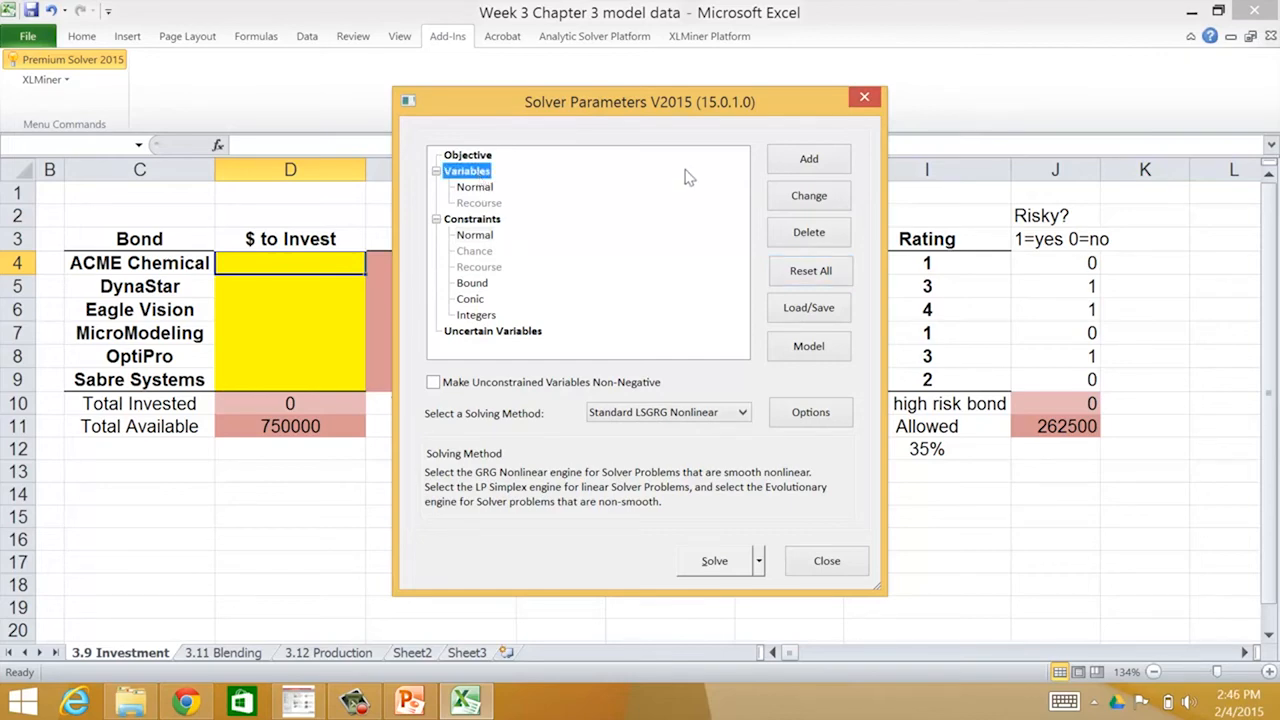
click(809, 159)
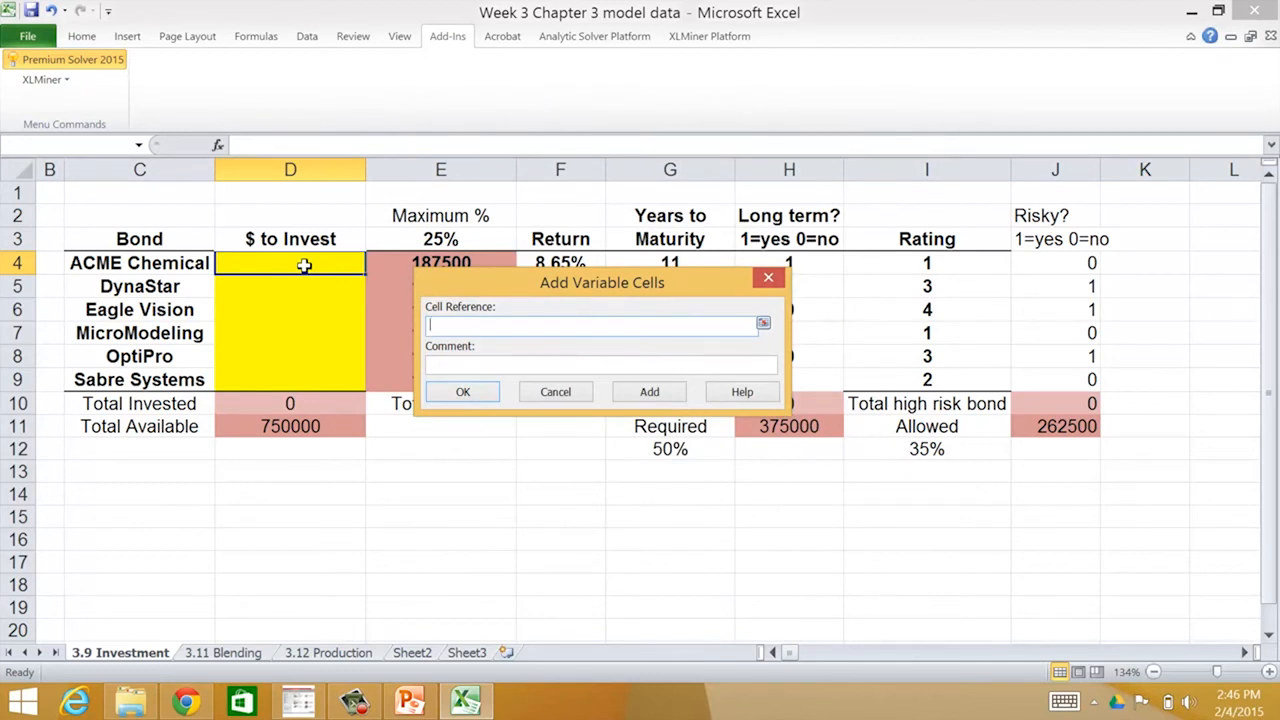
drag(304, 265, 298, 380)
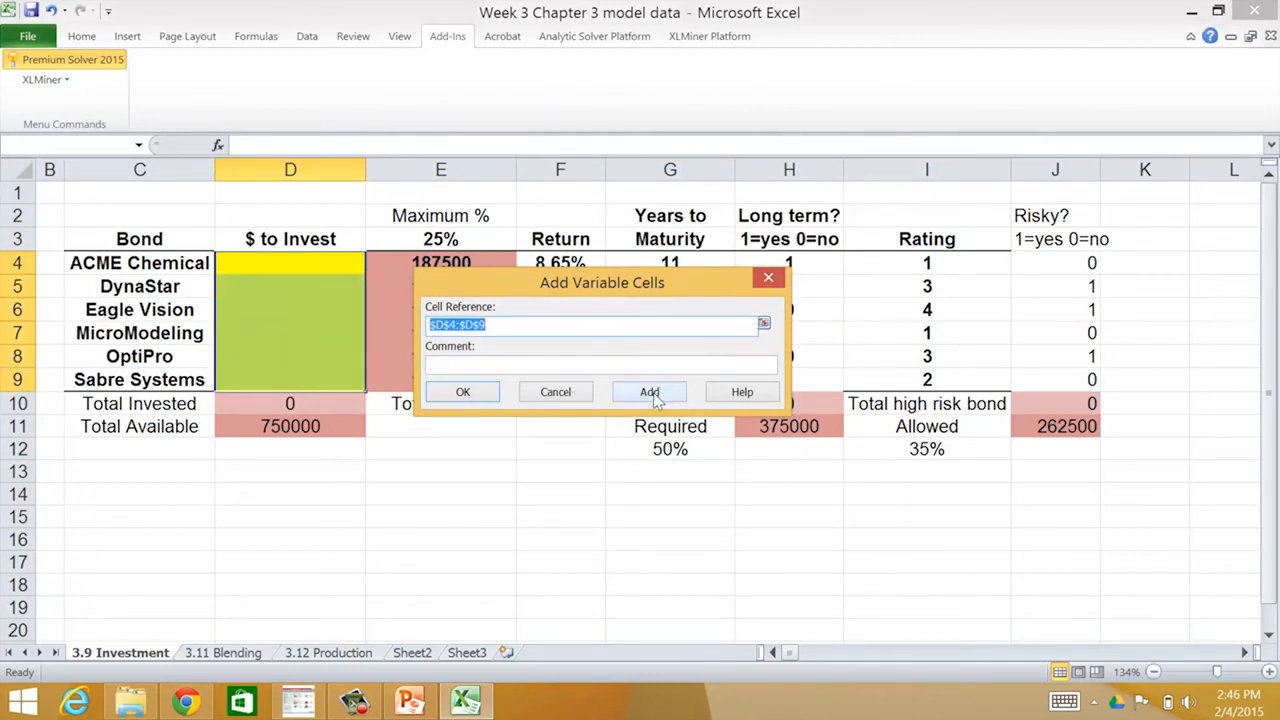
click(463, 393)
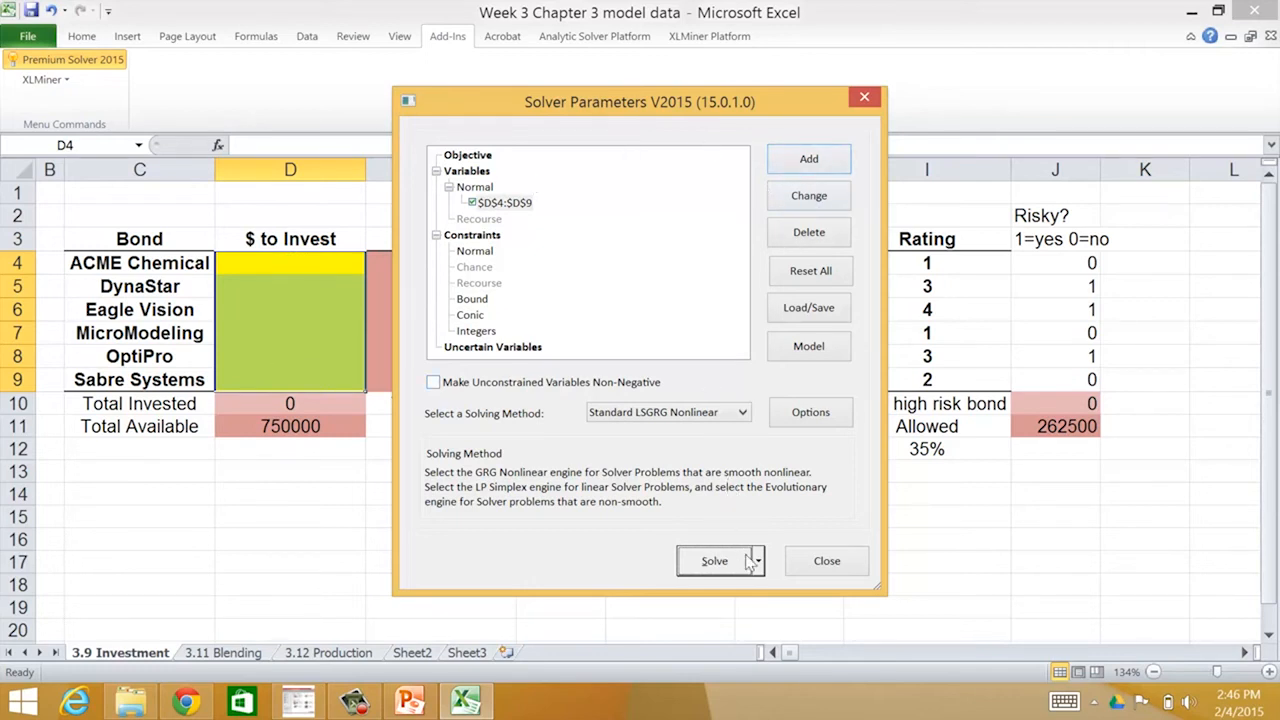
click(864, 97)
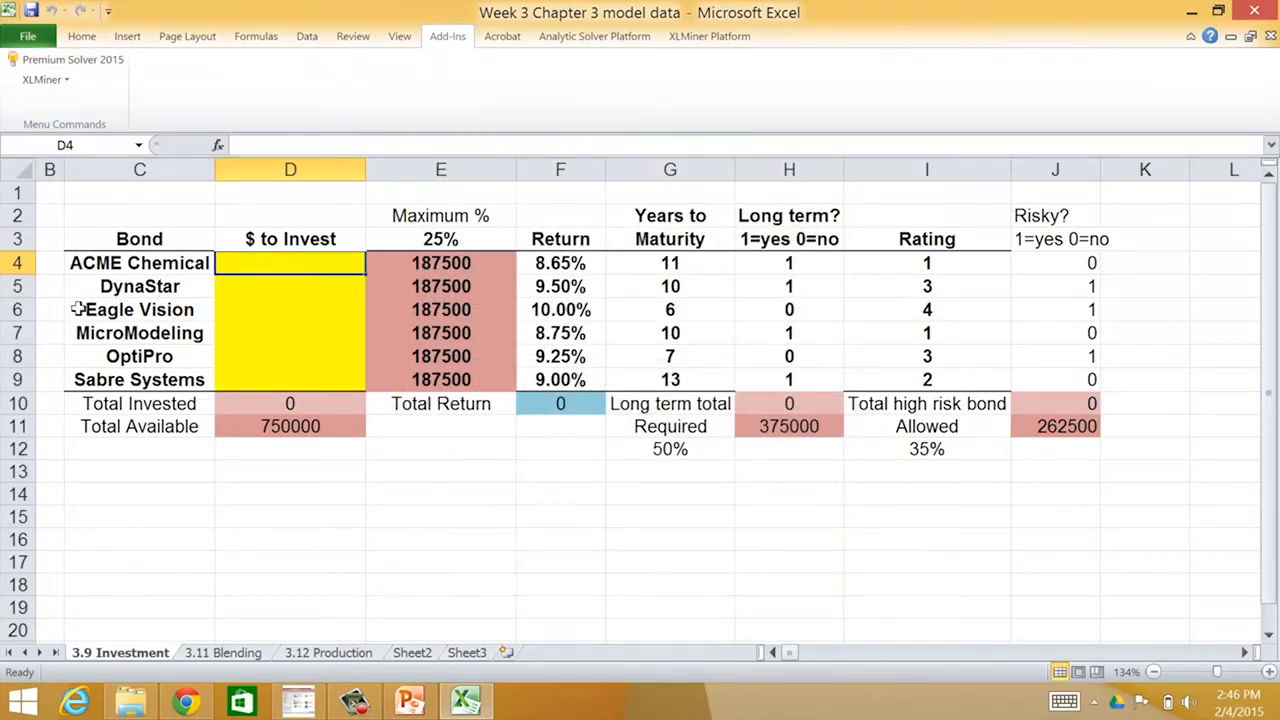
Try inserting a blank row with no fill above DynaStar, and undo both the fill change and the insertion
click(15, 286)
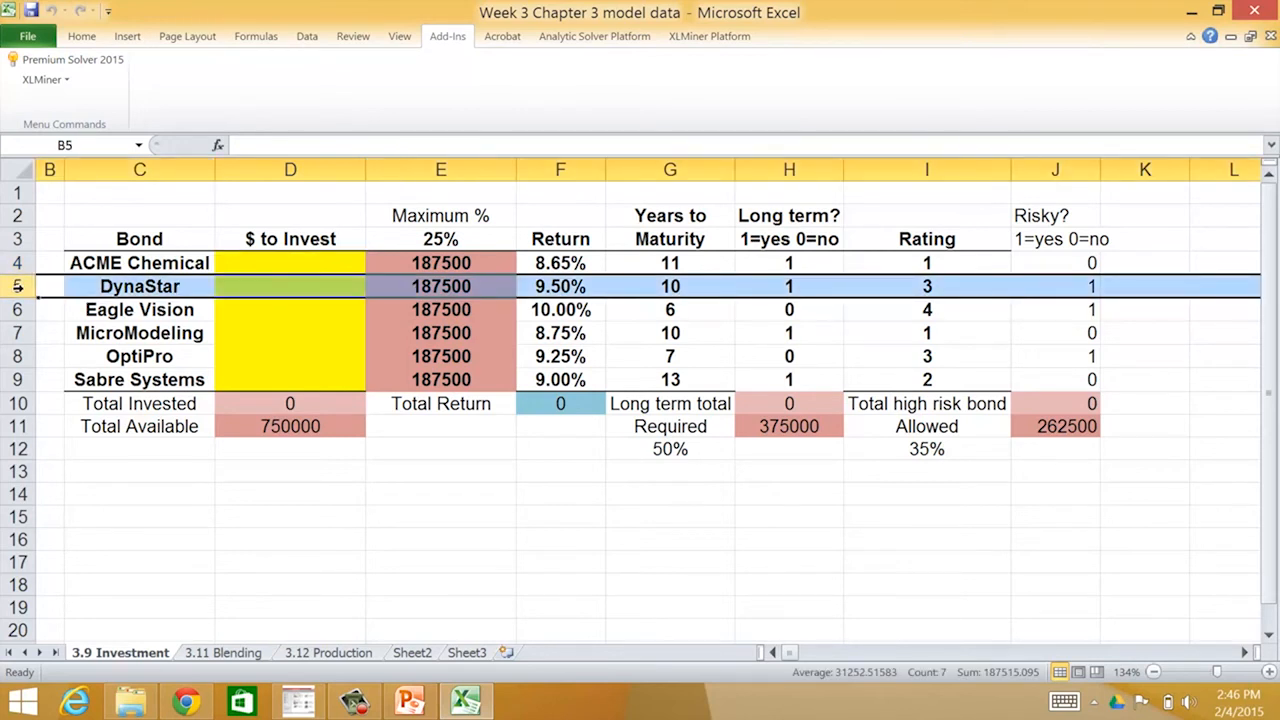
right_click(17, 286)
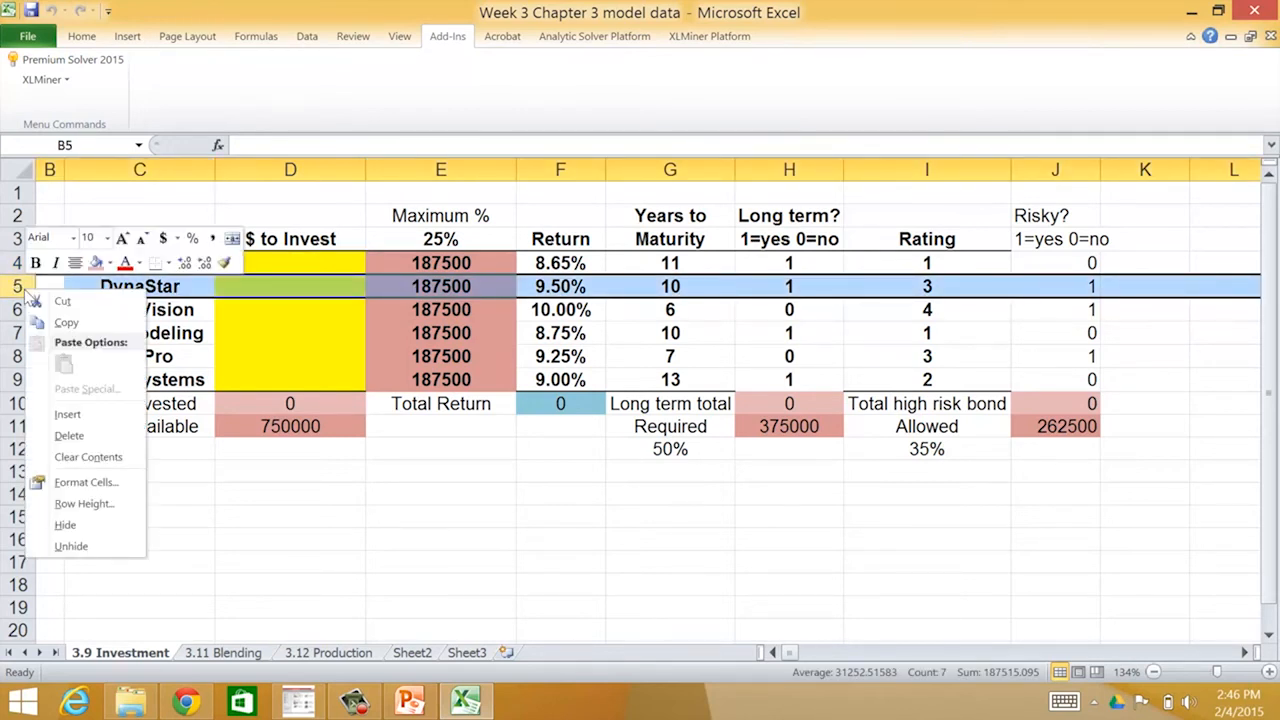
click(68, 414)
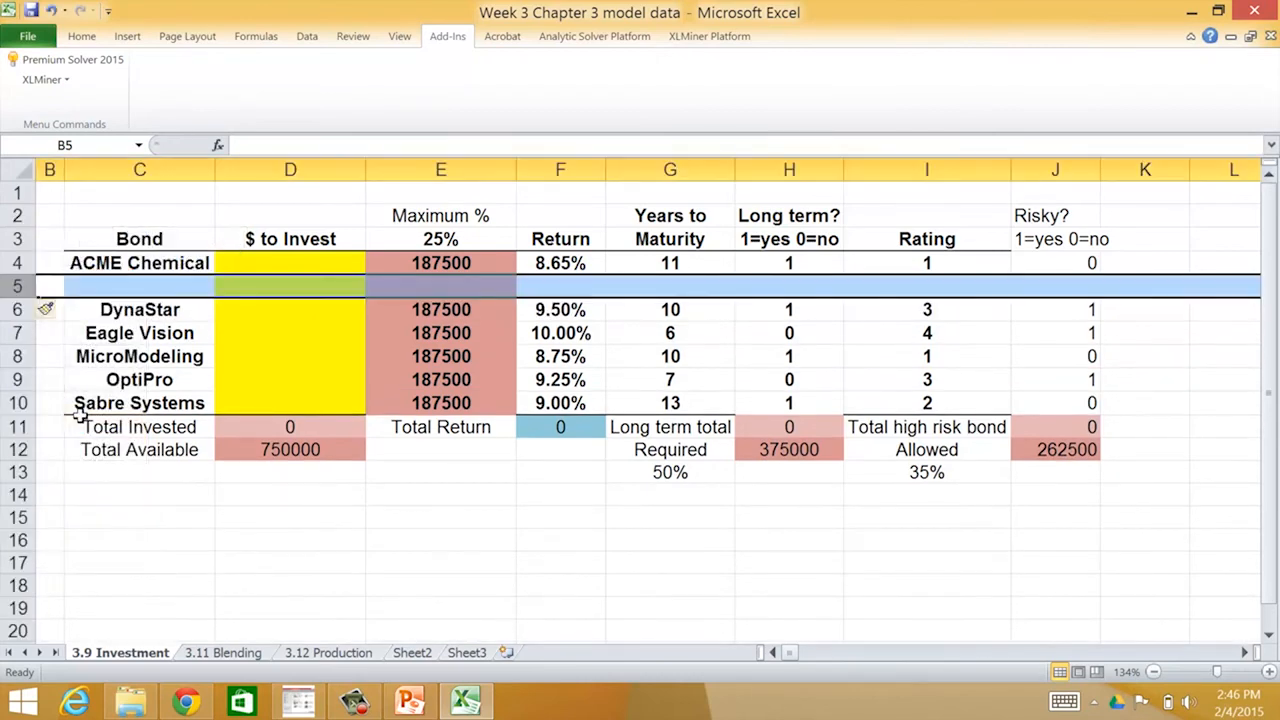
click(84, 38)
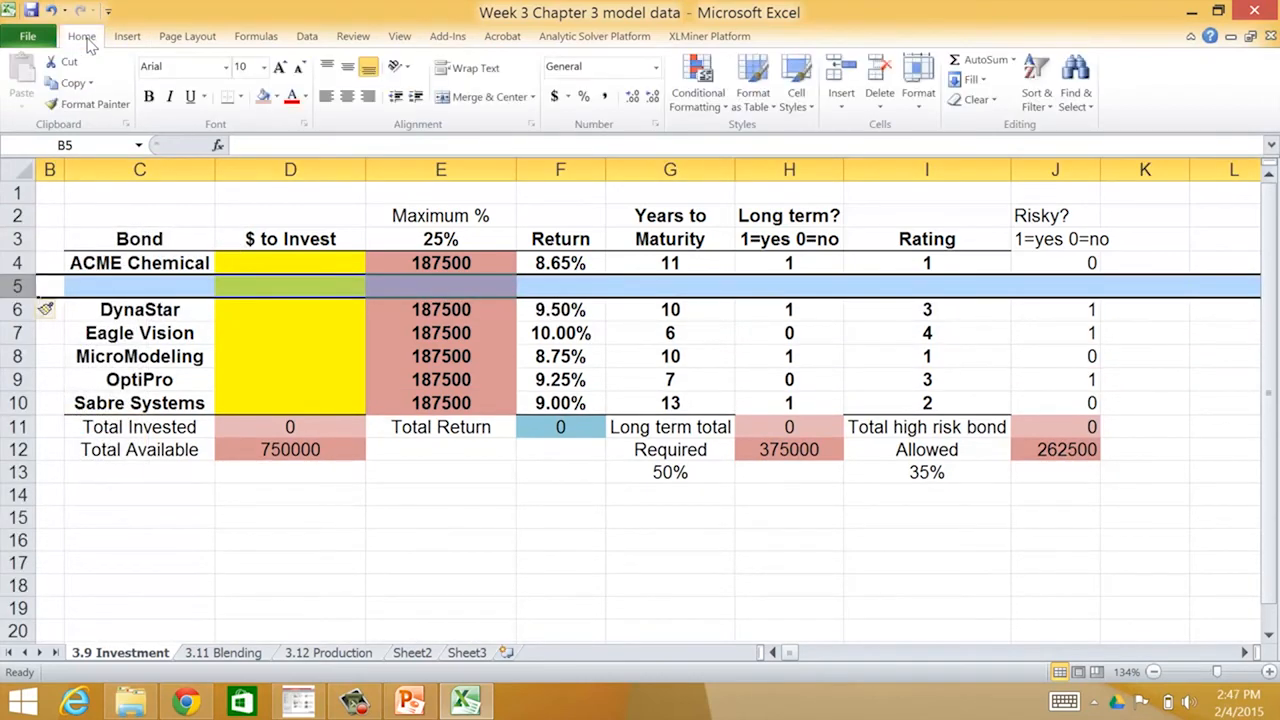
click(277, 97)
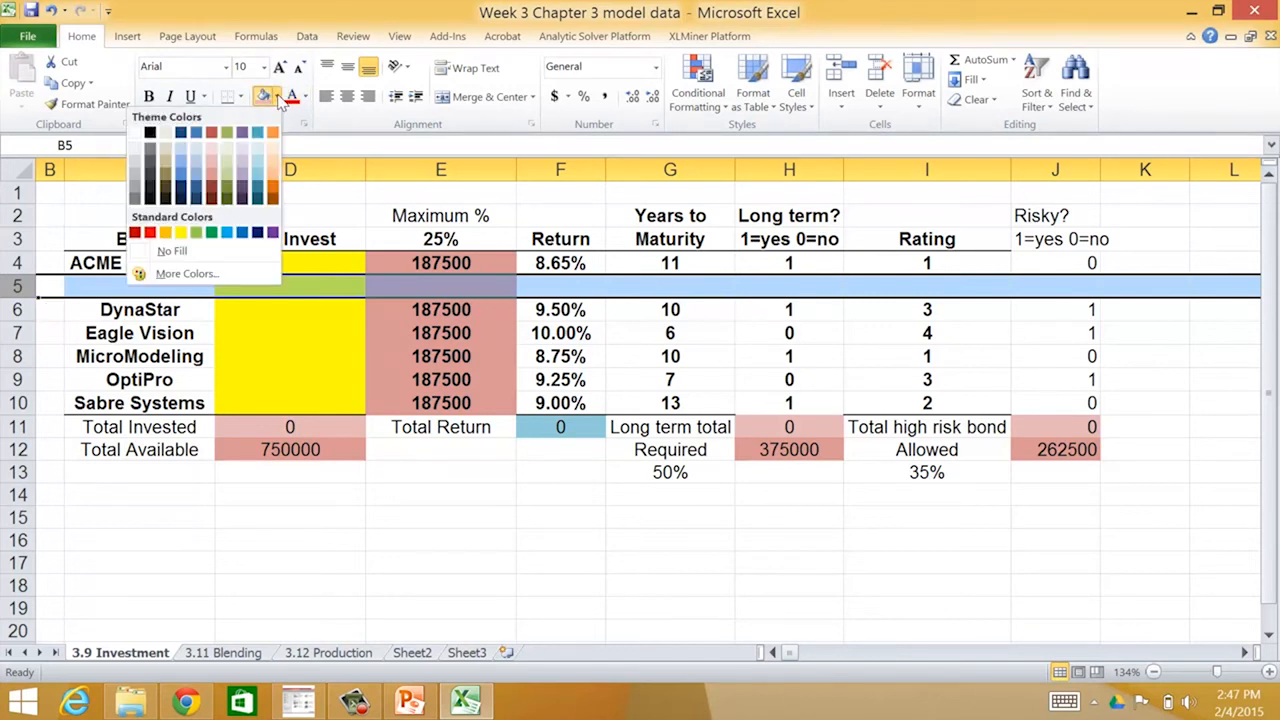
click(195, 258)
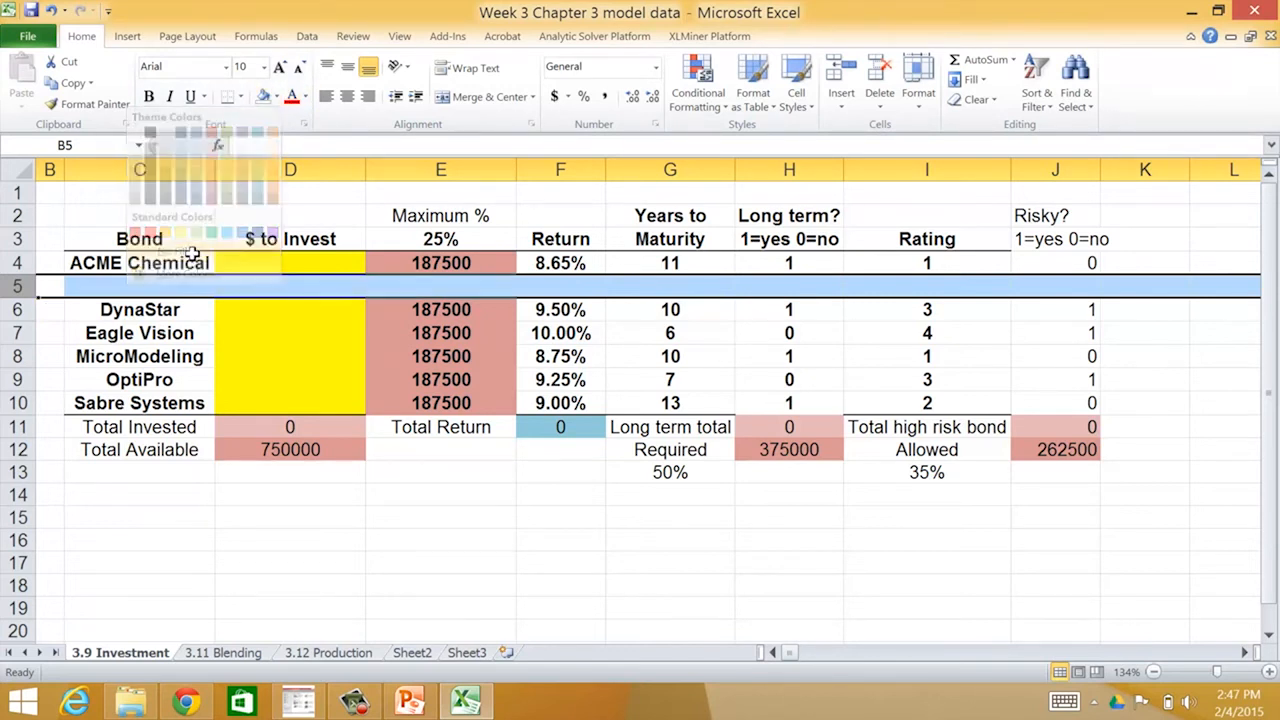
click(212, 202)
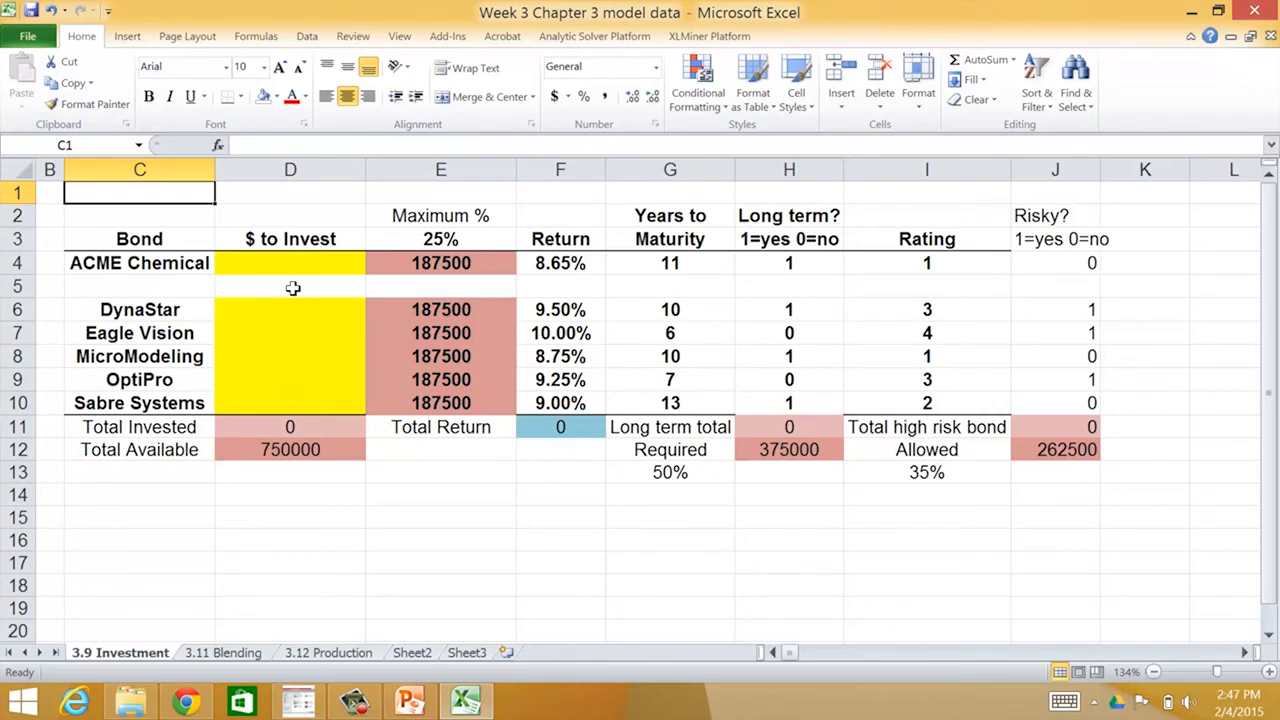
click(53, 10)
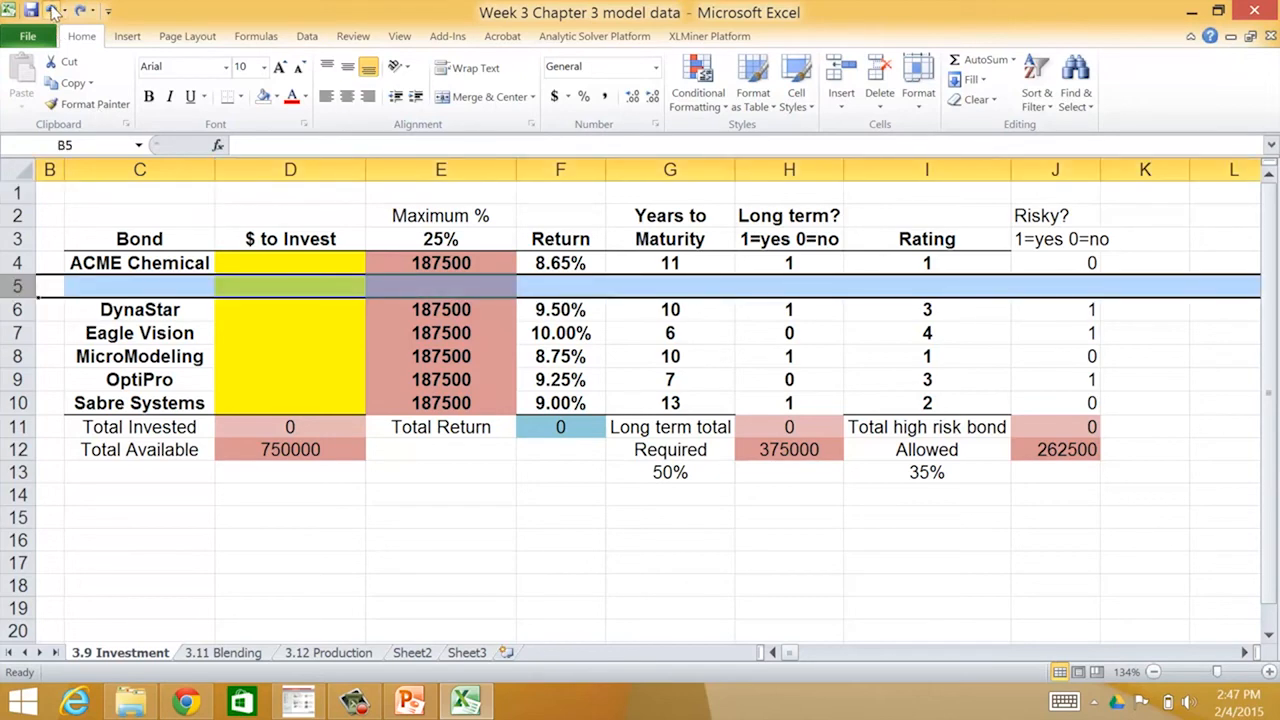
click(53, 10)
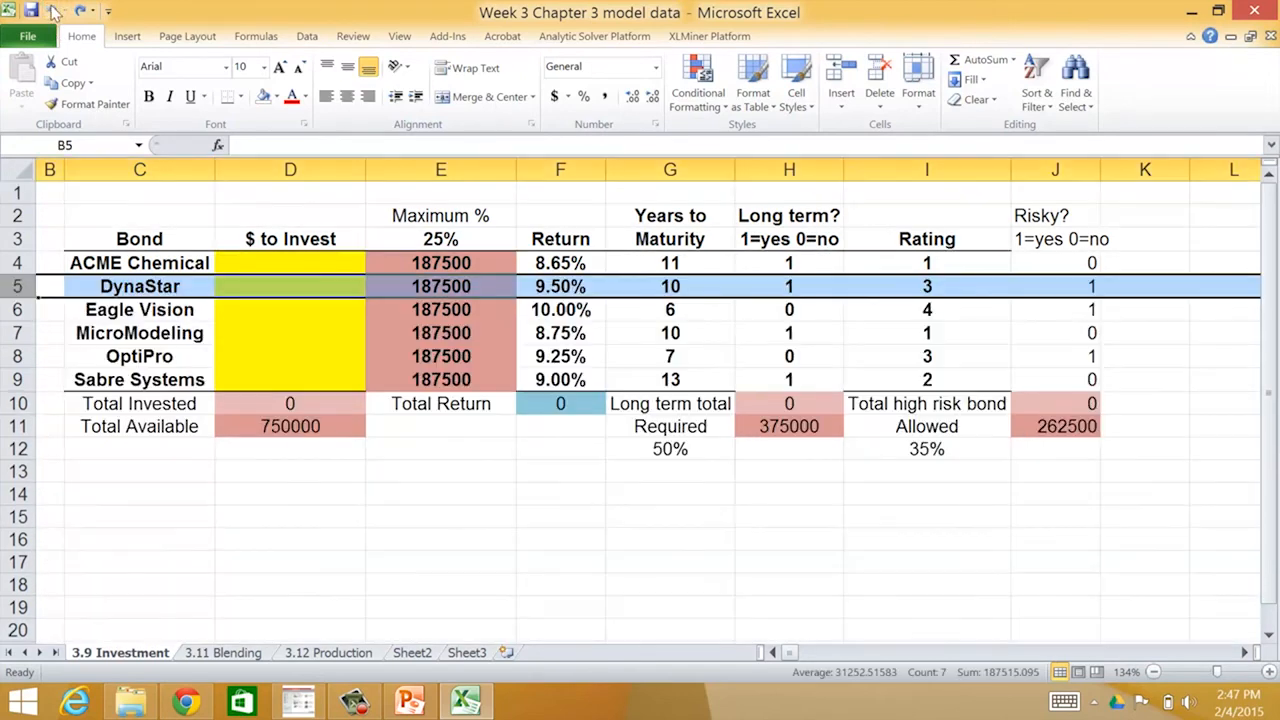
Reopen Premium Solver and add an objective that maximizes the total return in cell F10
click(456, 42)
click(64, 60)
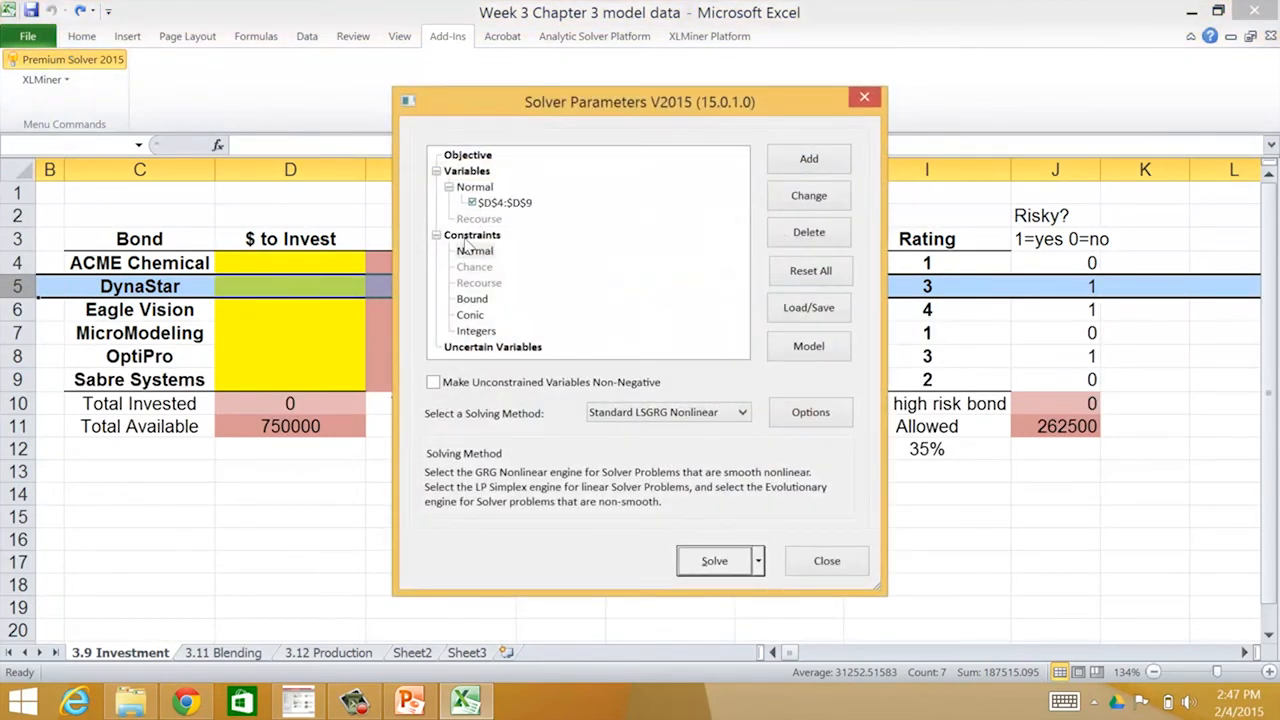
click(470, 236)
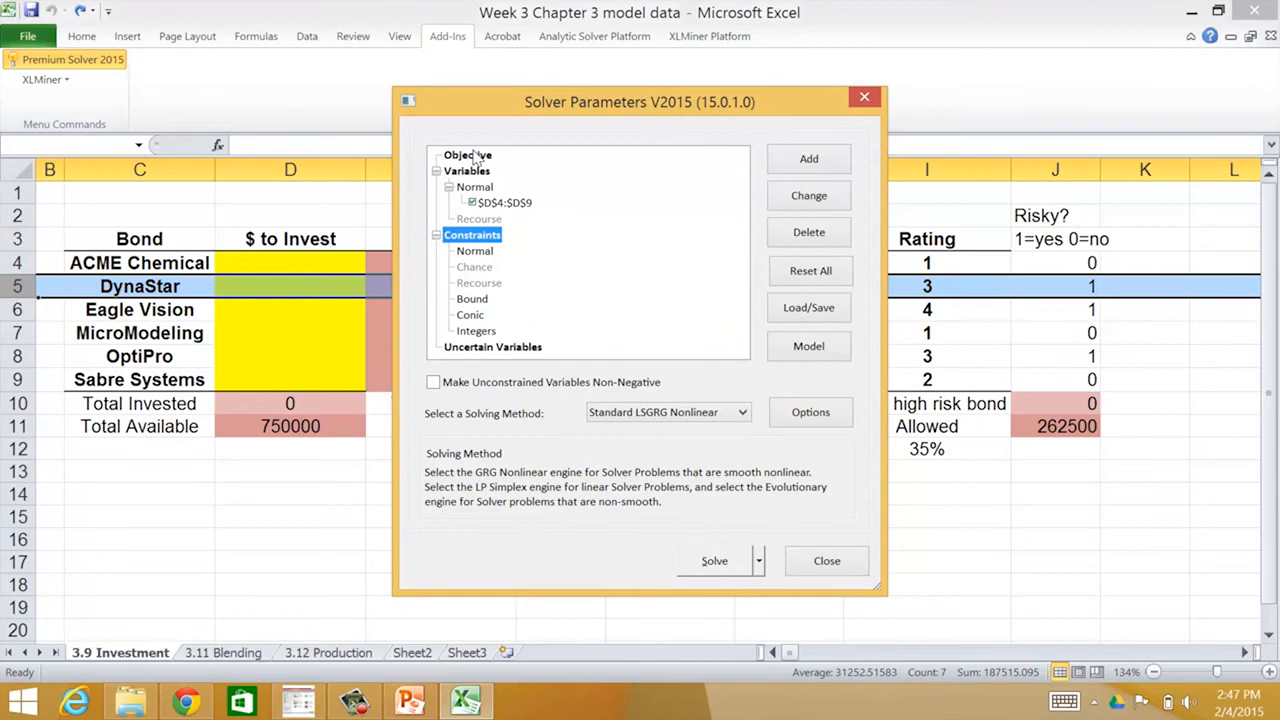
click(476, 157)
click(808, 160)
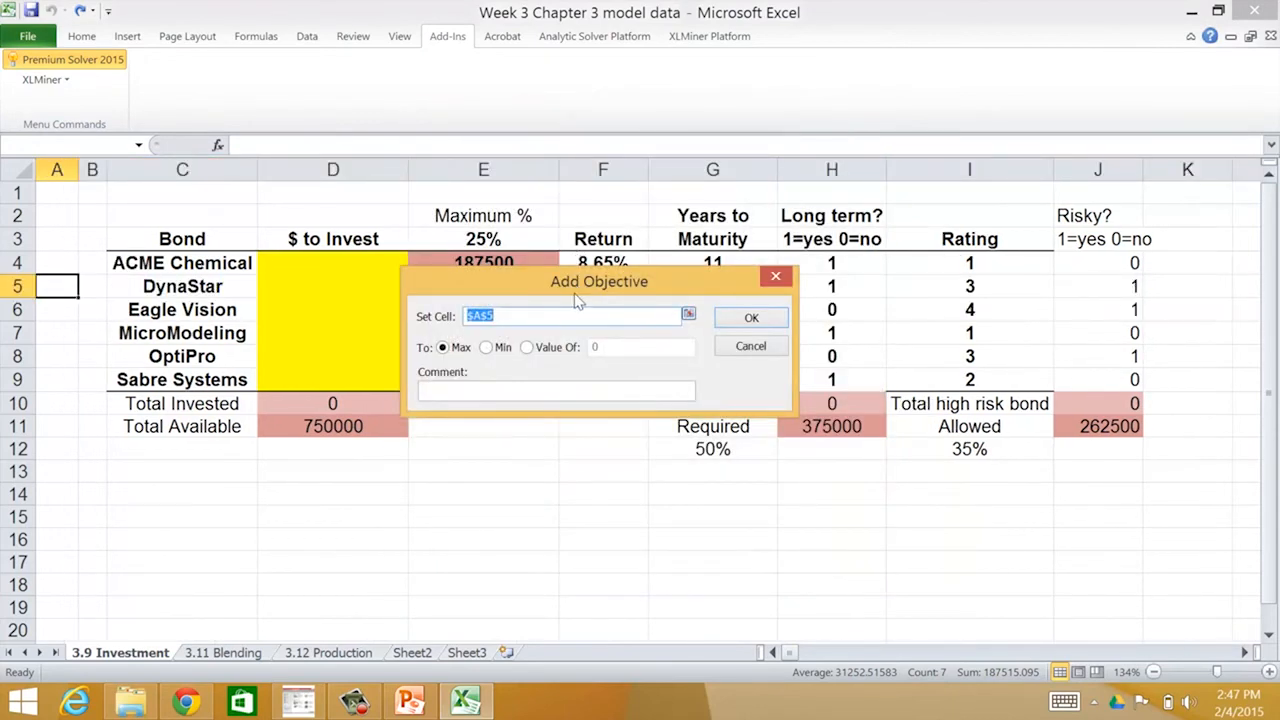
drag(573, 288, 548, 456)
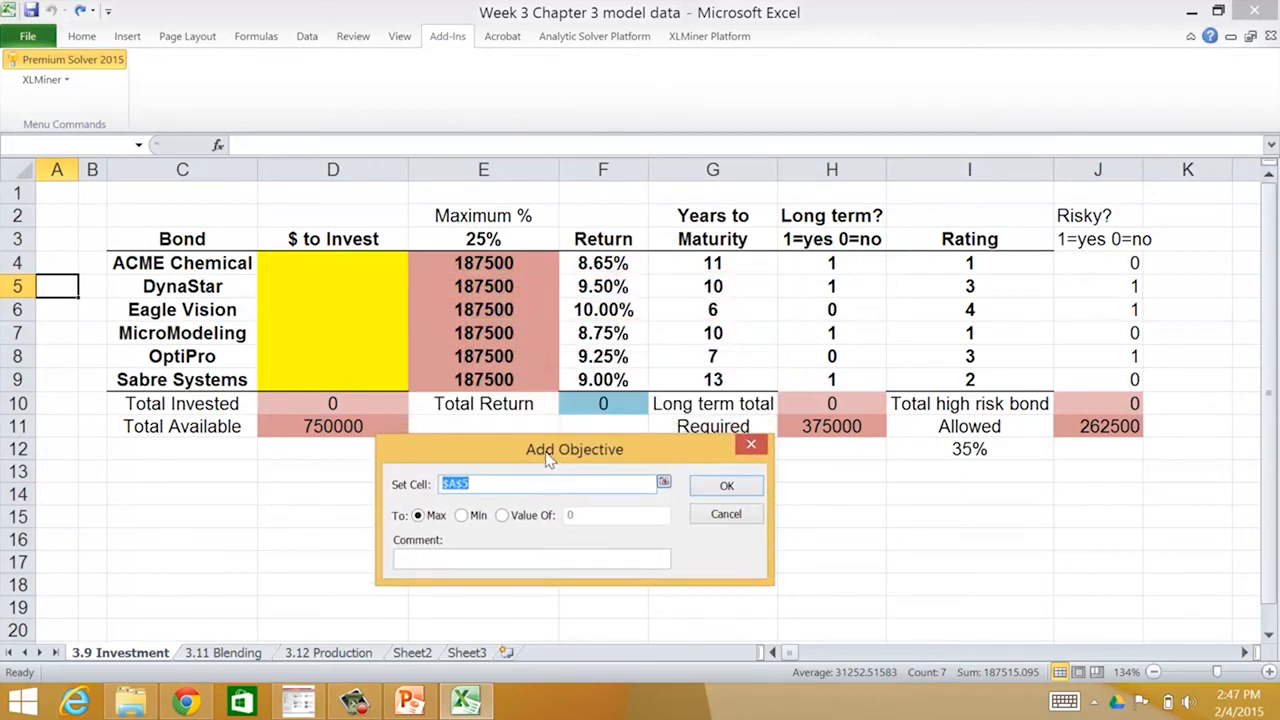
click(590, 401)
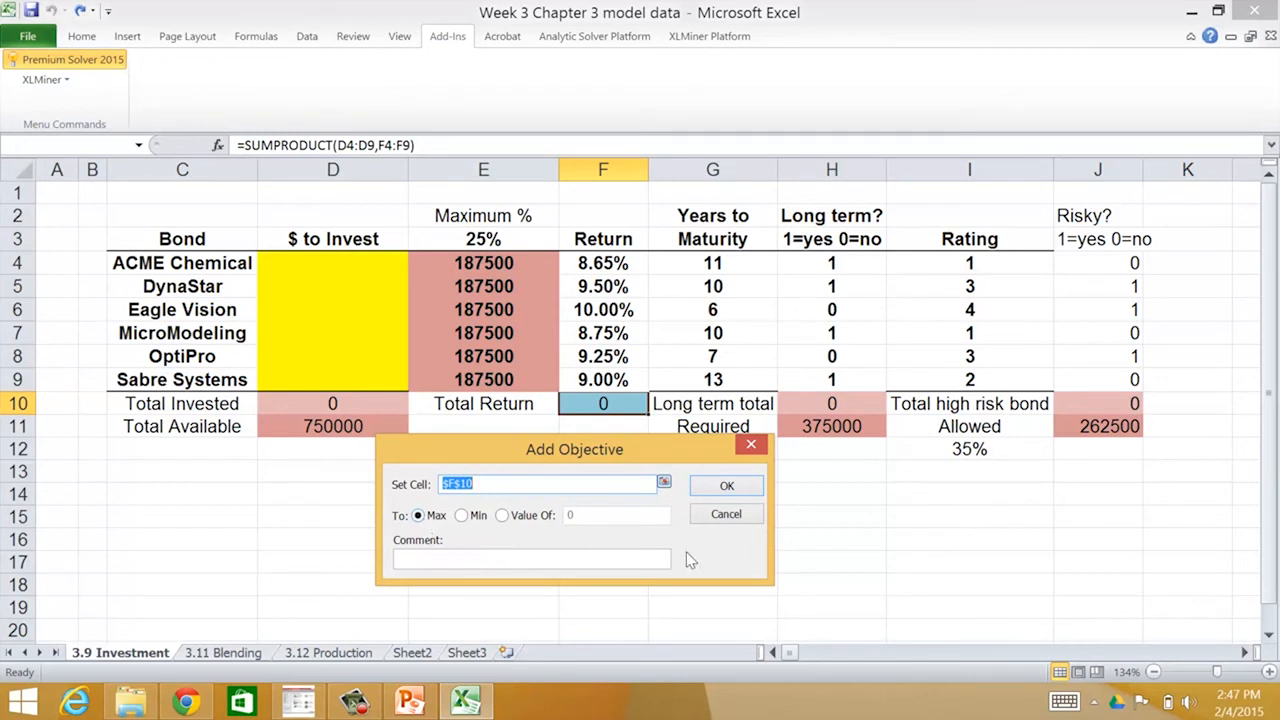
click(733, 489)
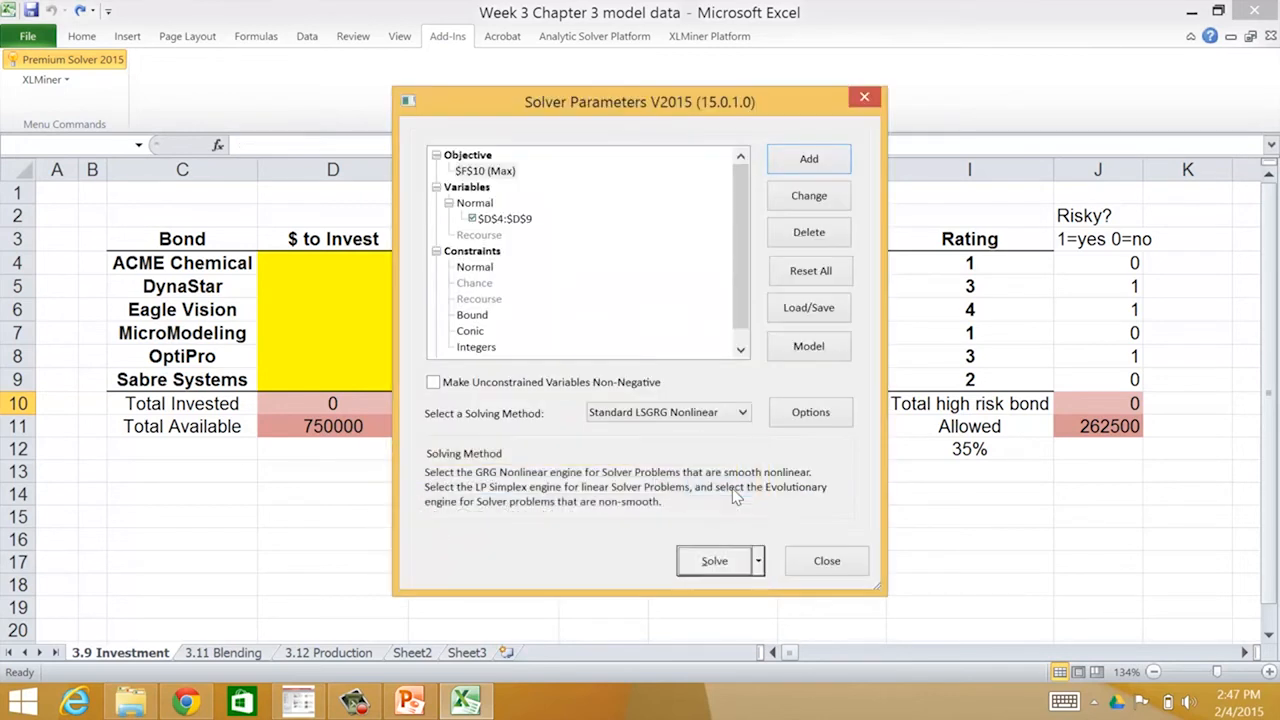
Add a constraint that the bond investments D4:D9 are <= the maximum amounts in E4:E9
click(492, 257)
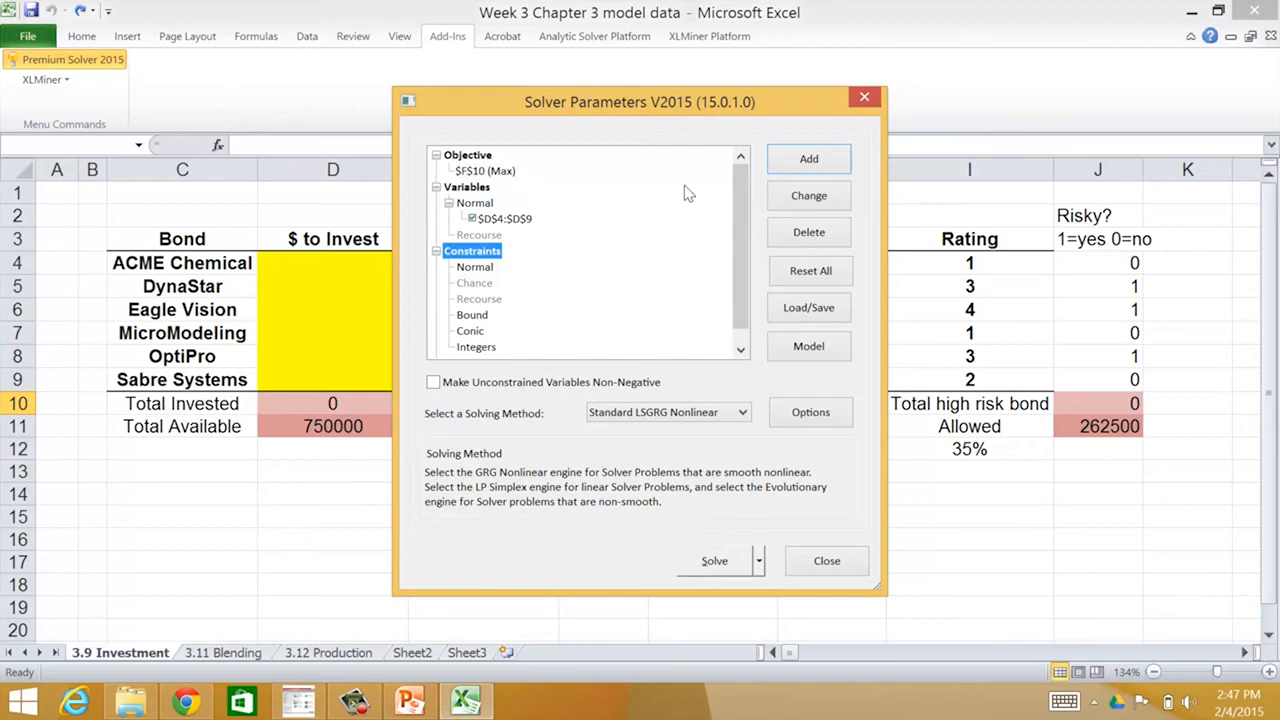
click(805, 158)
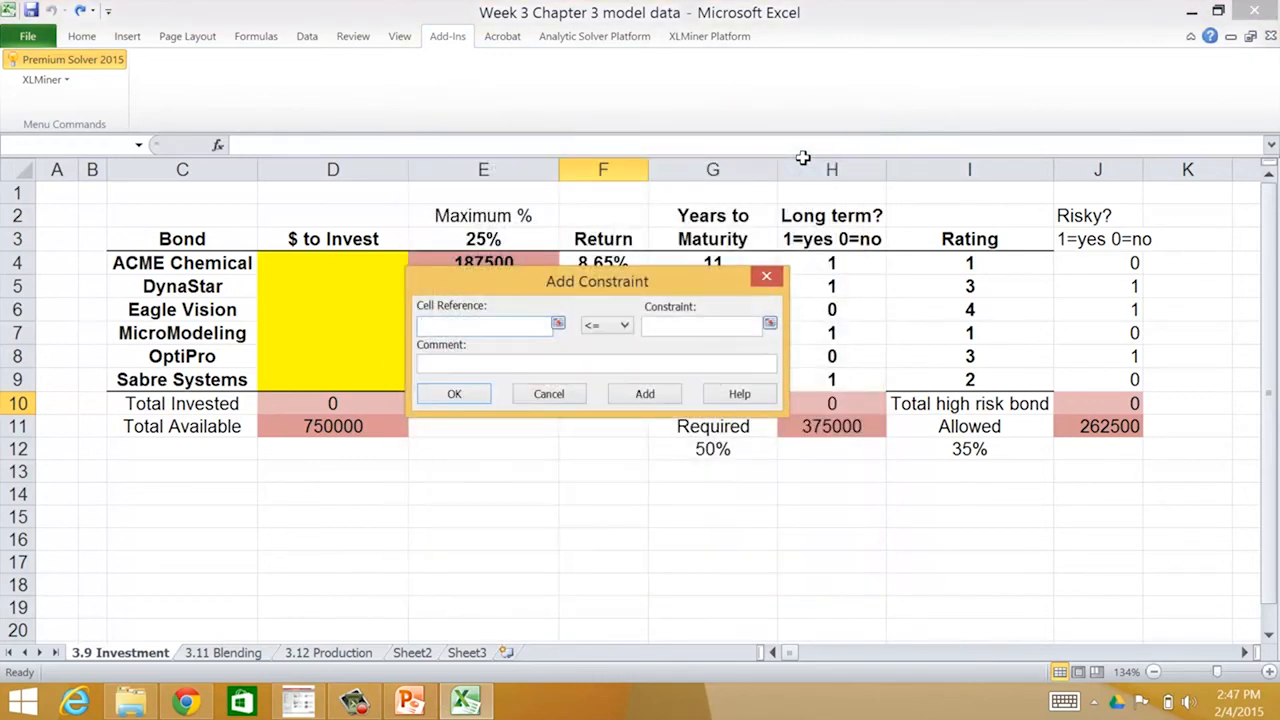
drag(660, 288, 616, 481)
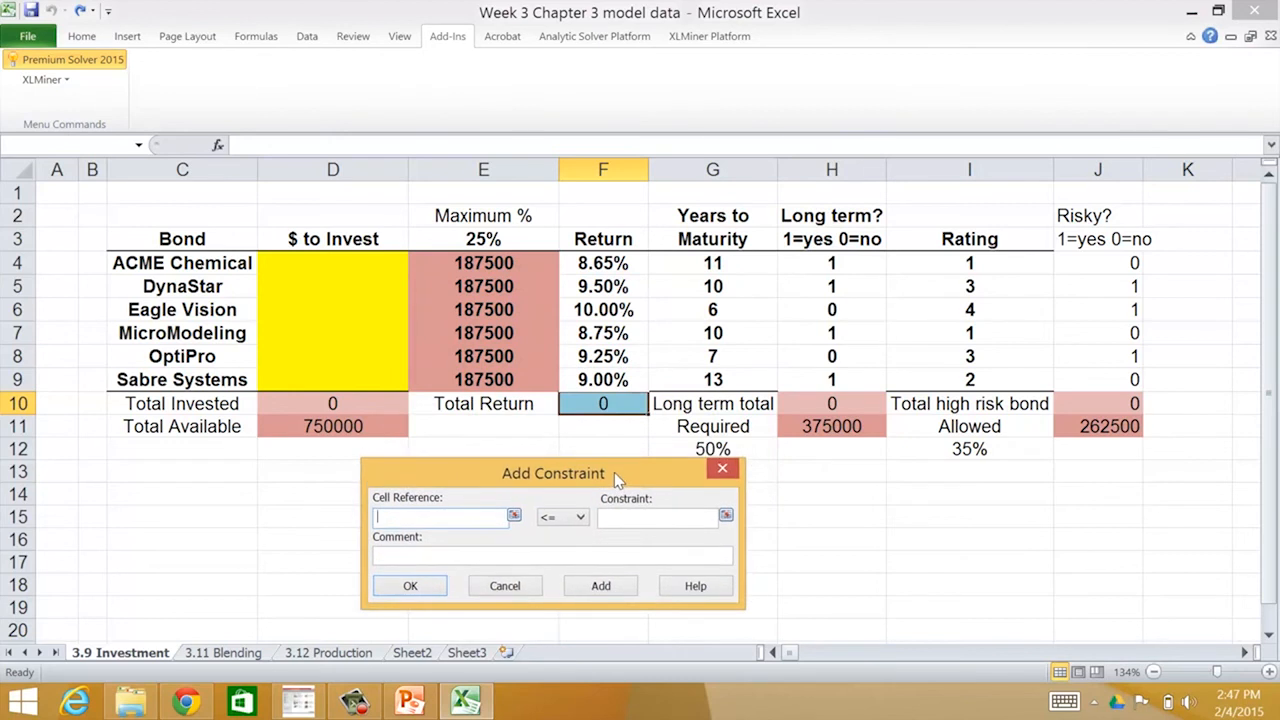
drag(321, 264, 328, 379)
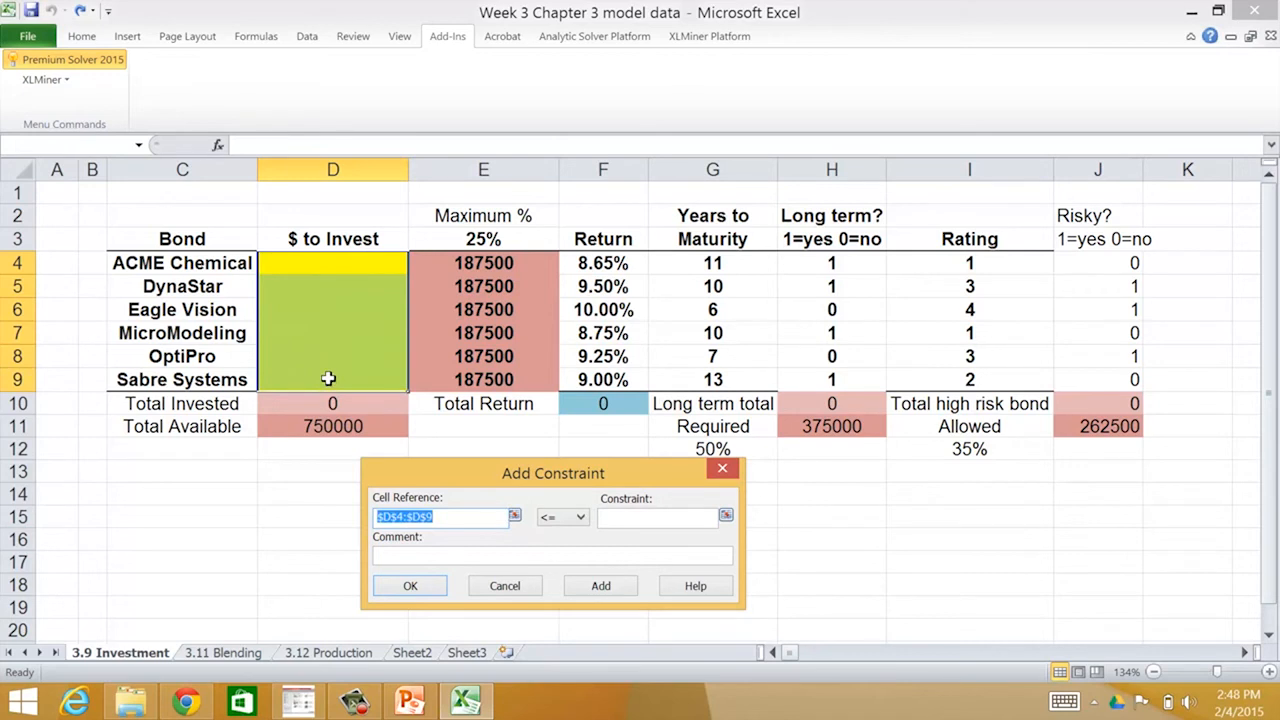
click(620, 517)
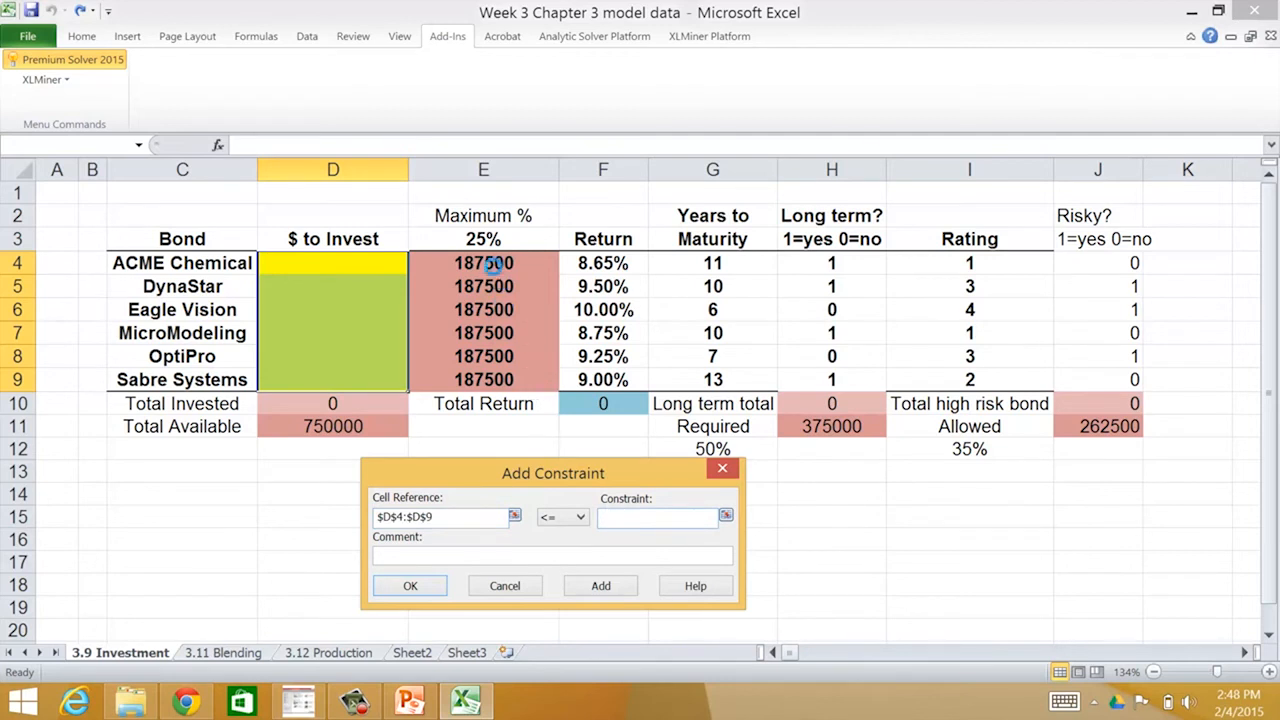
drag(493, 258, 507, 377)
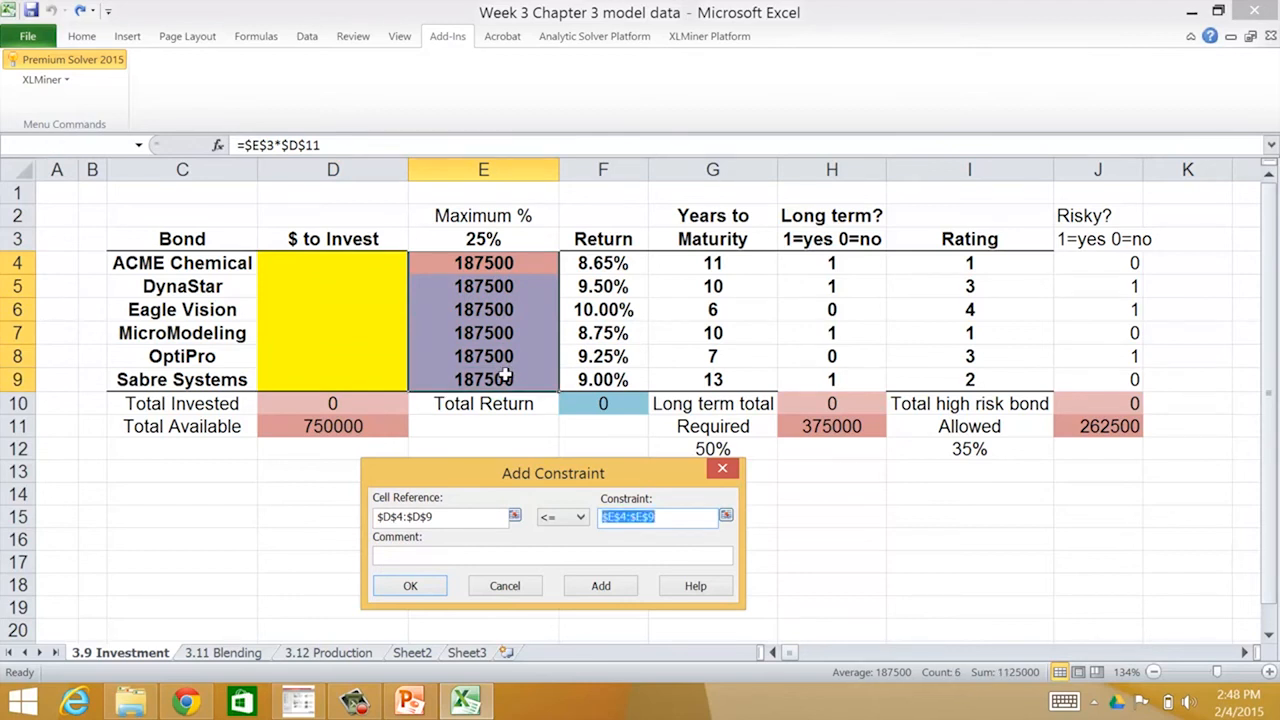
click(603, 586)
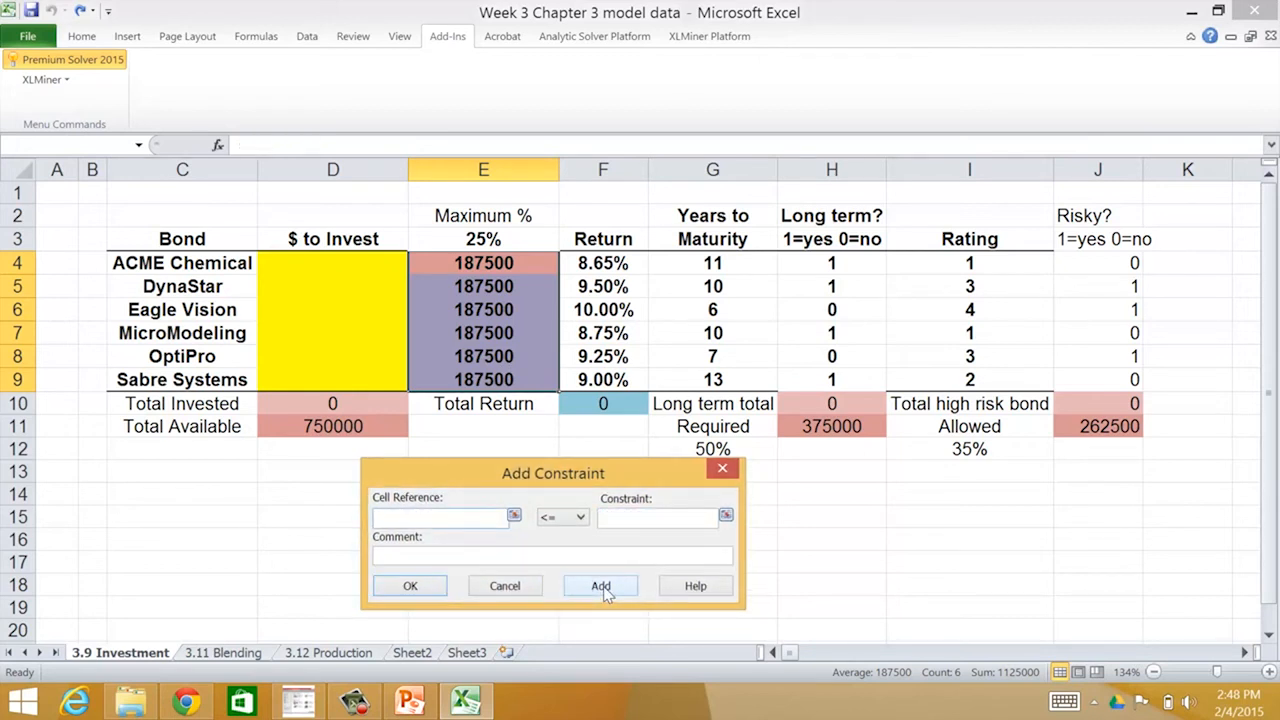
Add a constraint that the long term total in H10 is >= the required amount in H11
click(826, 404)
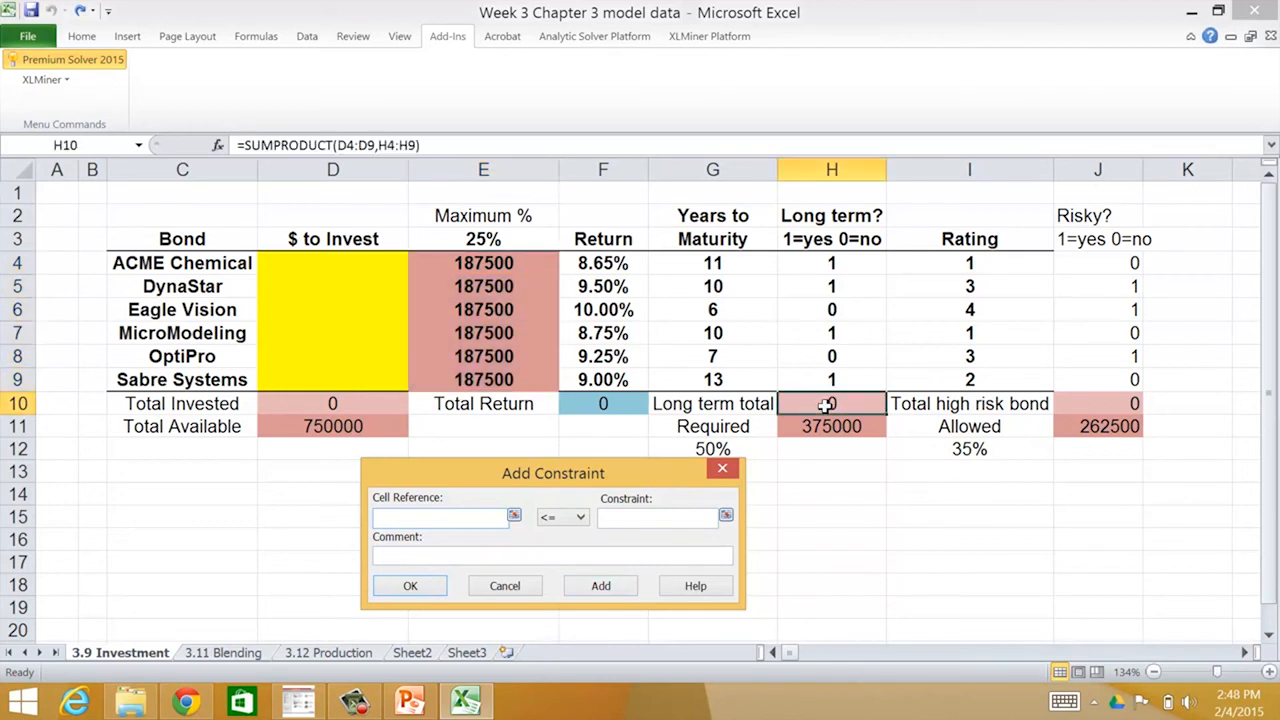
click(582, 517)
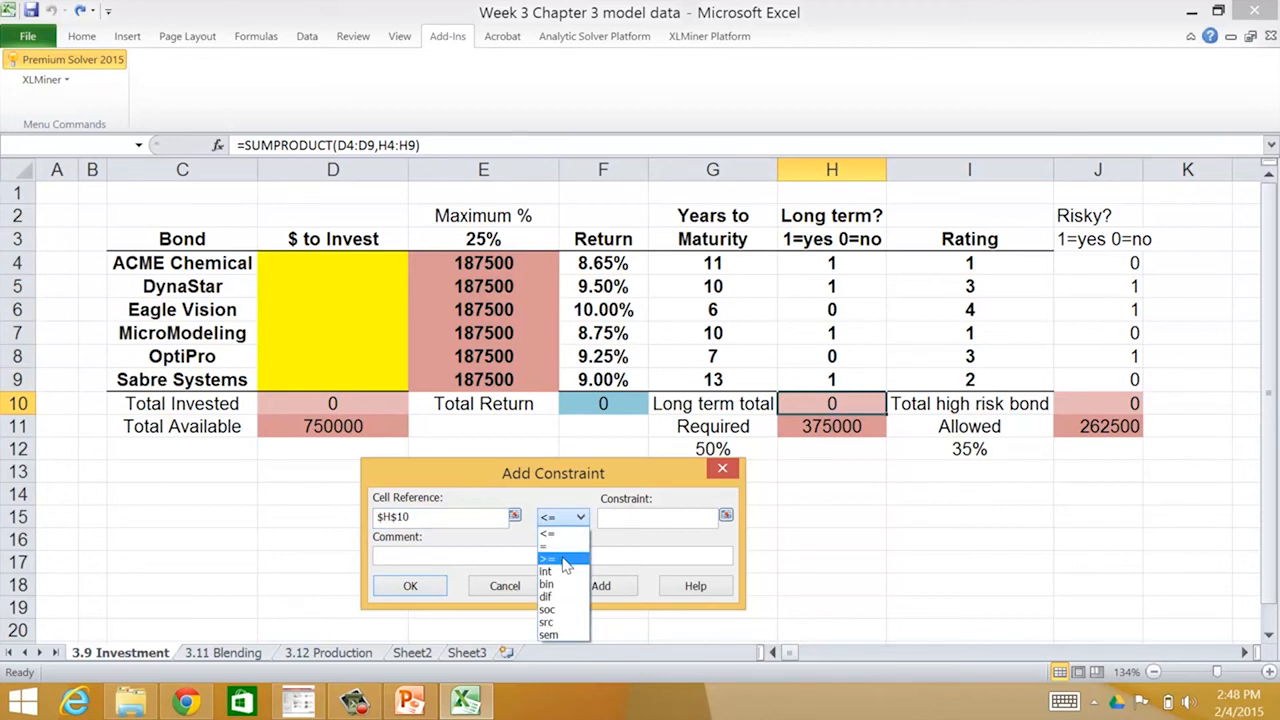
click(565, 558)
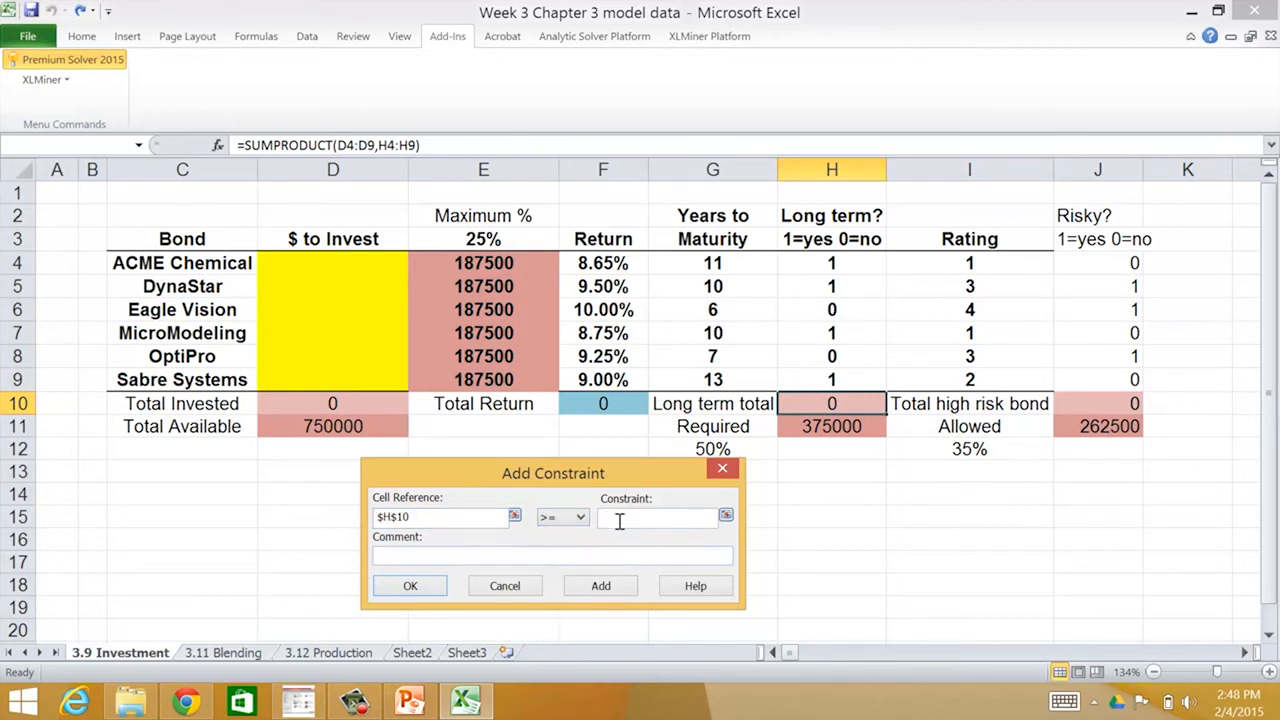
click(802, 426)
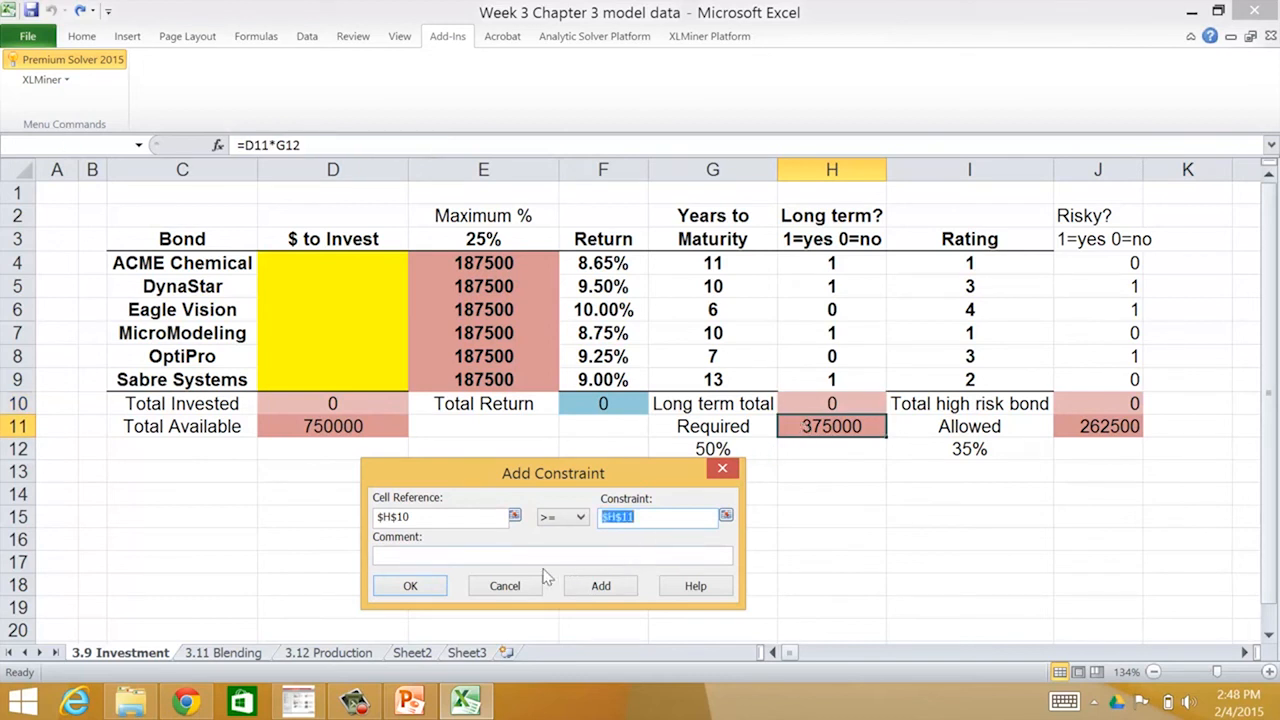
click(601, 588)
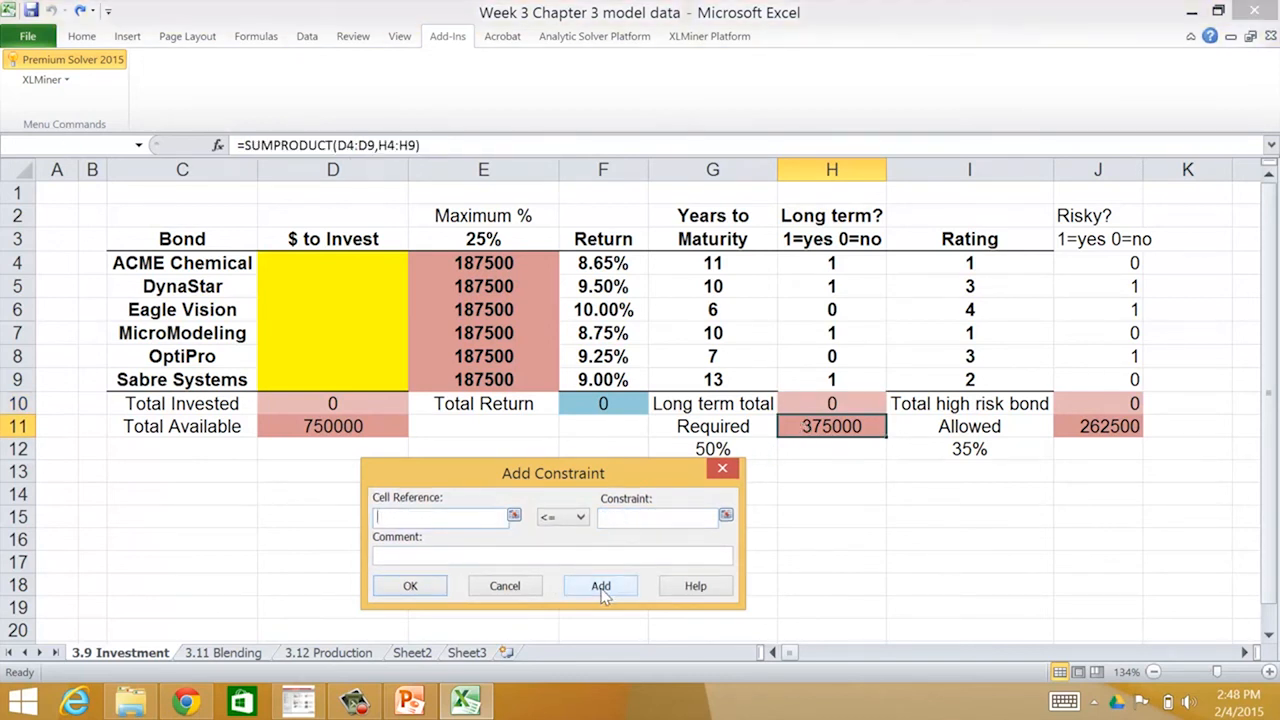
Add a constraint that the high risk bond total in J10 is <= the allowed amount in J11
click(1121, 398)
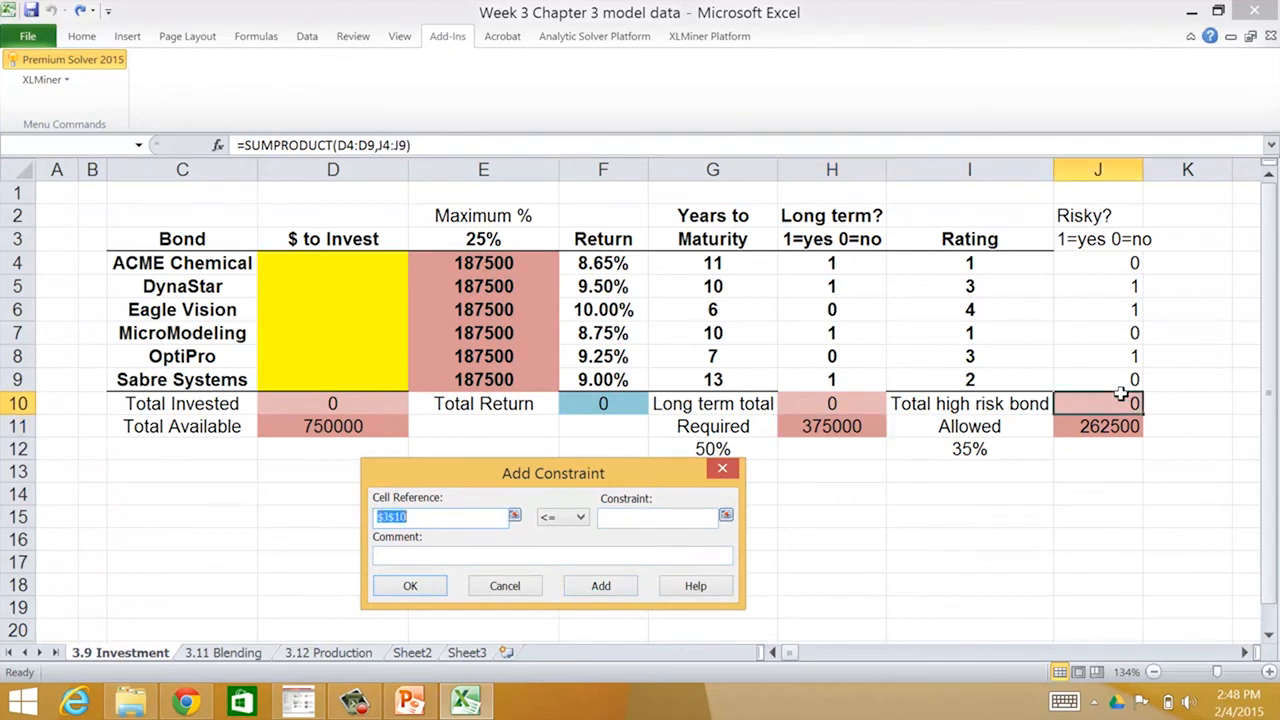
click(610, 518)
click(1126, 427)
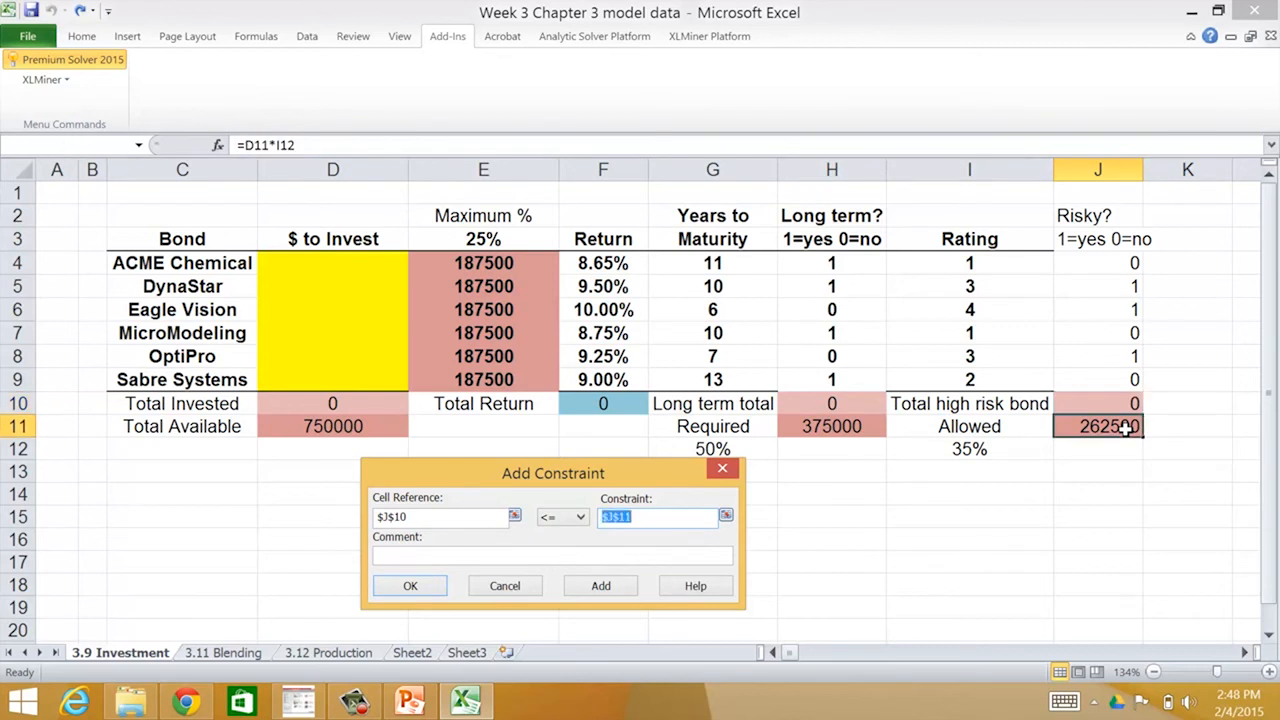
click(603, 587)
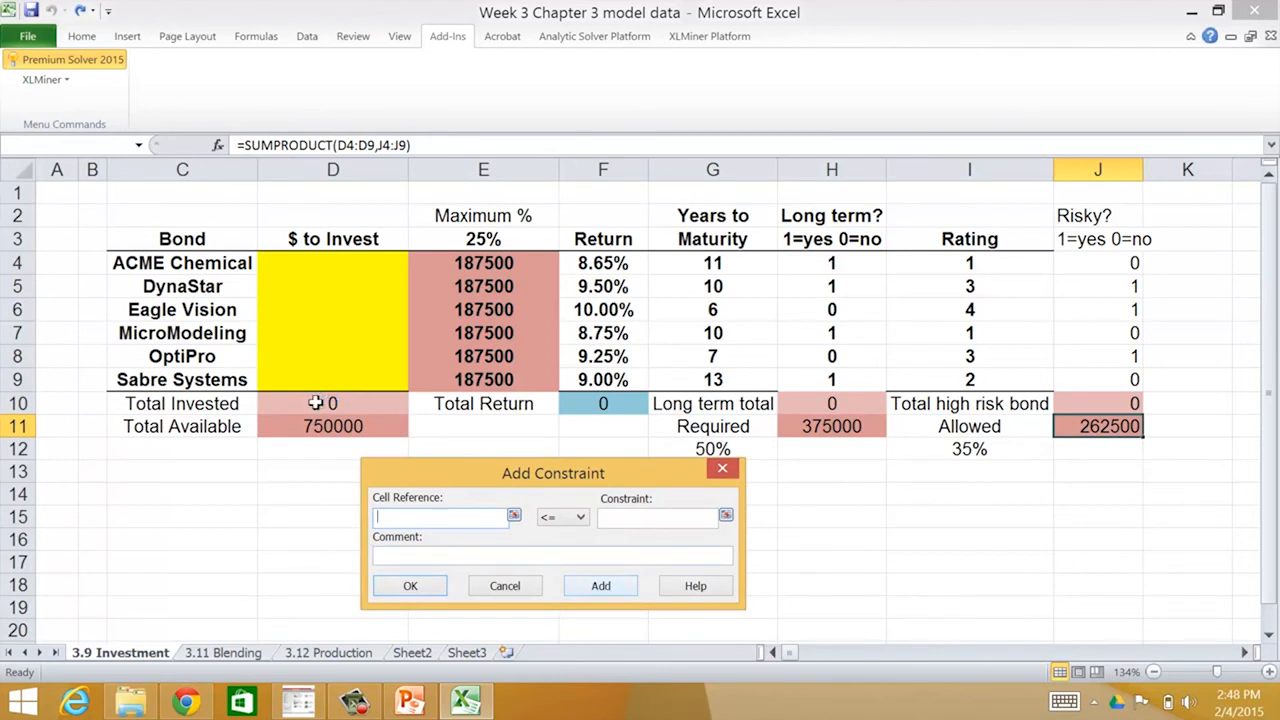
Add a final constraint that the total invested in D10 is = the total available in D11
click(315, 403)
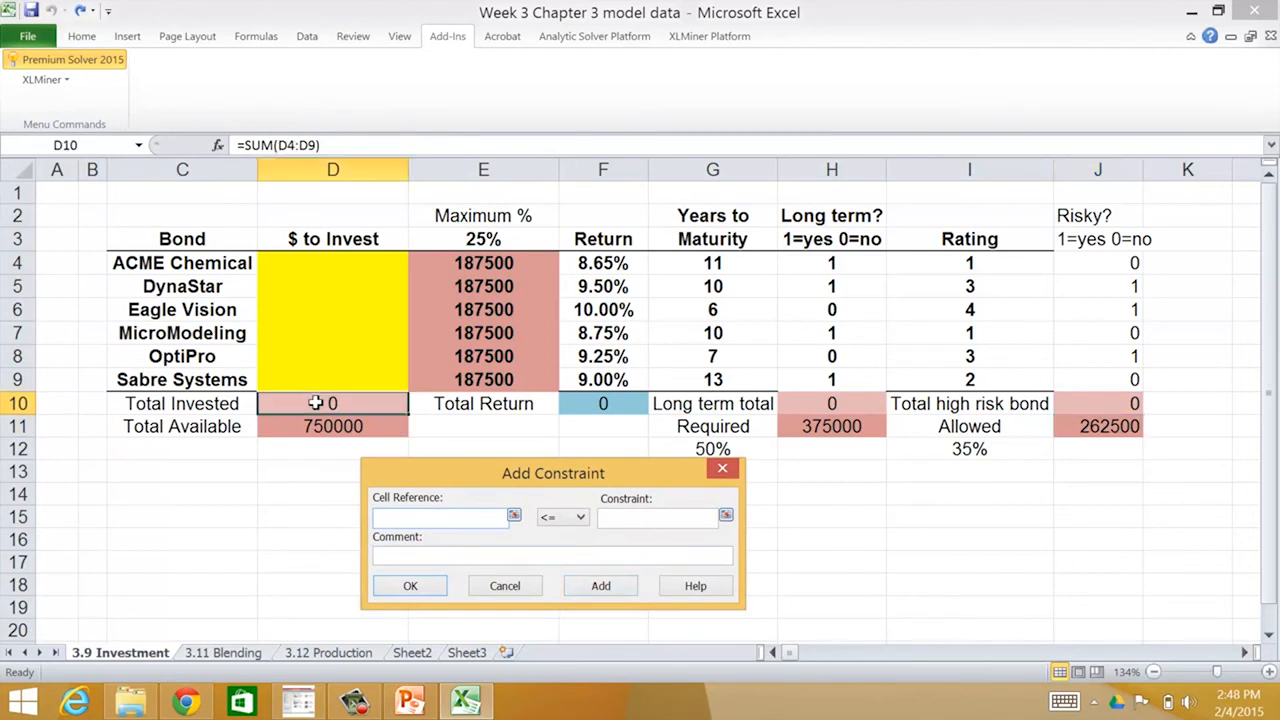
click(580, 517)
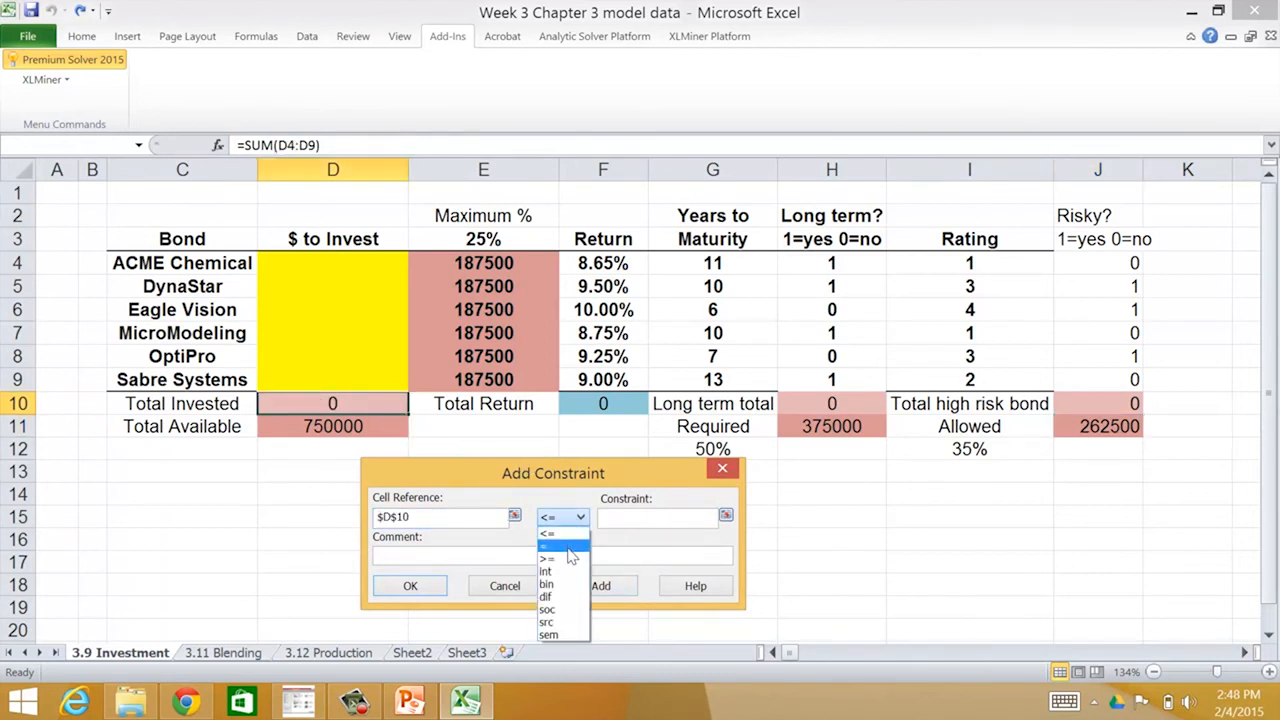
click(568, 547)
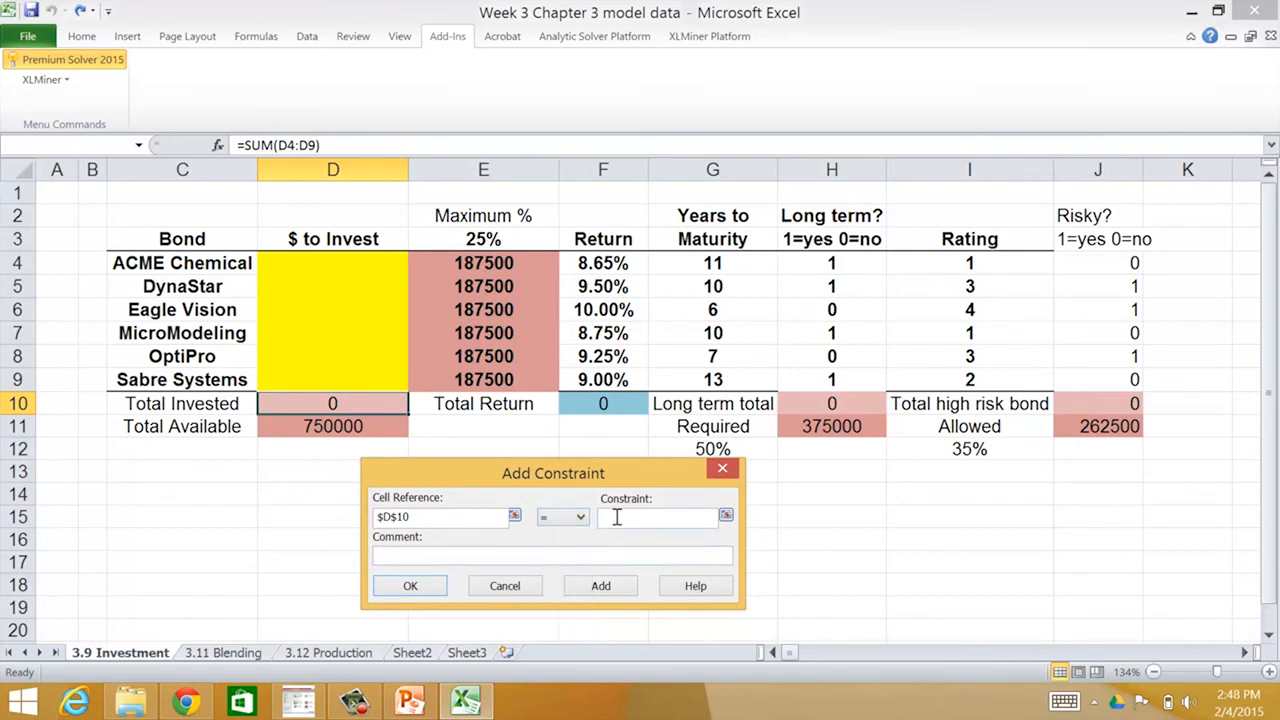
click(332, 425)
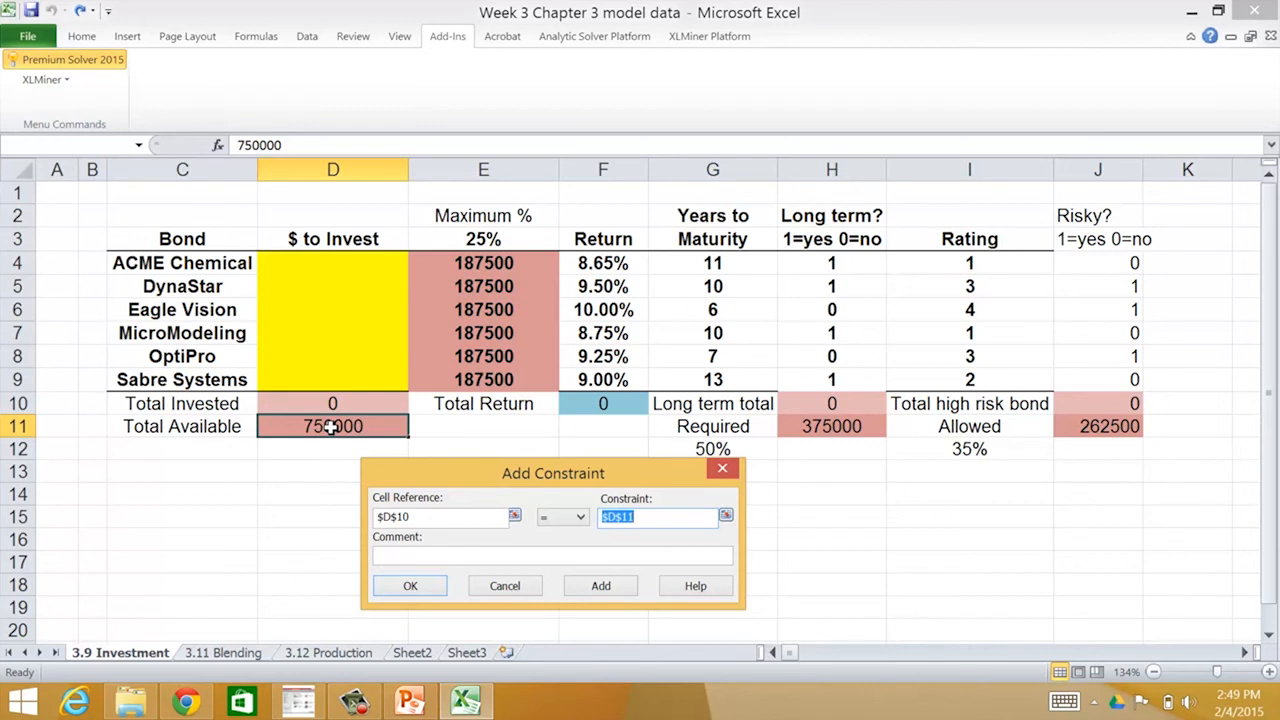
click(410, 586)
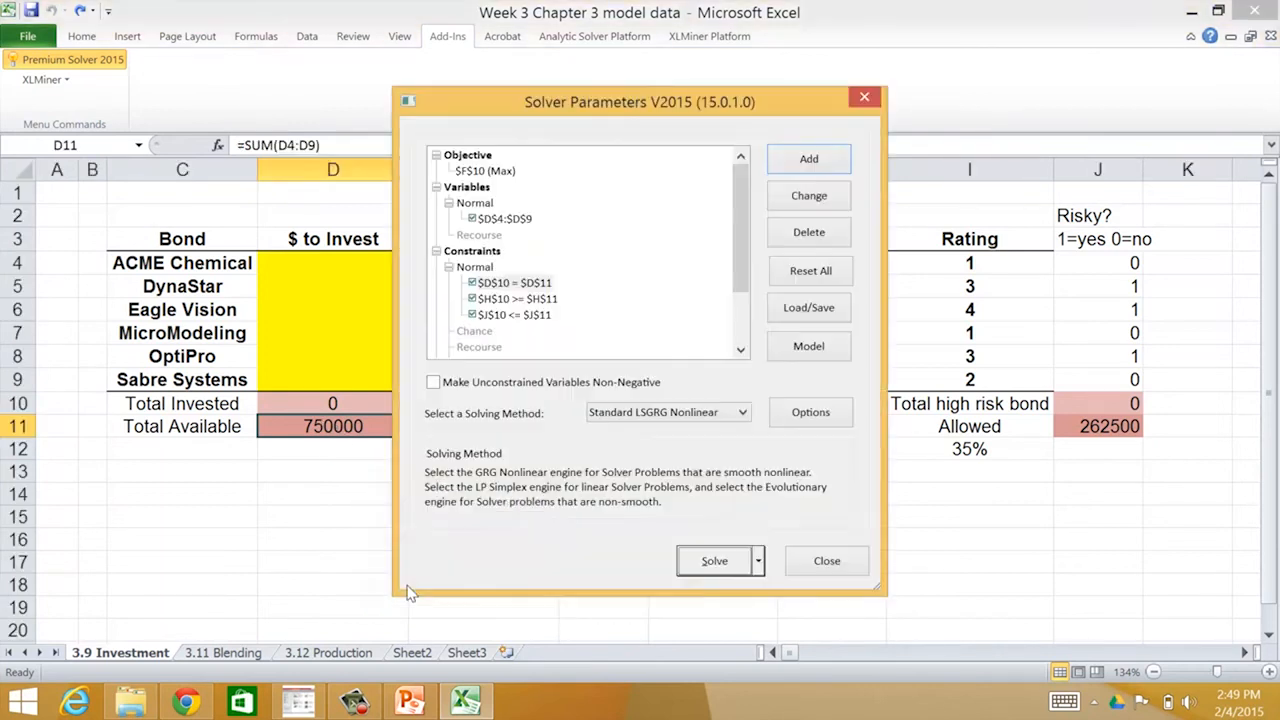
Make the unconstrained variables non-negative and choose Standard LP/Quadratic as the solving method
click(434, 385)
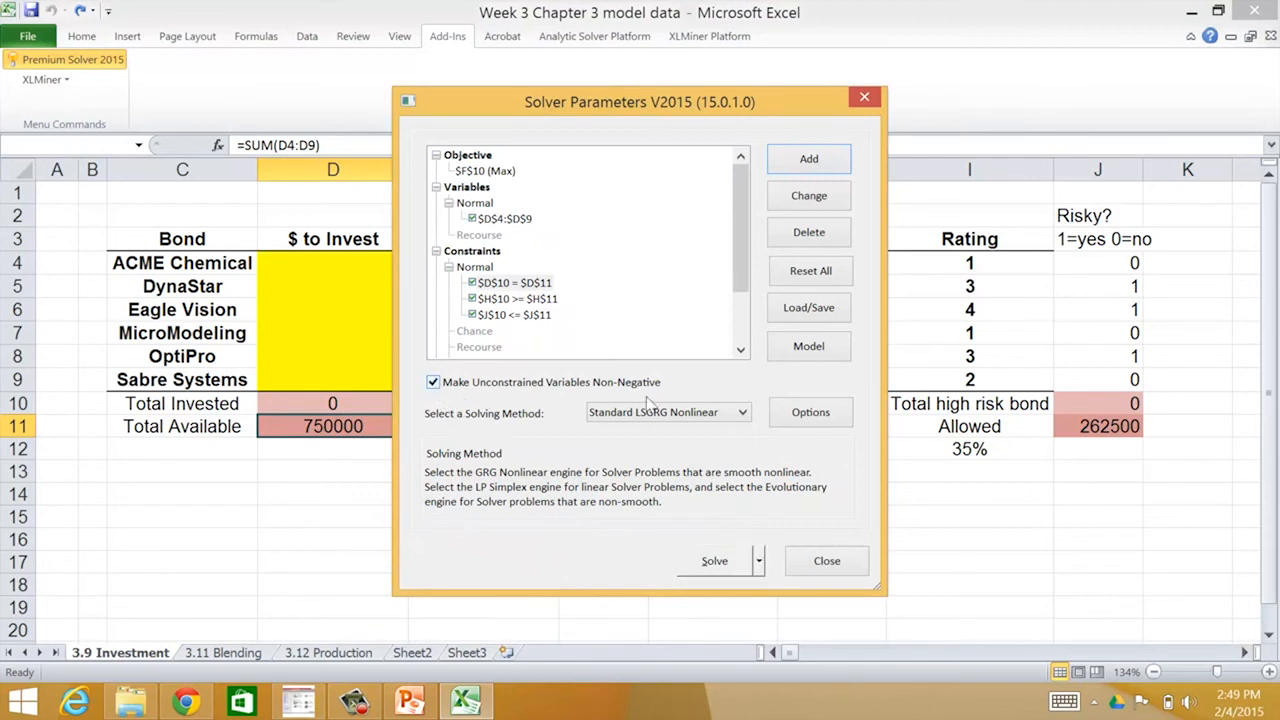
click(716, 418)
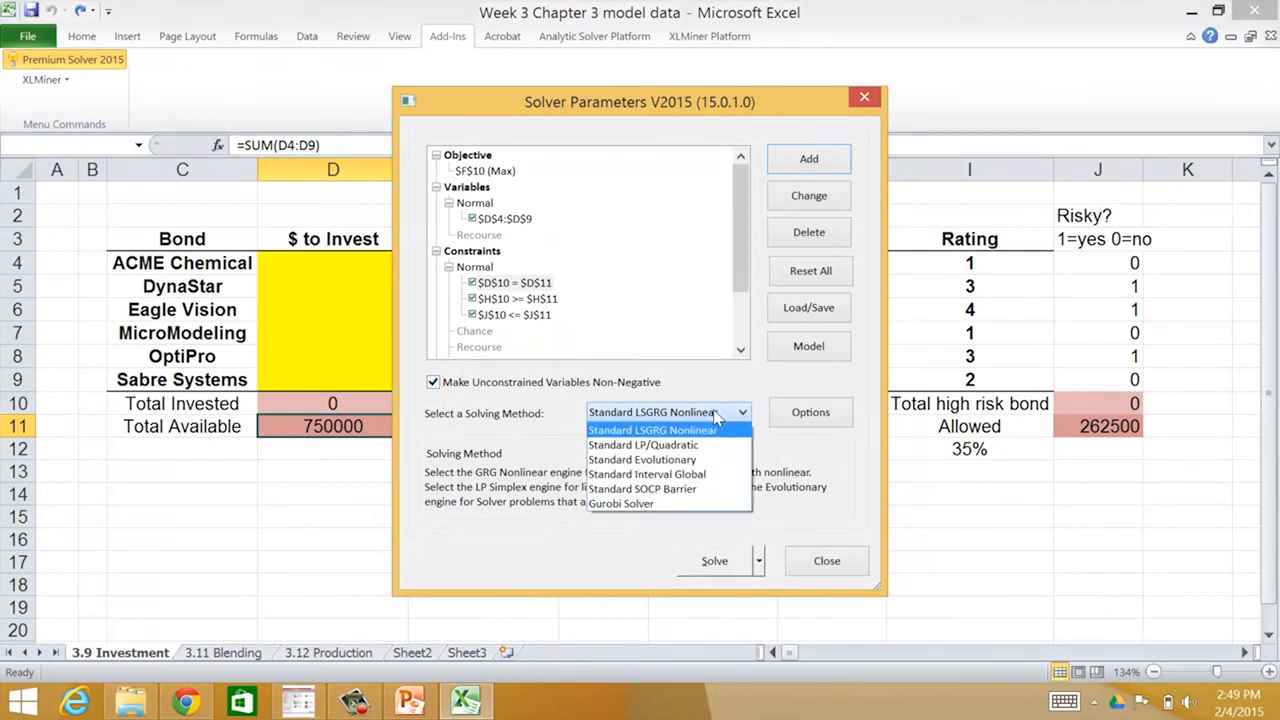
click(683, 446)
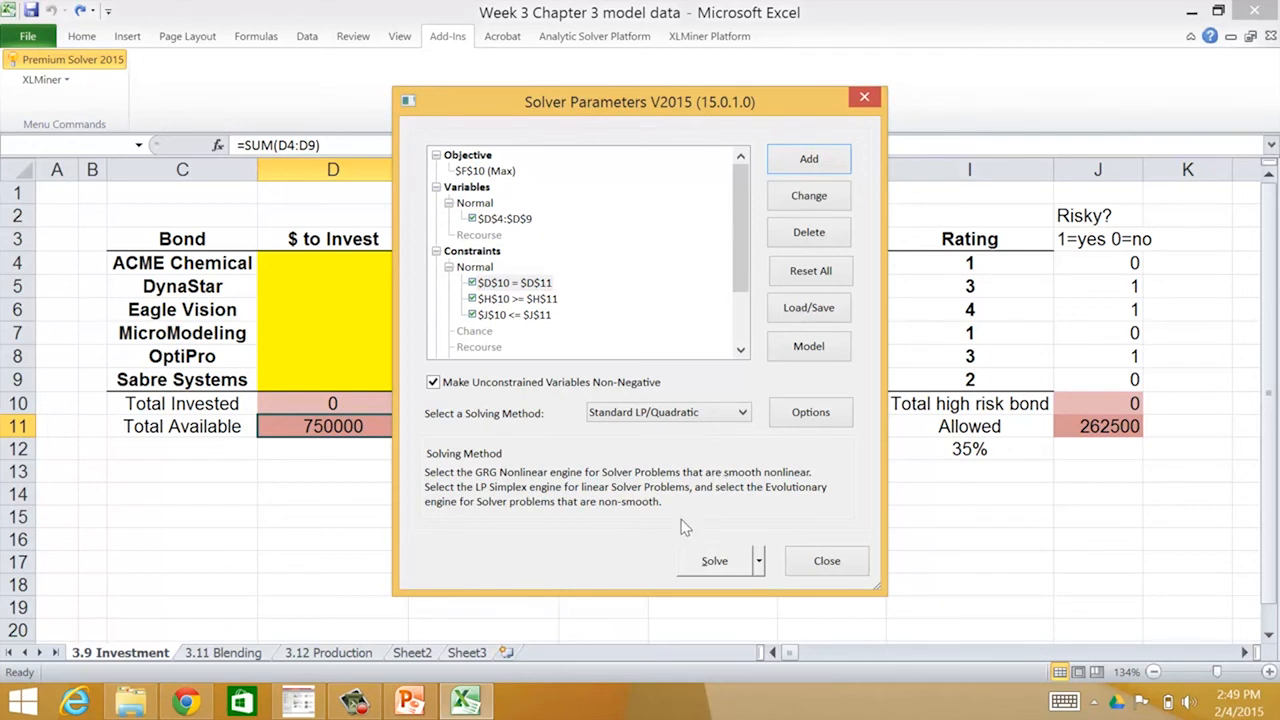
Solve the investment model without the guided mode and keep the Solver solution
click(714, 562)
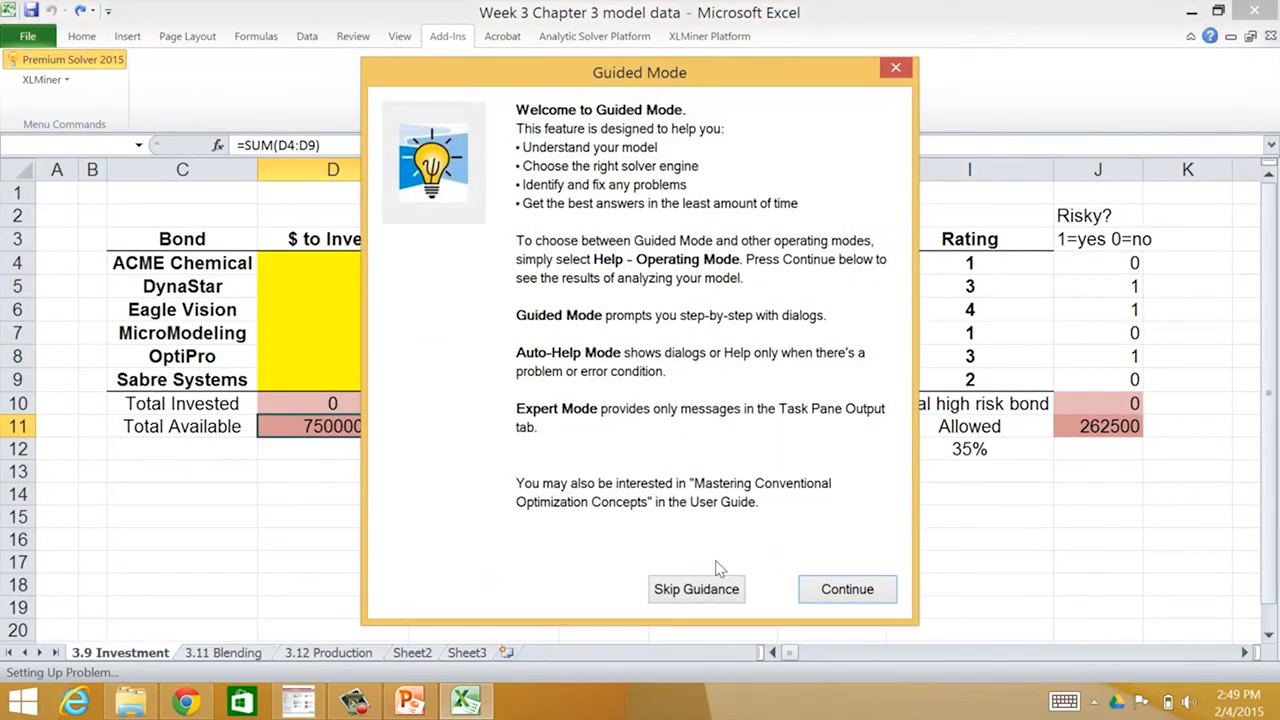
click(698, 589)
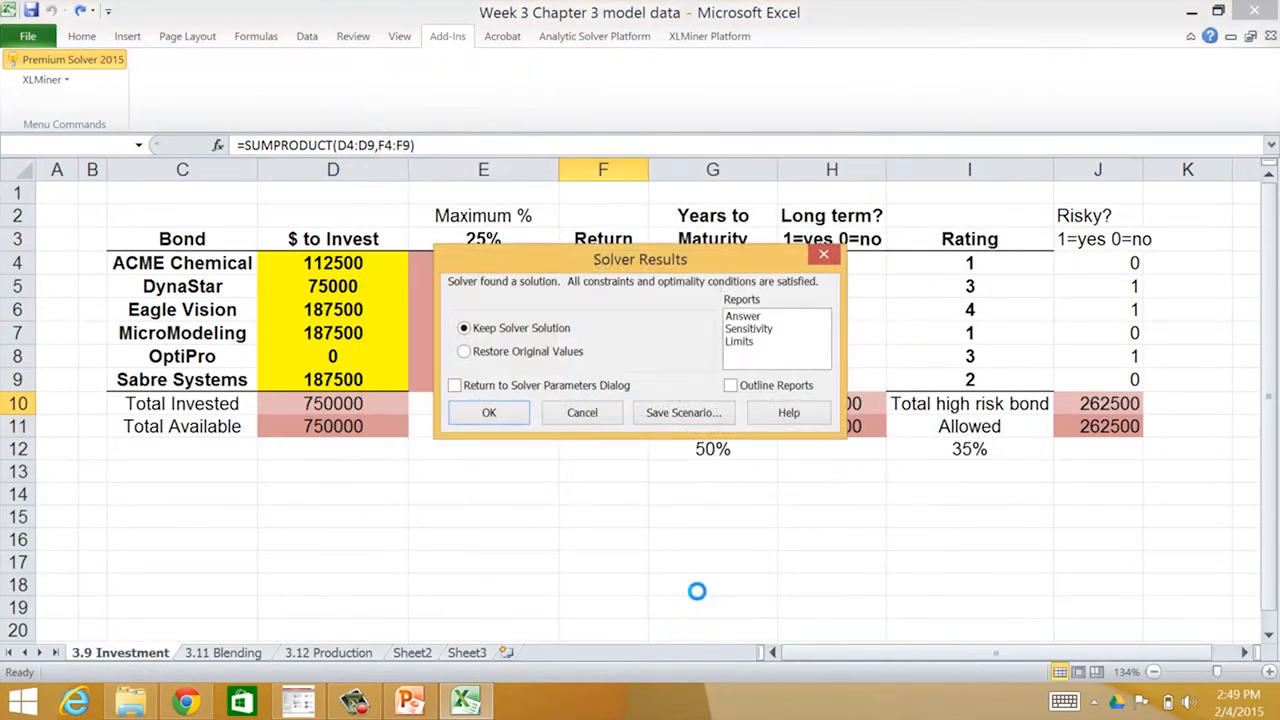
click(494, 414)
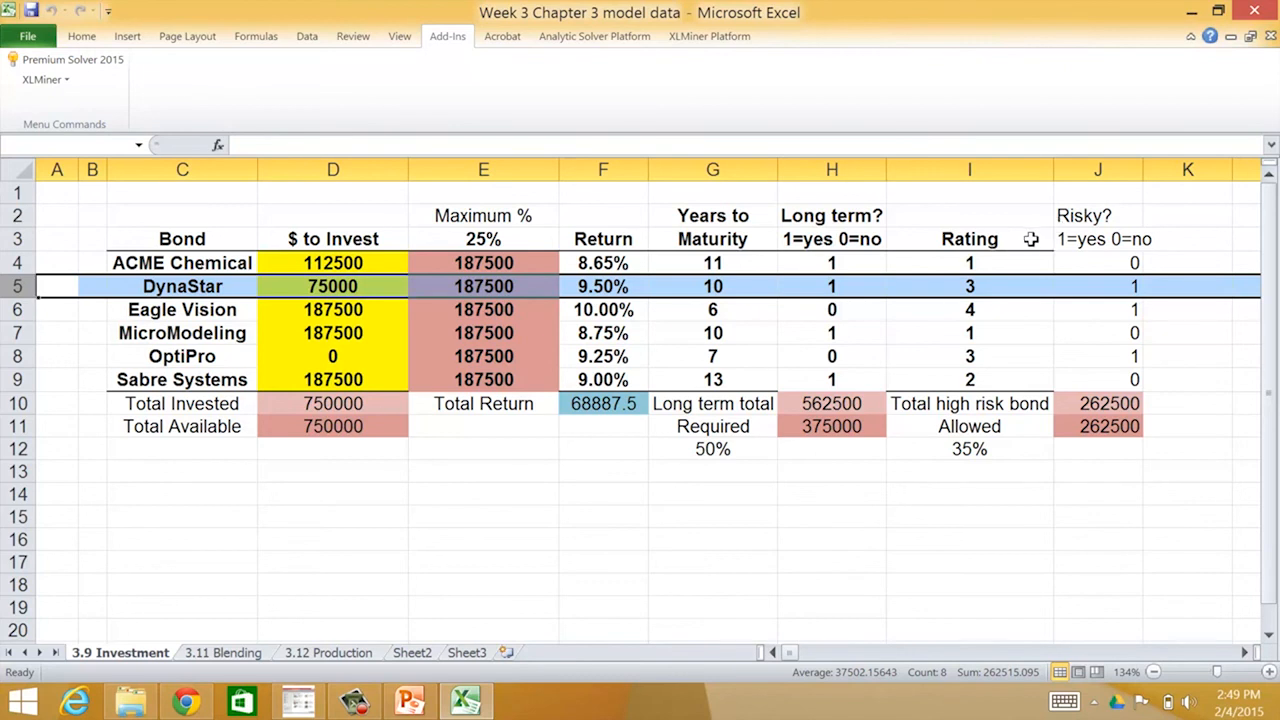
Apply a thick bottom border to the header row cells C3:J3, from Bond through the Risky column
drag(1030, 239, 1090, 240)
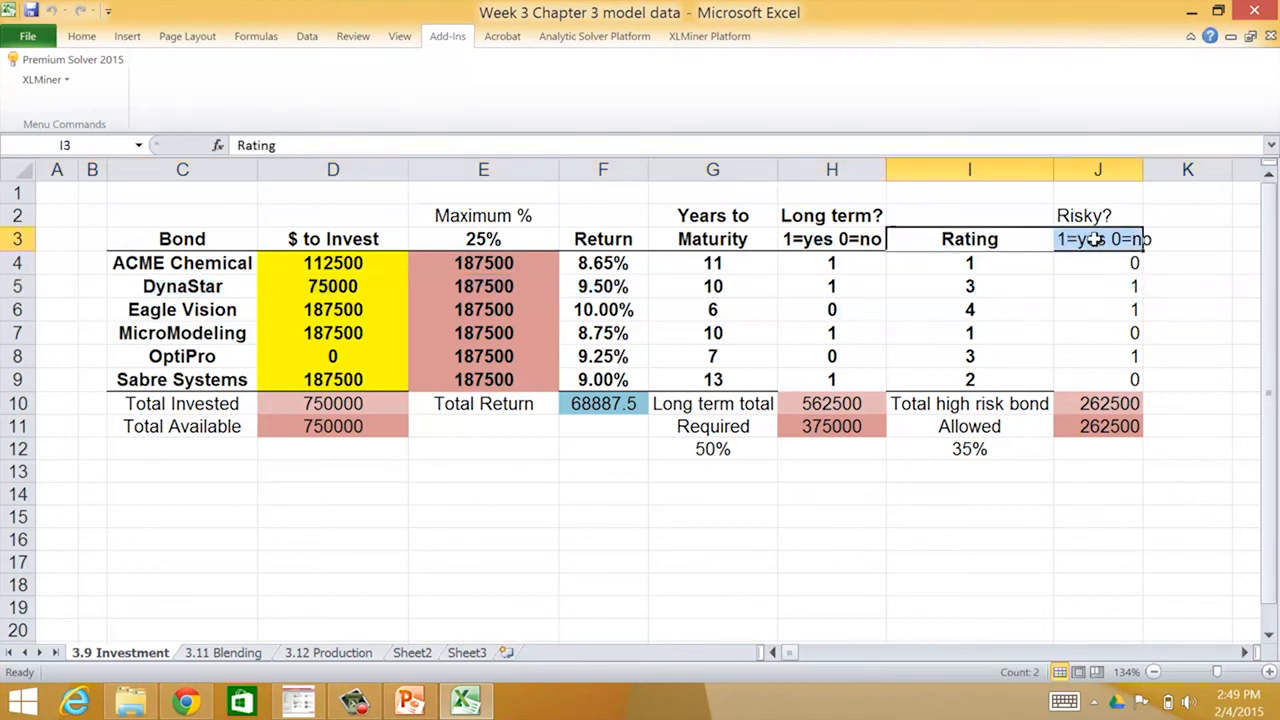
click(96, 38)
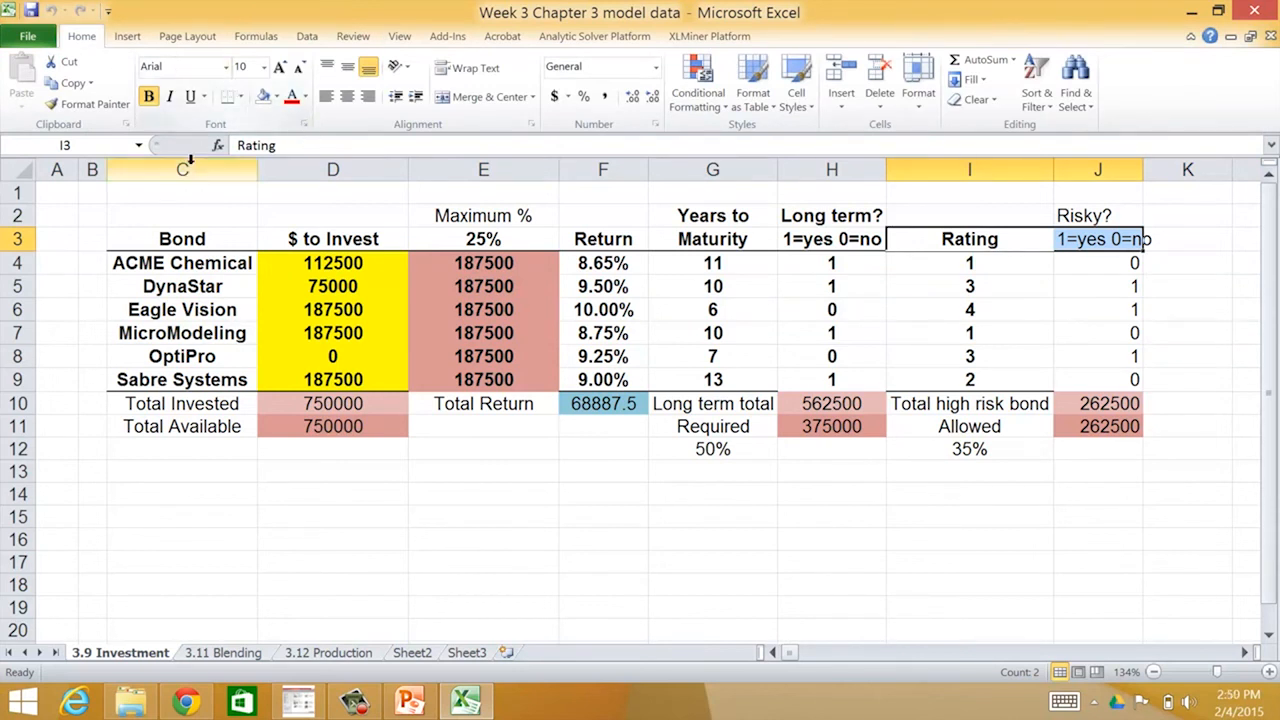
drag(165, 239, 1083, 238)
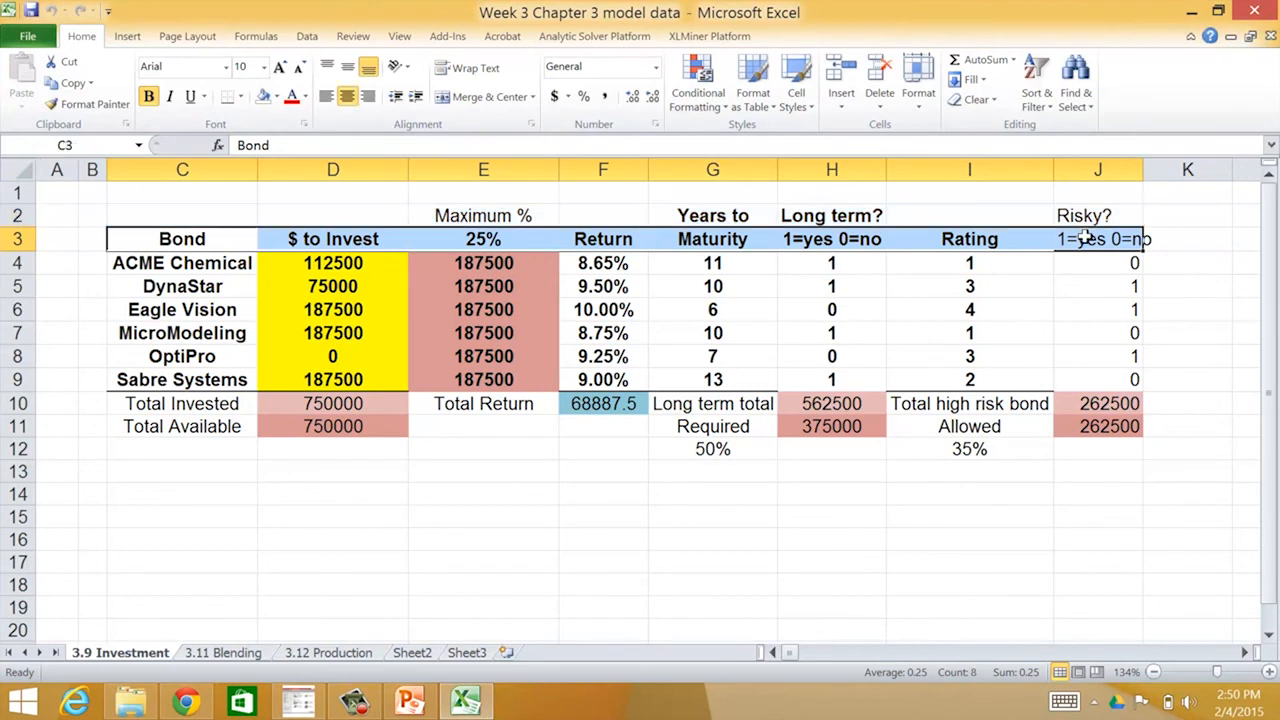
click(241, 97)
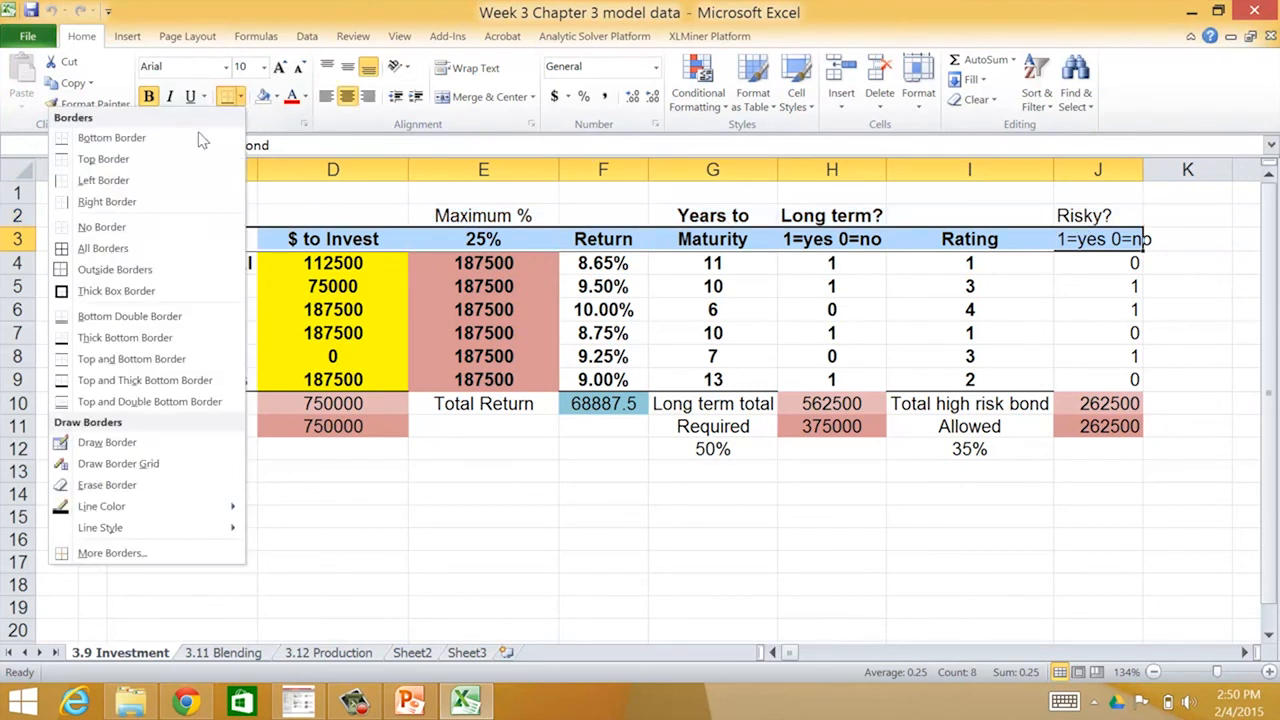
click(104, 339)
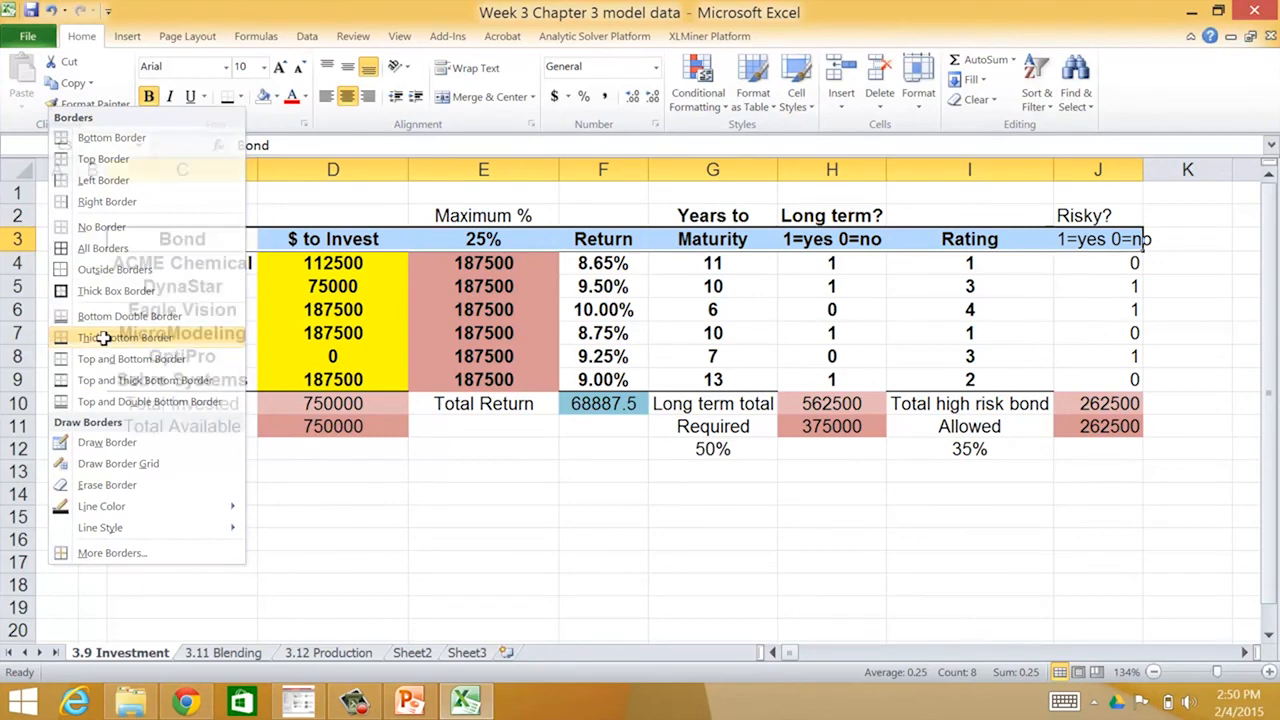
click(383, 503)
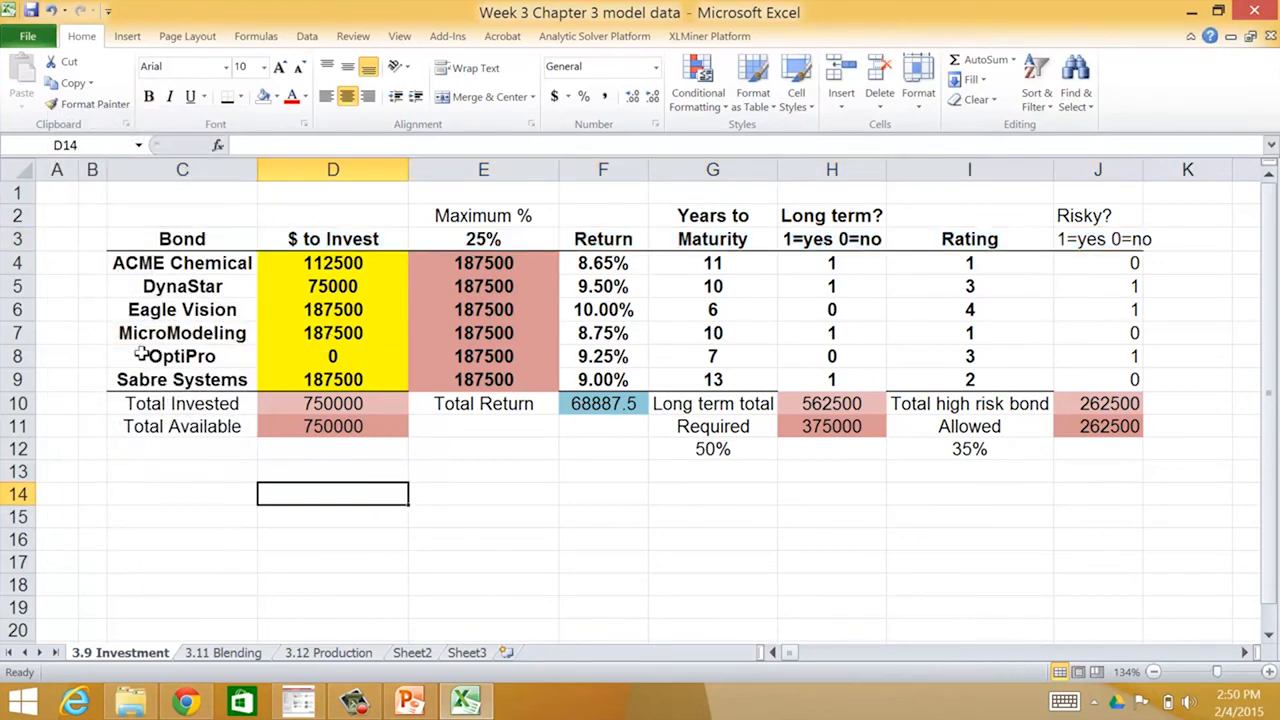
Apply the same thick bottom border beneath the Sabre Systems row, cells C9:J9
drag(150, 383, 1094, 375)
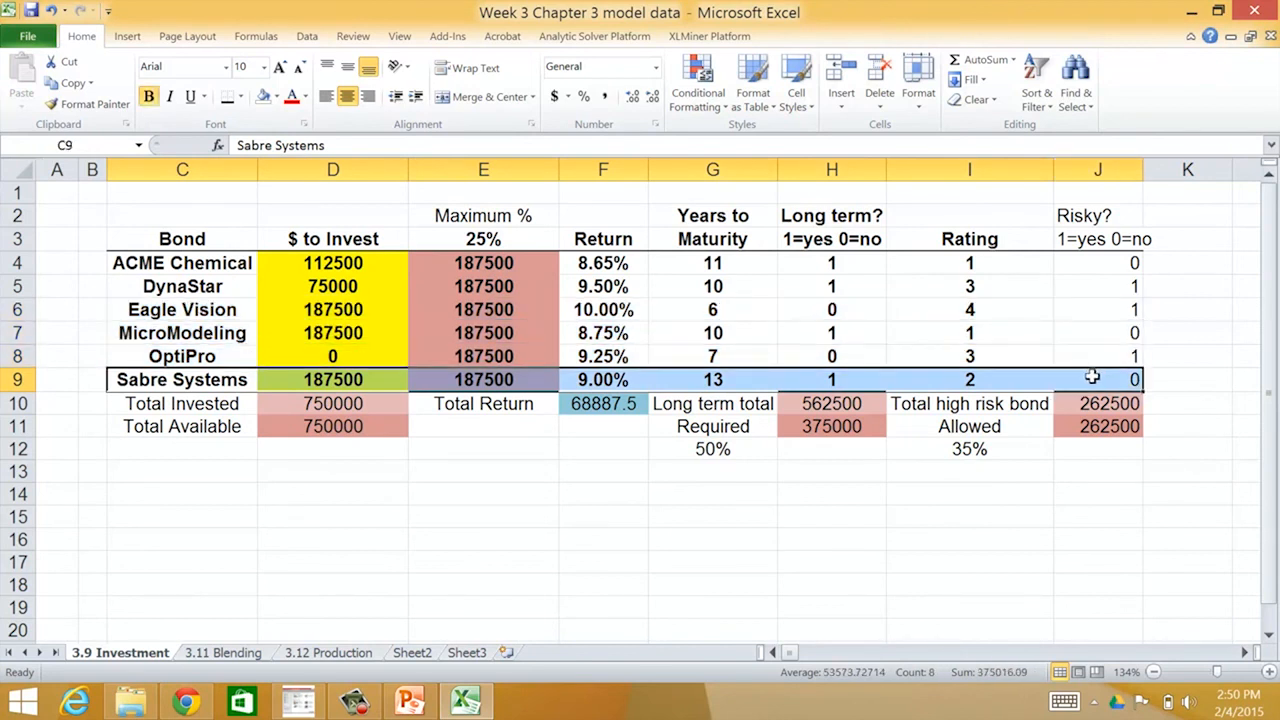
click(226, 101)
click(463, 483)
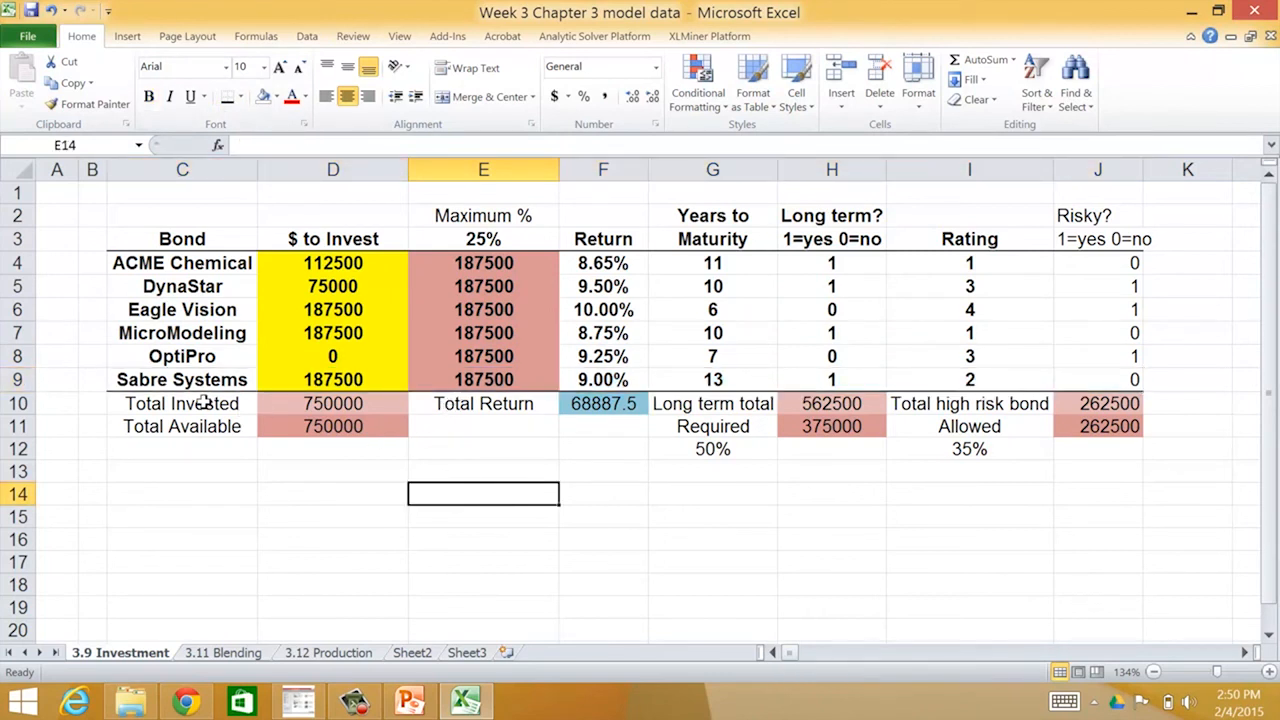
Bold the Total Invested and Total Available labels in C10:C12 and the Total Return label in E10
drag(203, 403, 197, 452)
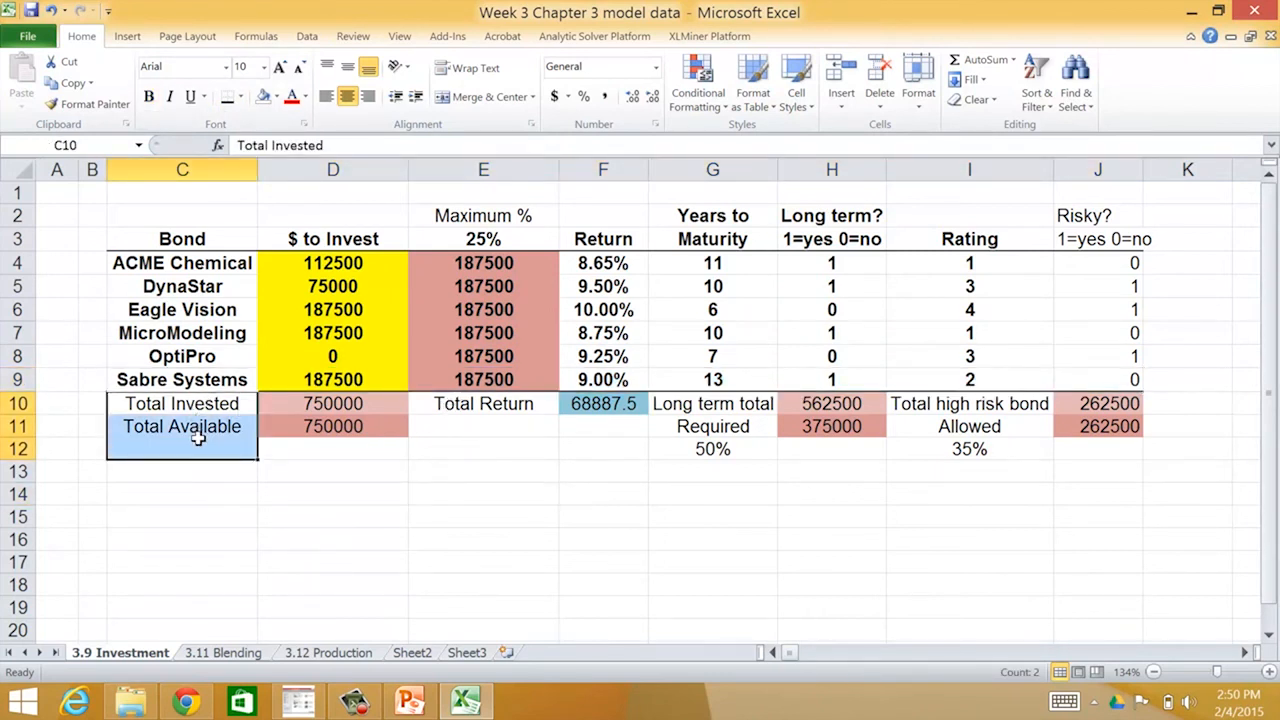
click(148, 96)
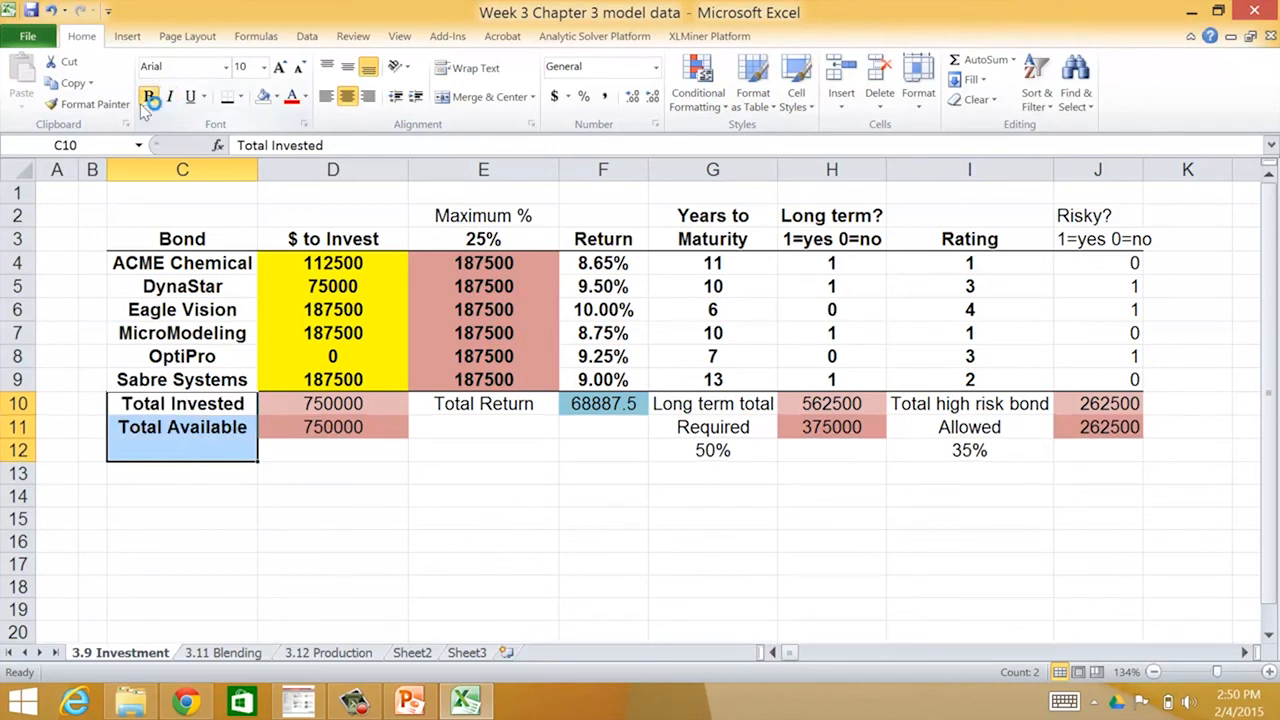
click(500, 403)
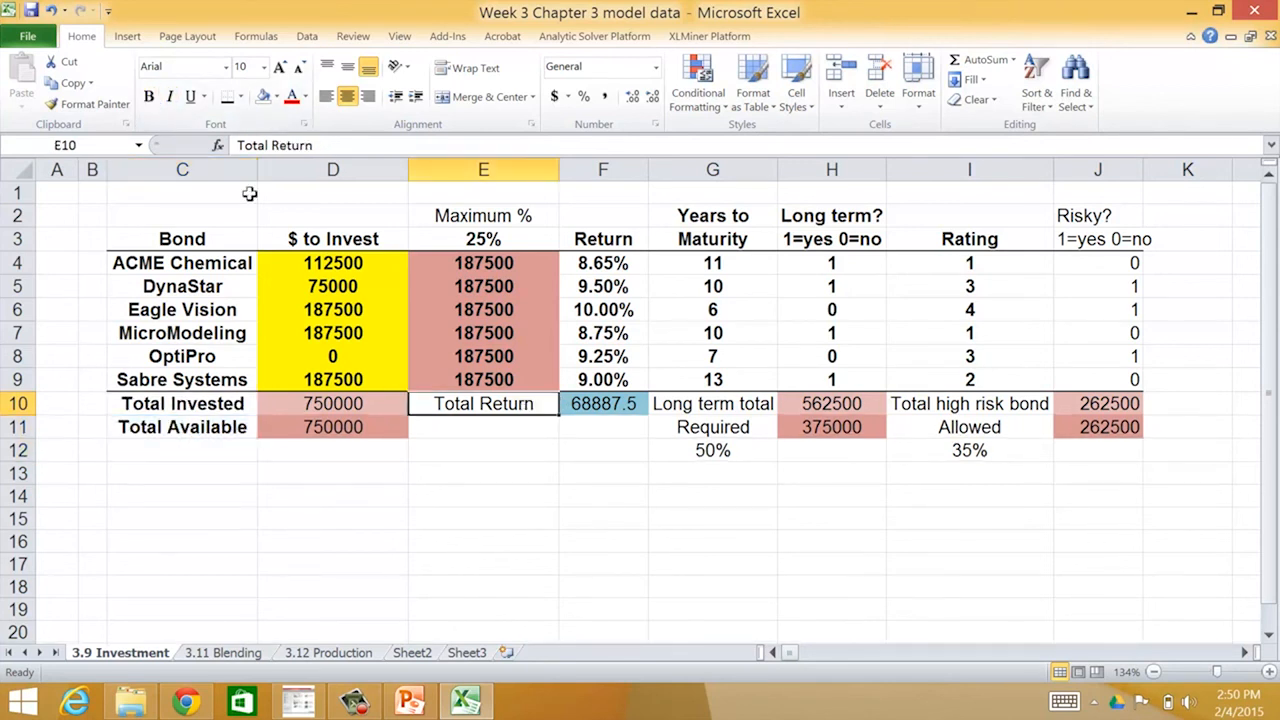
click(150, 96)
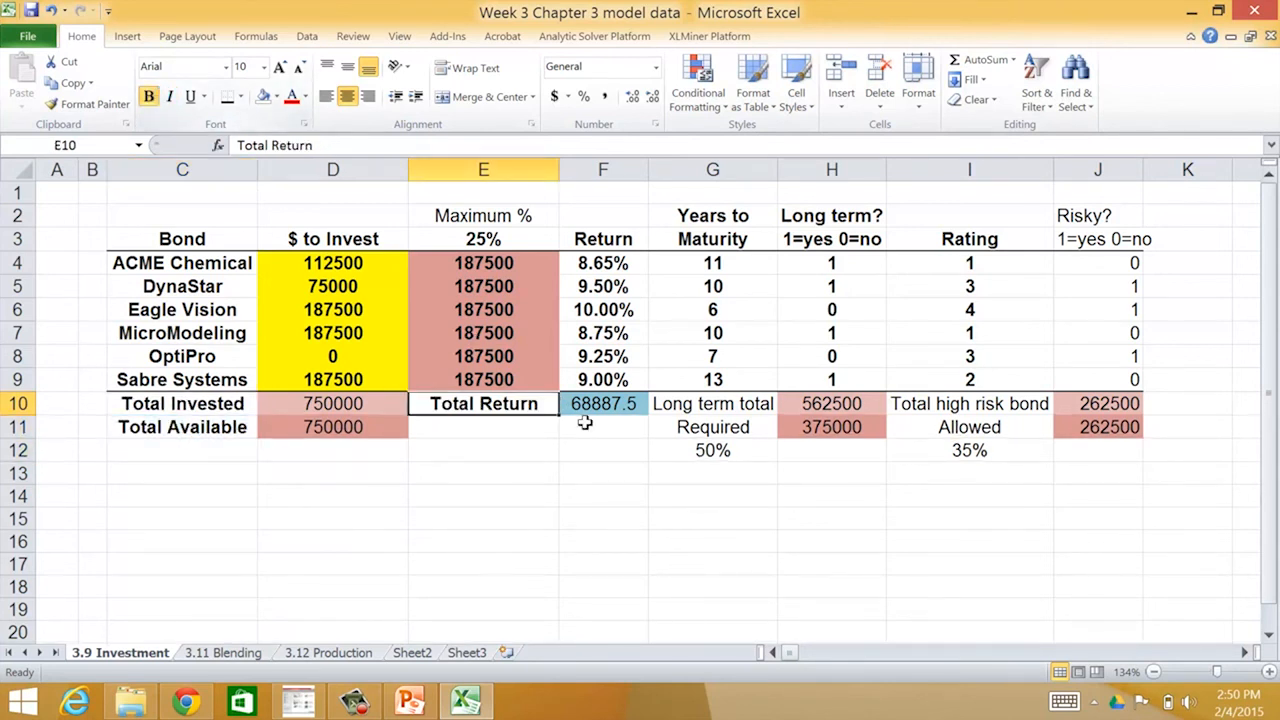
Put a thick box border around the total return value in F10
click(612, 404)
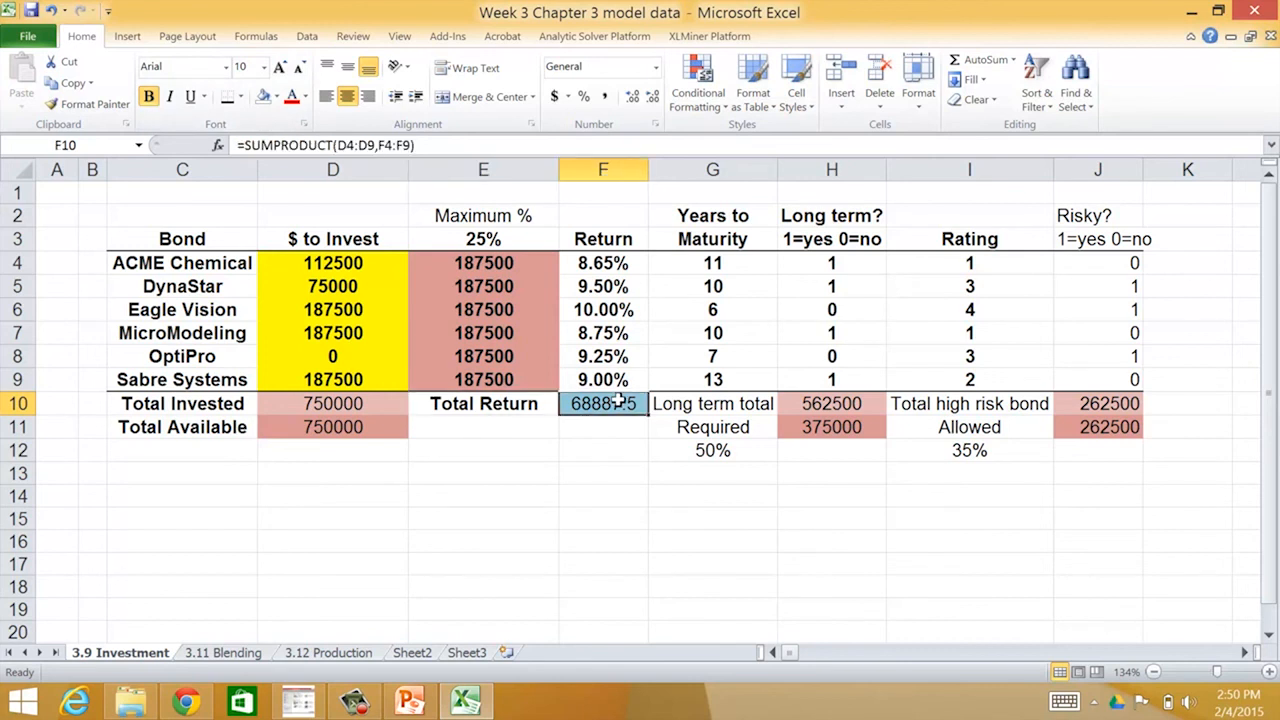
click(240, 97)
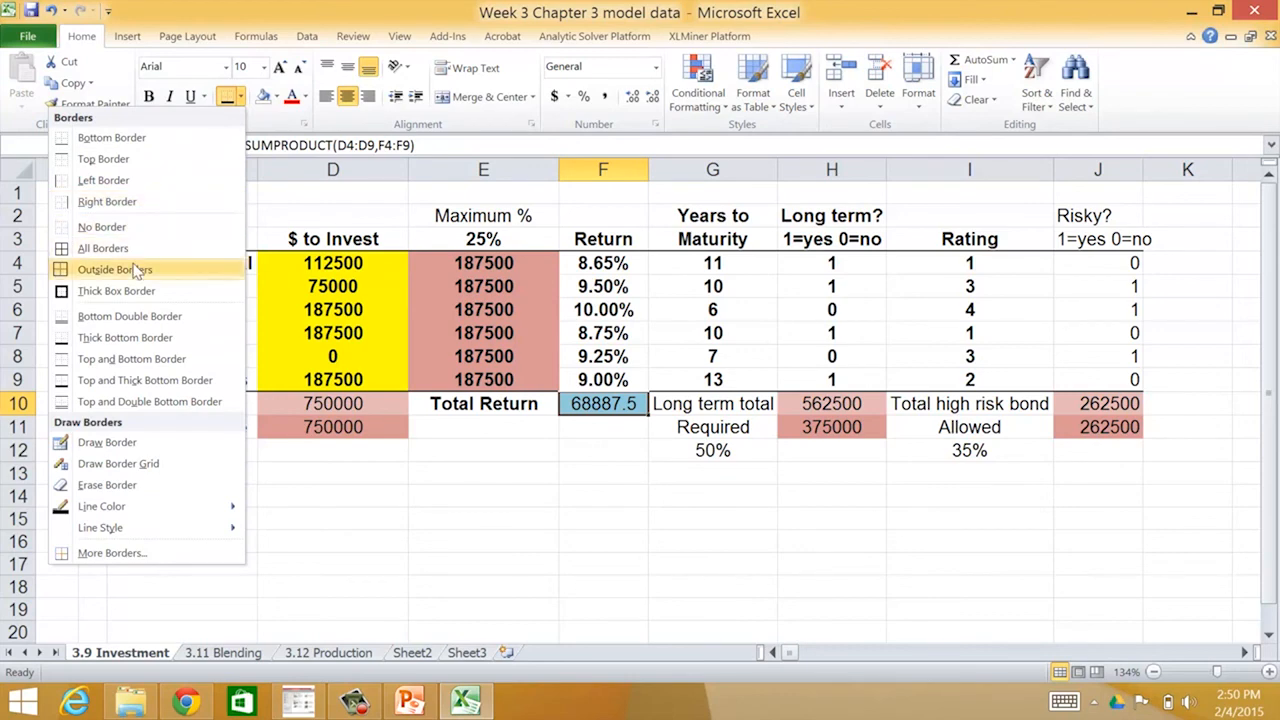
click(117, 292)
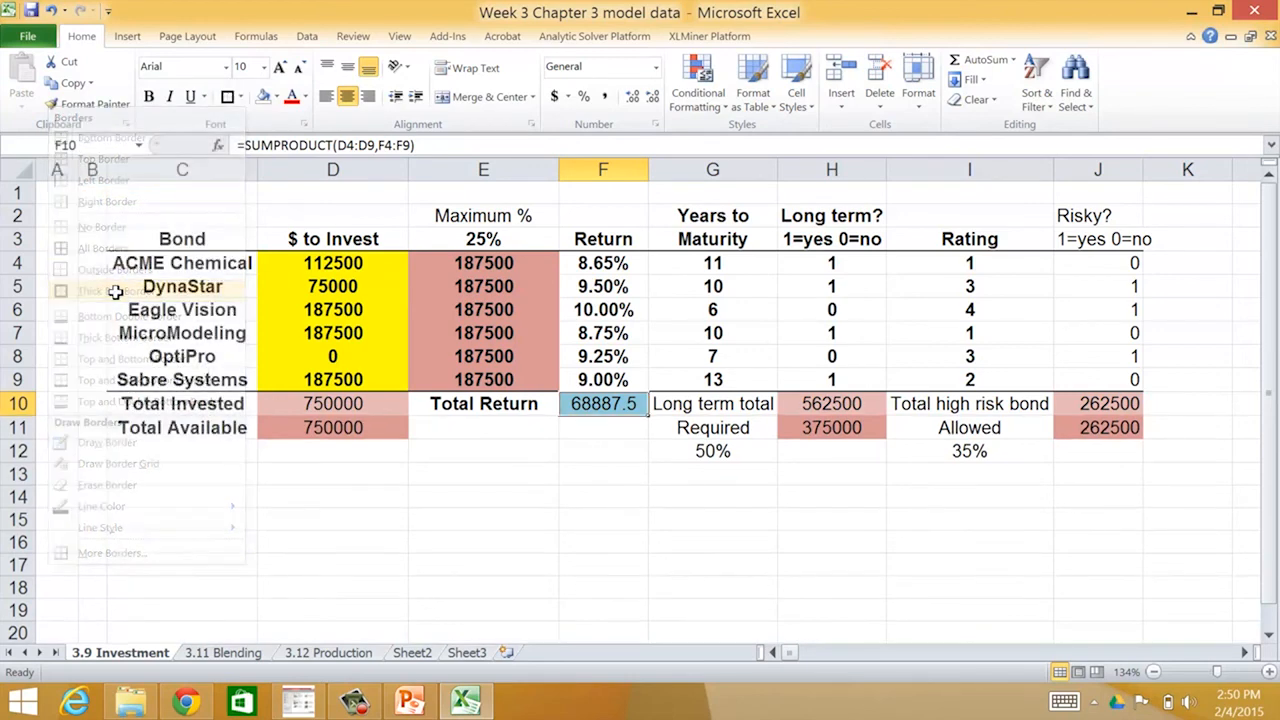
click(619, 498)
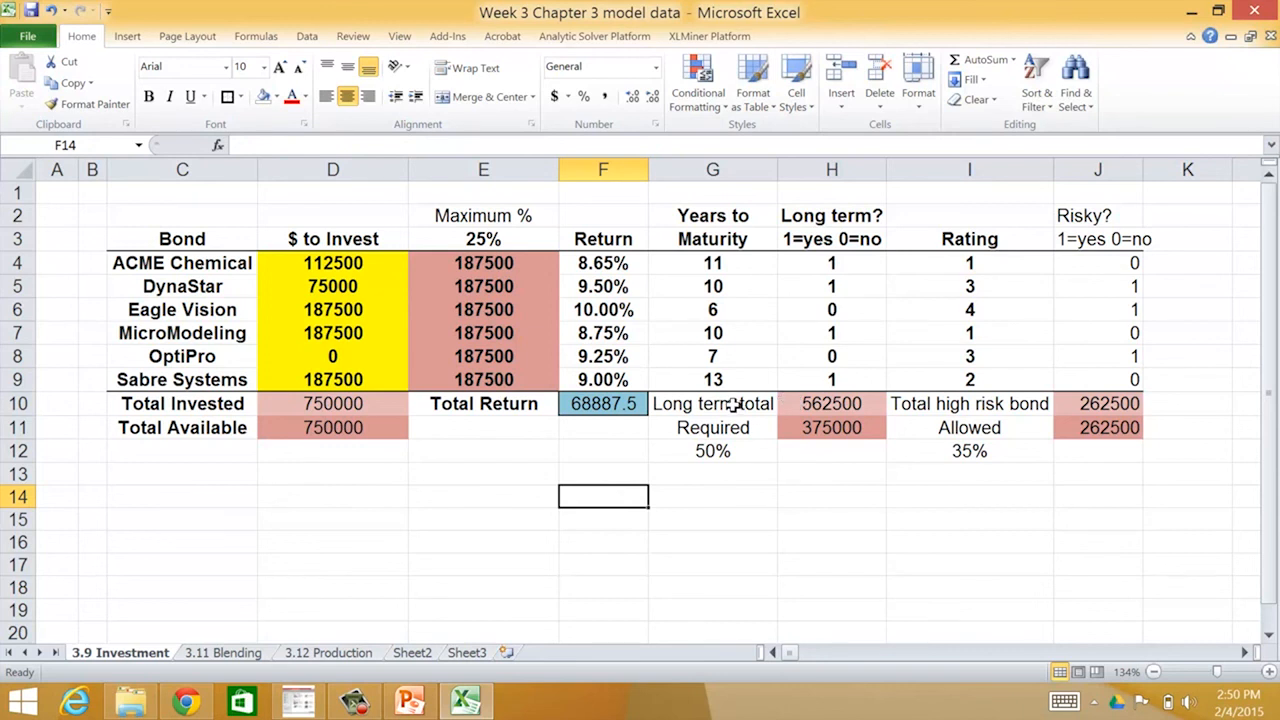
Bold the long term labels in G10:G12 and the high risk labels in I10:I12, and autofit column I
drag(733, 403, 737, 448)
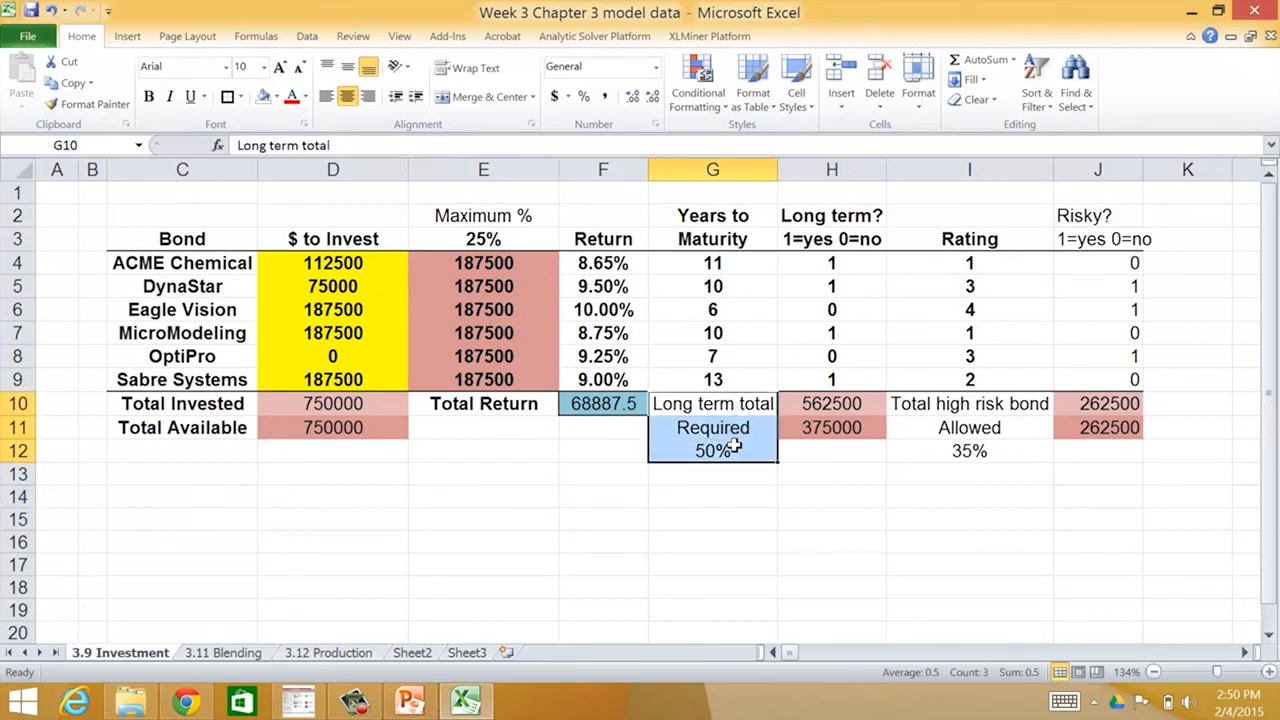
click(152, 97)
drag(930, 400, 934, 451)
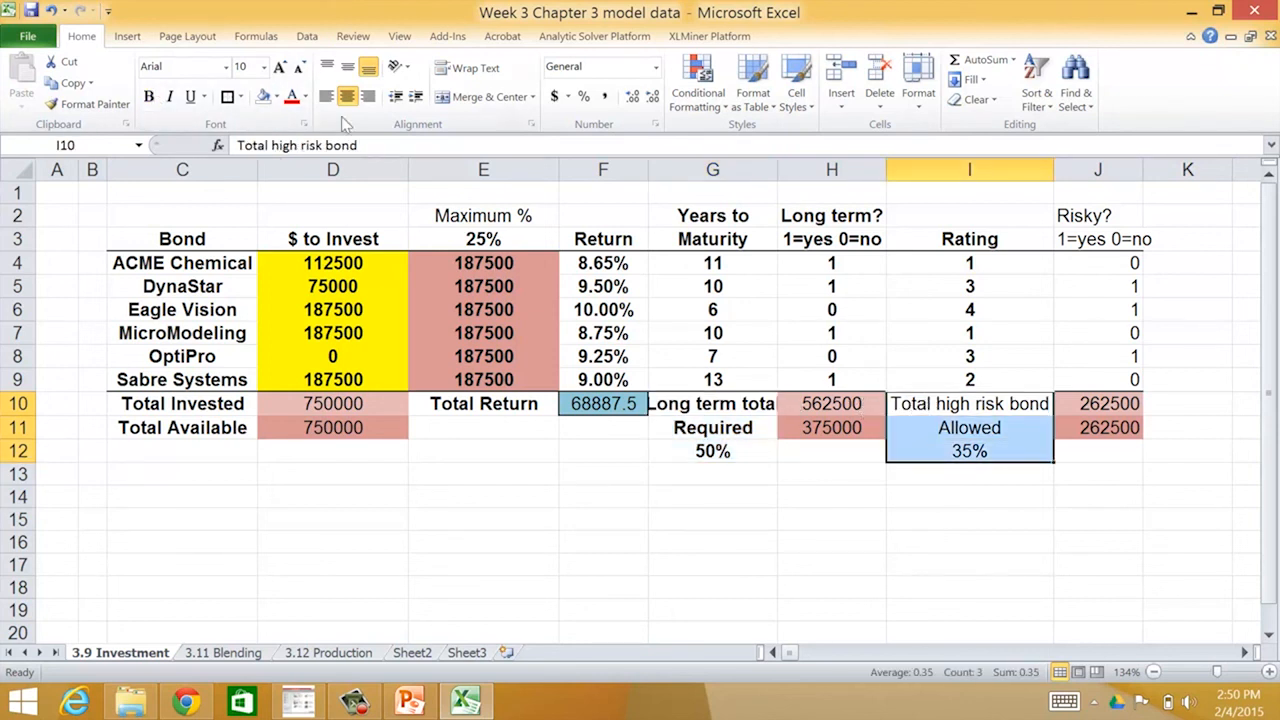
click(148, 100)
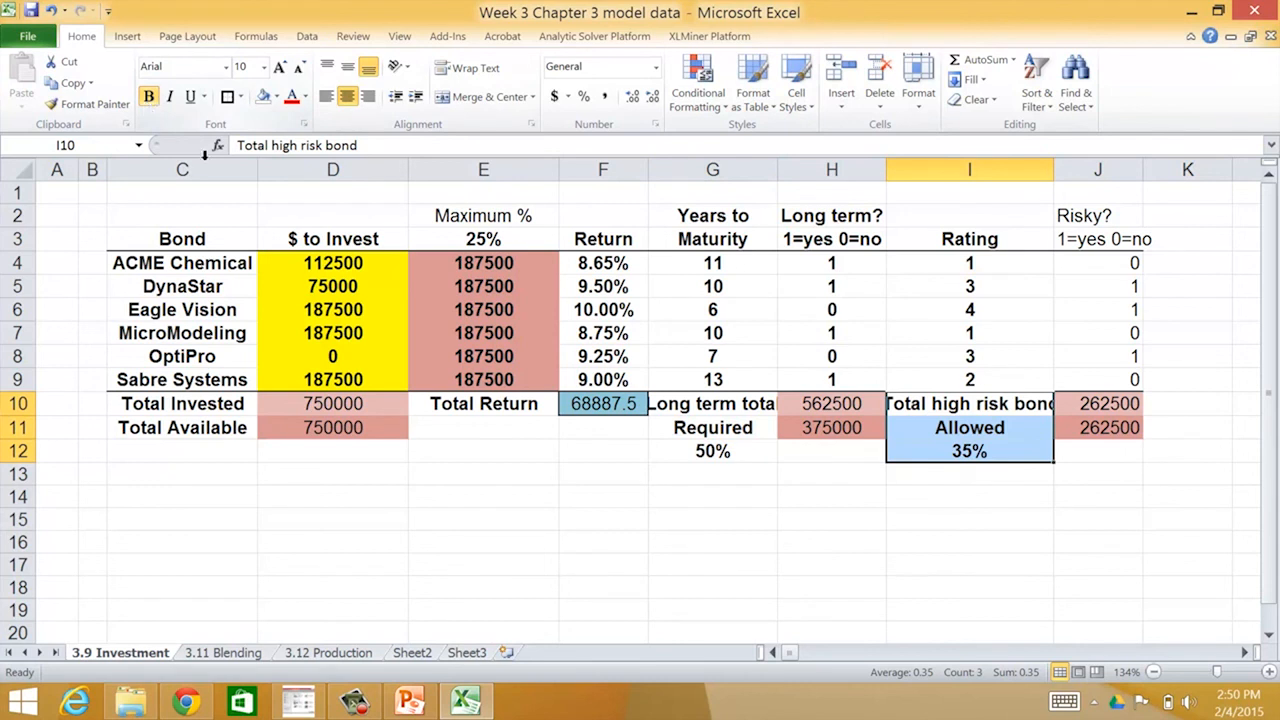
double_click(1054, 169)
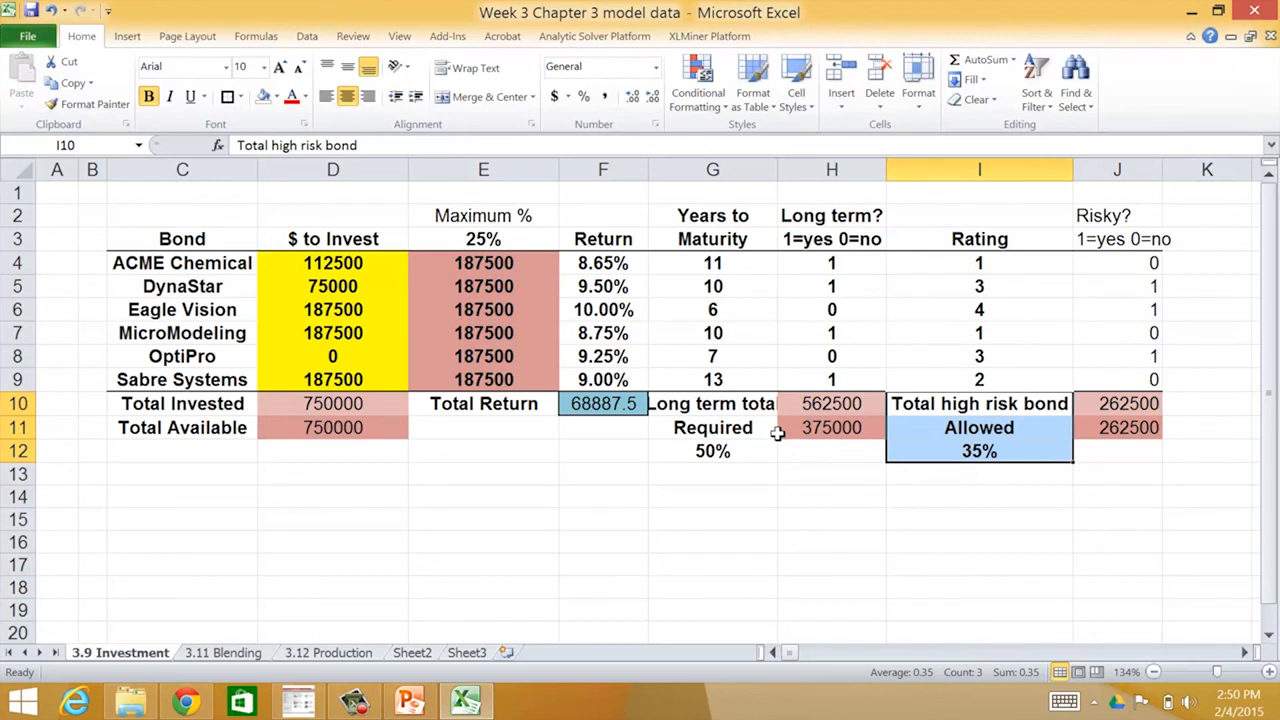
Format the investment amounts and totals in D4:D11 as Currency with 2 decimal places and the $ symbol
drag(333, 262, 338, 427)
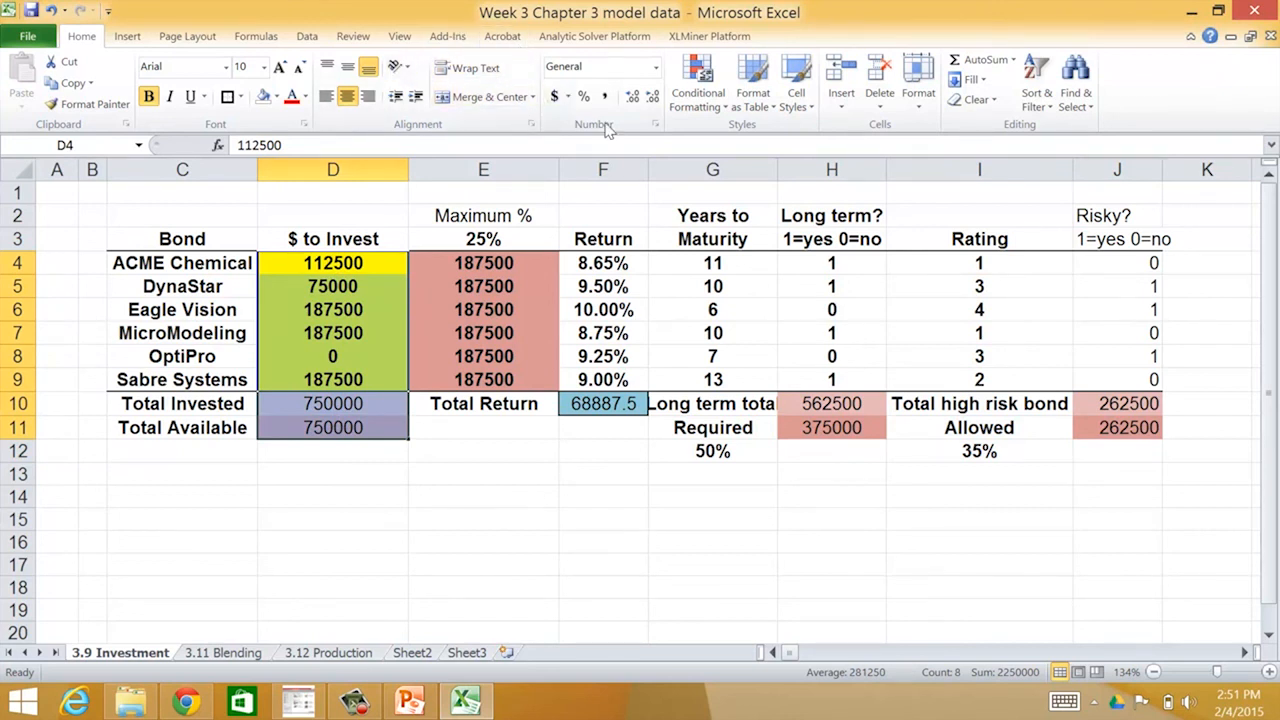
click(656, 126)
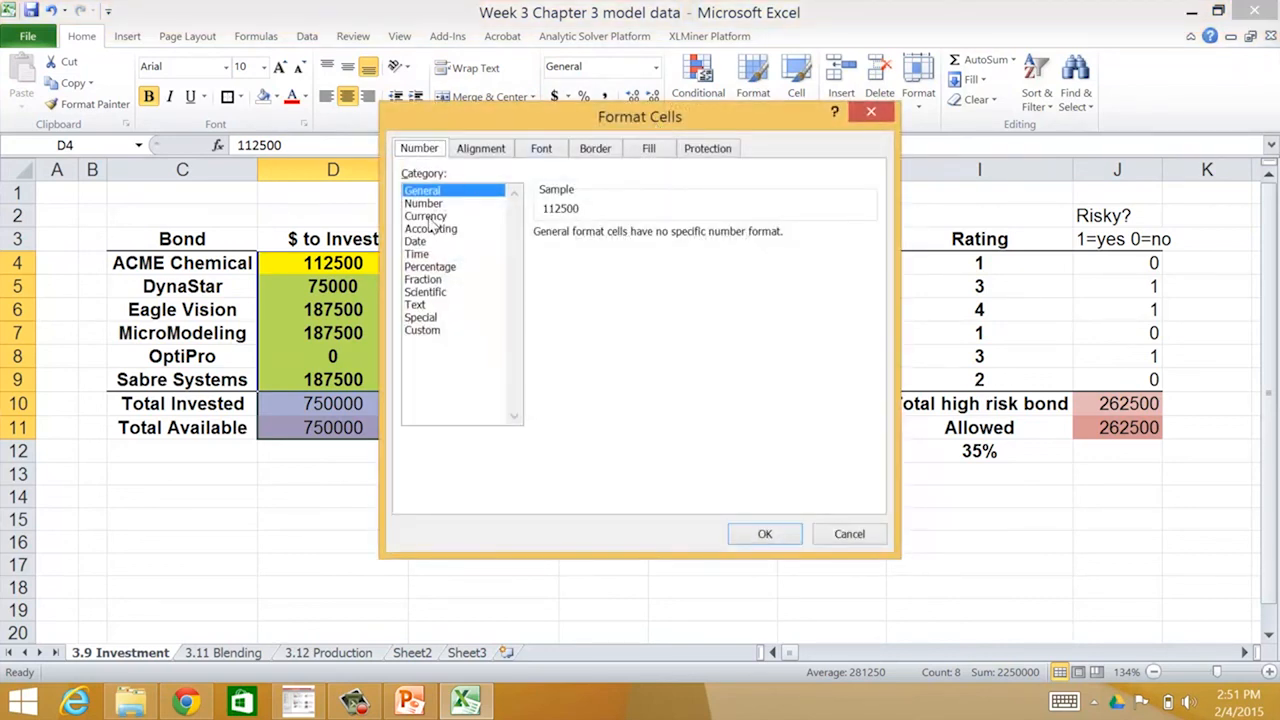
click(428, 217)
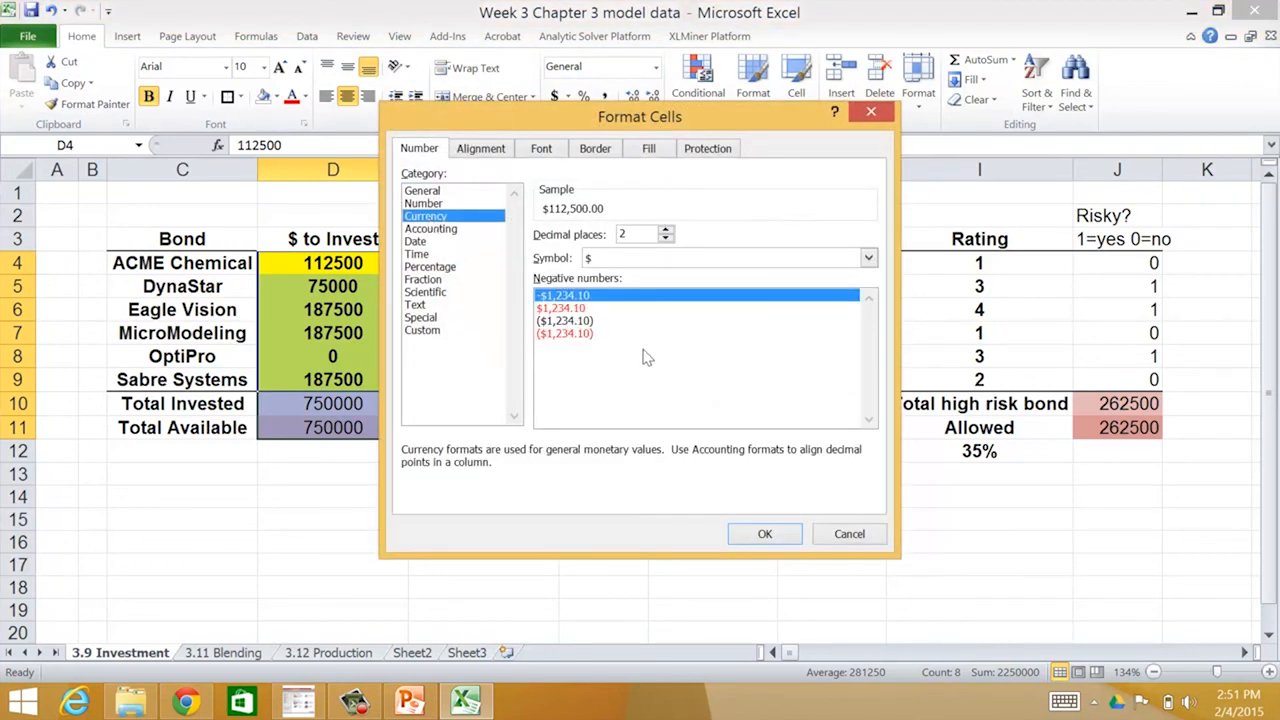
click(760, 535)
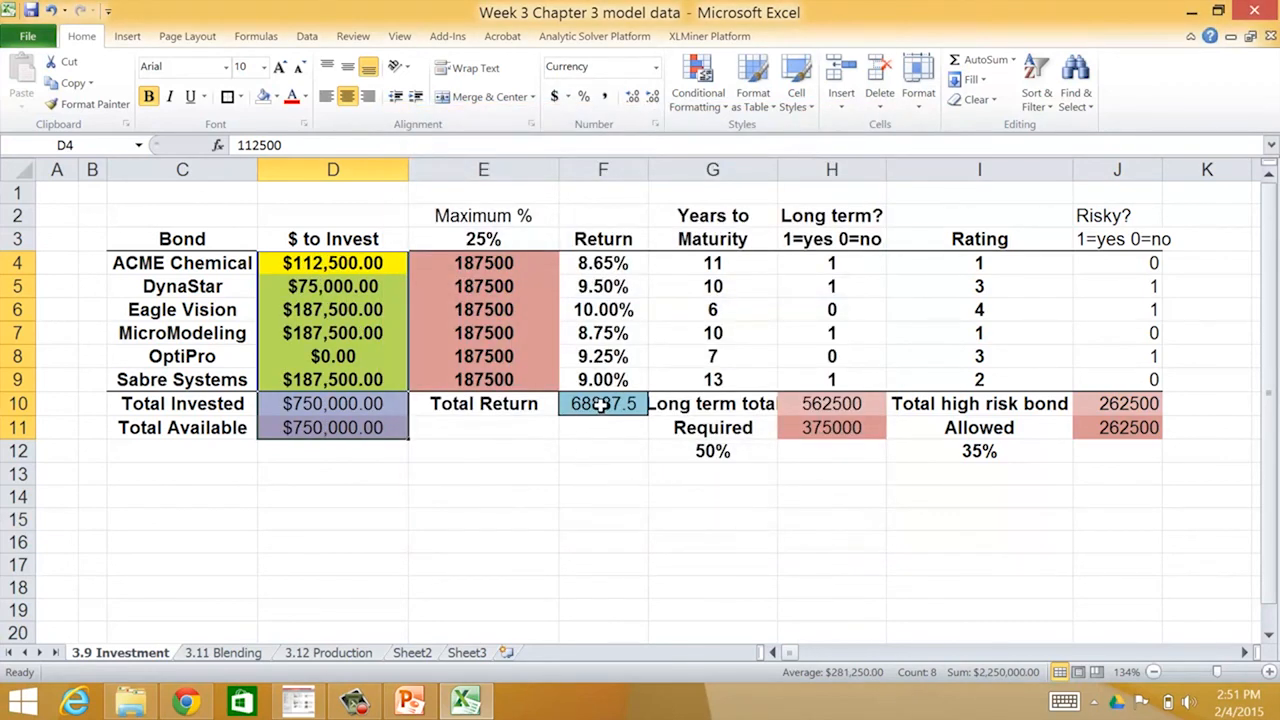
Format the total return in F10, the limits in E4:E9, and the totals in H10:H11 and J10:J11 as Currency
click(599, 406)
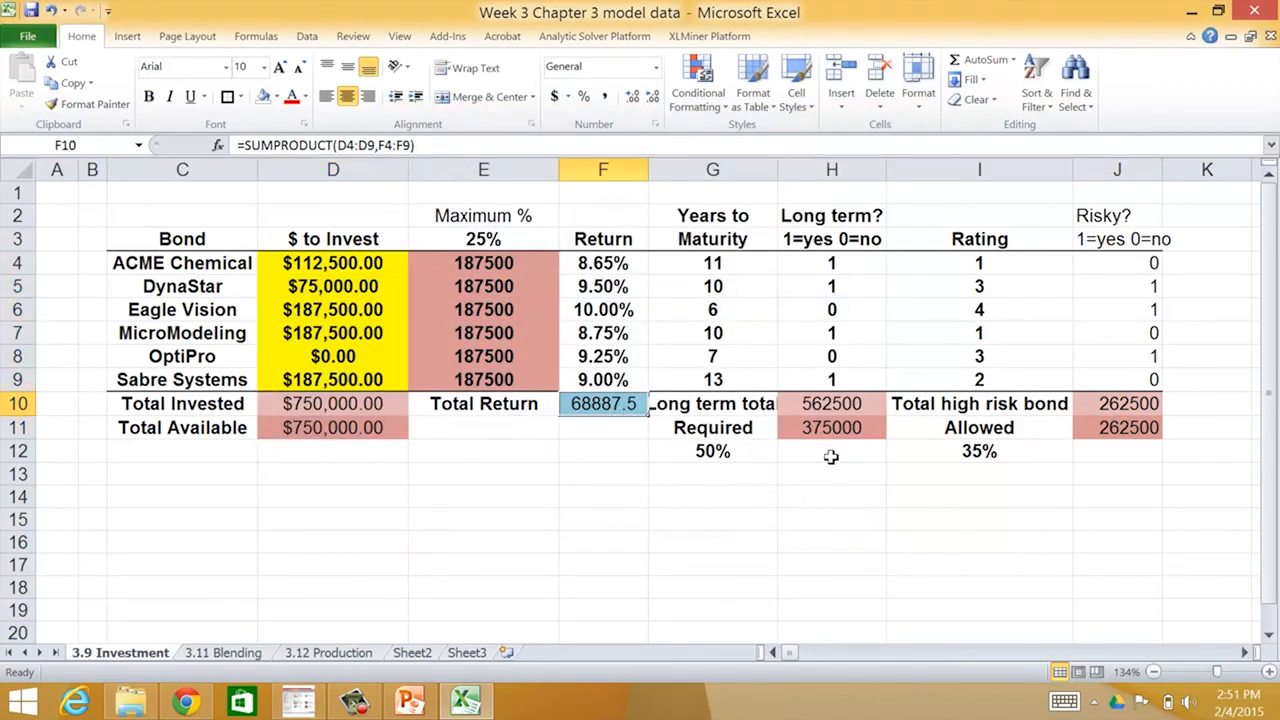
ctrl+click(845, 403)
ctrl+click(843, 428)
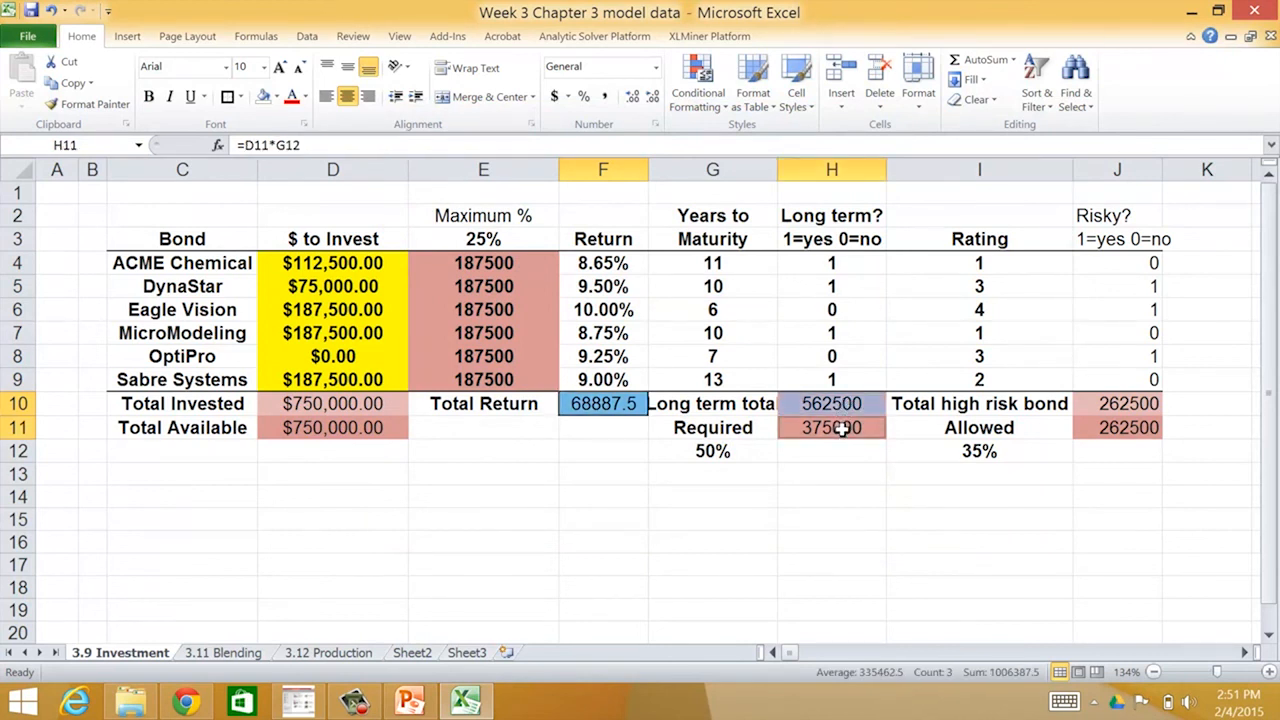
ctrl+click(1093, 403)
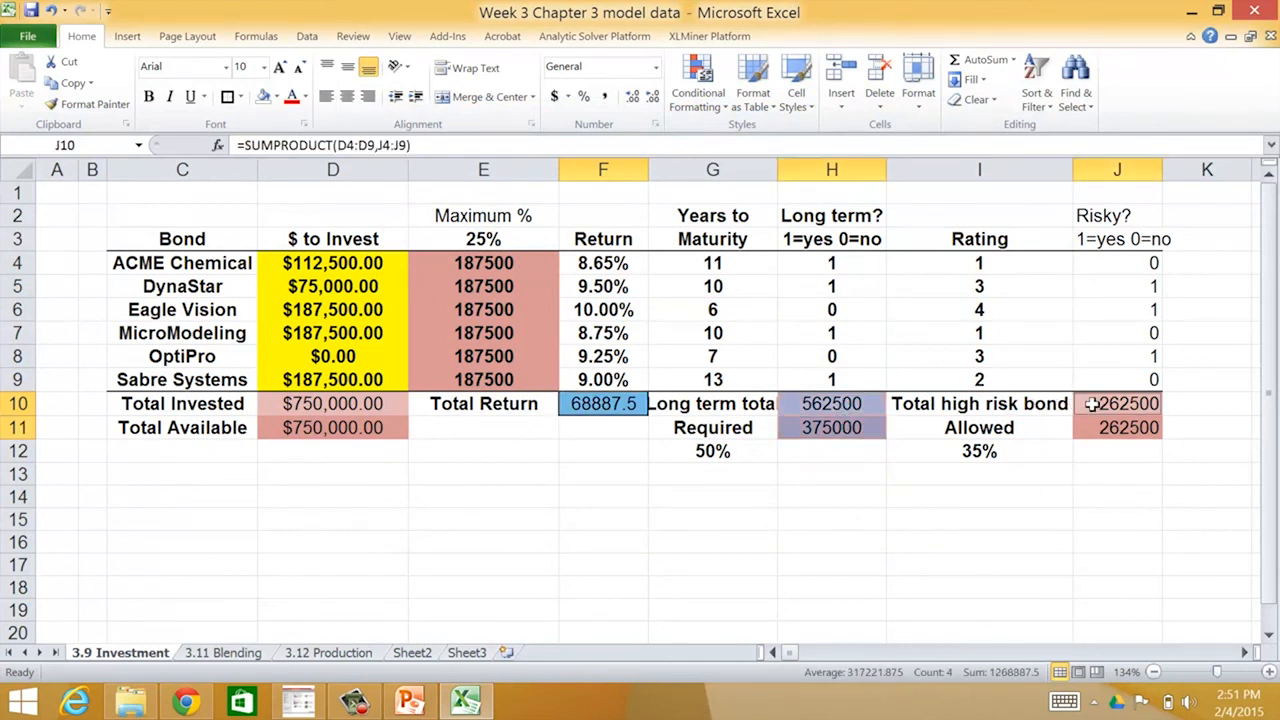
ctrl+click(1097, 430)
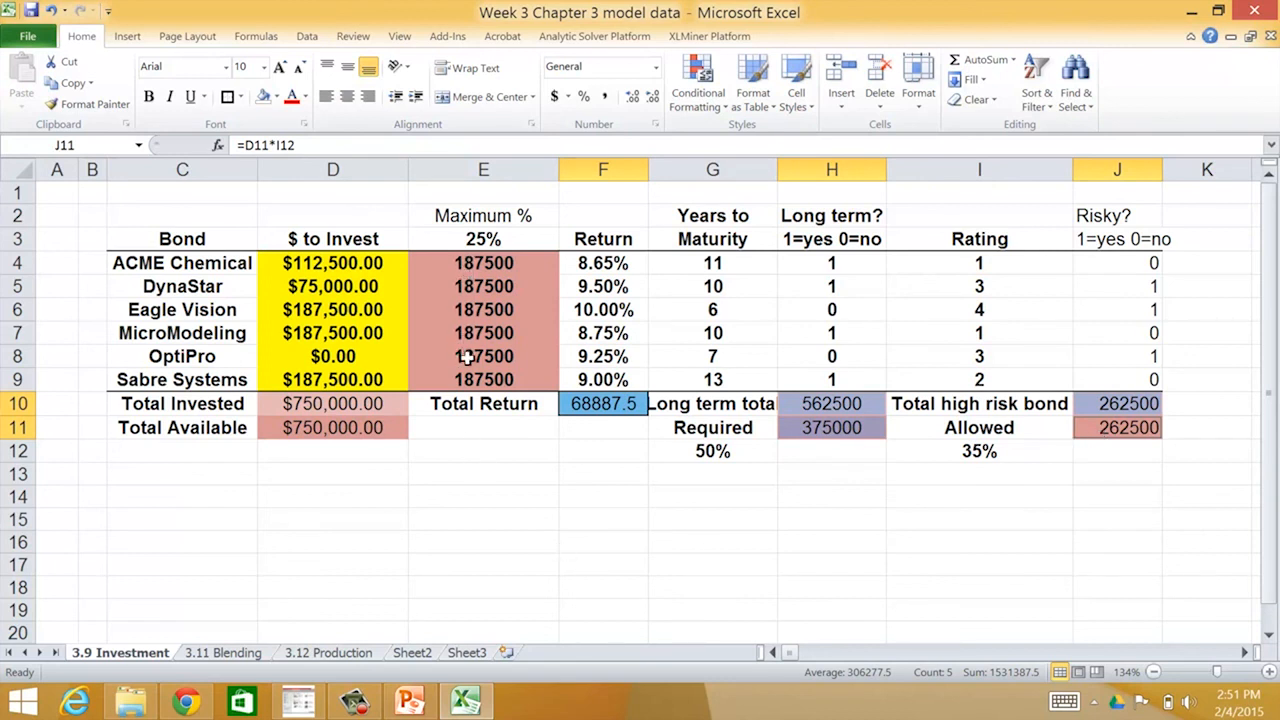
ctrl+click(484, 263)
ctrl+click(484, 286)
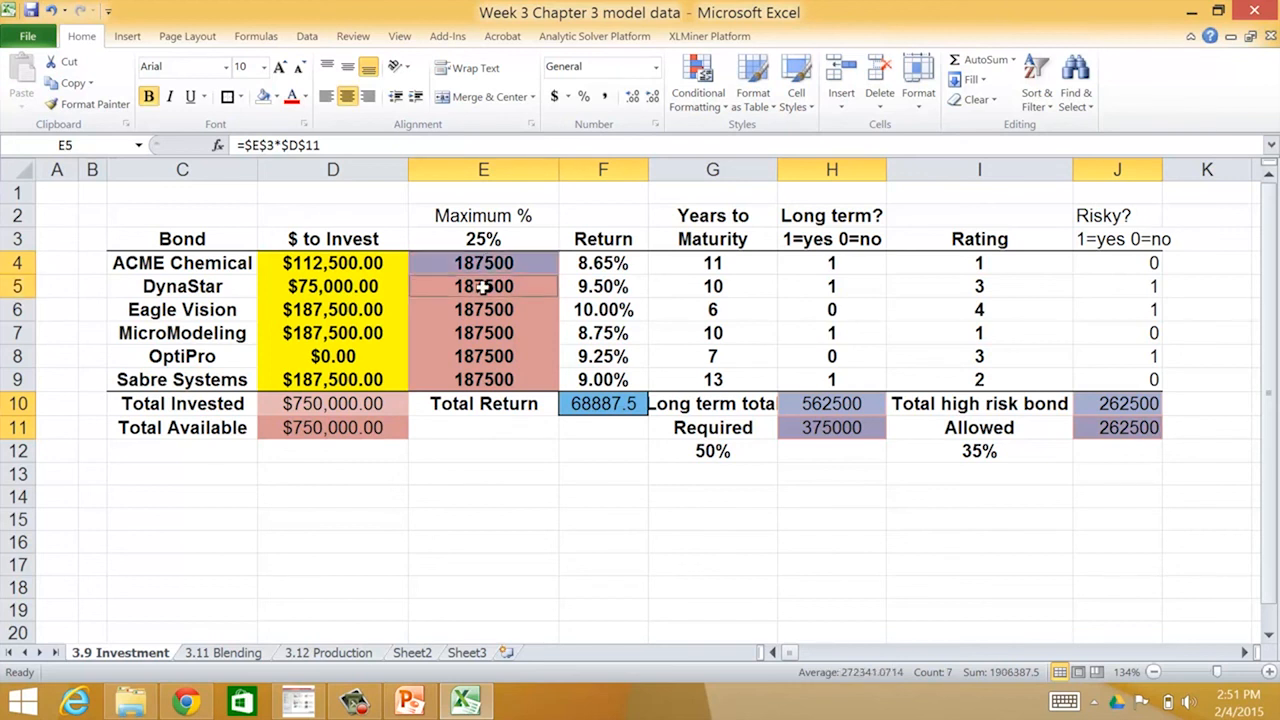
ctrl+click(484, 310)
ctrl+click(480, 333)
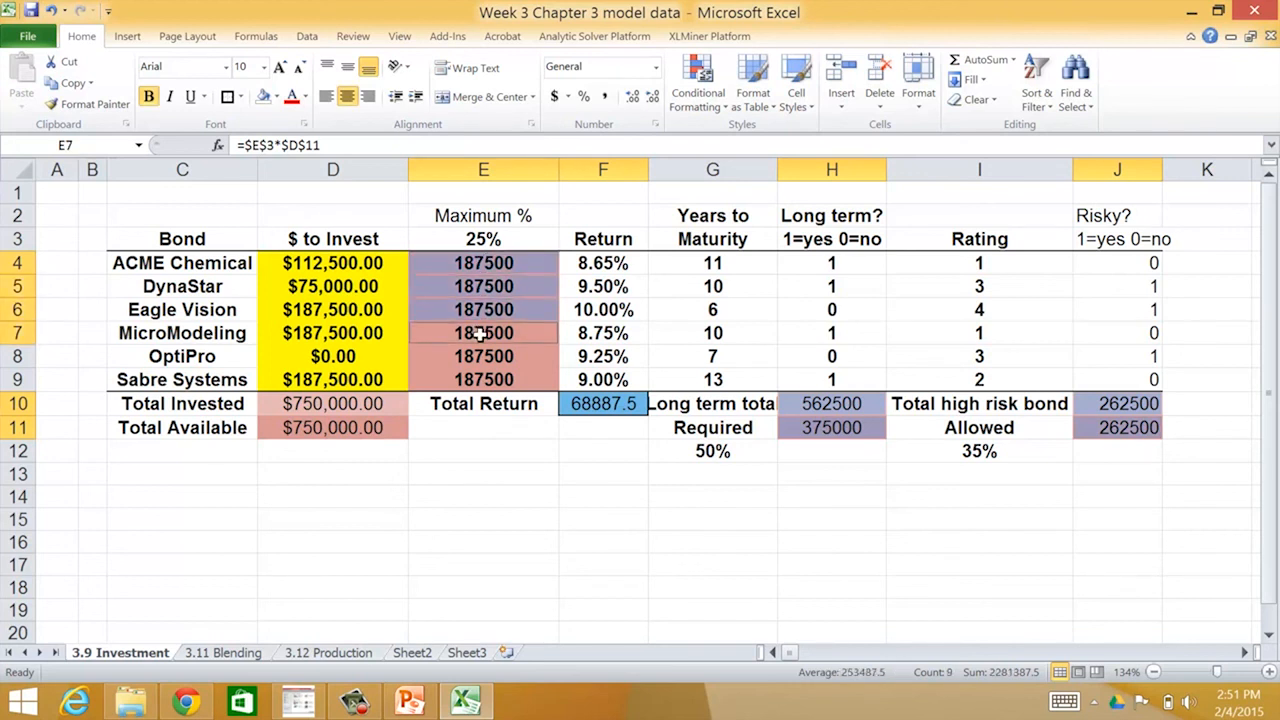
ctrl+click(482, 363)
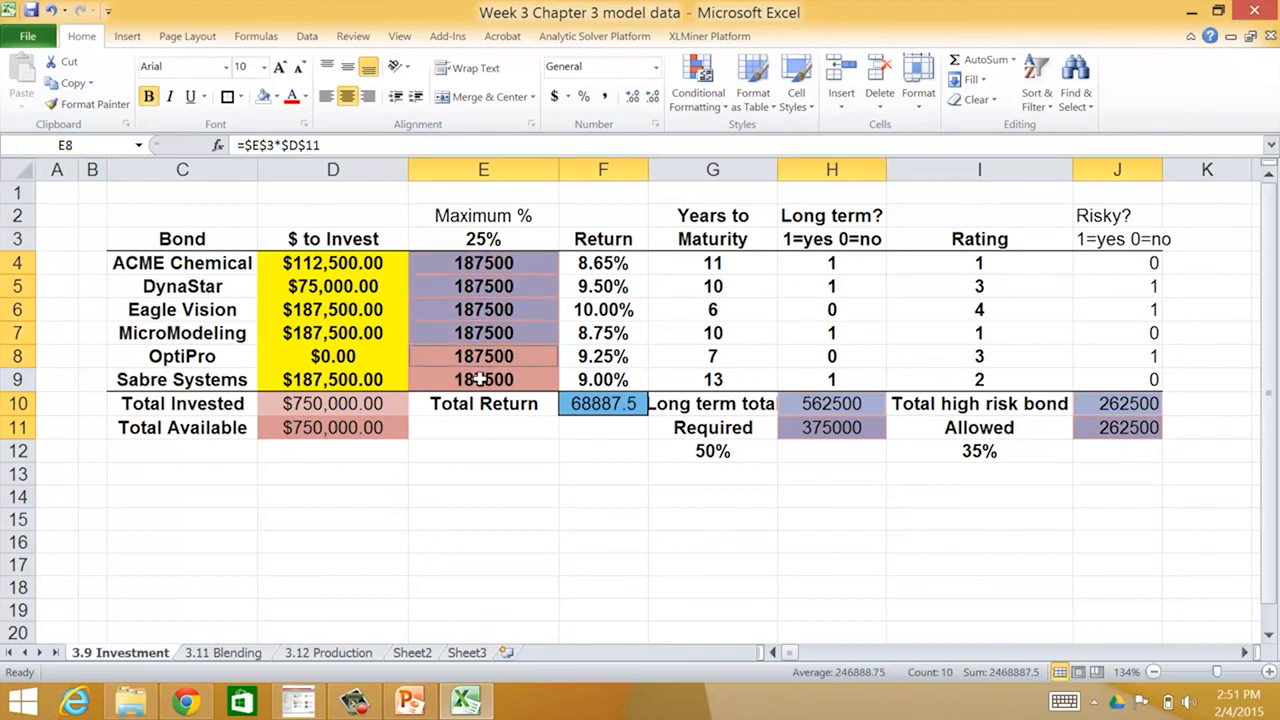
ctrl+click(480, 379)
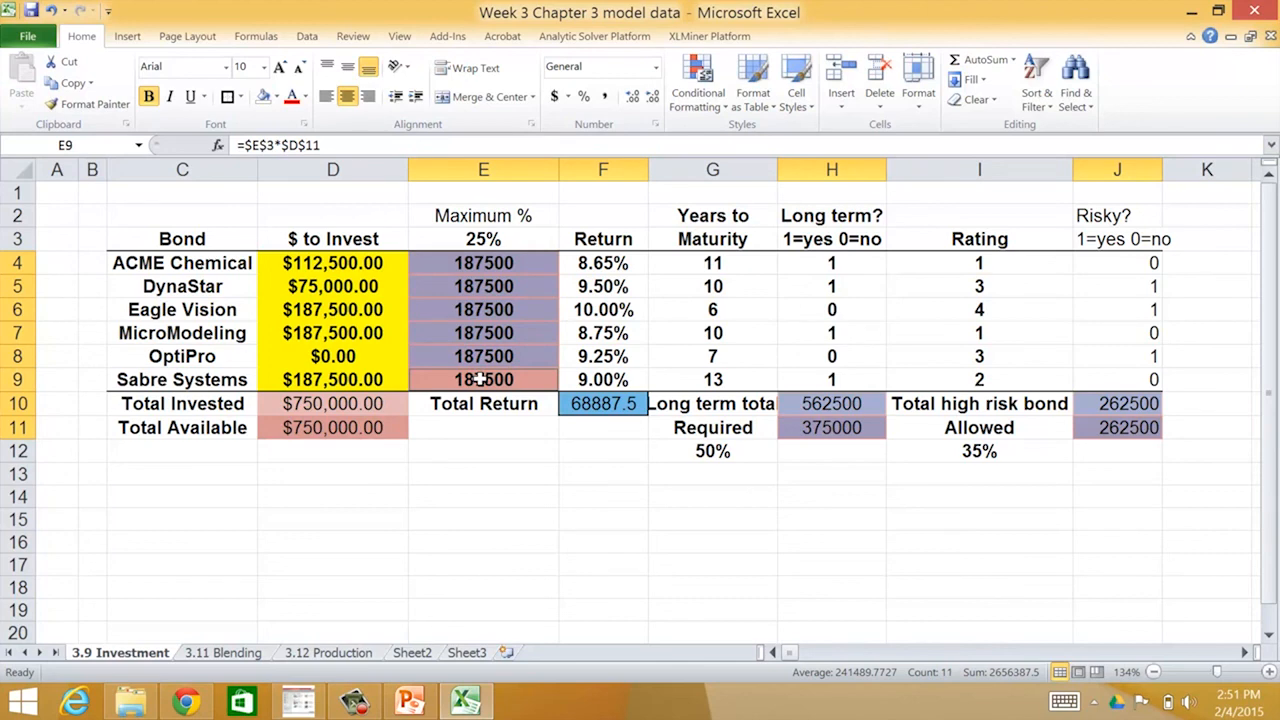
click(655, 124)
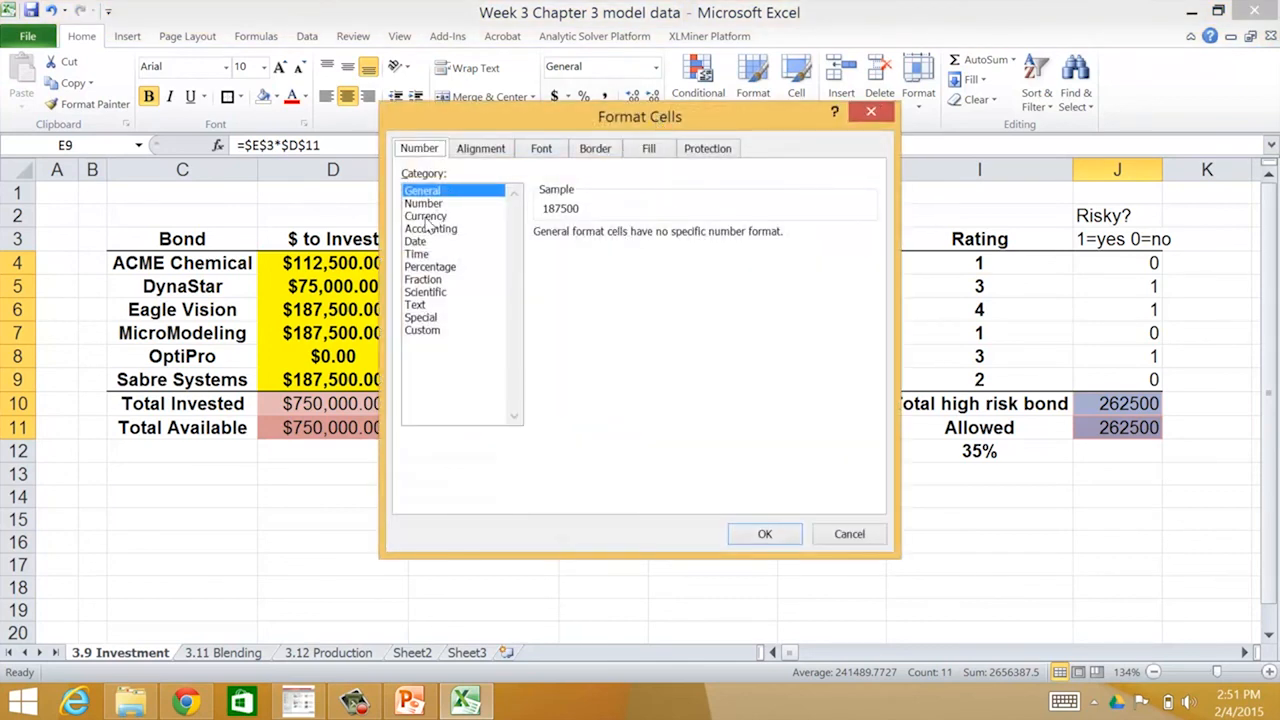
click(425, 216)
click(762, 533)
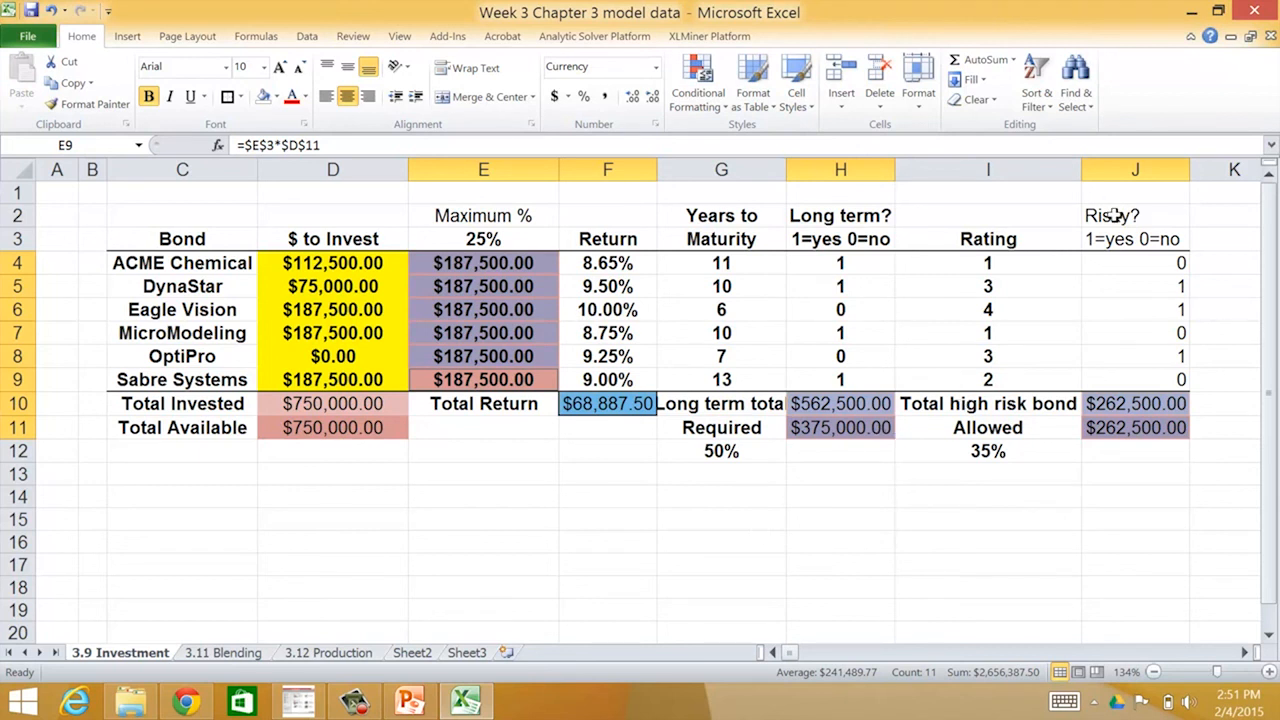
Bold and center the Risky? heading in J2:J3, and bold the Maximum % heading in E2
drag(1113, 215, 1108, 240)
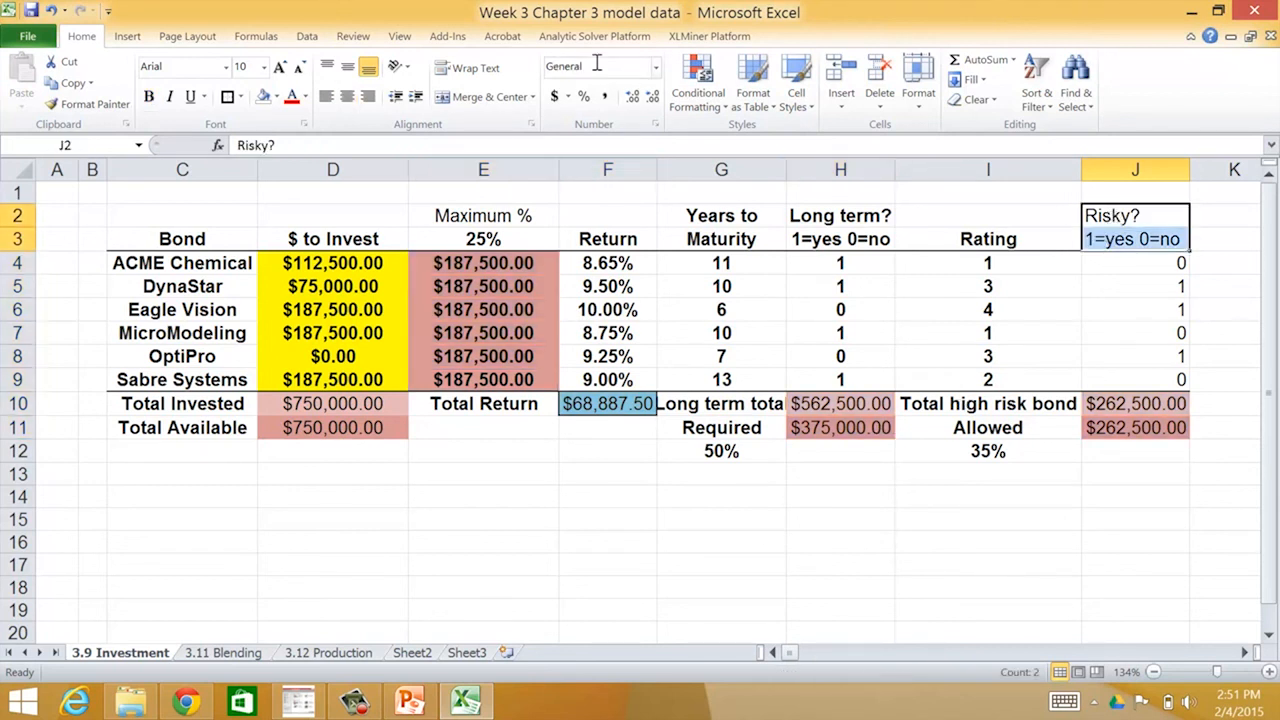
click(149, 101)
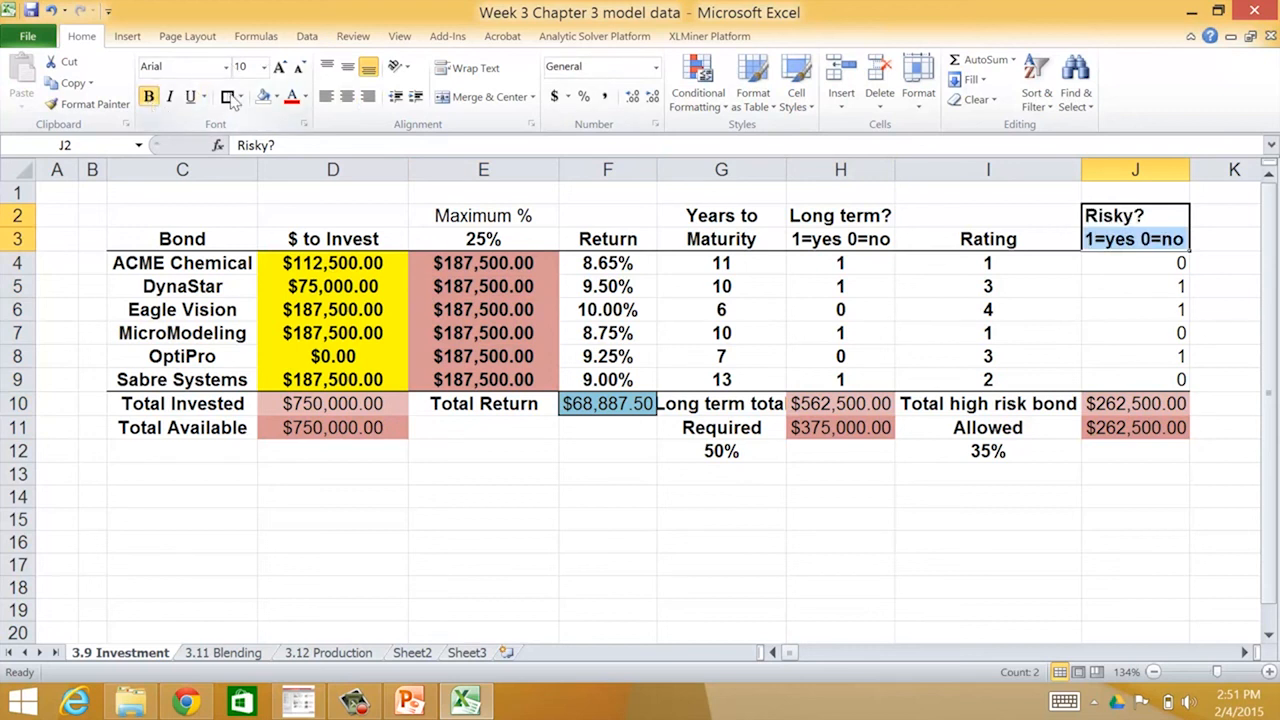
click(347, 97)
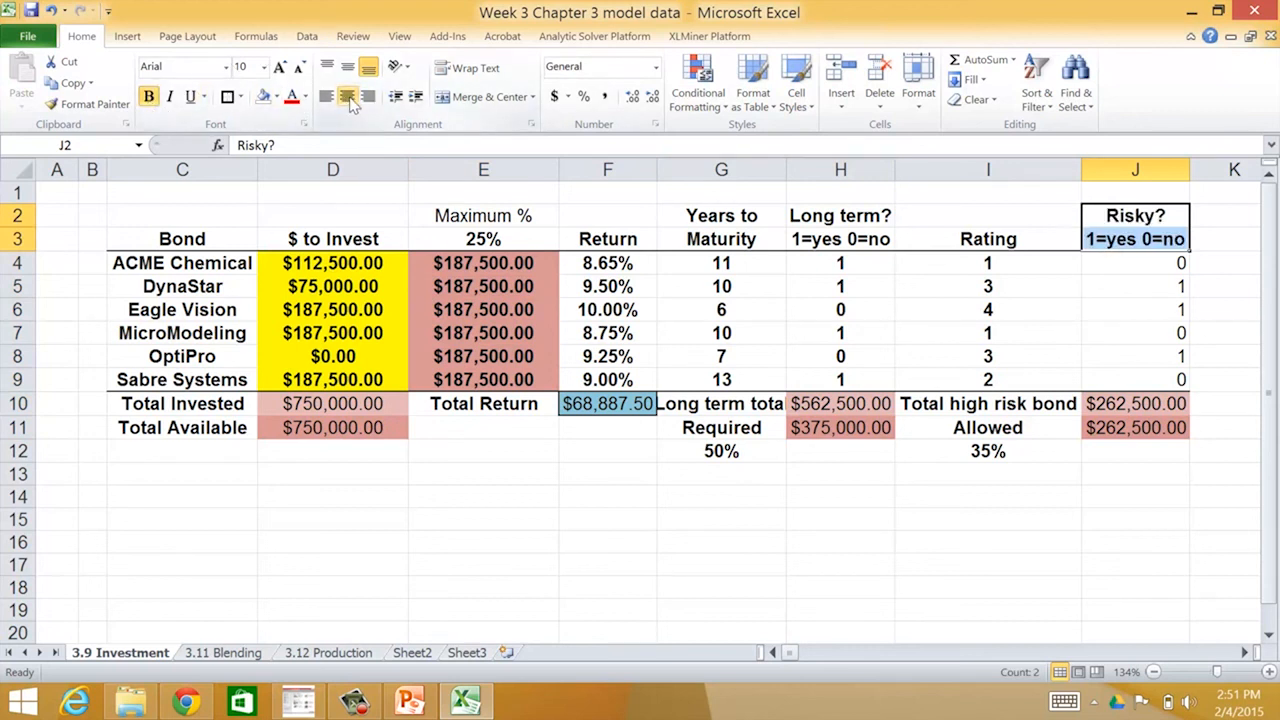
click(518, 212)
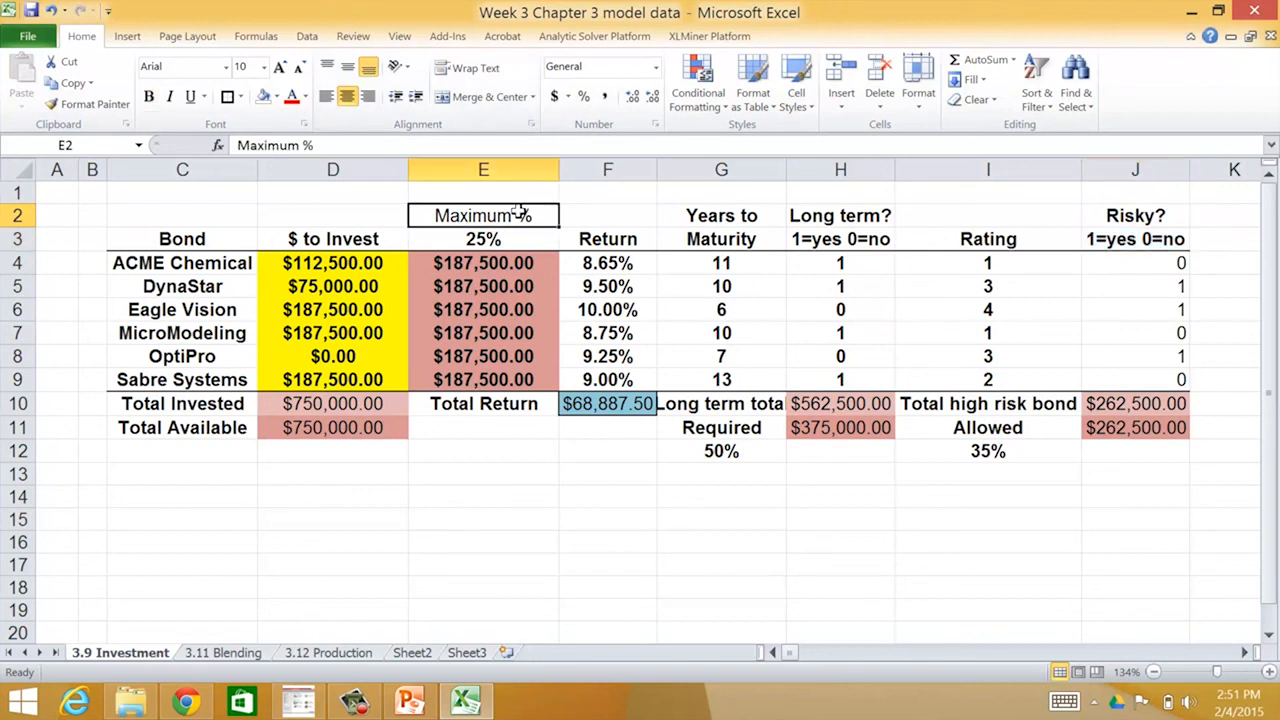
click(149, 99)
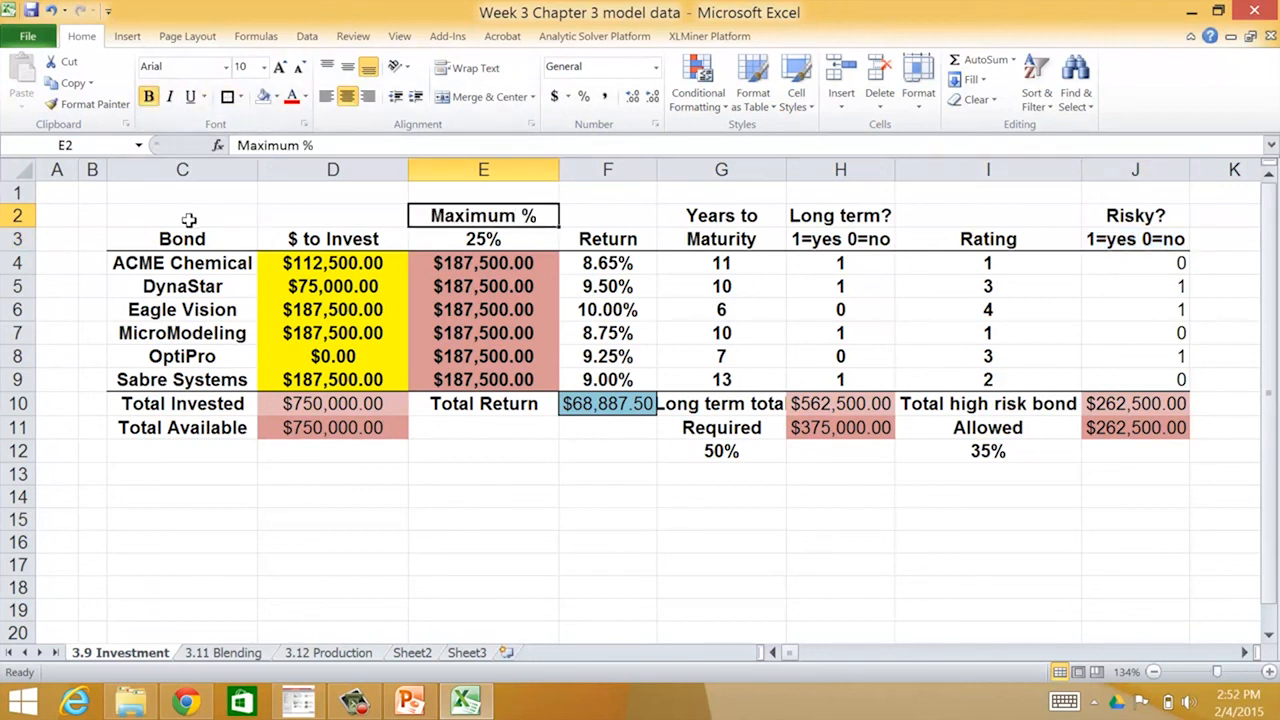
Center the contents of the whole table C2:J12 both vertically and horizontally
drag(188, 219, 1120, 449)
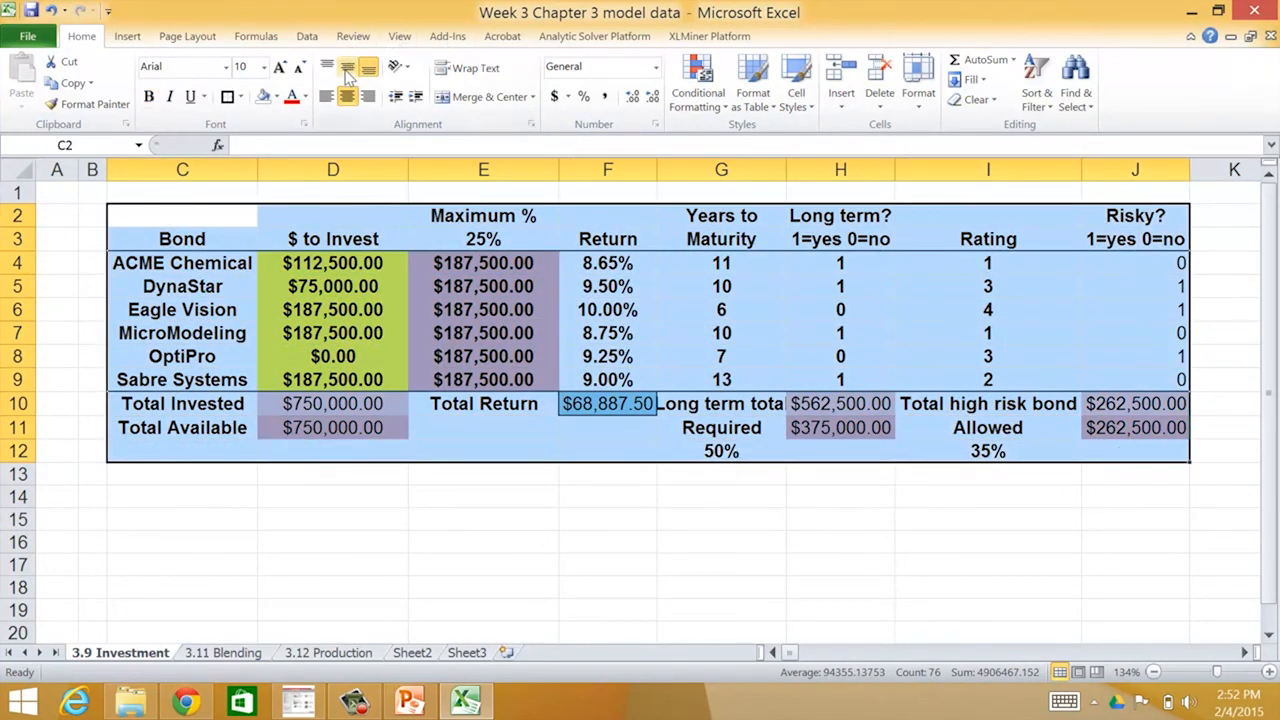
click(348, 72)
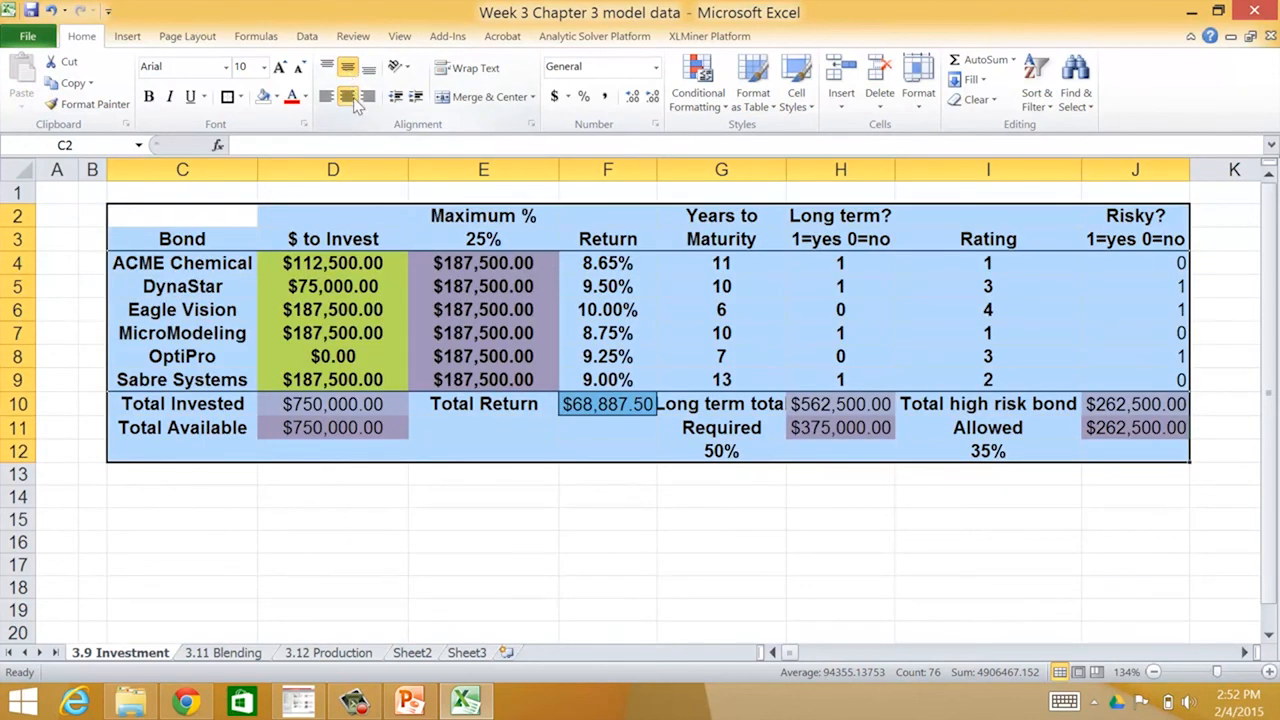
click(347, 96)
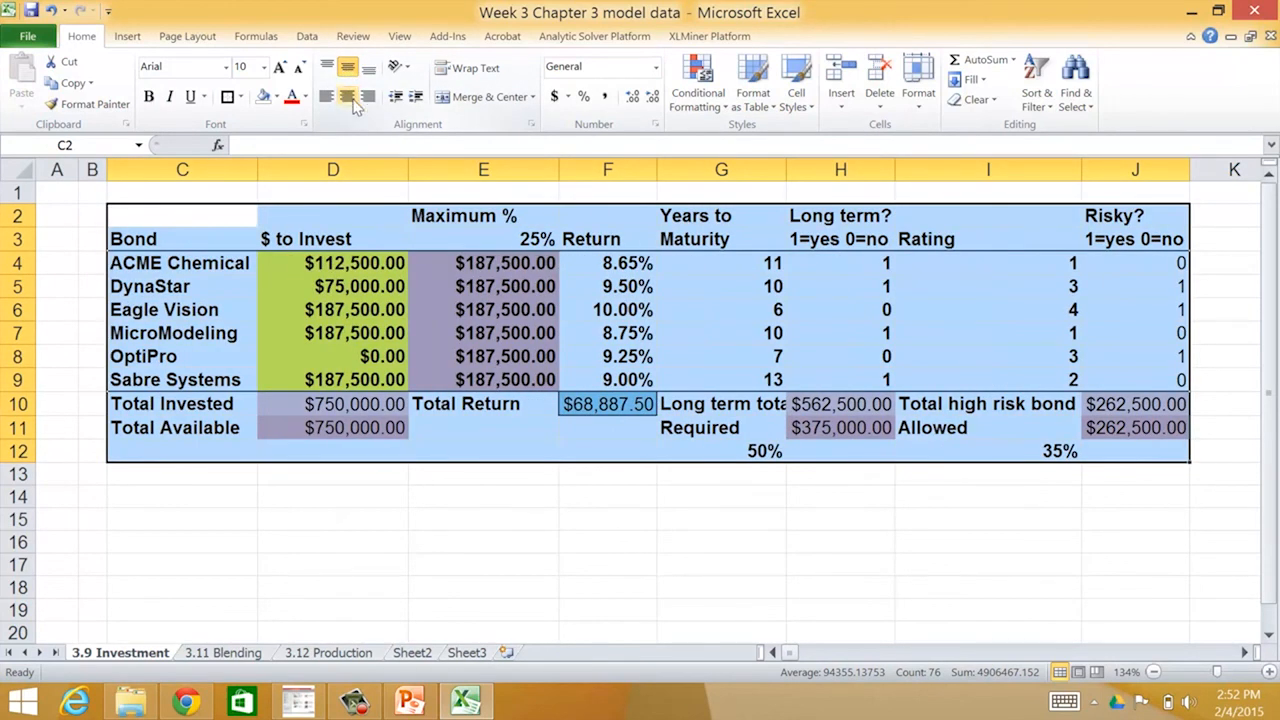
click(352, 102)
click(504, 524)
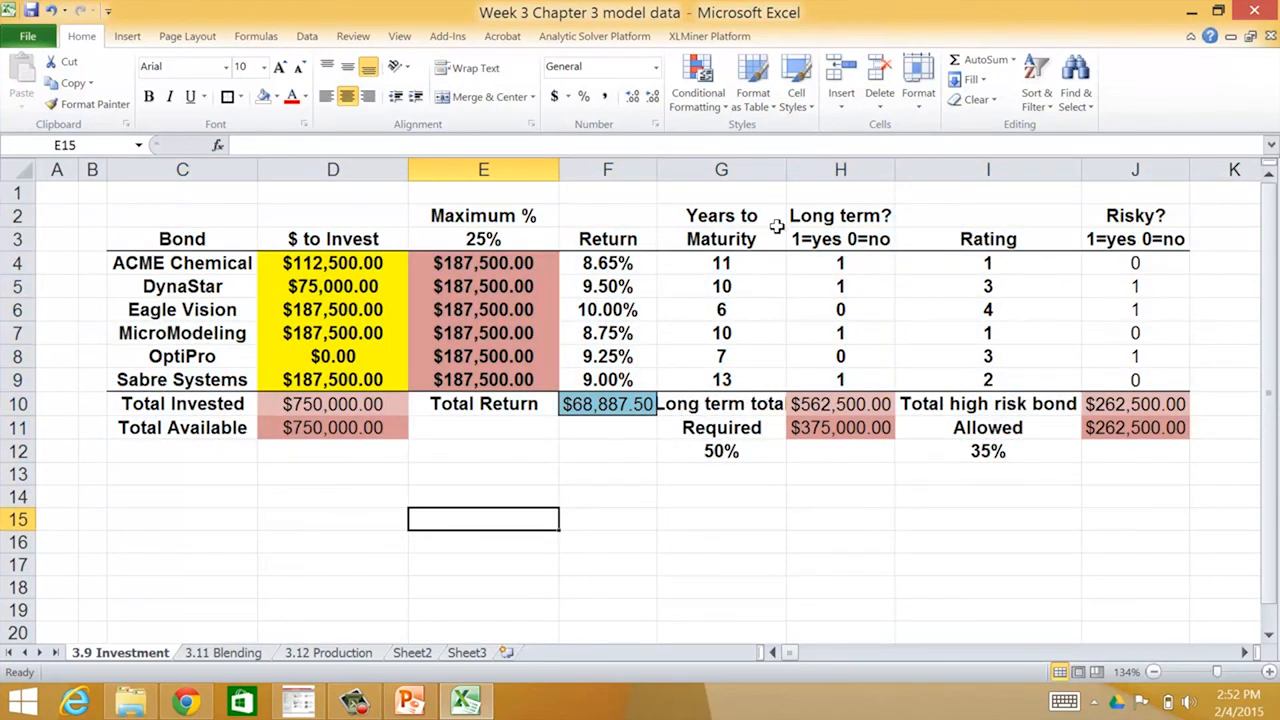
Add a colon to the end of the Long term total label in G10 and widen column G to fit it
double_click(786, 170)
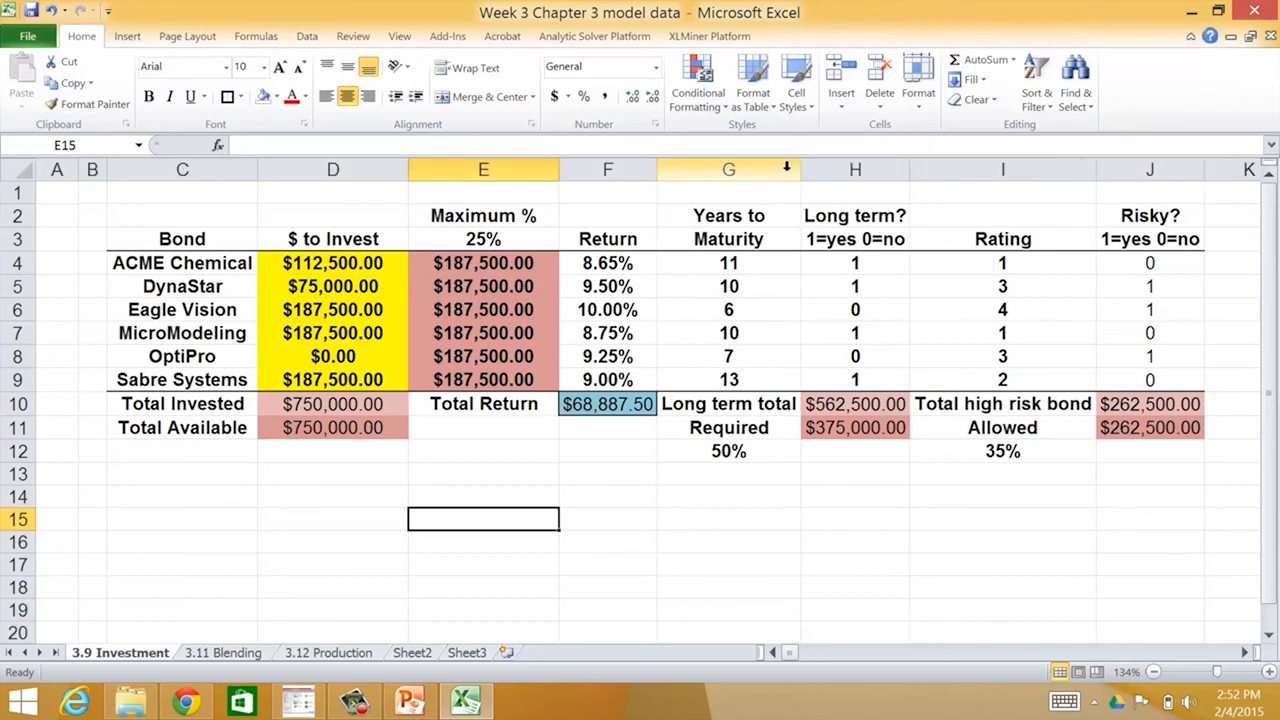
click(726, 404)
click(341, 145)
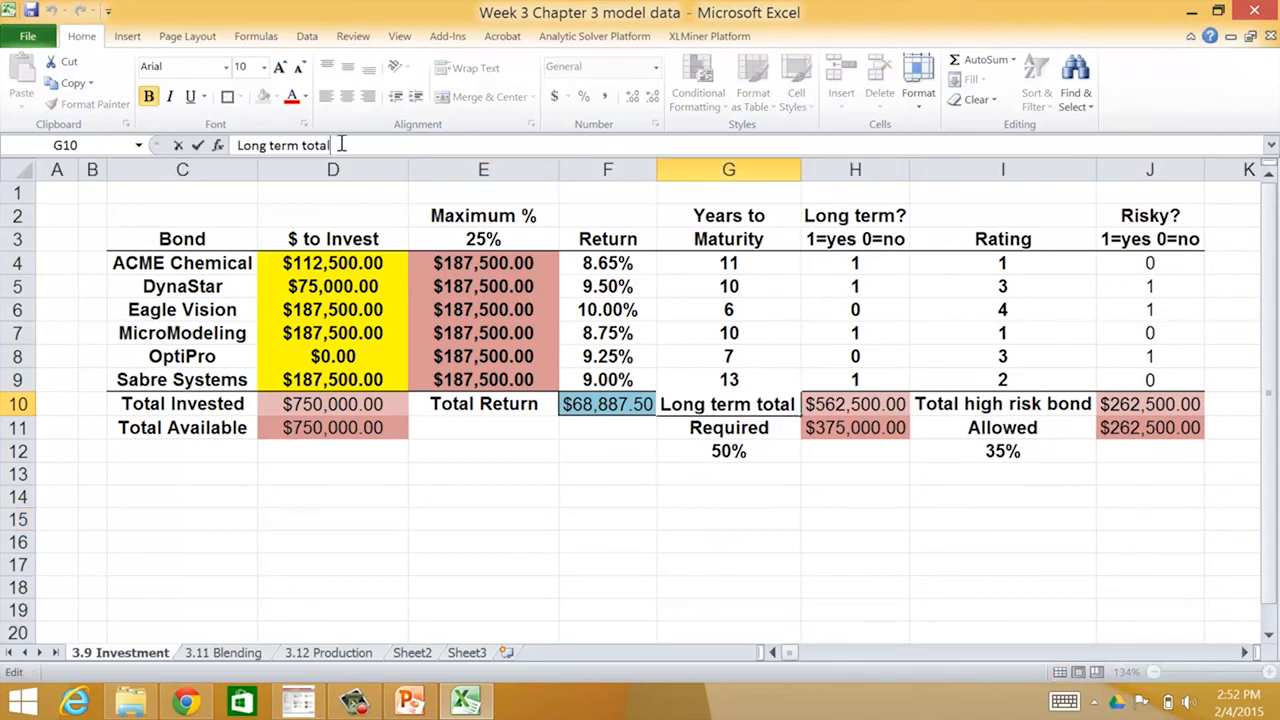
text(:)
key(Return)
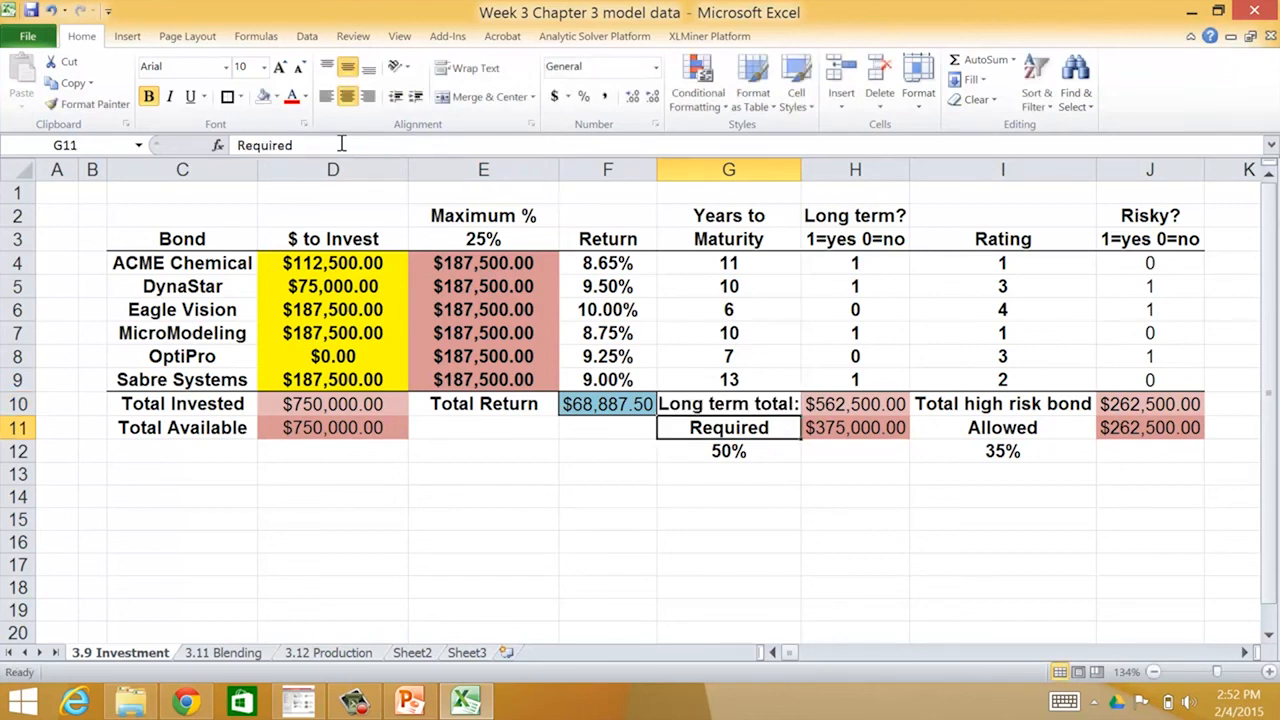
drag(801, 170, 808, 170)
Add a colon to the end of the Total high risk bond label in I10 and autofit column I
click(1038, 404)
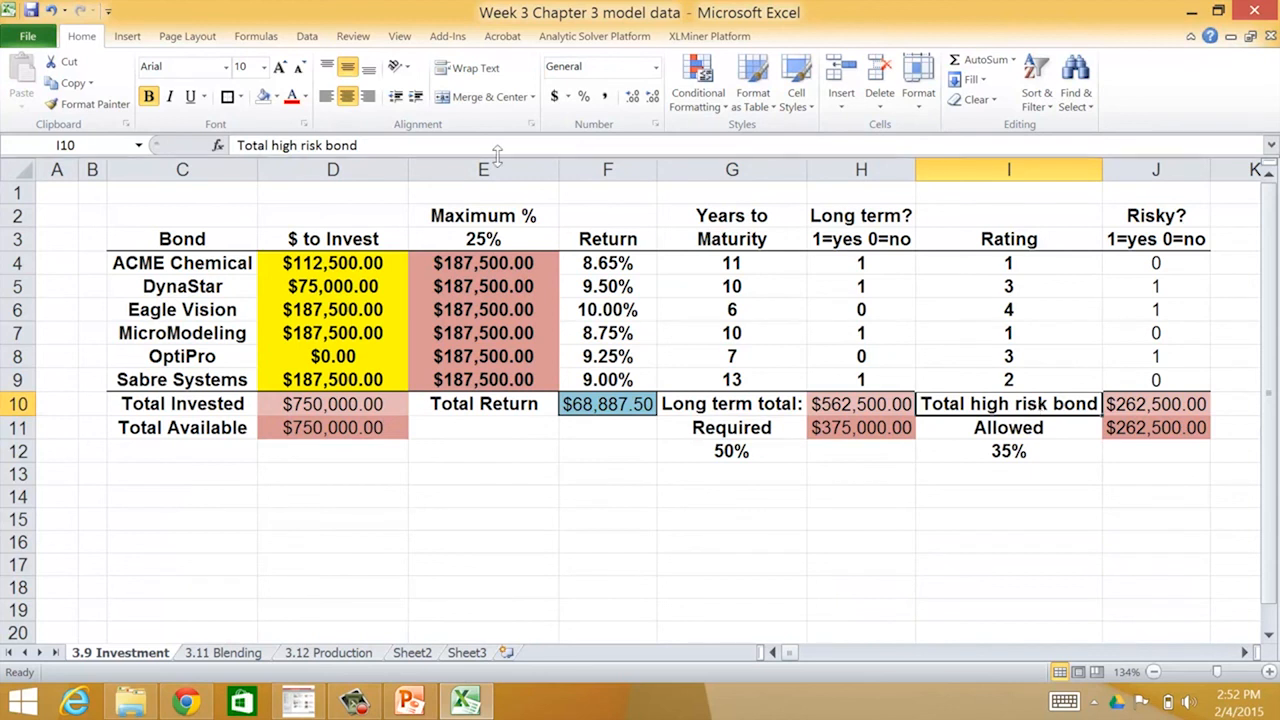
click(366, 145)
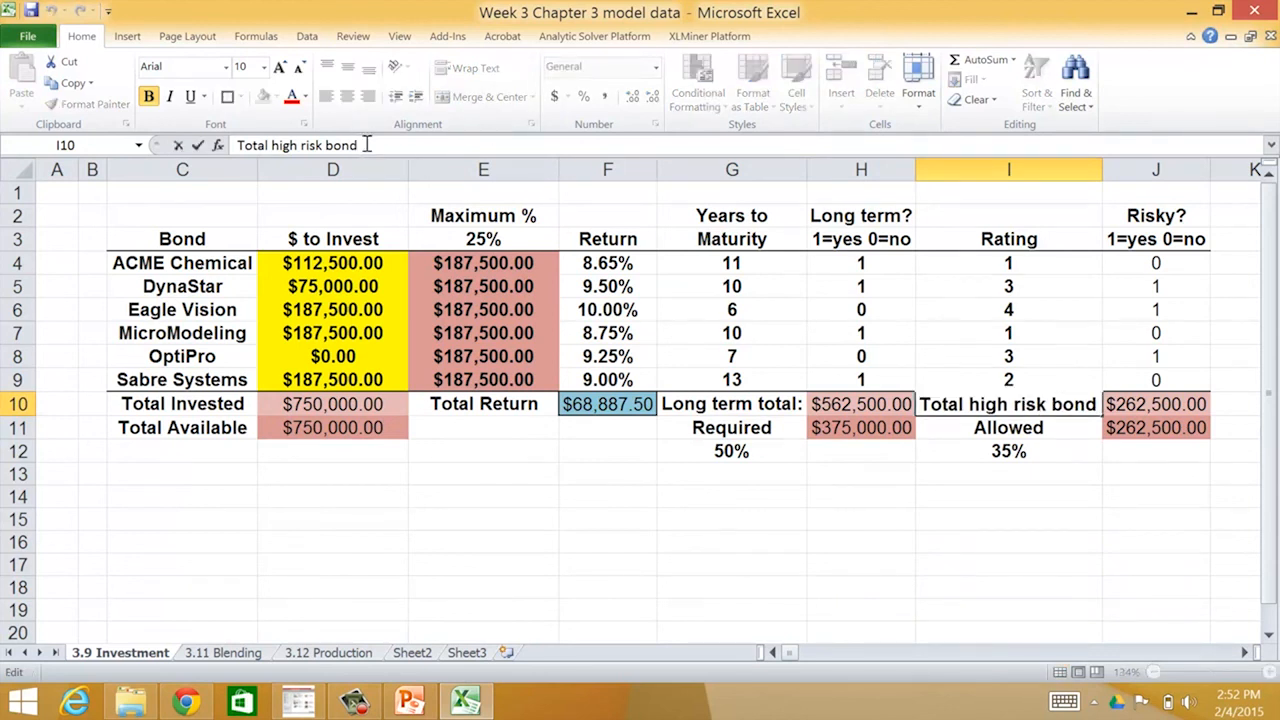
text(:)
key(Return)
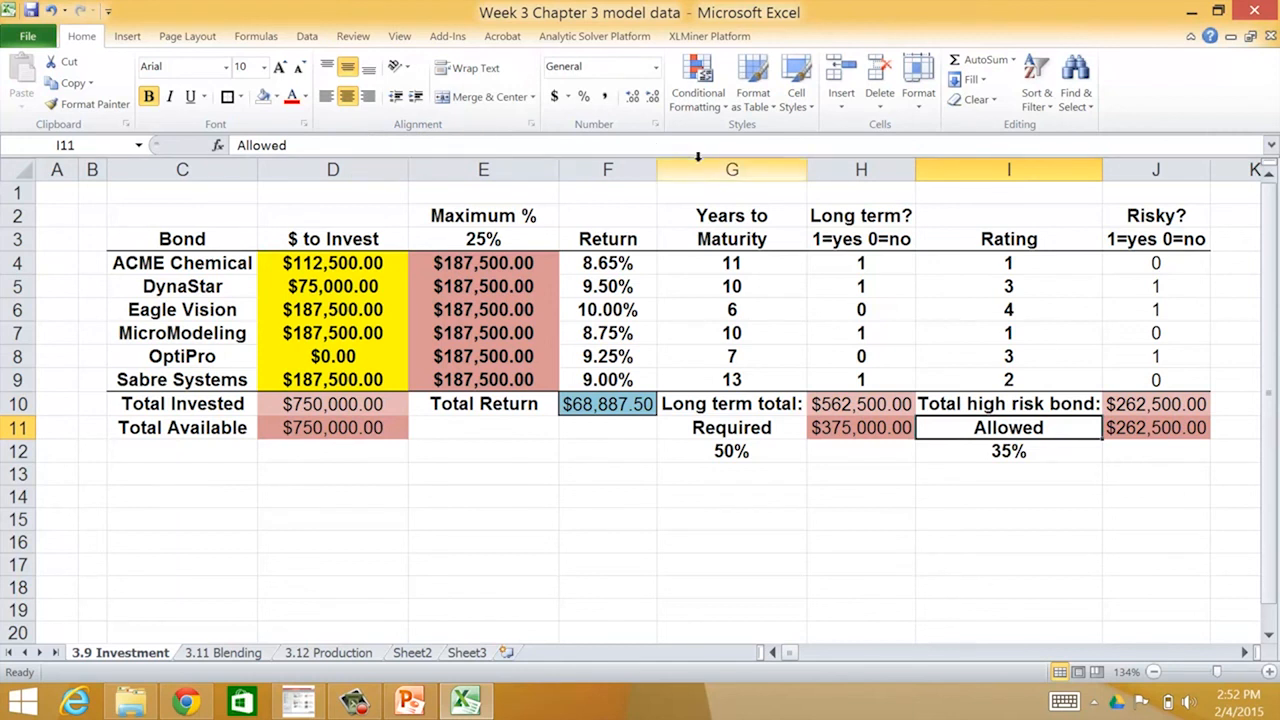
double_click(1103, 169)
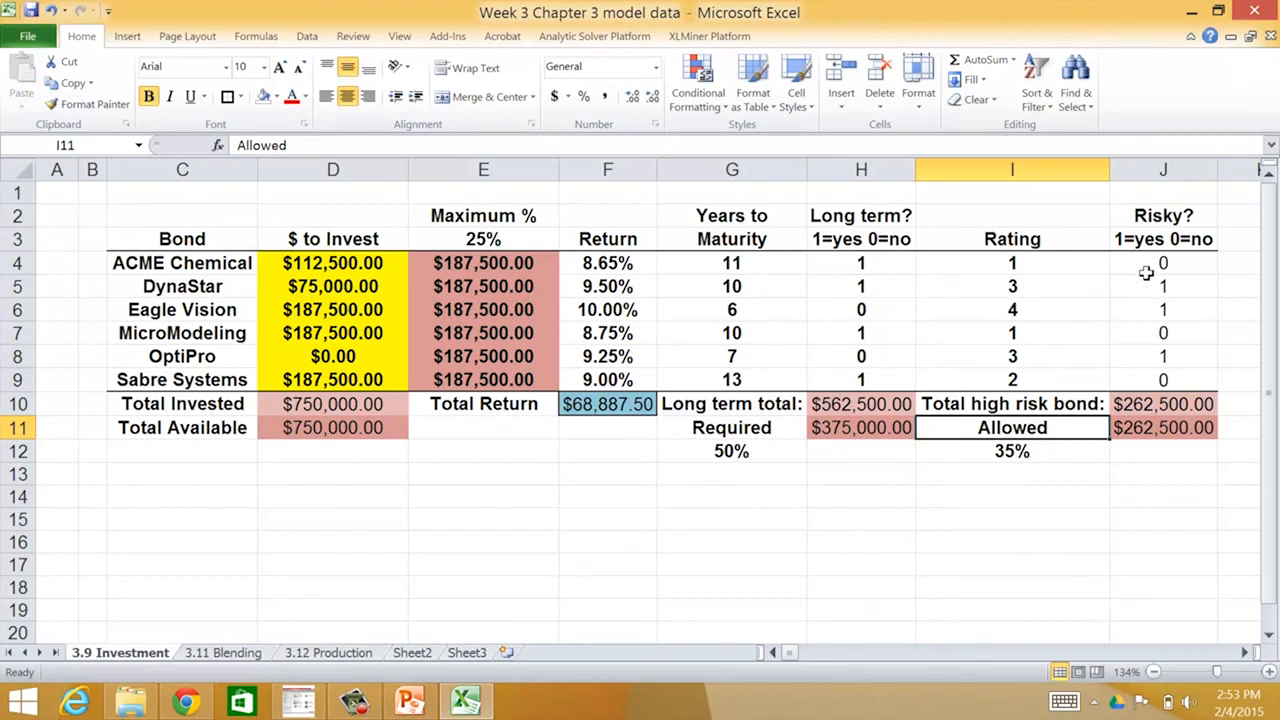
Bold the risky indicator values in J4:J9
drag(1143, 262, 1135, 378)
click(148, 96)
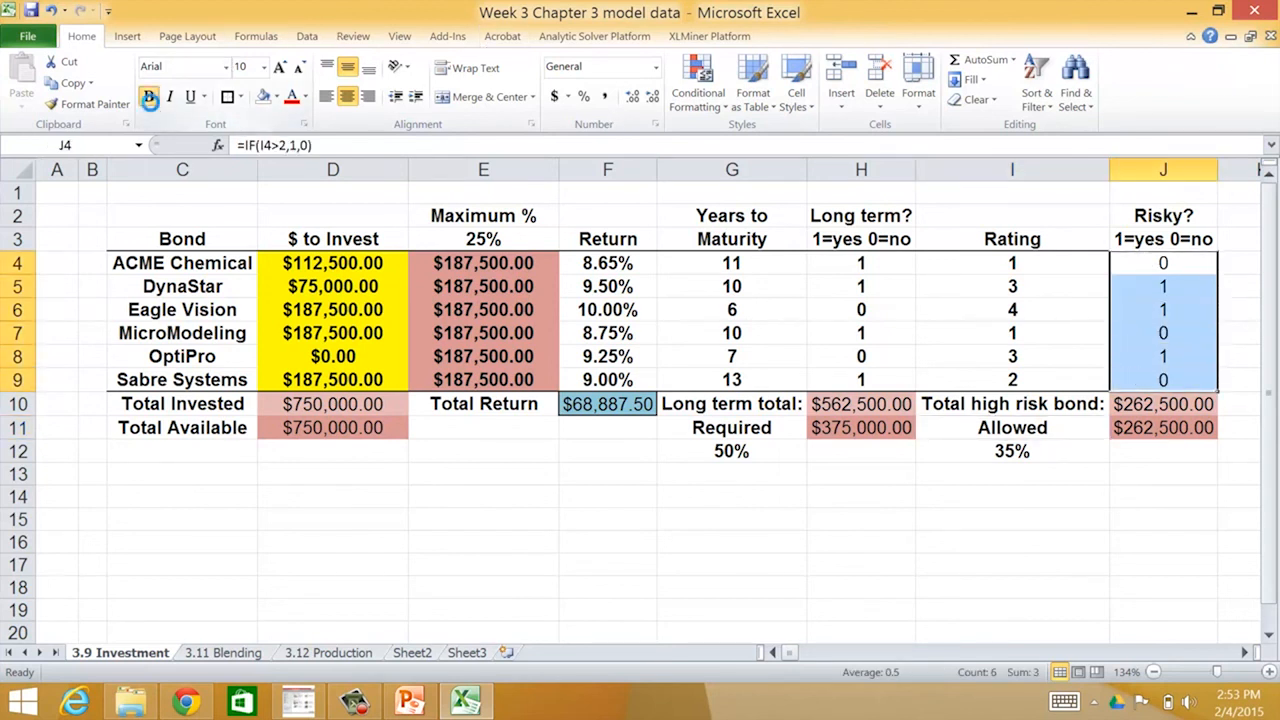
click(724, 518)
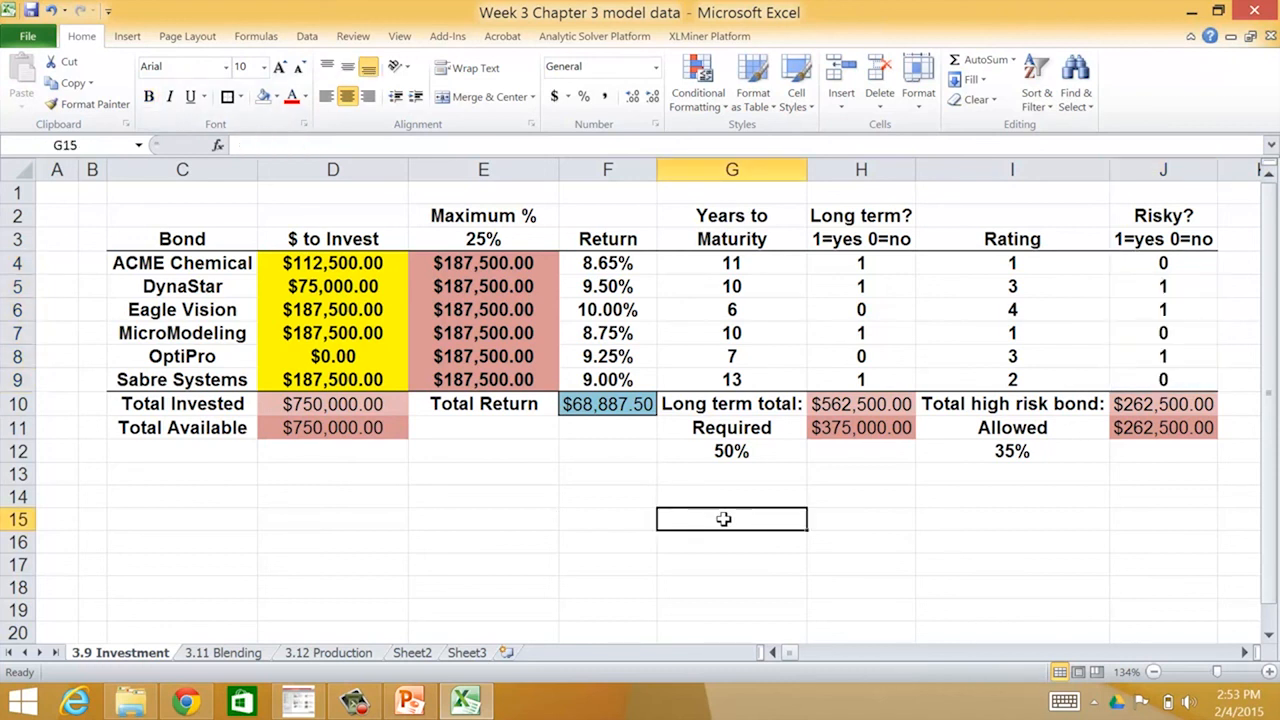